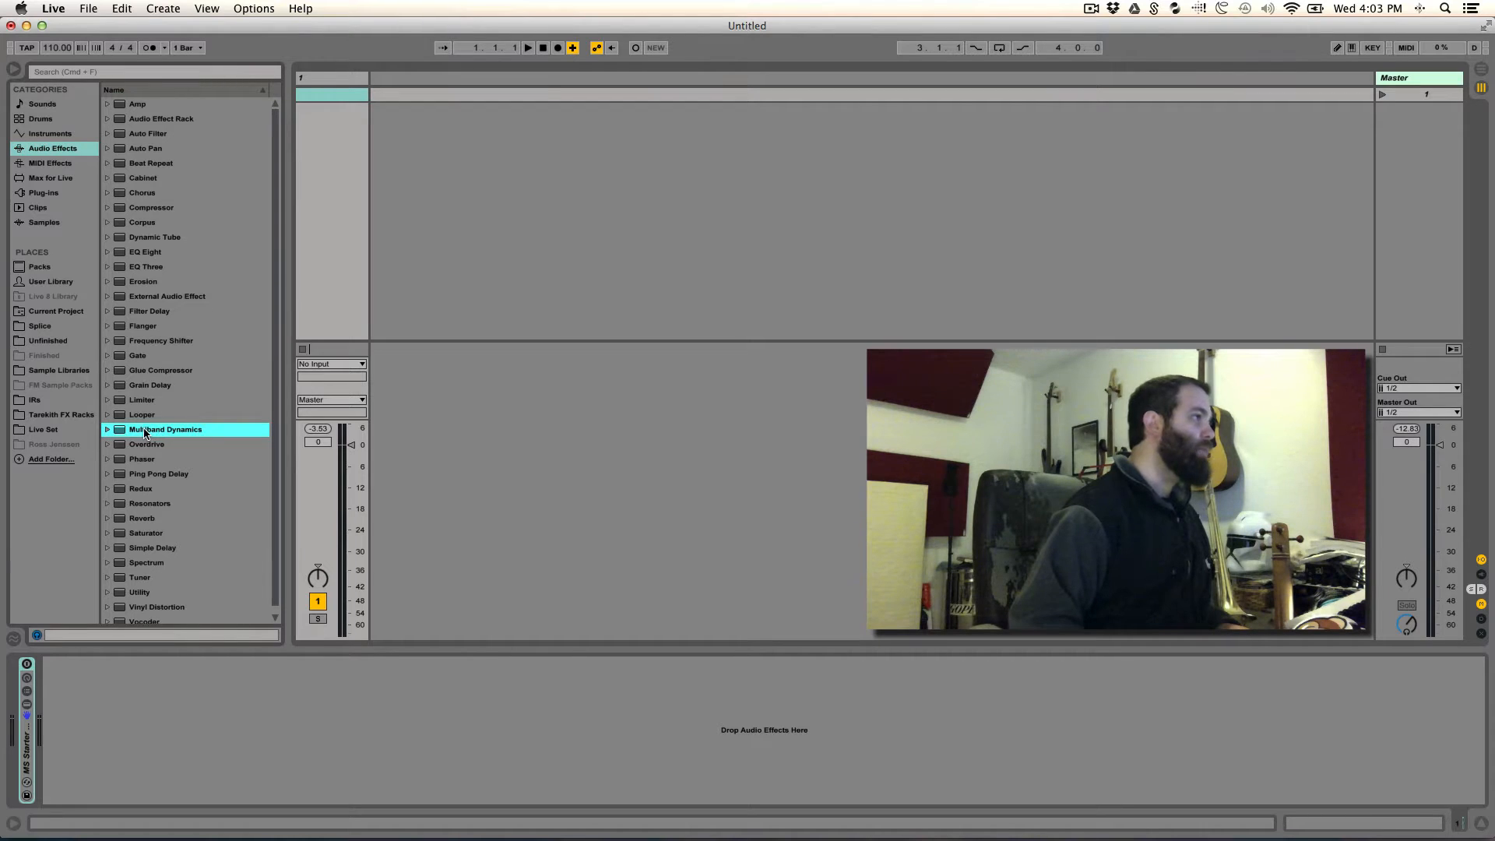
- Add Multiband Dynamics to the track, group it into an Audio Effect Rack, and show the rack's macros and chain list
{"action": "left_click_drag", "start_coordinate": [145, 433], "coordinate": [263, 746]}
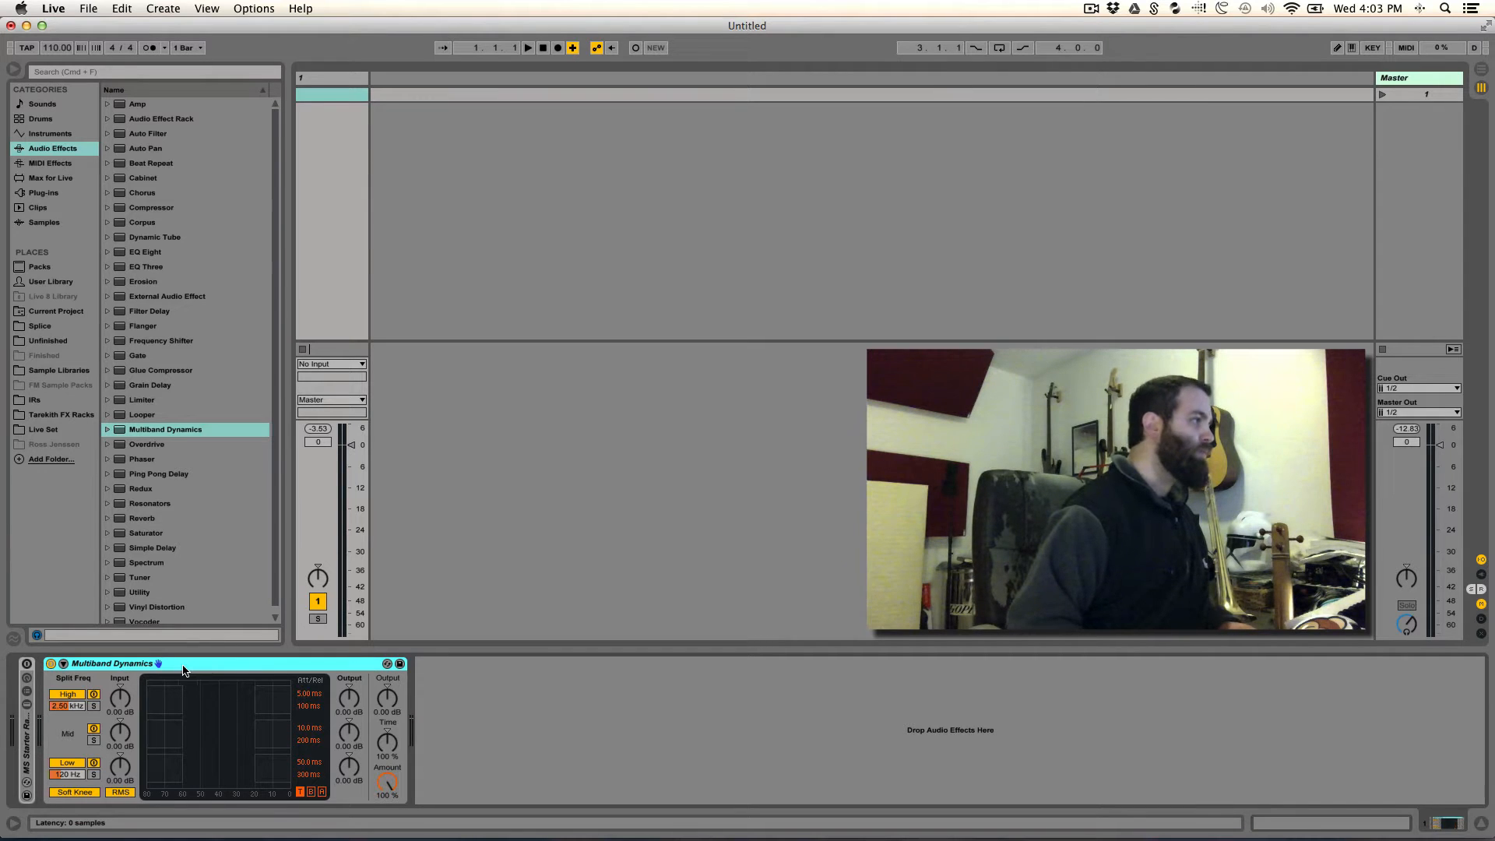
{"action": "key", "text": "super+g"}
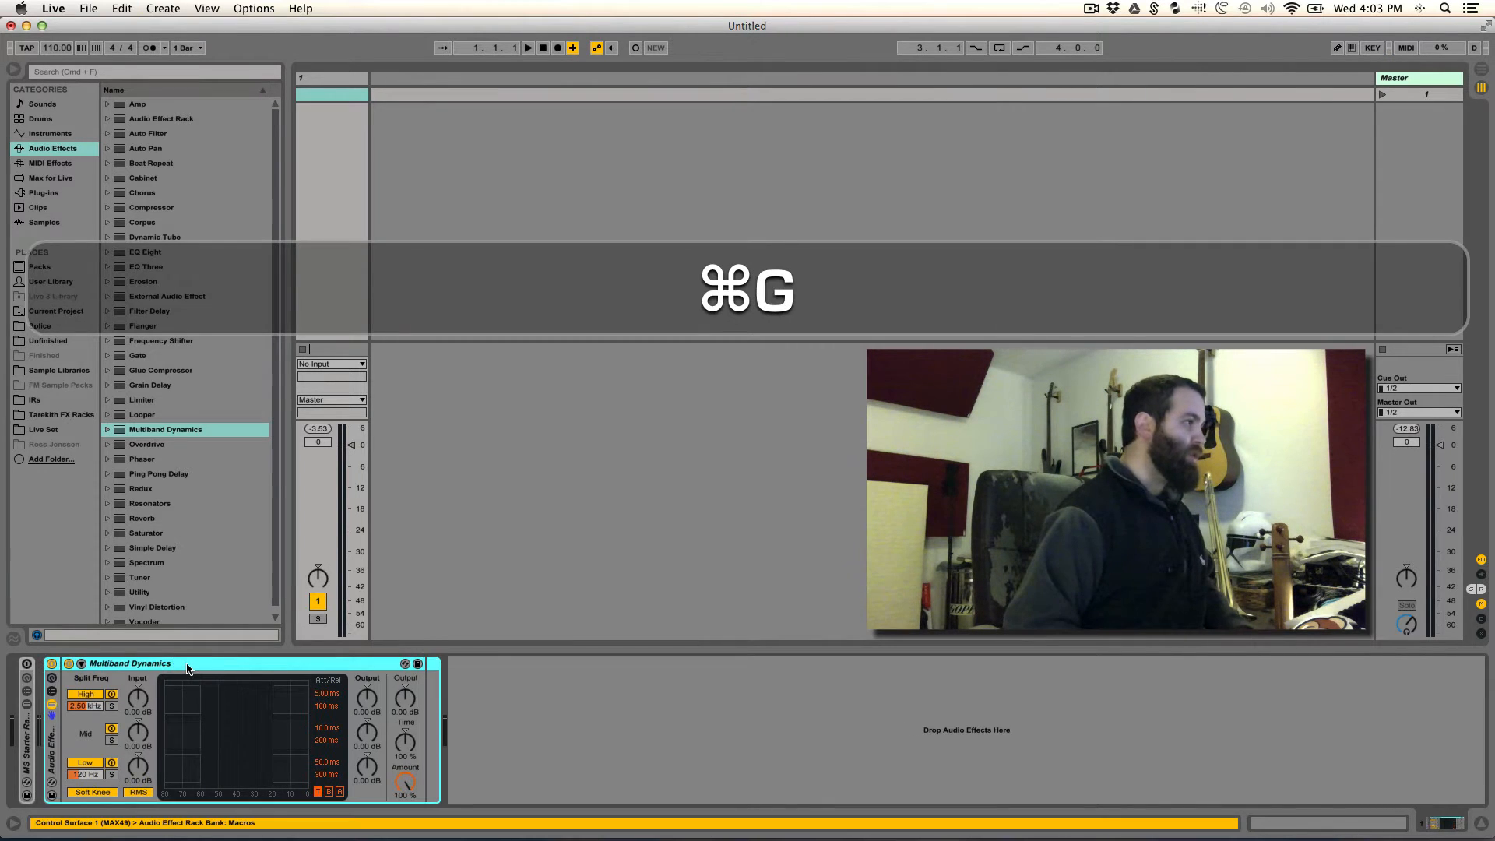
{"action": "left_click", "coordinate": [51, 677]}
{"action": "left_click", "coordinate": [51, 691]}
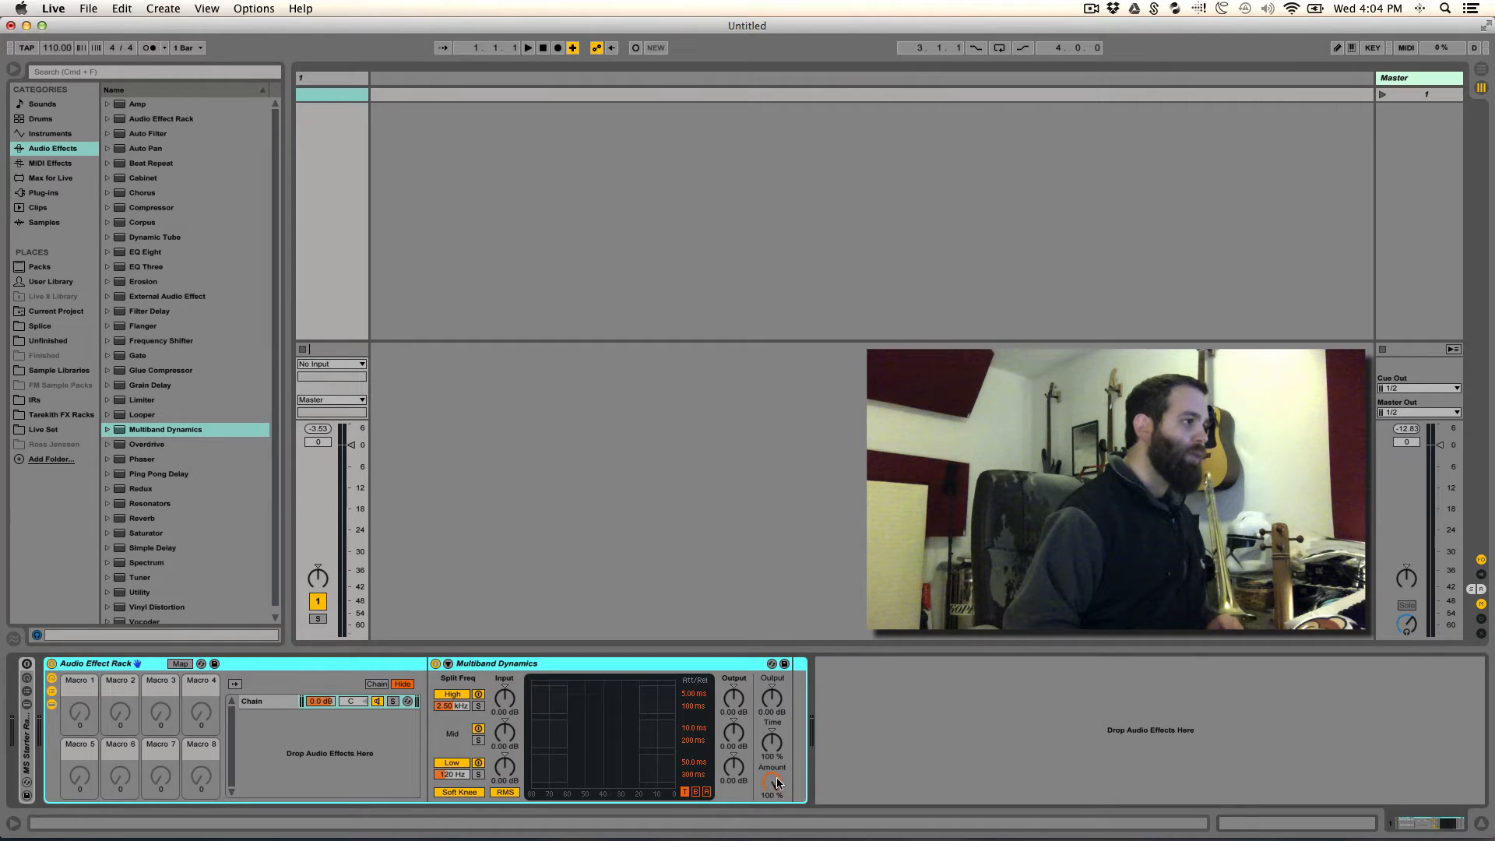
- Set the Multiband Dynamics Amount to 0% and lower the bands' Below thresholds to -80 dB
{"action": "left_click_drag", "start_coordinate": [776, 783], "coordinate": [776, 833]}
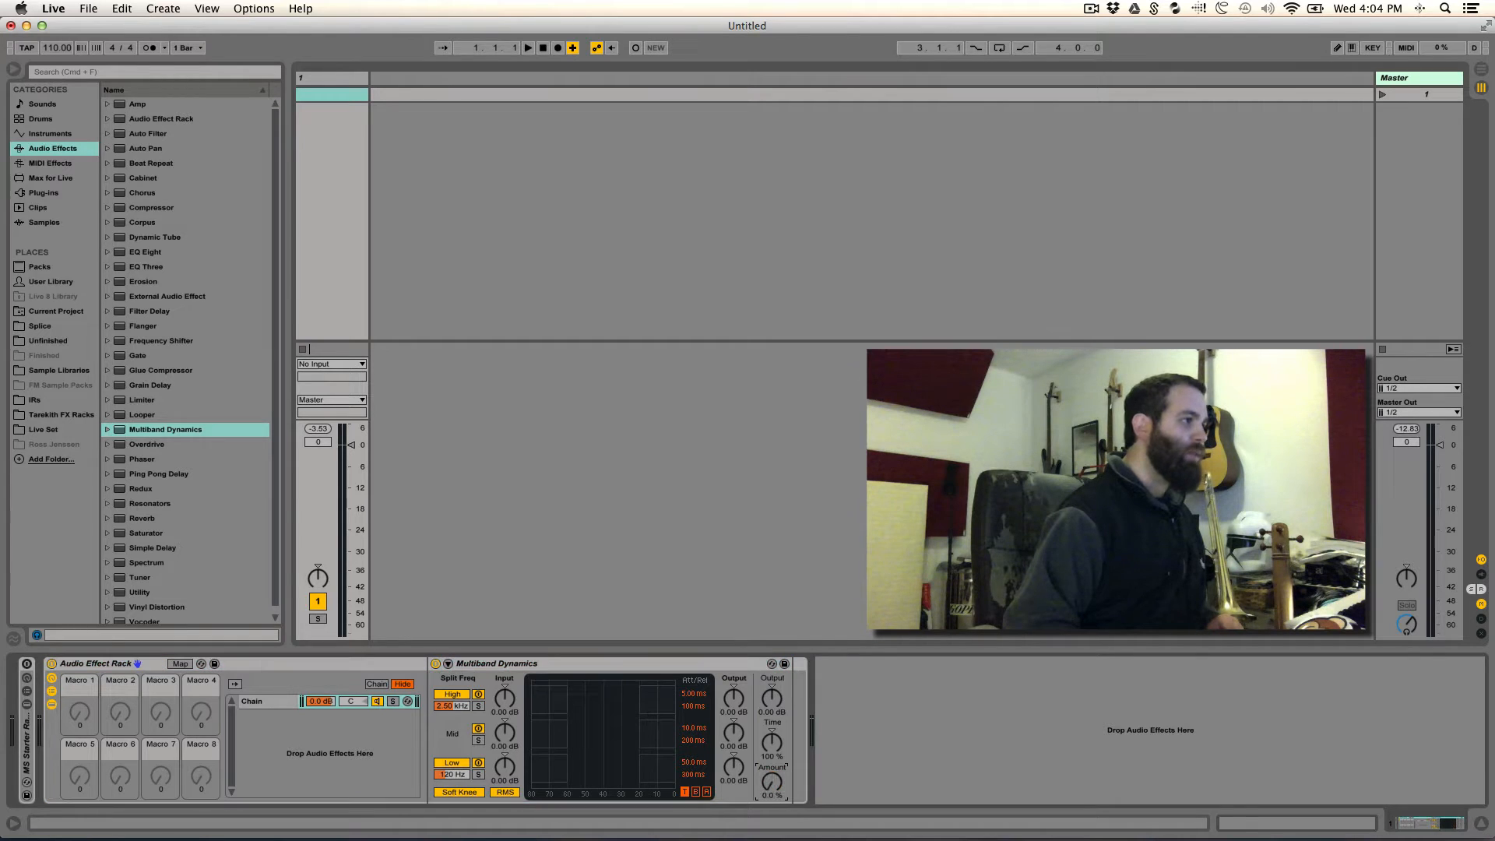
{"action": "left_click", "coordinate": [697, 793]}
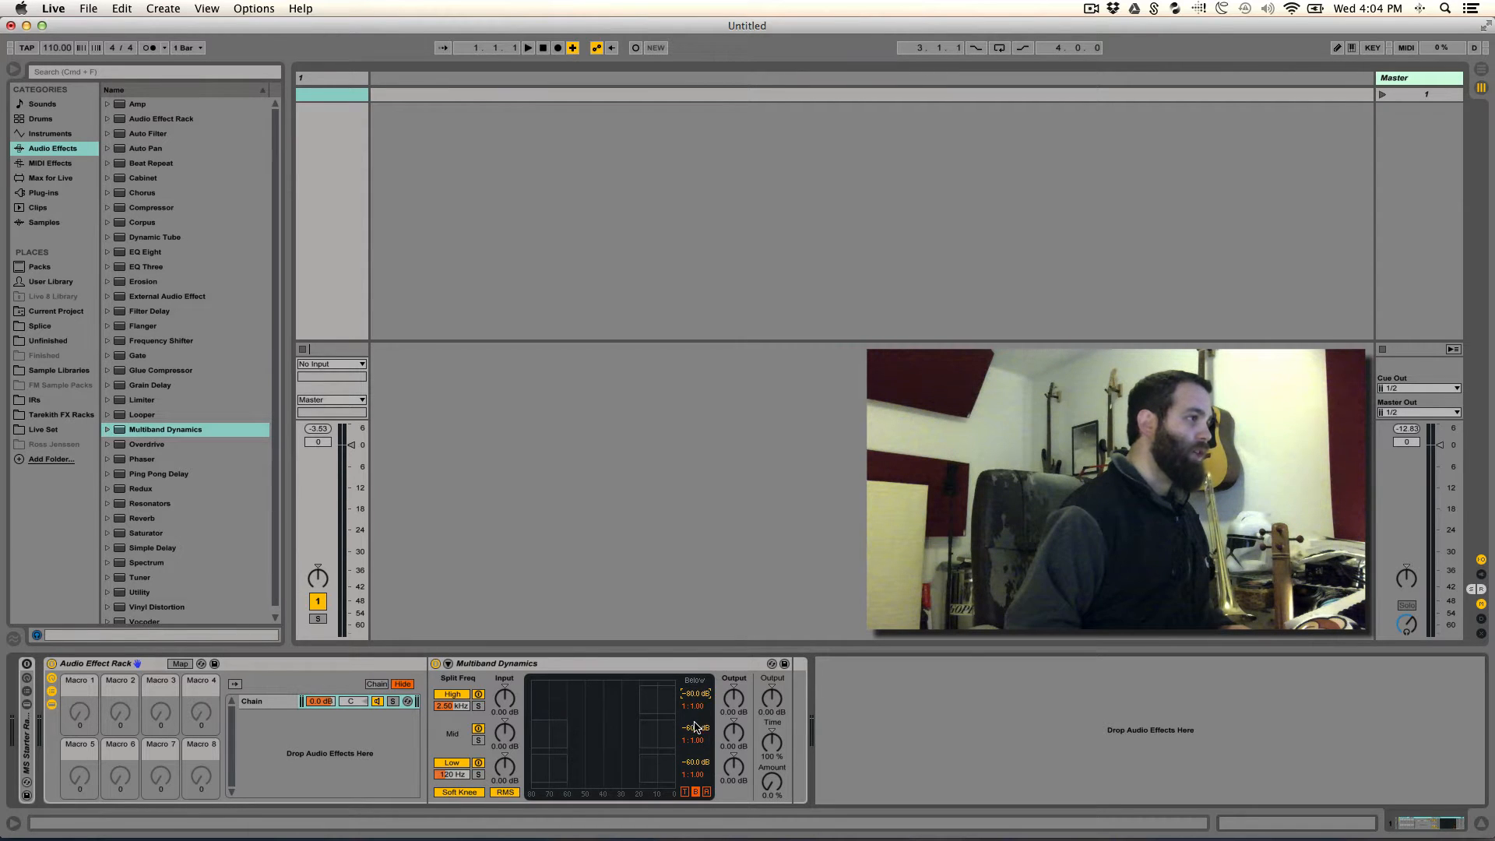
{"action": "left_click_drag", "start_coordinate": [695, 727], "coordinate": [695, 806]}
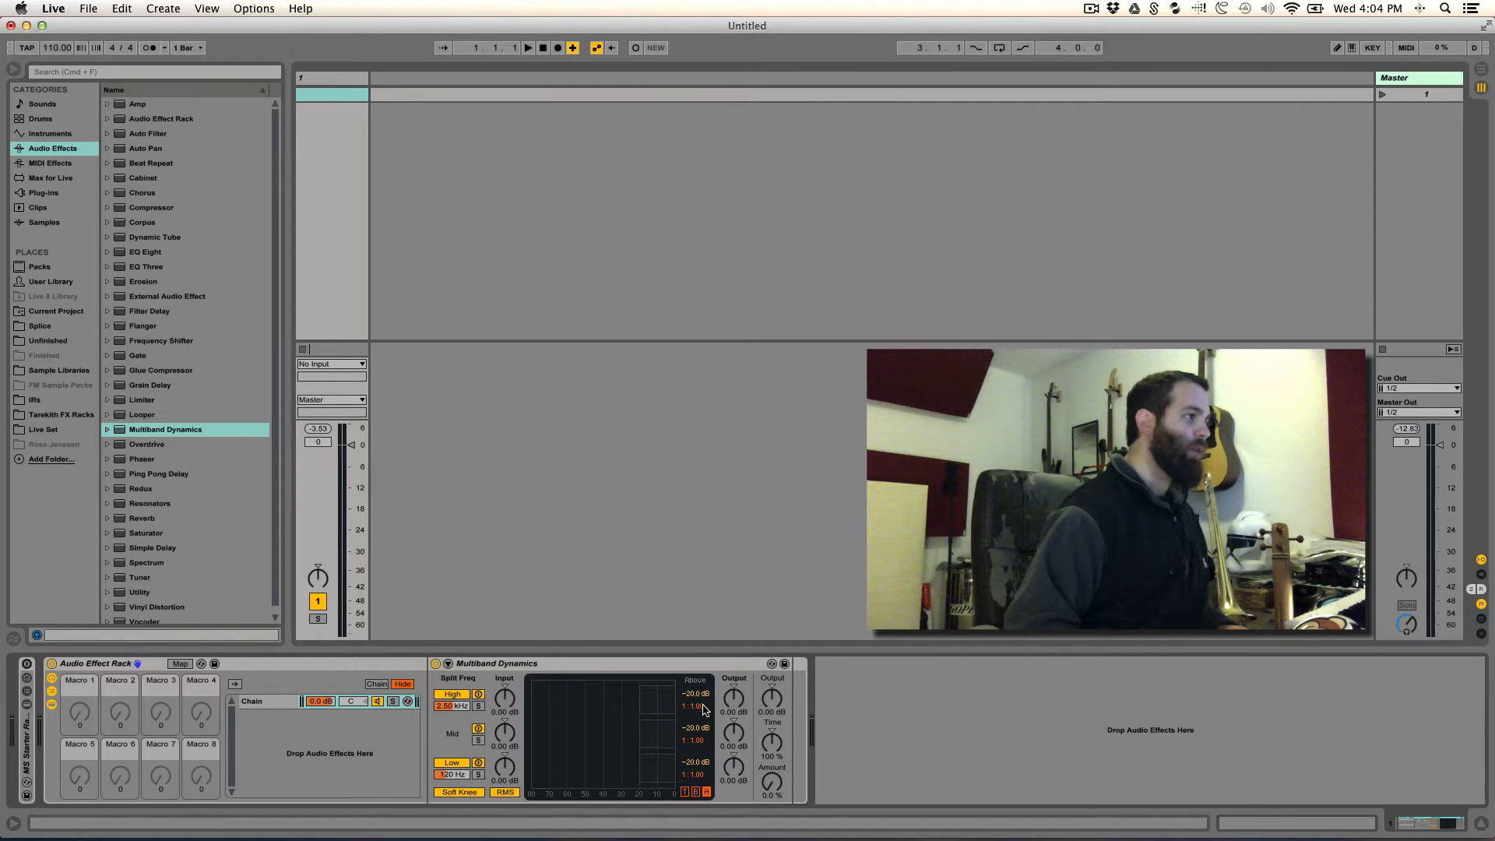
- Raise the Above thresholds of the High, Mid and Low bands to 0 dB
{"action": "left_click_drag", "start_coordinate": [696, 694], "coordinate": [696, 651]}
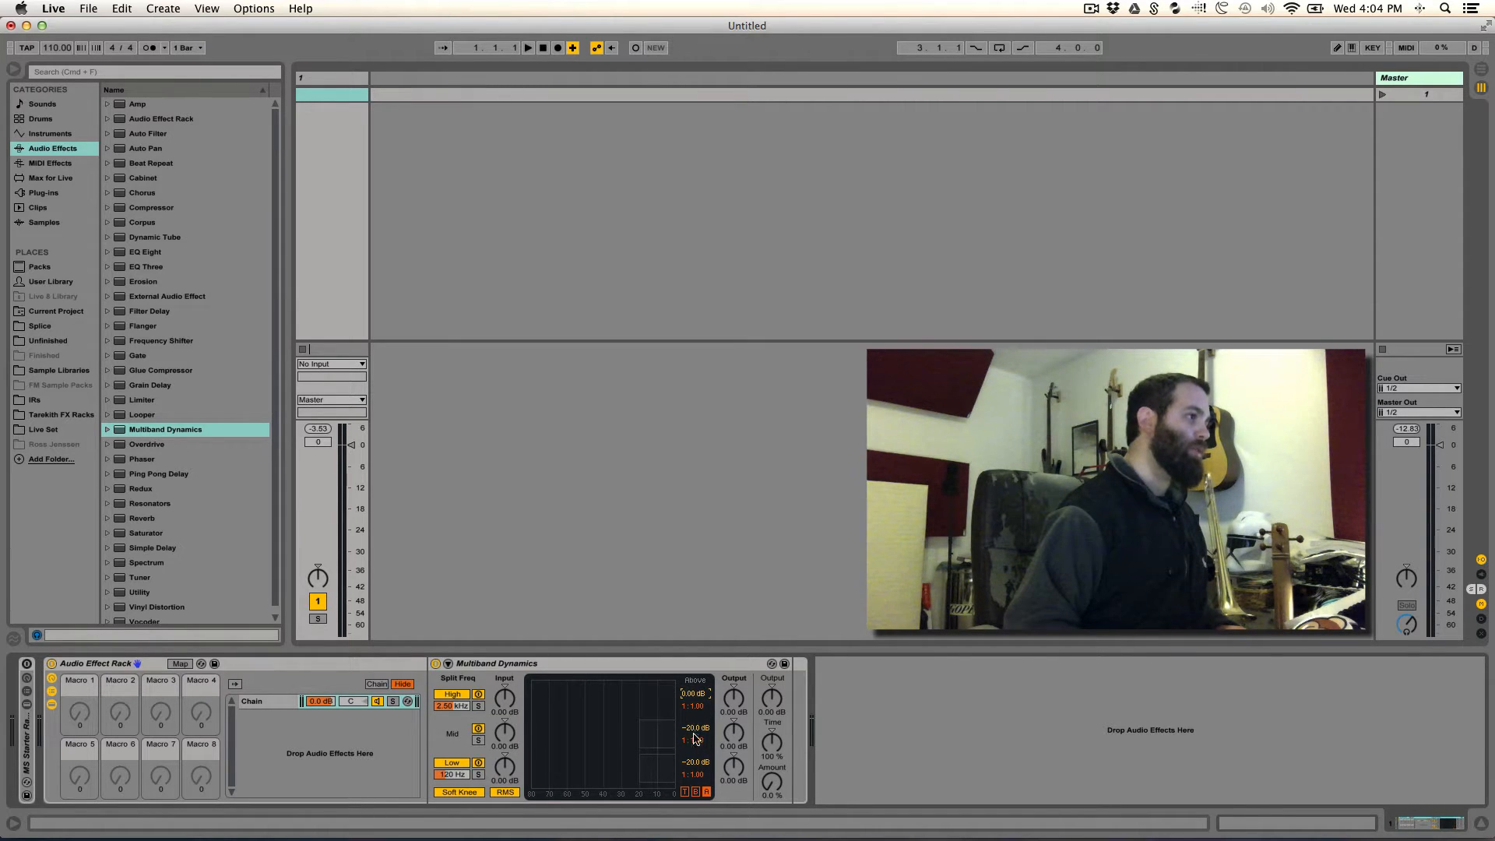
{"action": "left_click_drag", "start_coordinate": [695, 729], "coordinate": [695, 685]}
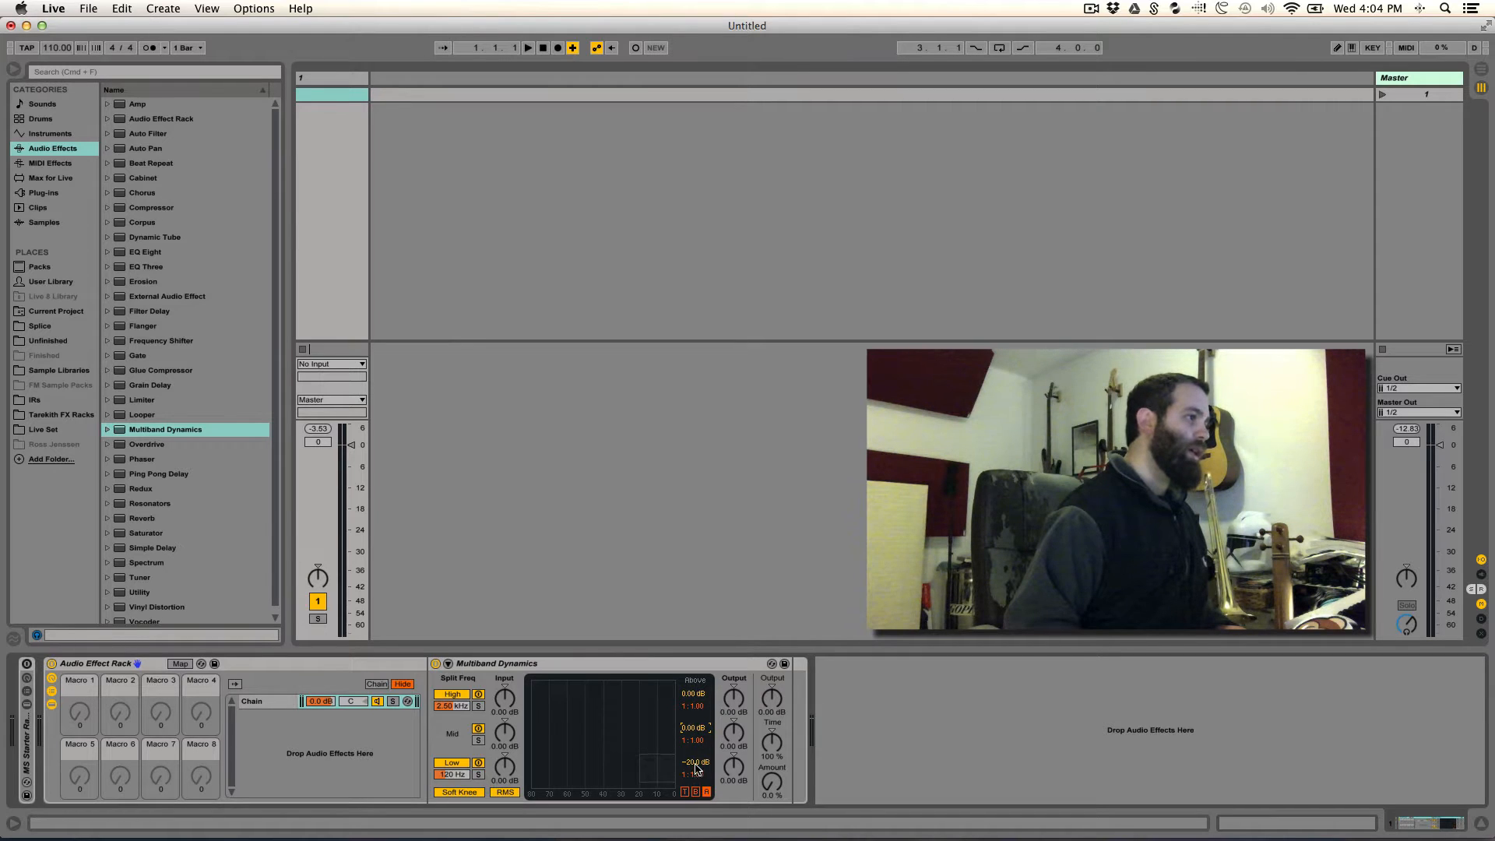
{"action": "left_click_drag", "start_coordinate": [697, 765], "coordinate": [697, 721]}
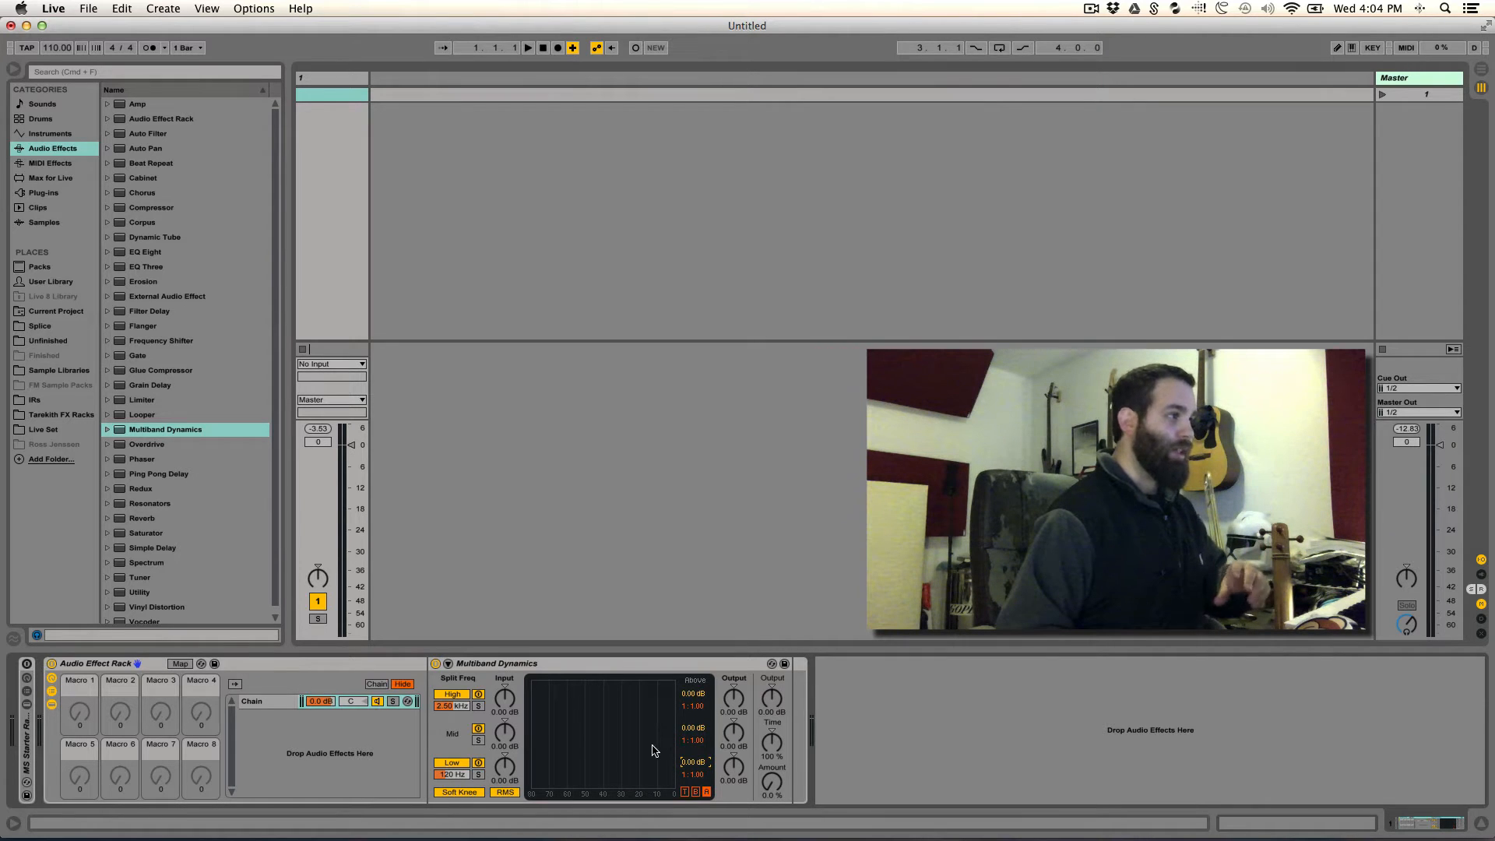
- Duplicate the rack's chain twice to make three identical chains
{"action": "left_click", "coordinate": [256, 702]}
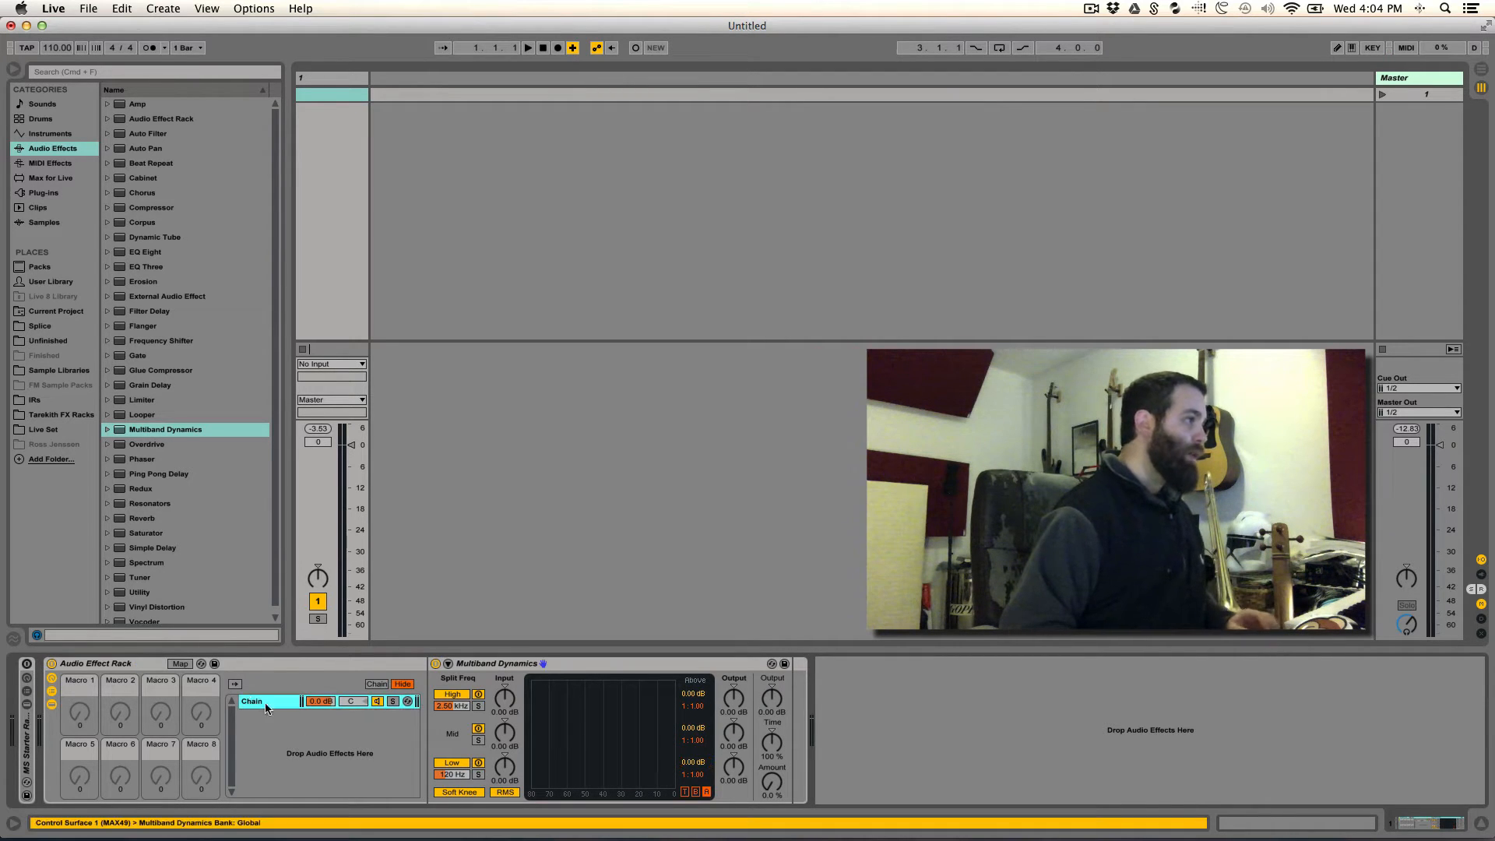
{"action": "key", "text": "super+d"}
{"action": "key", "text": "super+d"}
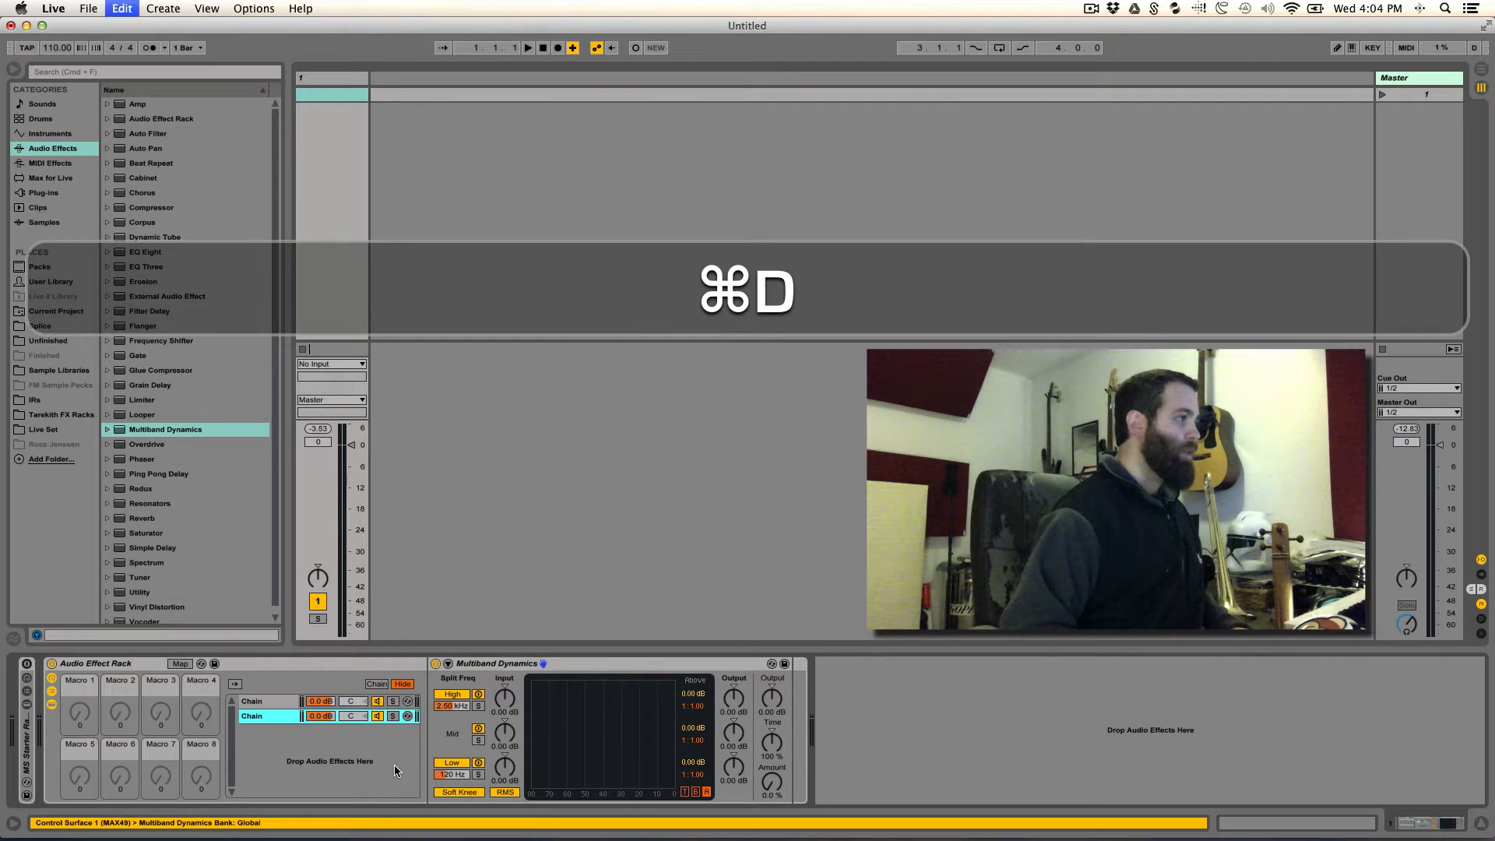
- Rename the three rack chains, in order, as High, Mid and Low
{"action": "left_click", "coordinate": [257, 701]}
{"action": "key", "text": "super+r"}
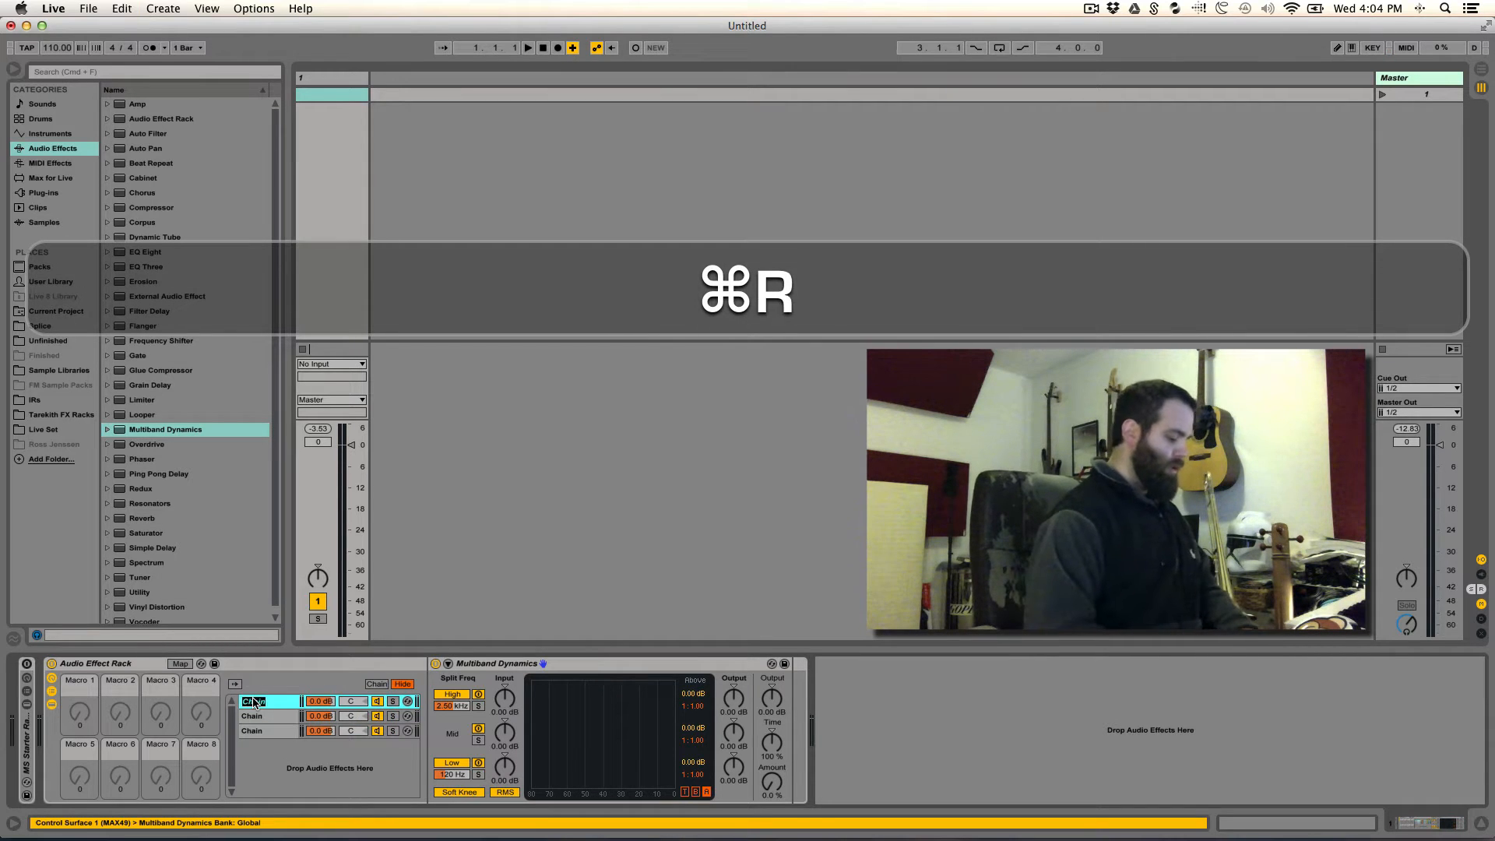
{"action": "key", "text": "shift+super+h"}
{"action": "type", "text": "High"}
{"action": "key", "text": "Return"}
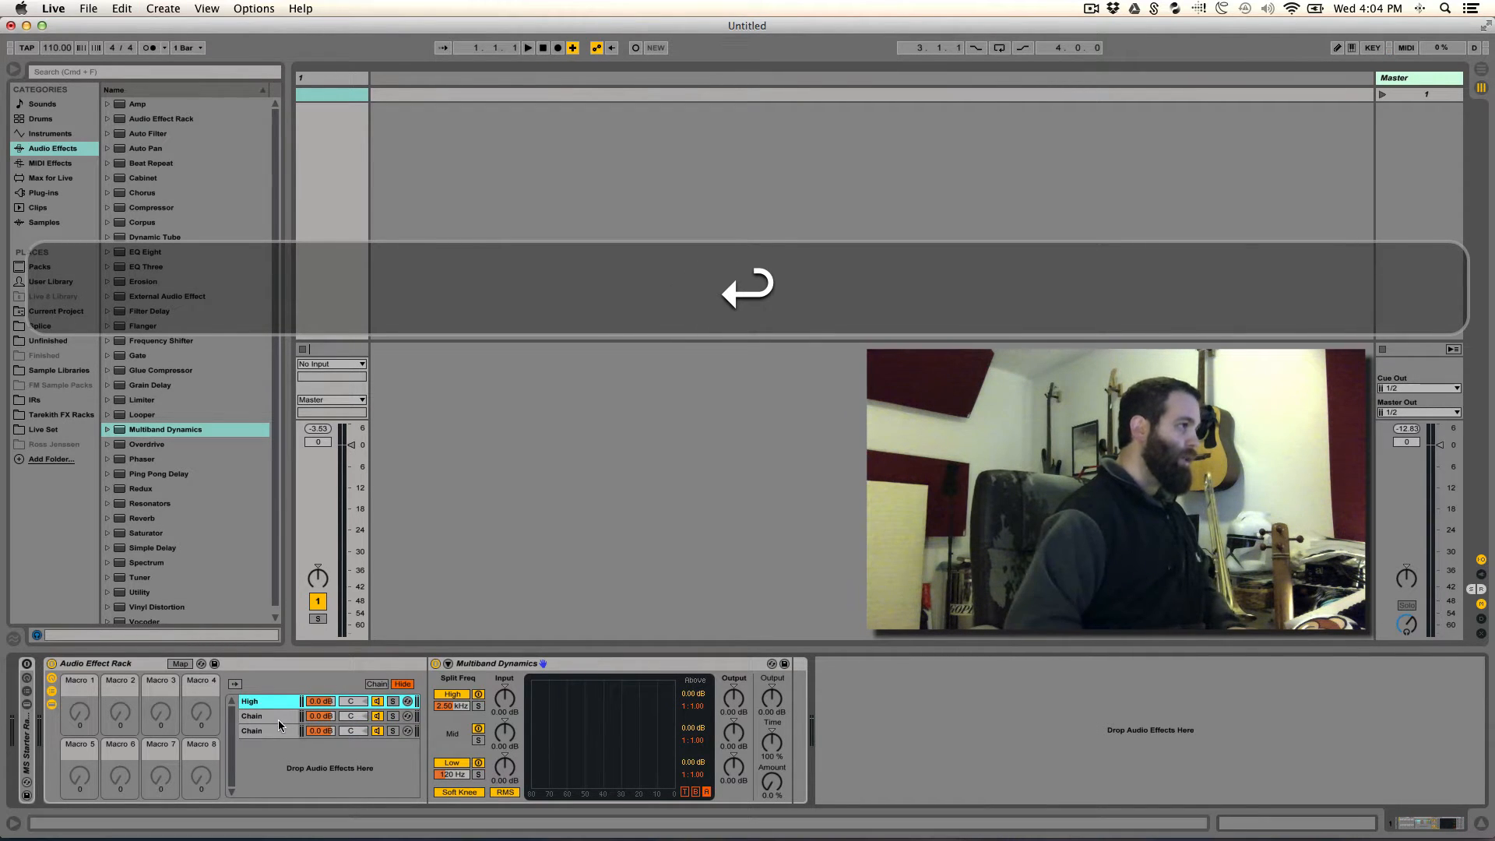
{"action": "left_click", "coordinate": [267, 717]}
{"action": "key", "text": "super+r"}
{"action": "type", "text": "Mid"}
{"action": "key", "text": "Return"}
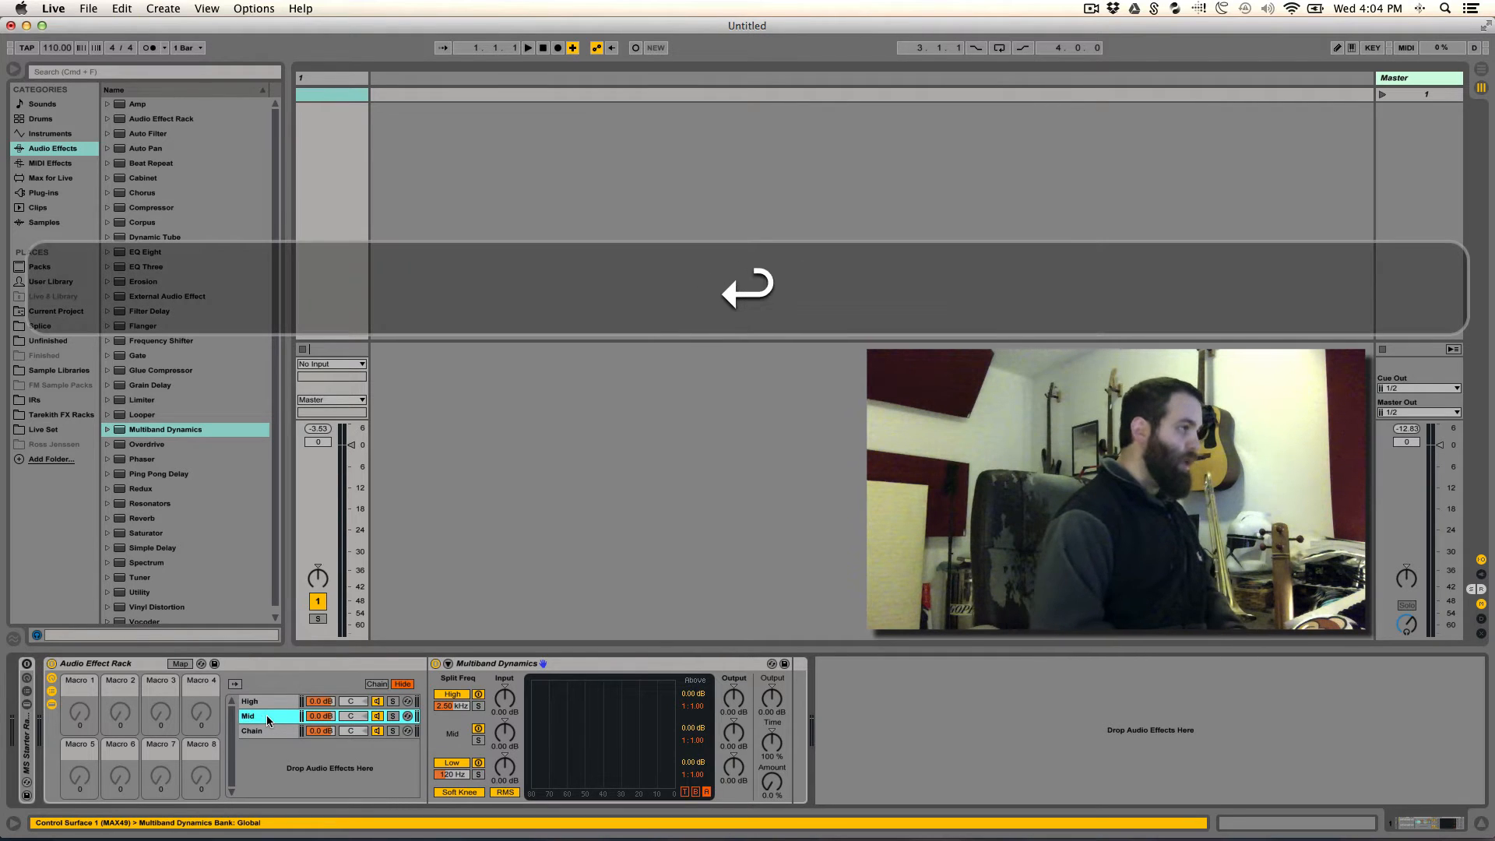
{"action": "left_click", "coordinate": [264, 732]}
{"action": "key", "text": "super+r"}
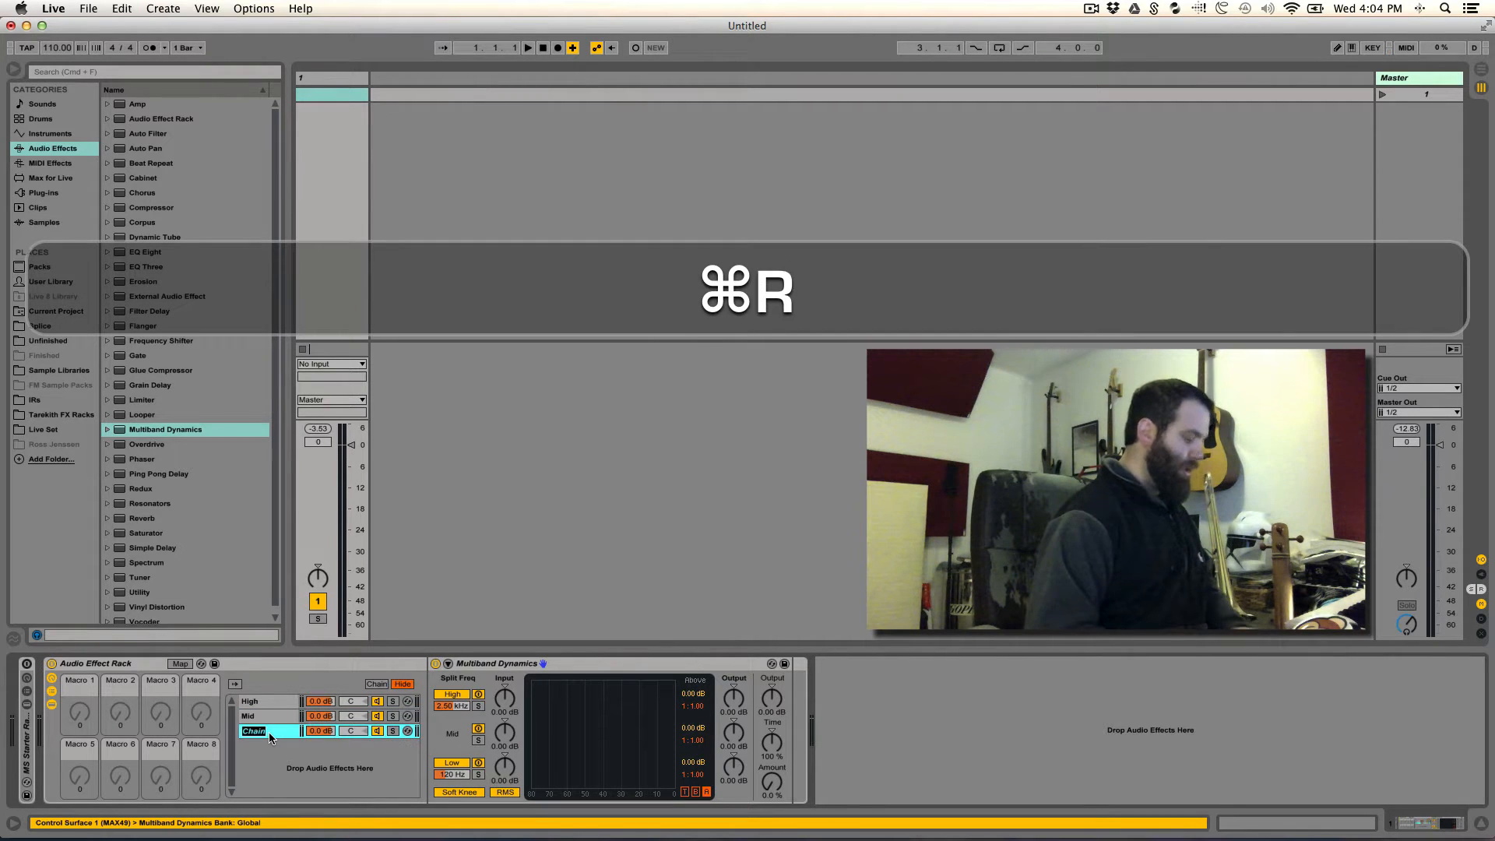
{"action": "type", "text": "Low"}
{"action": "key", "text": "Return"}
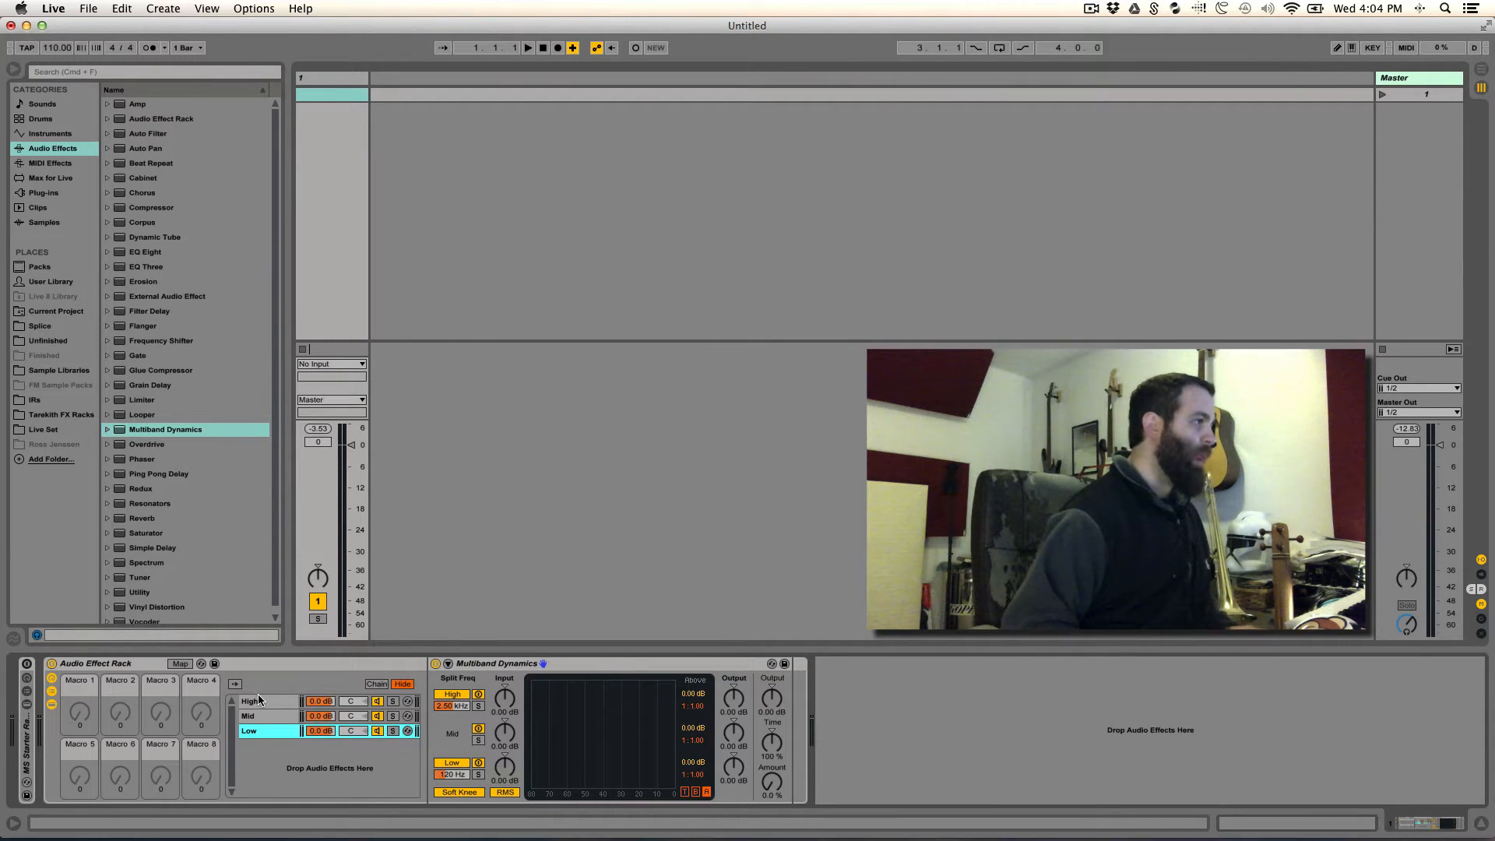
- Solo the matching Multiband Dynamics band in each chain: High, Mid and Low
{"action": "left_click", "coordinate": [260, 699]}
{"action": "left_click", "coordinate": [478, 706]}
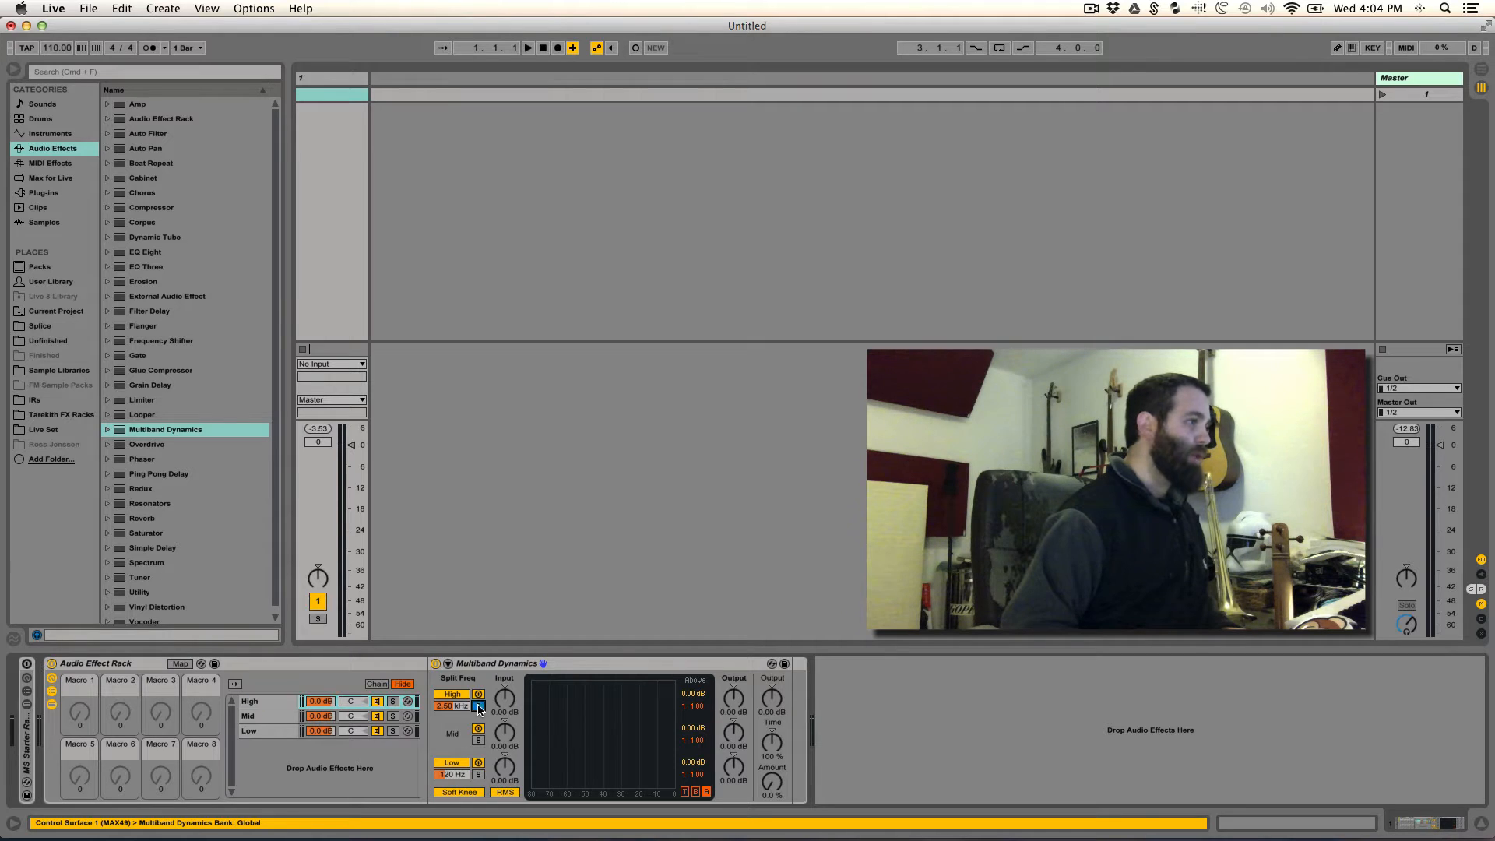
{"action": "left_click", "coordinate": [253, 717]}
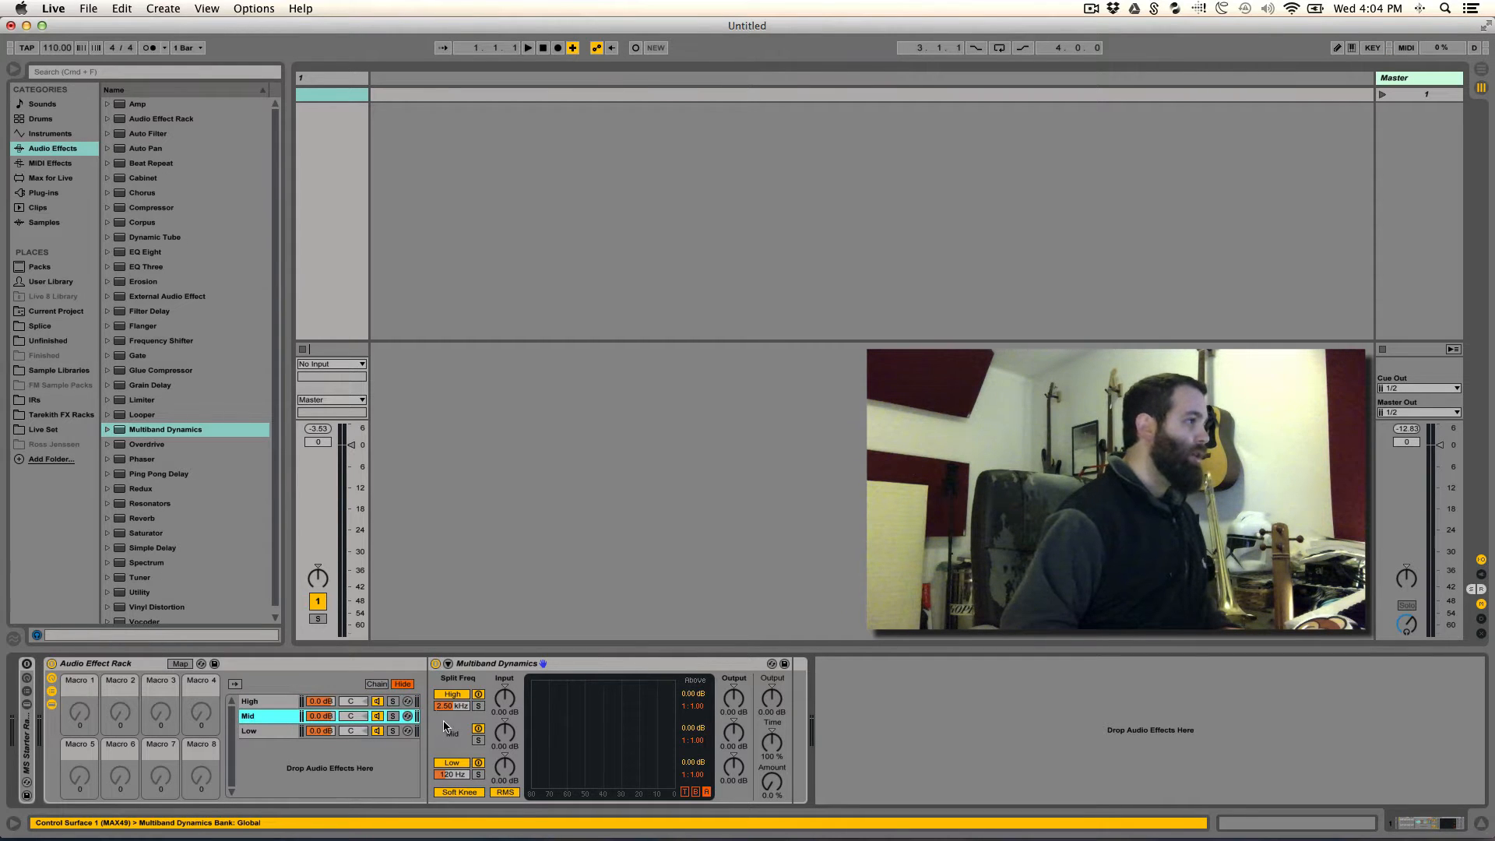
{"action": "left_click", "coordinate": [478, 741]}
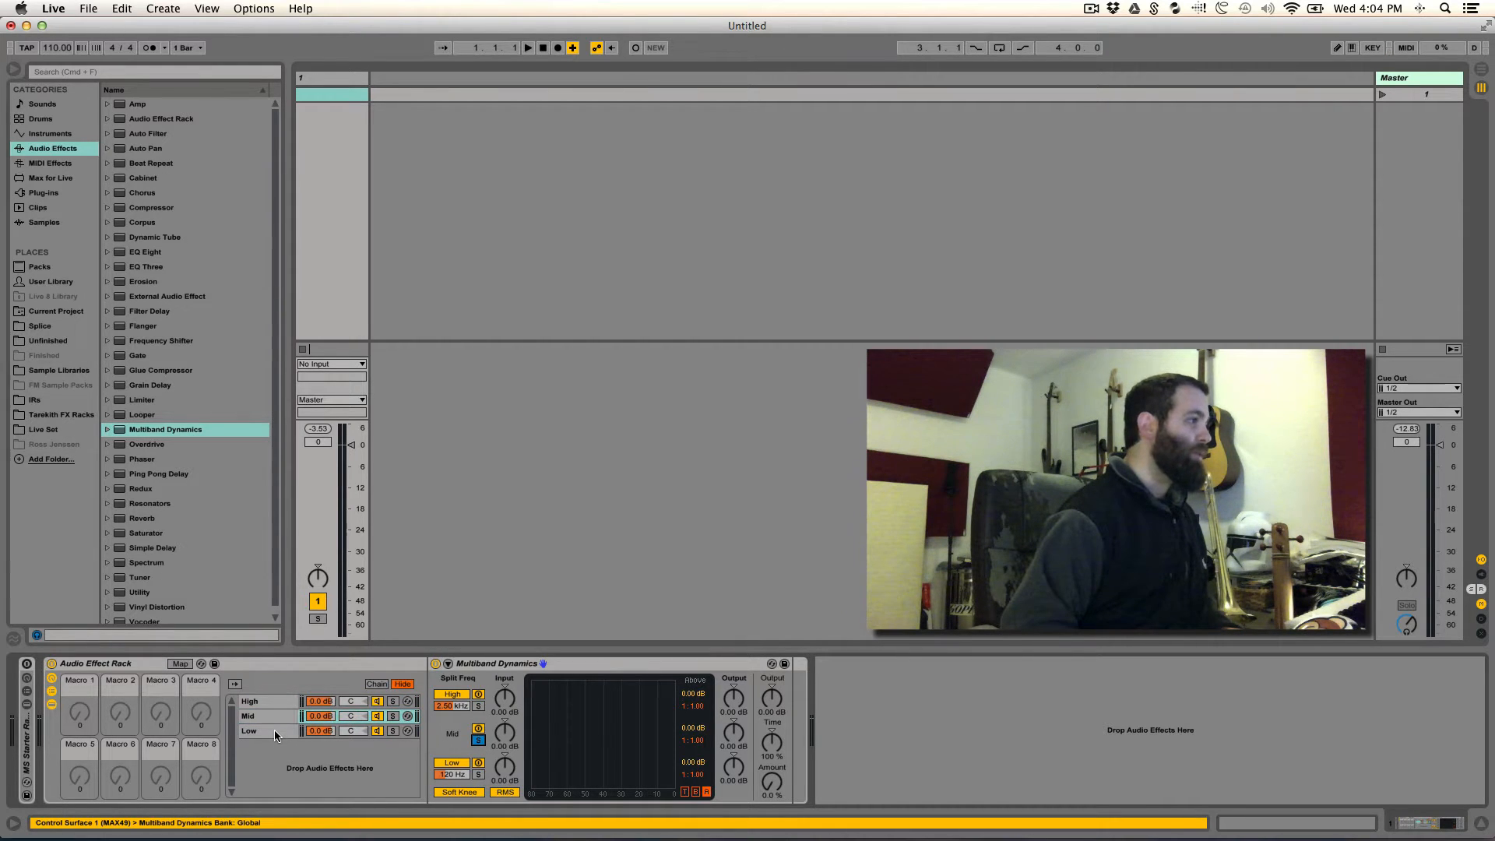
{"action": "left_click", "coordinate": [275, 732]}
{"action": "left_click", "coordinate": [479, 775]}
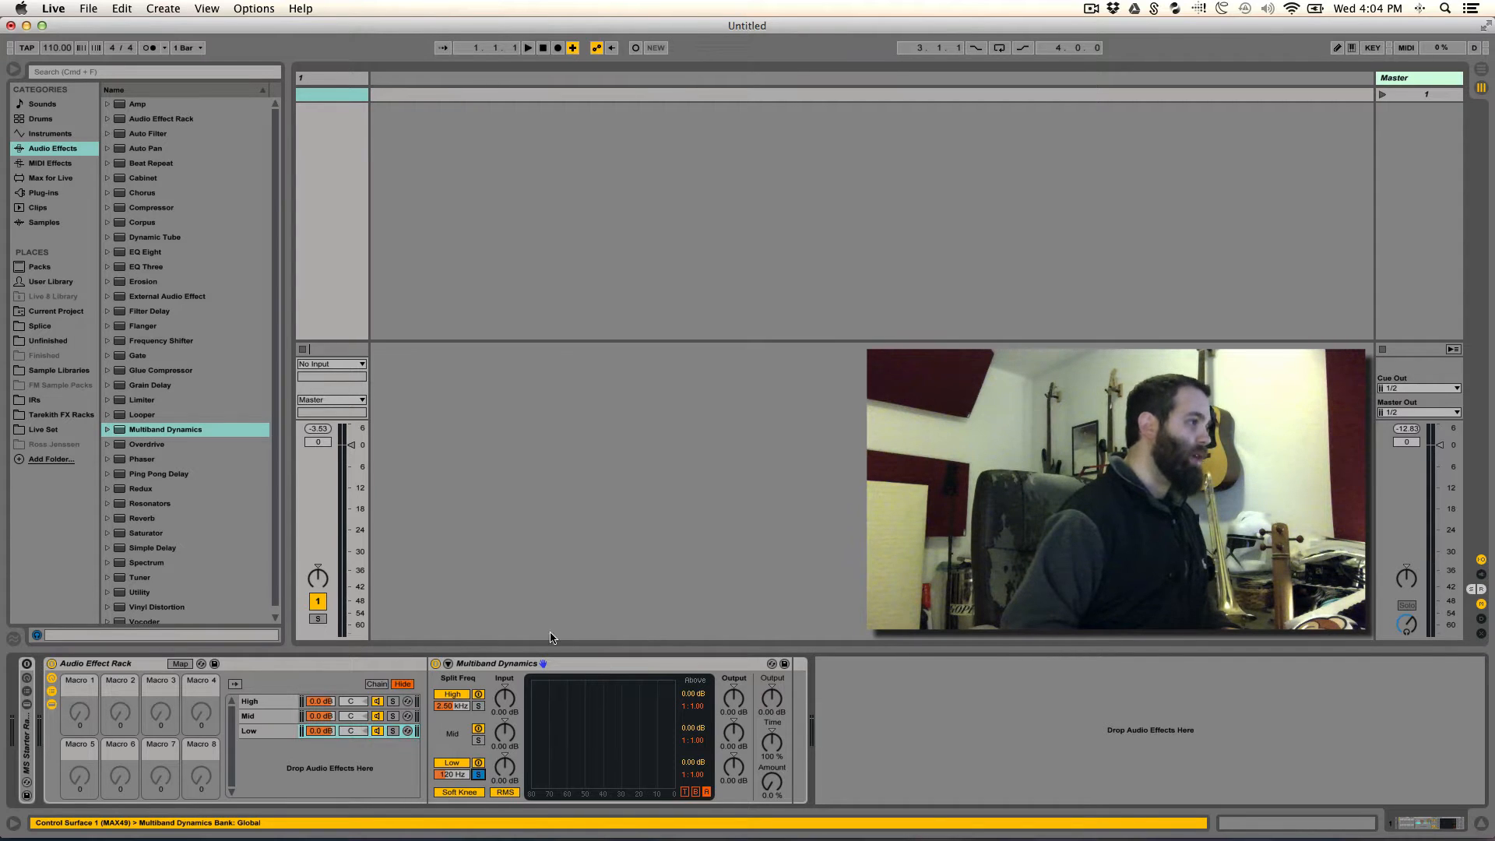
- Map the High band's split frequency to Macro 7 in the High, Mid and Low chains
{"action": "left_click", "coordinate": [259, 699]}
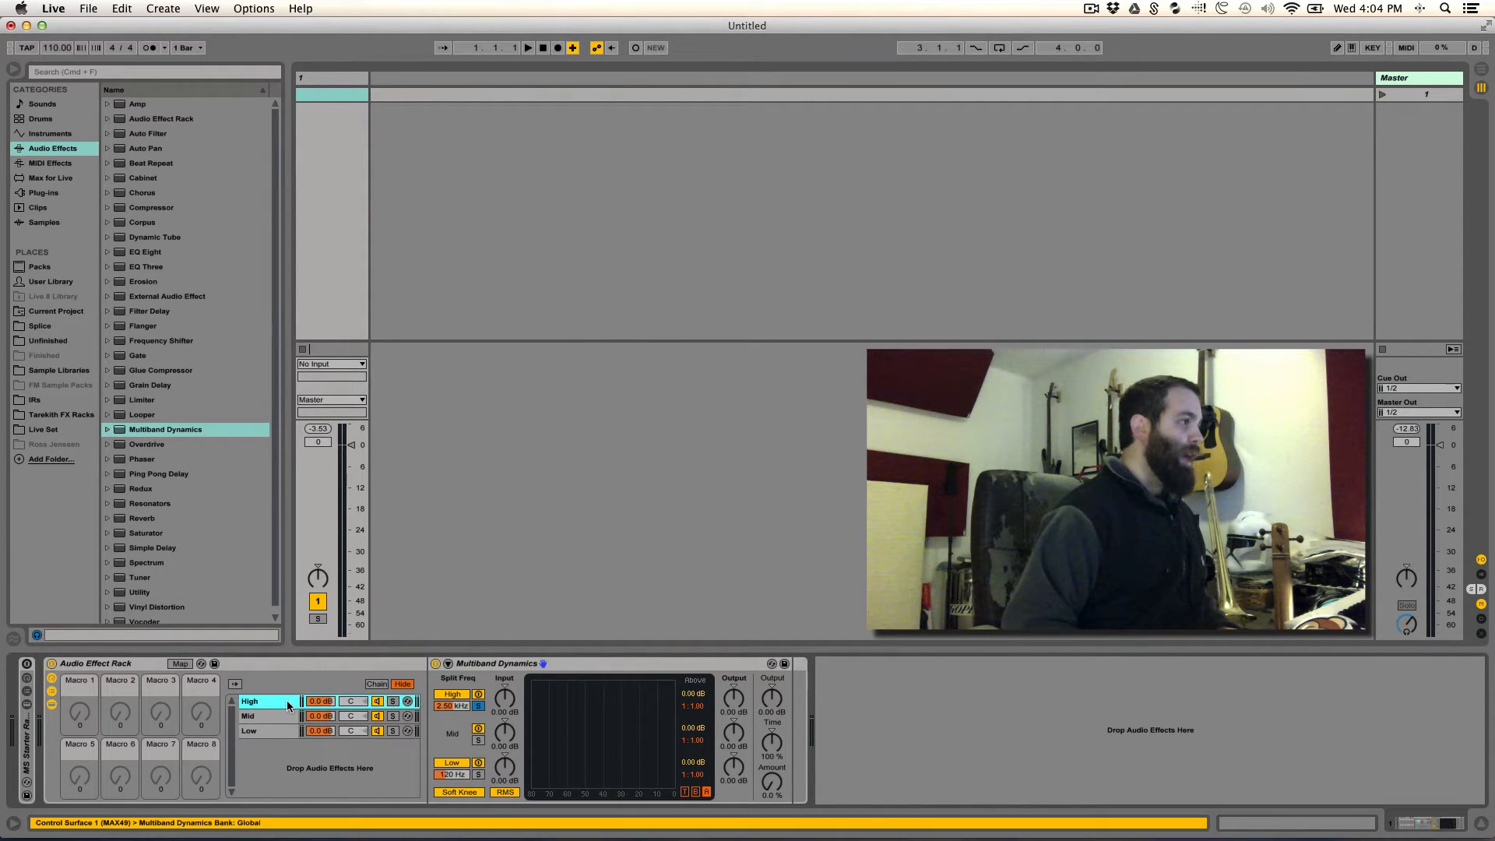
{"action": "right_click", "coordinate": [464, 709]}
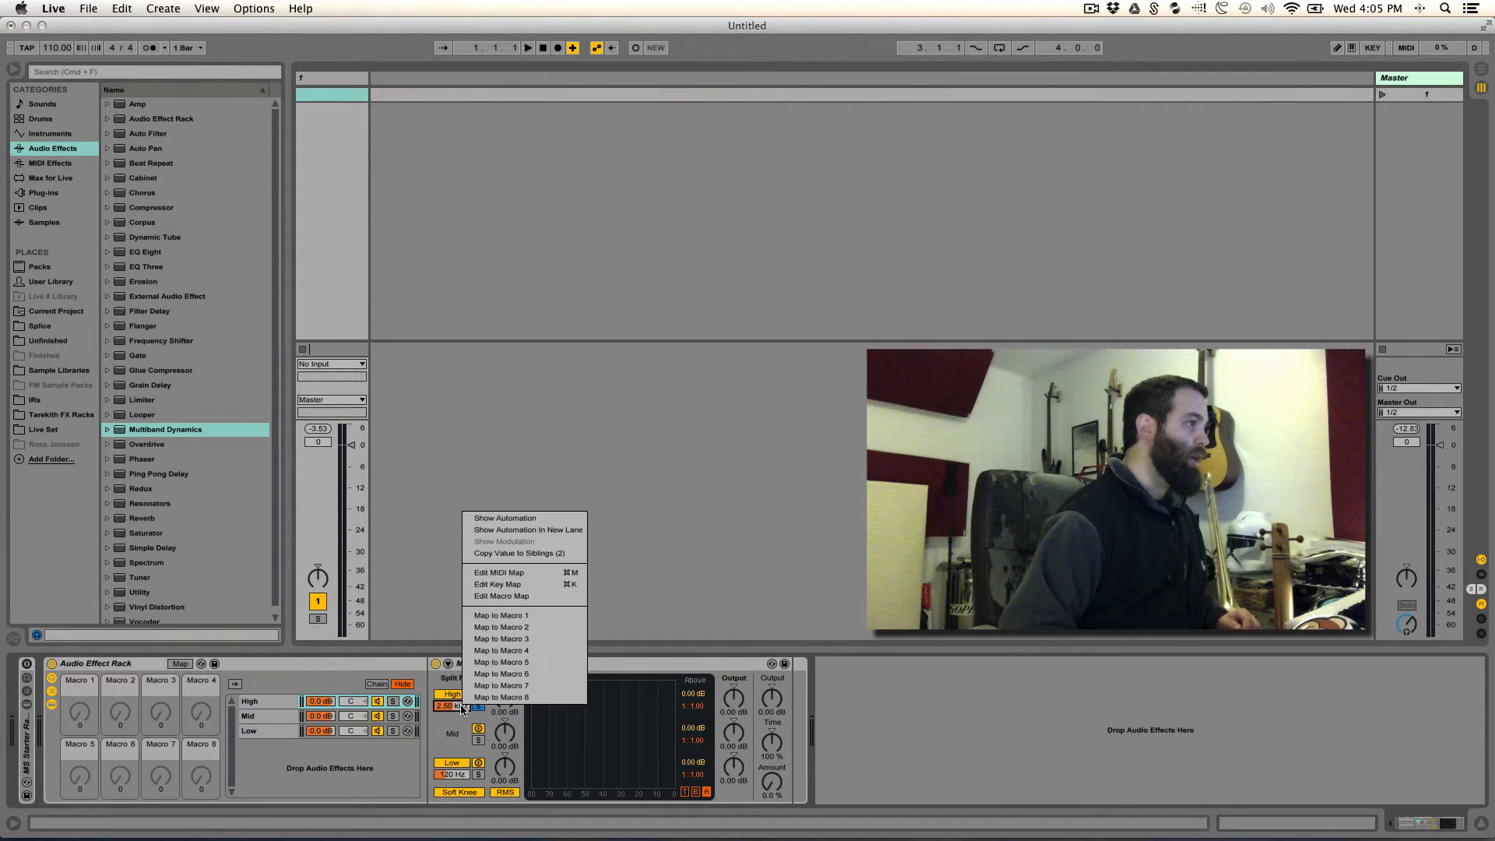
{"action": "left_click", "coordinate": [505, 685]}
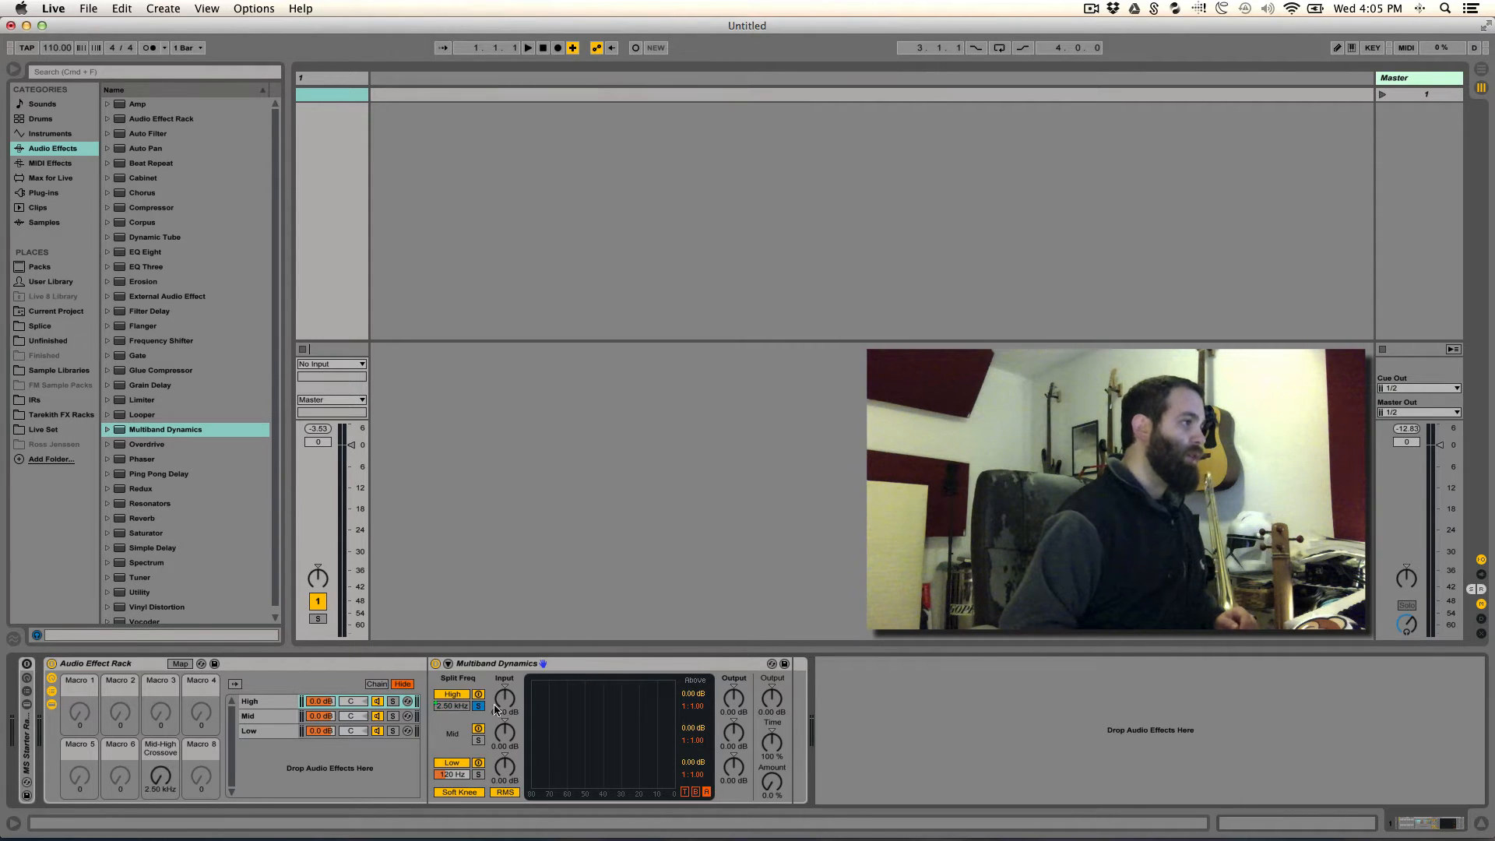
{"action": "left_click", "coordinate": [255, 715]}
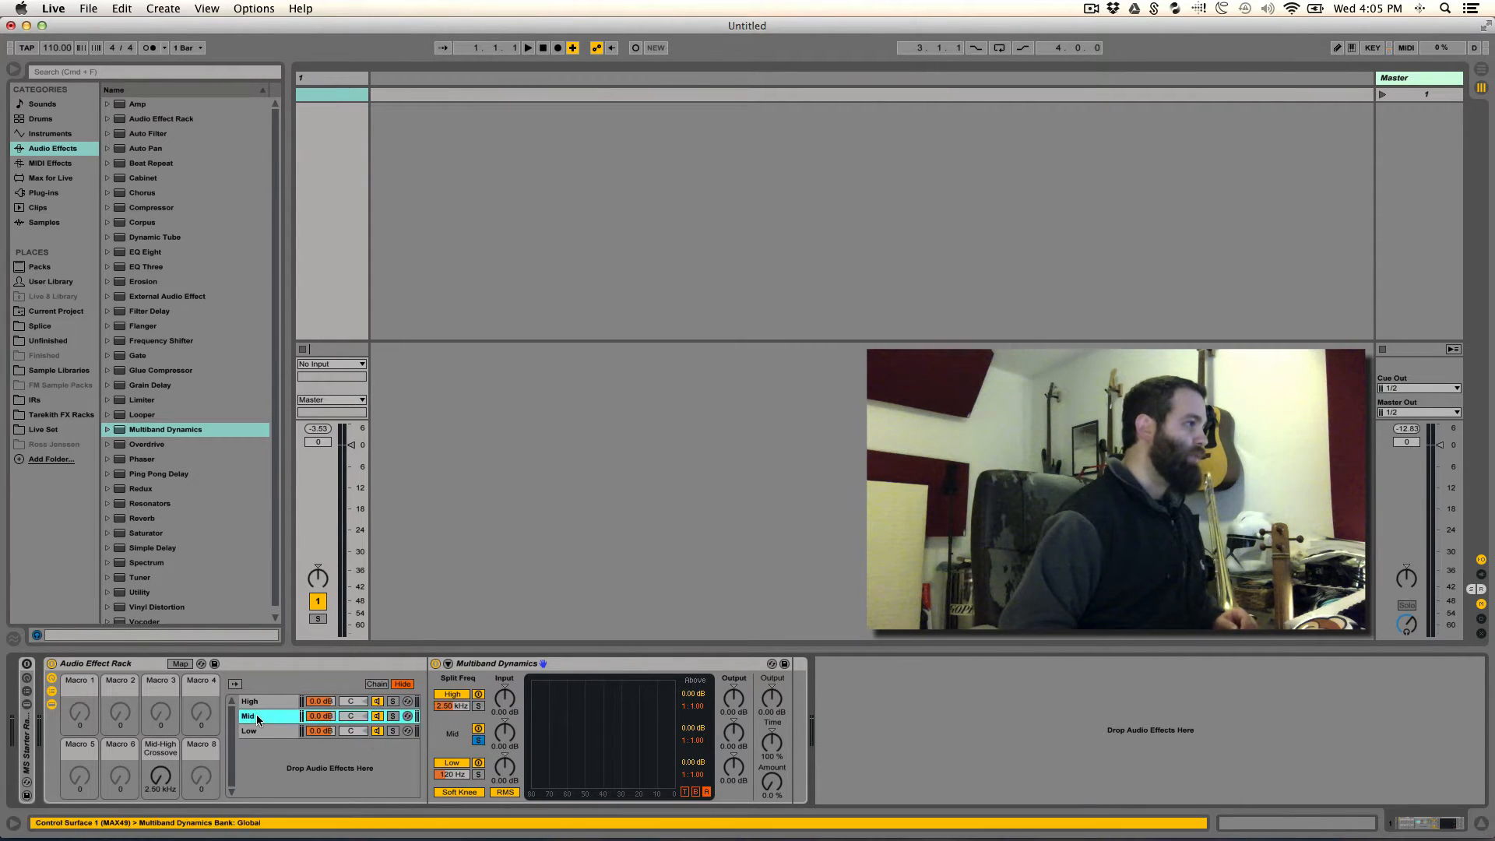
{"action": "right_click", "coordinate": [450, 706]}
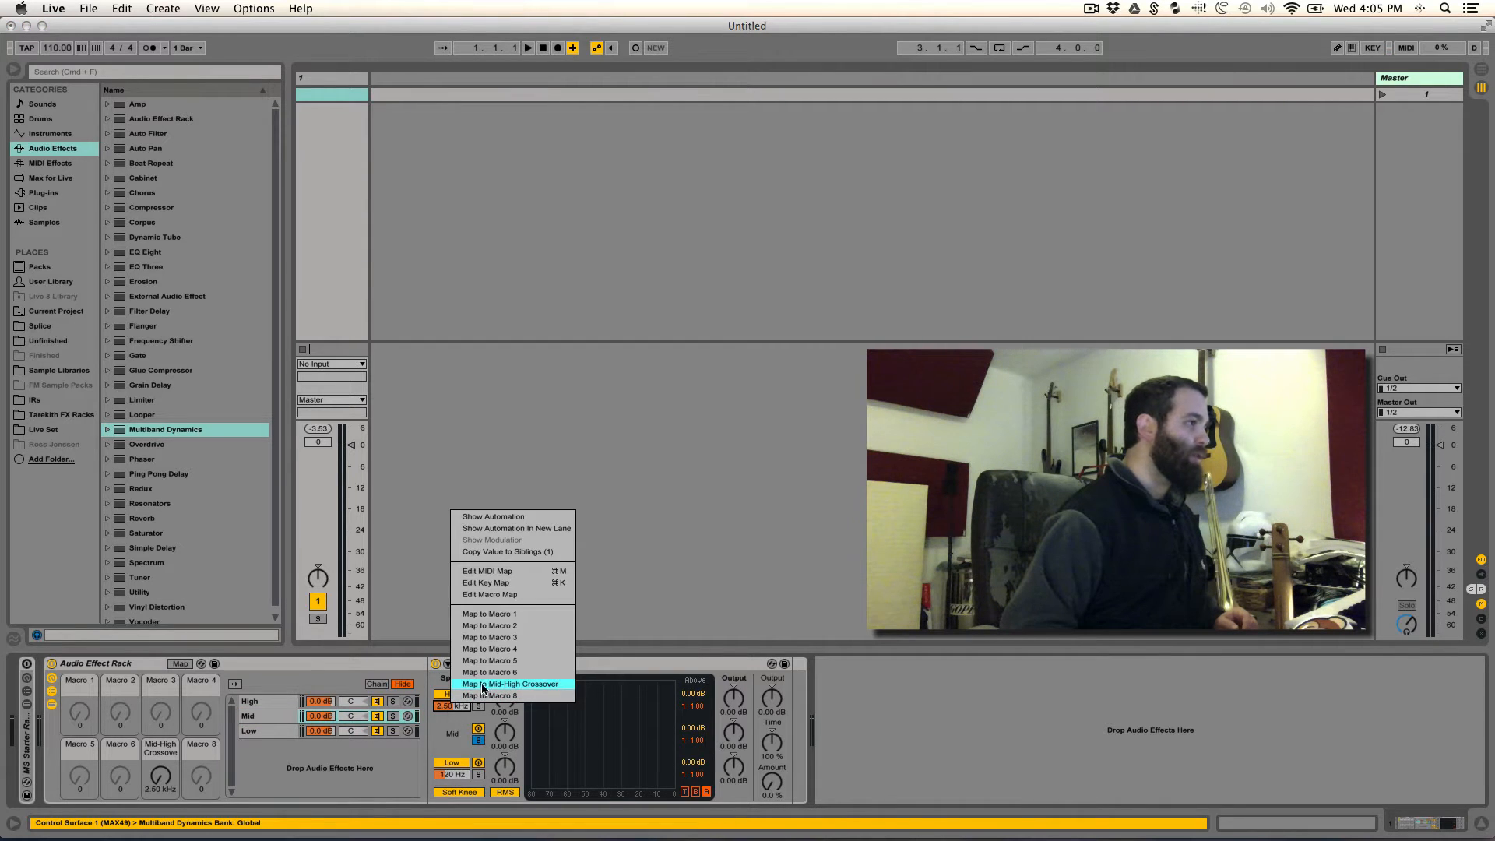
{"action": "left_click", "coordinate": [515, 685]}
{"action": "left_click", "coordinate": [286, 730]}
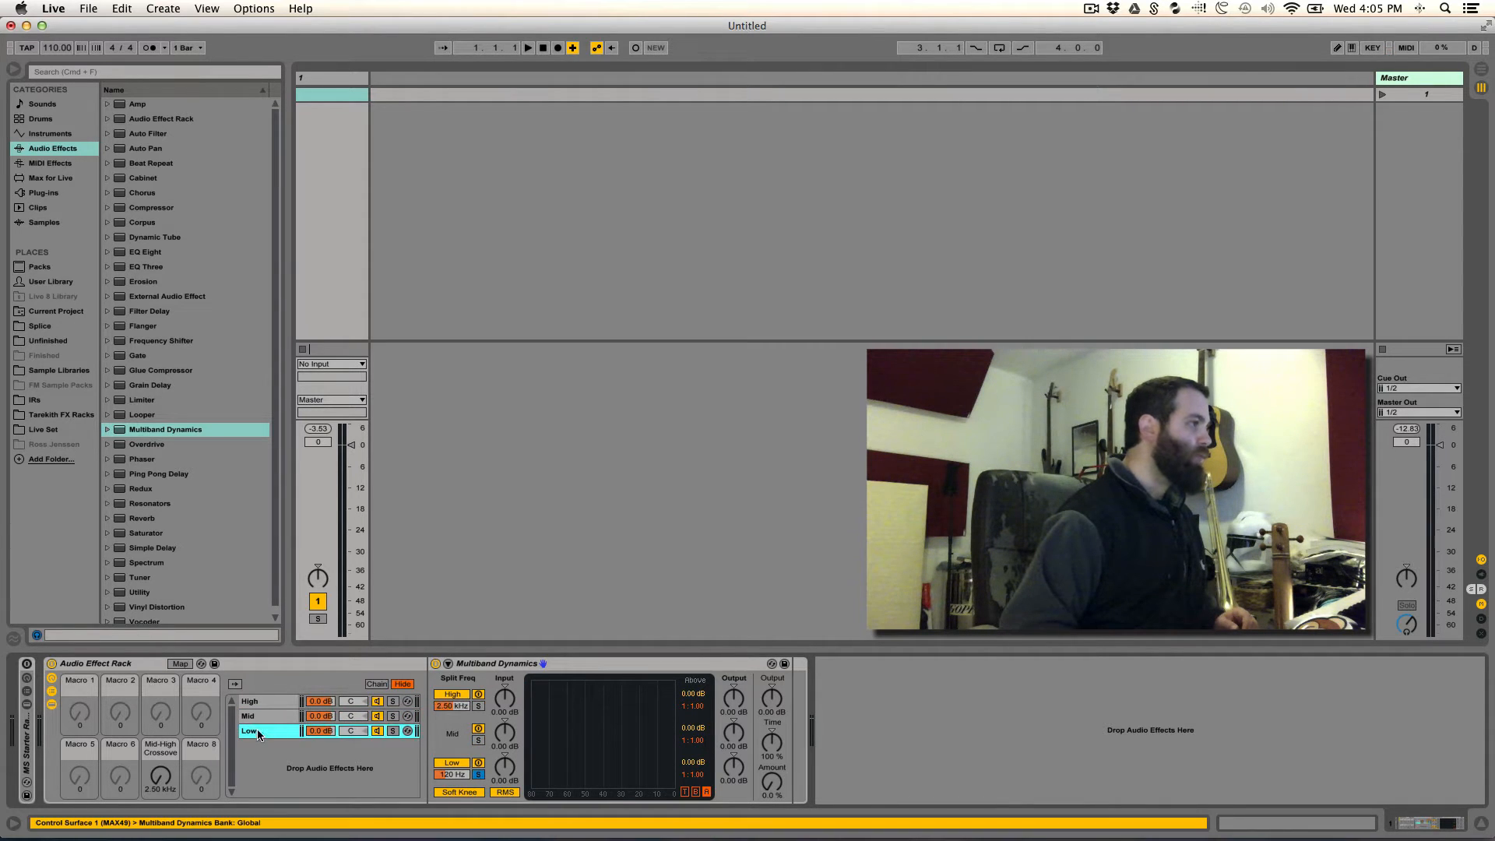
{"action": "right_click", "coordinate": [453, 704]}
{"action": "left_click", "coordinate": [498, 687]}
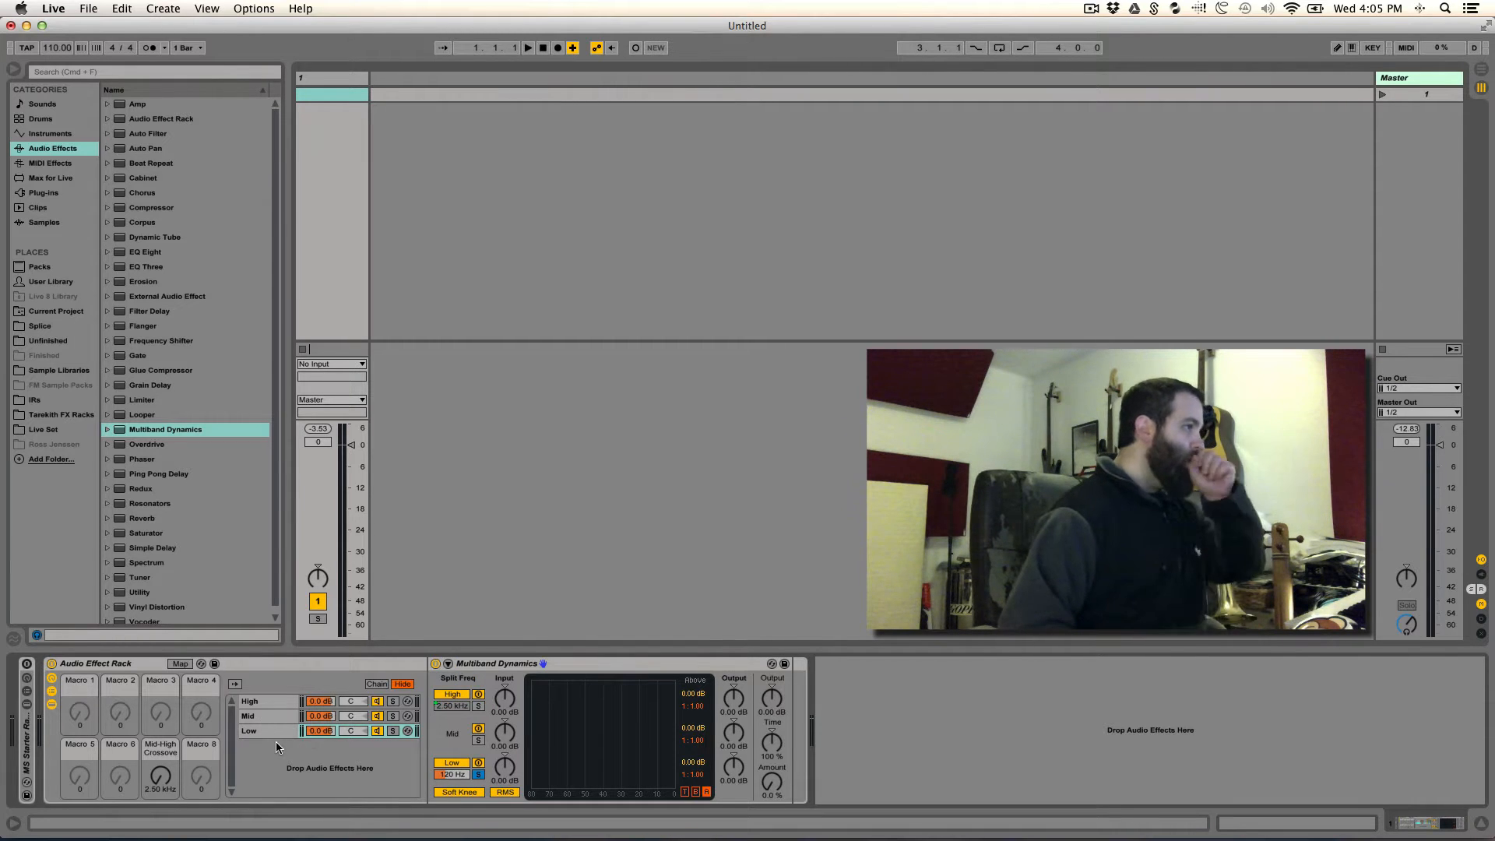
- Map the Low band's split frequency to Macro 8 in the High, Mid and Low chains
{"action": "left_click", "coordinate": [260, 703]}
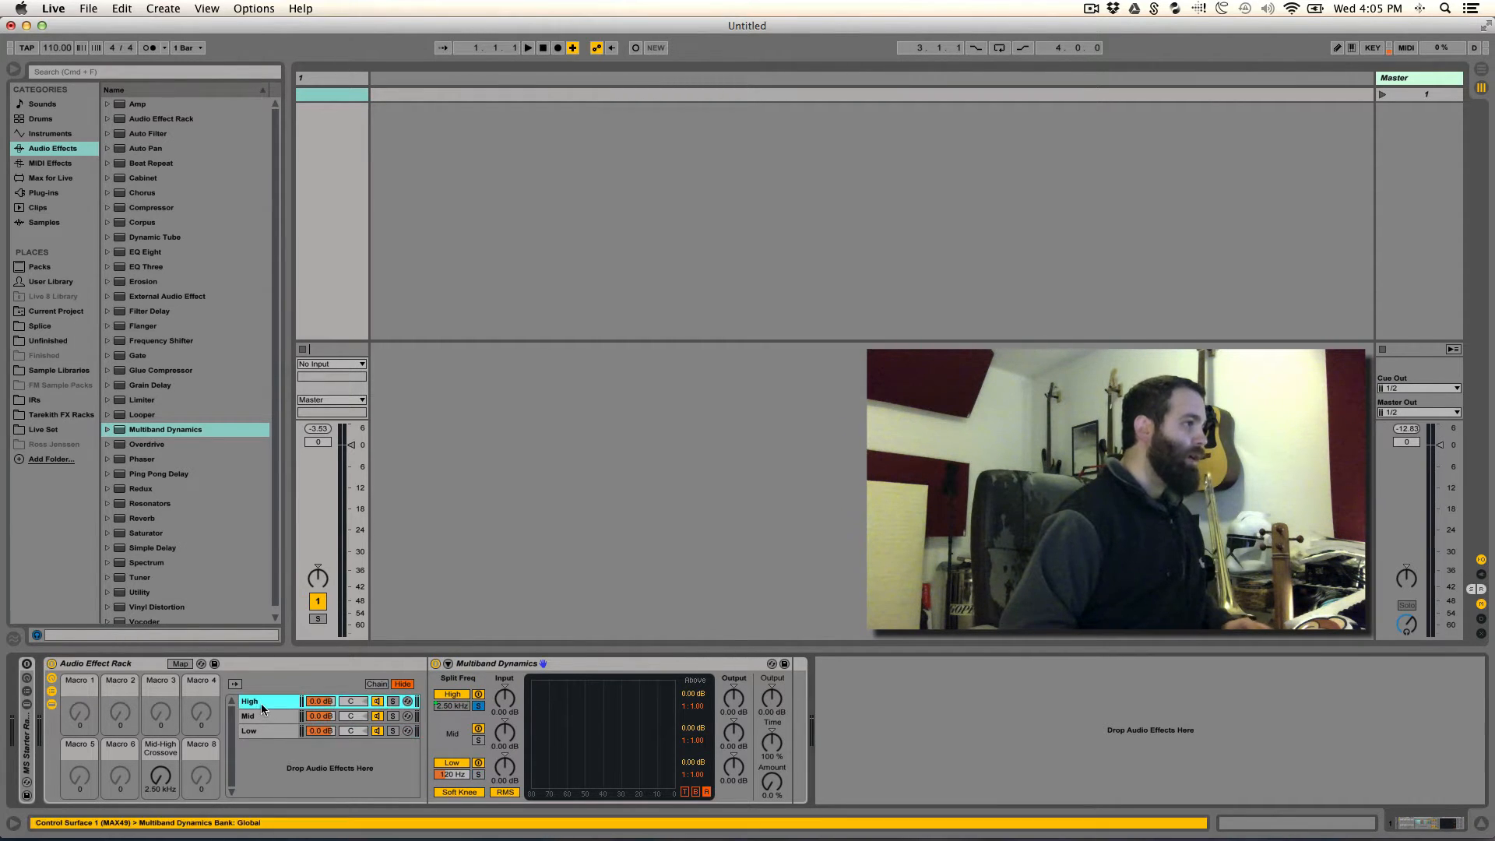
{"action": "right_click", "coordinate": [455, 775]}
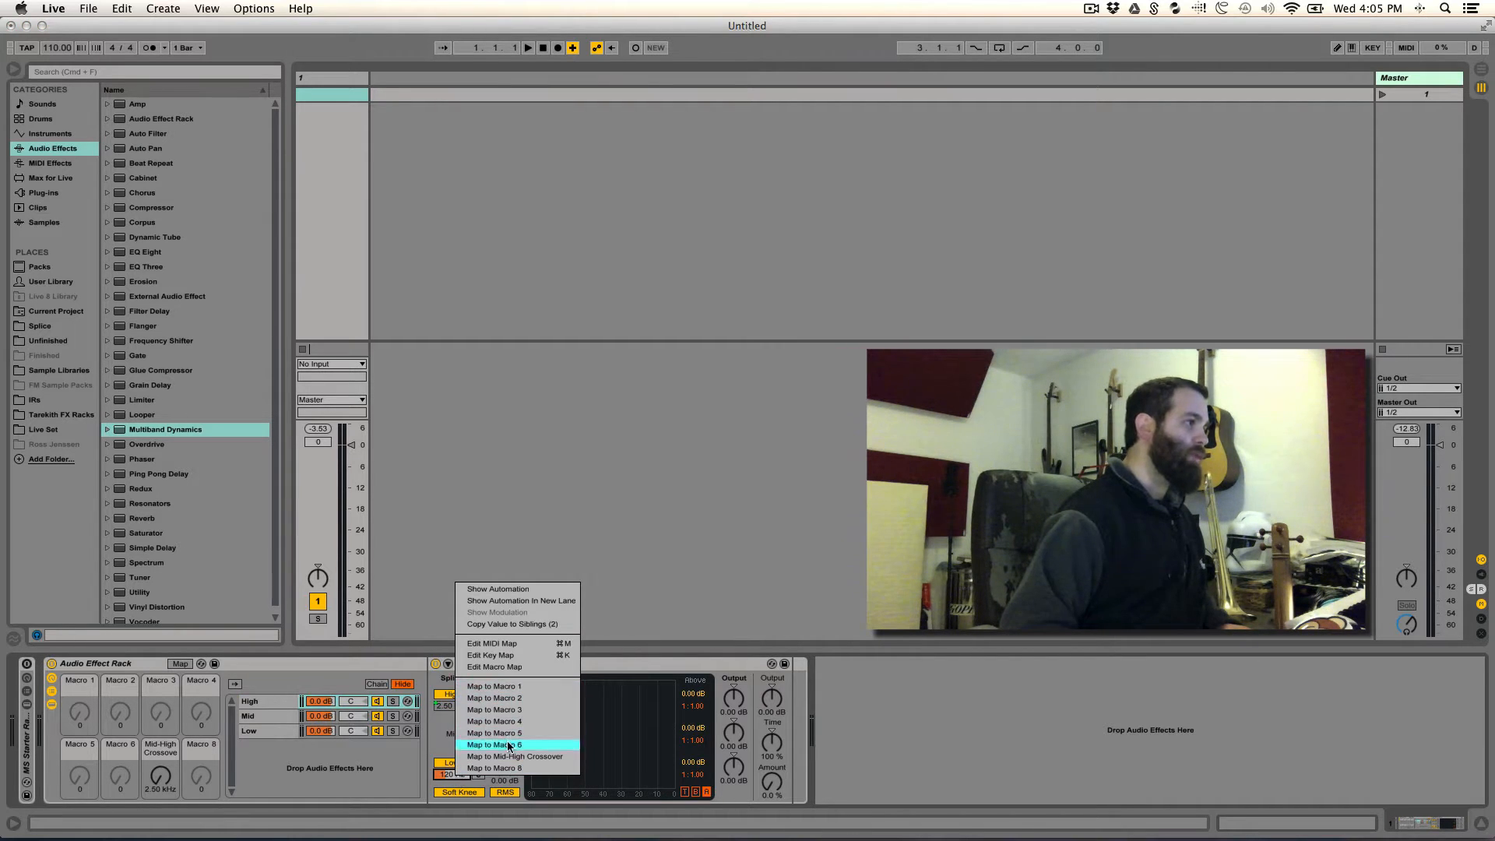
{"action": "left_click", "coordinate": [502, 768]}
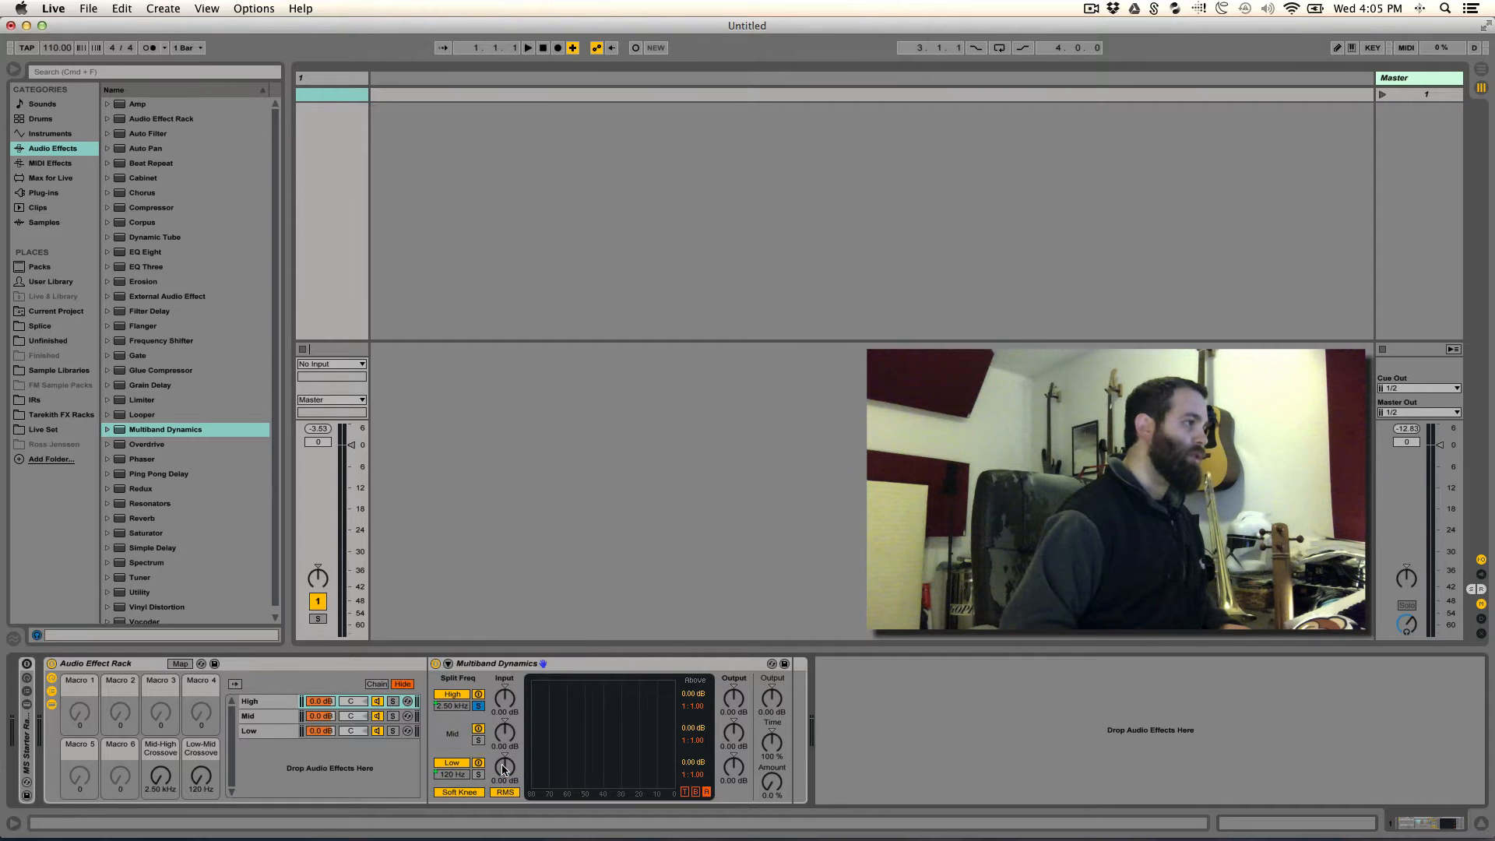
{"action": "left_click", "coordinate": [278, 716]}
{"action": "right_click", "coordinate": [451, 775]}
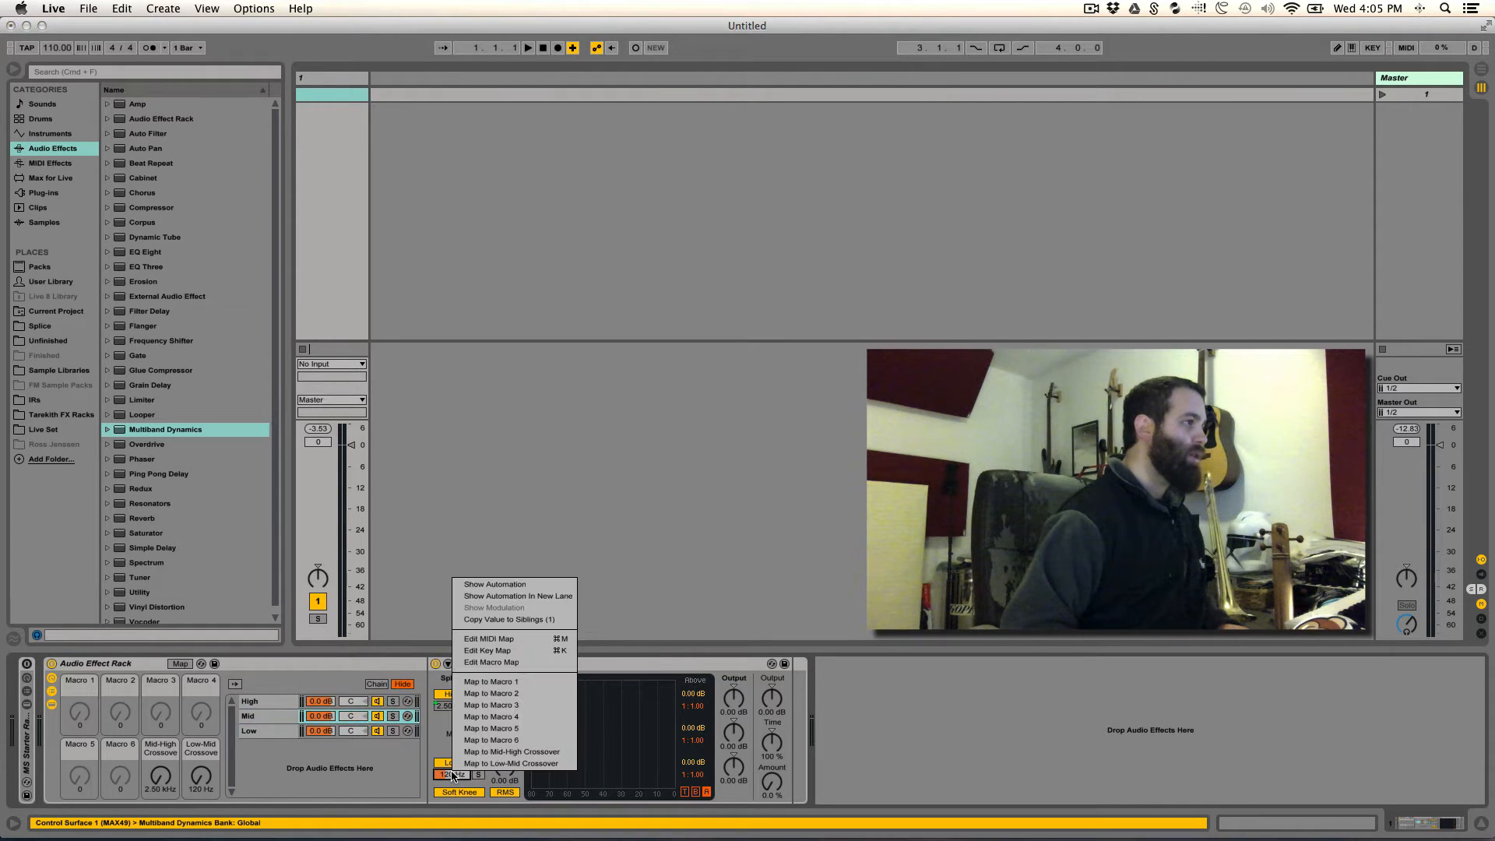
{"action": "left_click", "coordinate": [488, 763]}
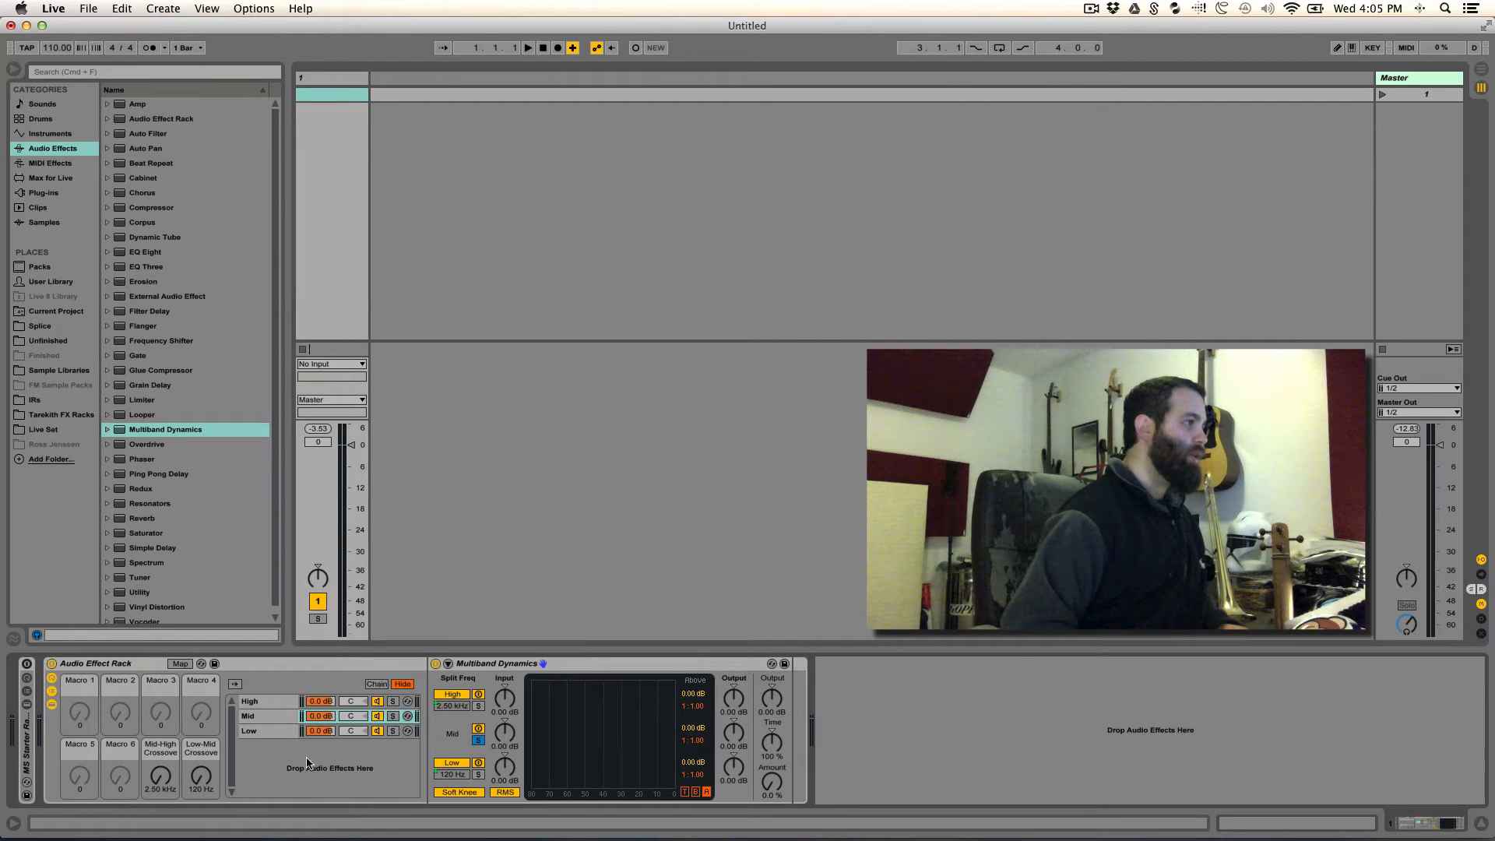
{"action": "left_click", "coordinate": [289, 728]}
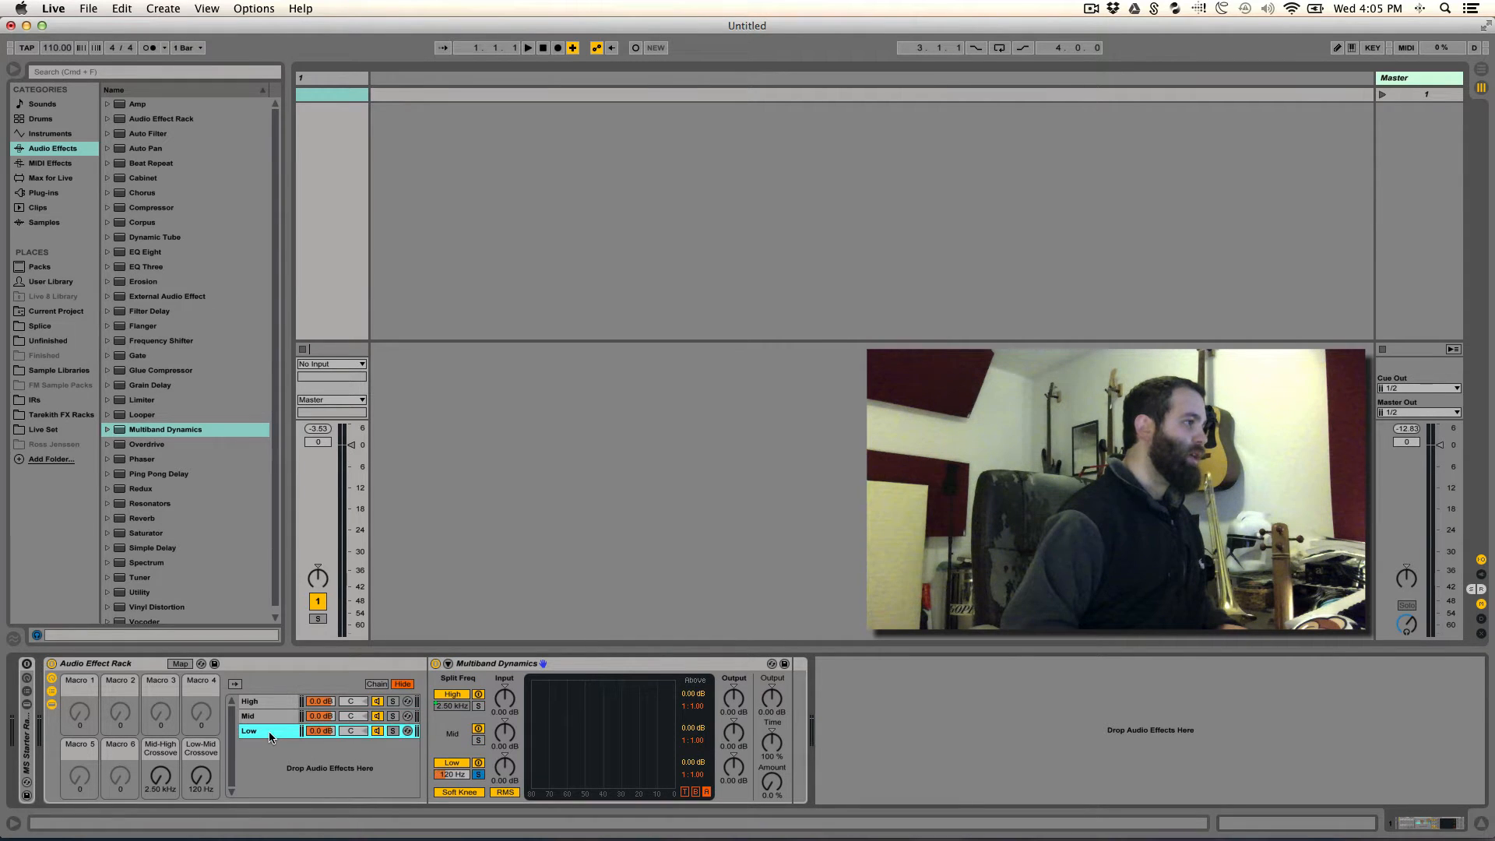
{"action": "right_click", "coordinate": [455, 779]}
{"action": "left_click", "coordinate": [473, 764]}
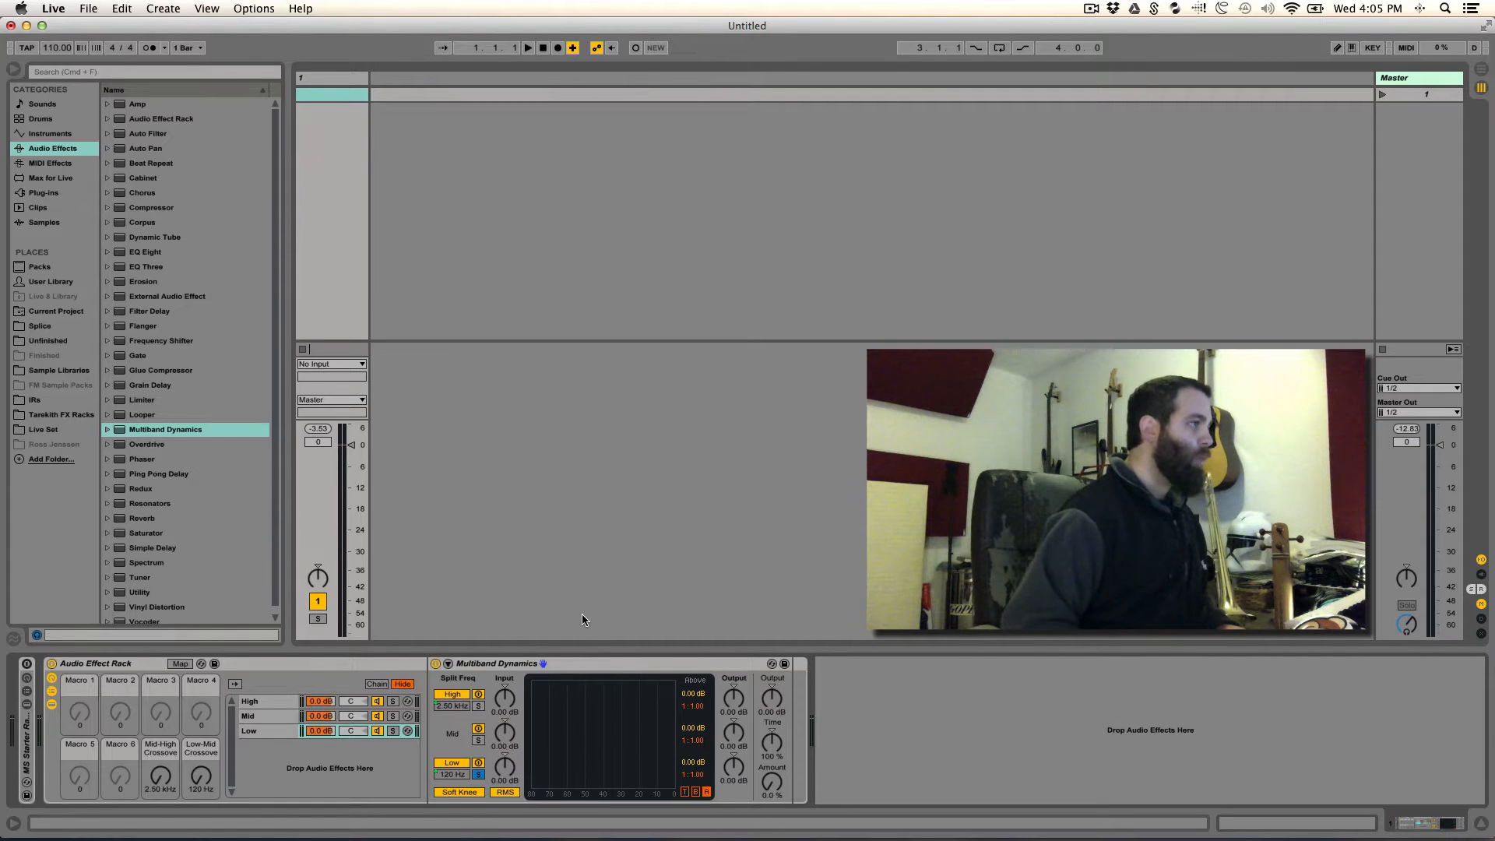
- Collapse the Multiband Dynamics device in the Low, Mid and High chains
{"action": "double_click", "coordinate": [506, 667]}
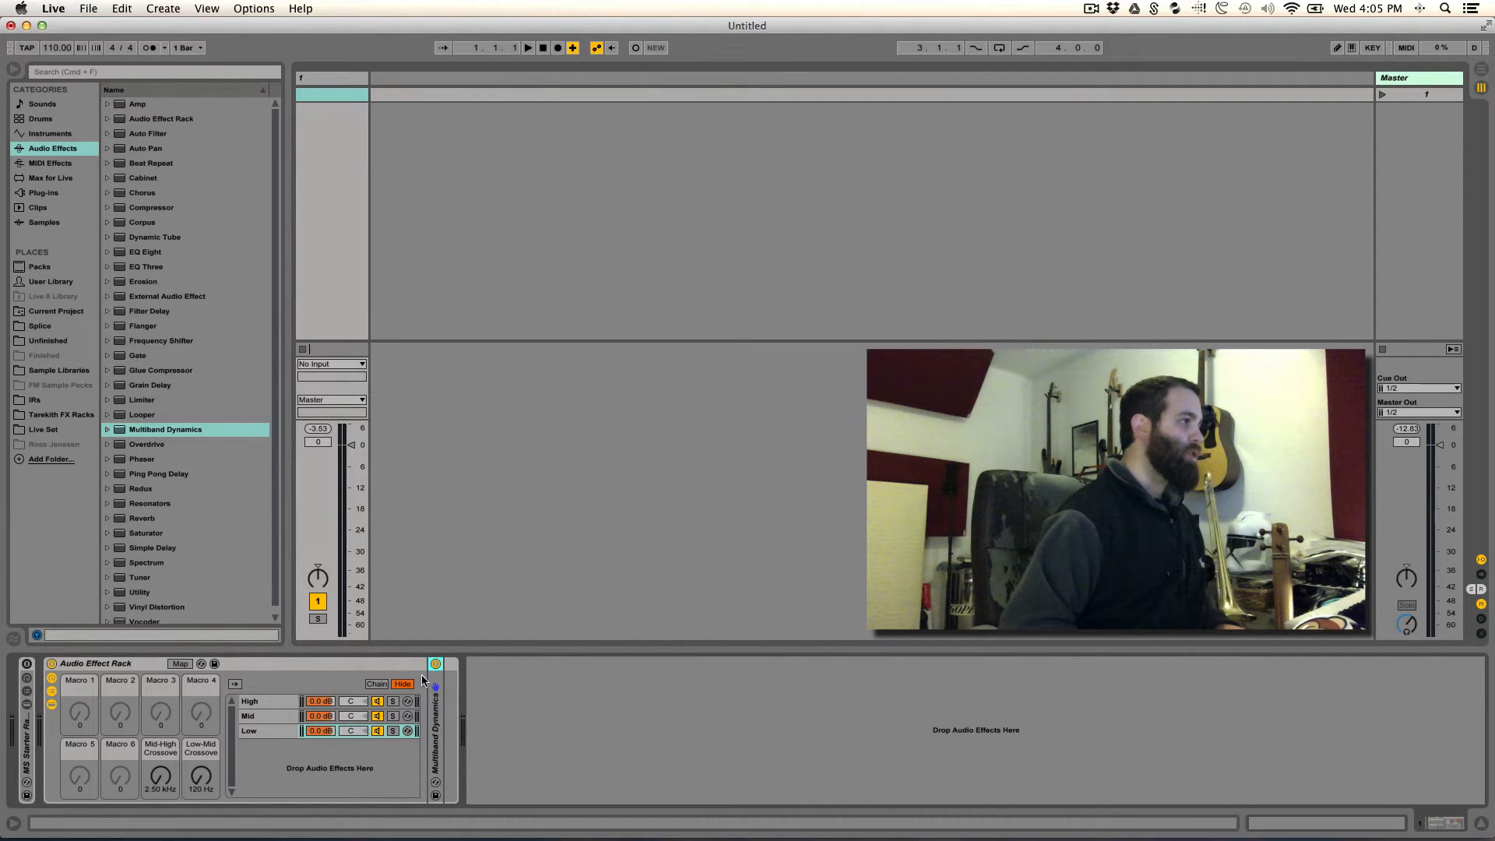
{"action": "left_click", "coordinate": [268, 715]}
{"action": "double_click", "coordinate": [502, 657]}
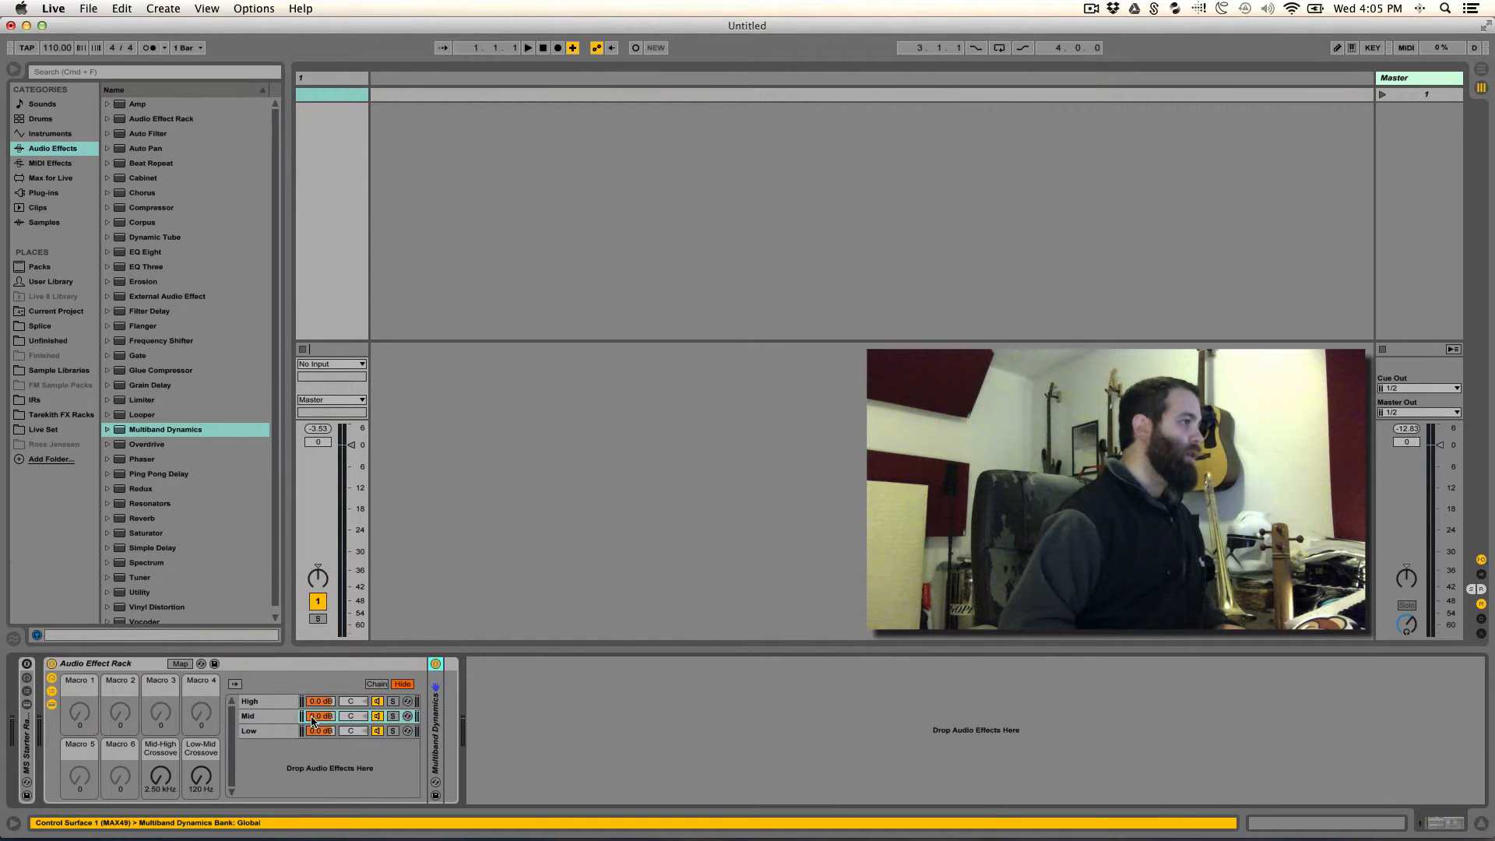
{"action": "left_click", "coordinate": [272, 699]}
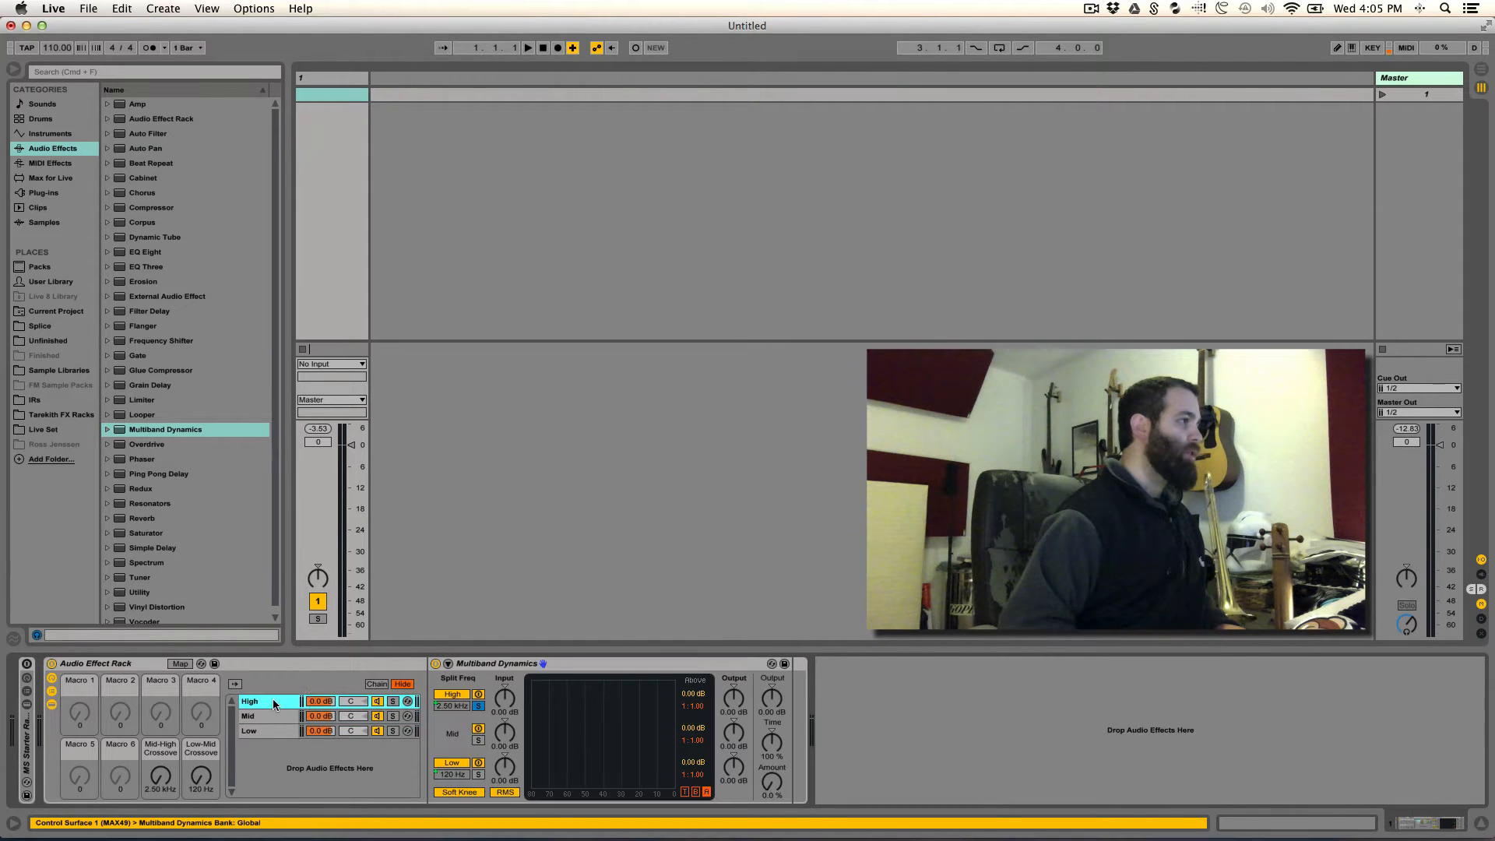
{"action": "double_click", "coordinate": [506, 663]}
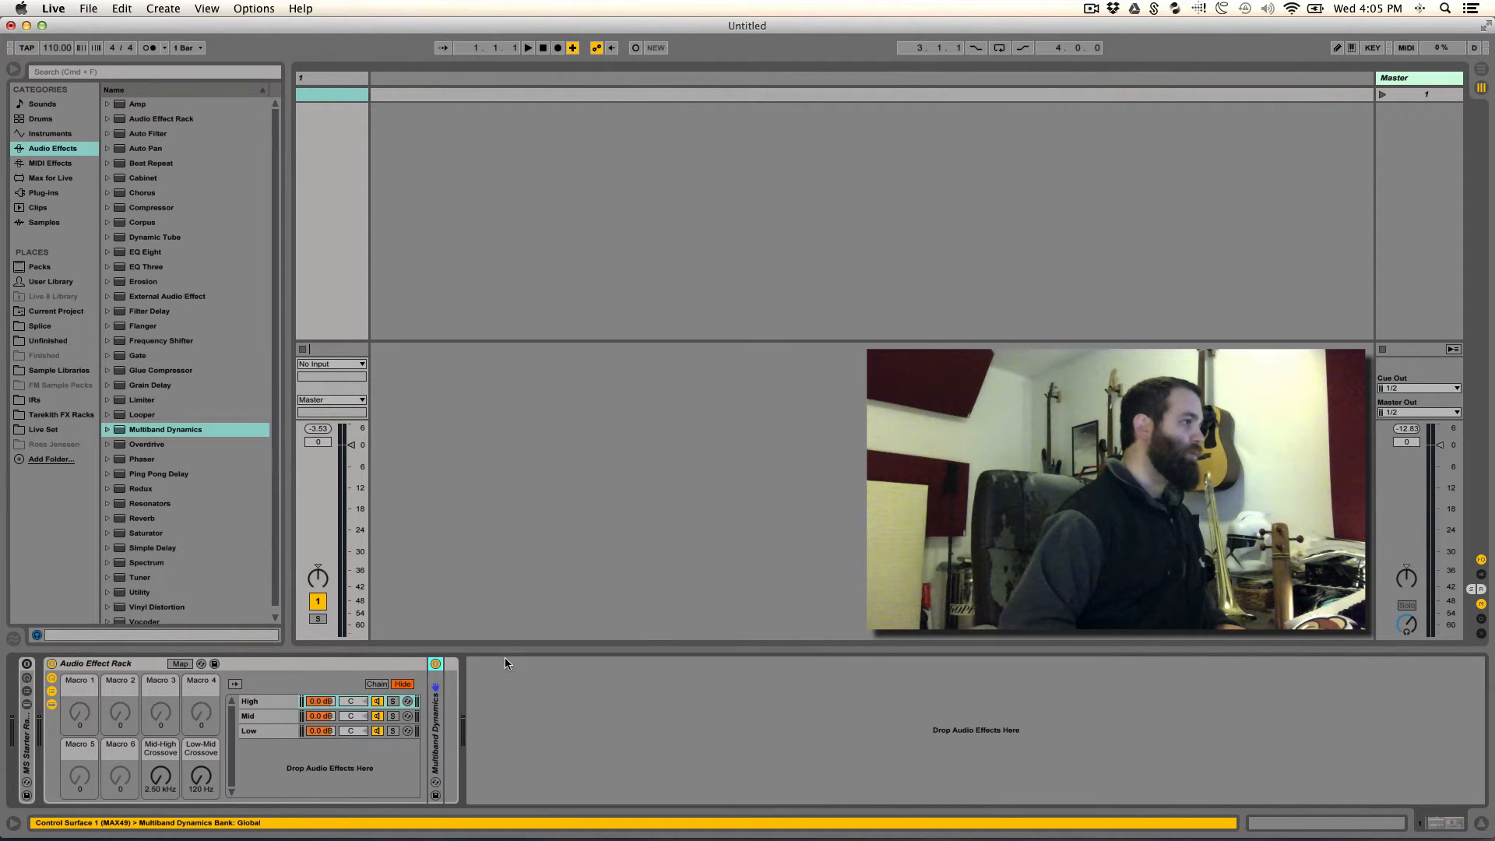
- Hide the rack's devices and chain list, bring the chain list back, and enter macro mapping mode
{"action": "left_click", "coordinate": [52, 705]}
{"action": "left_click", "coordinate": [54, 690]}
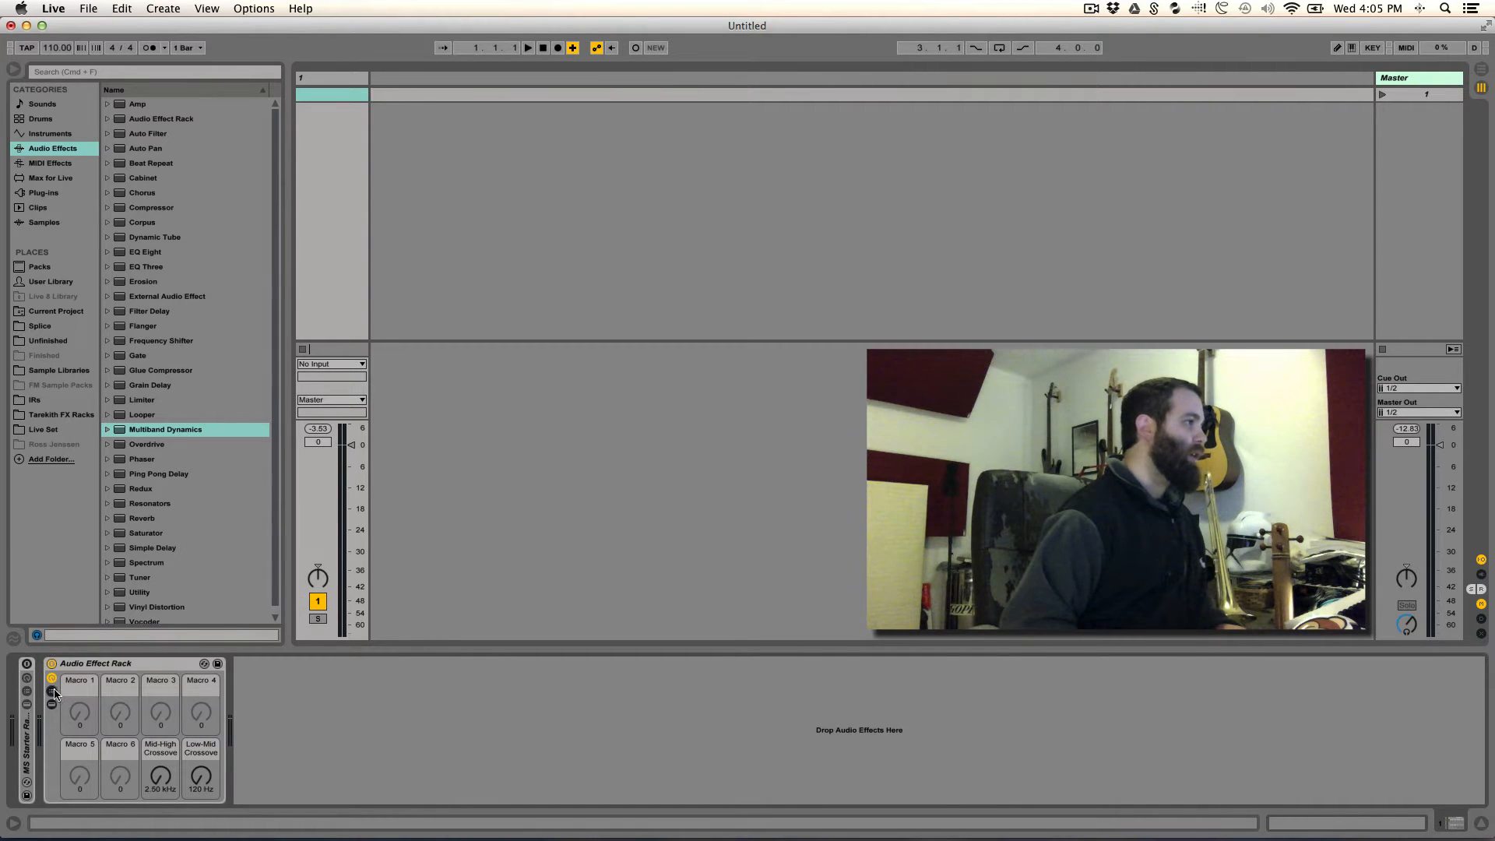
{"action": "left_click", "coordinate": [55, 690]}
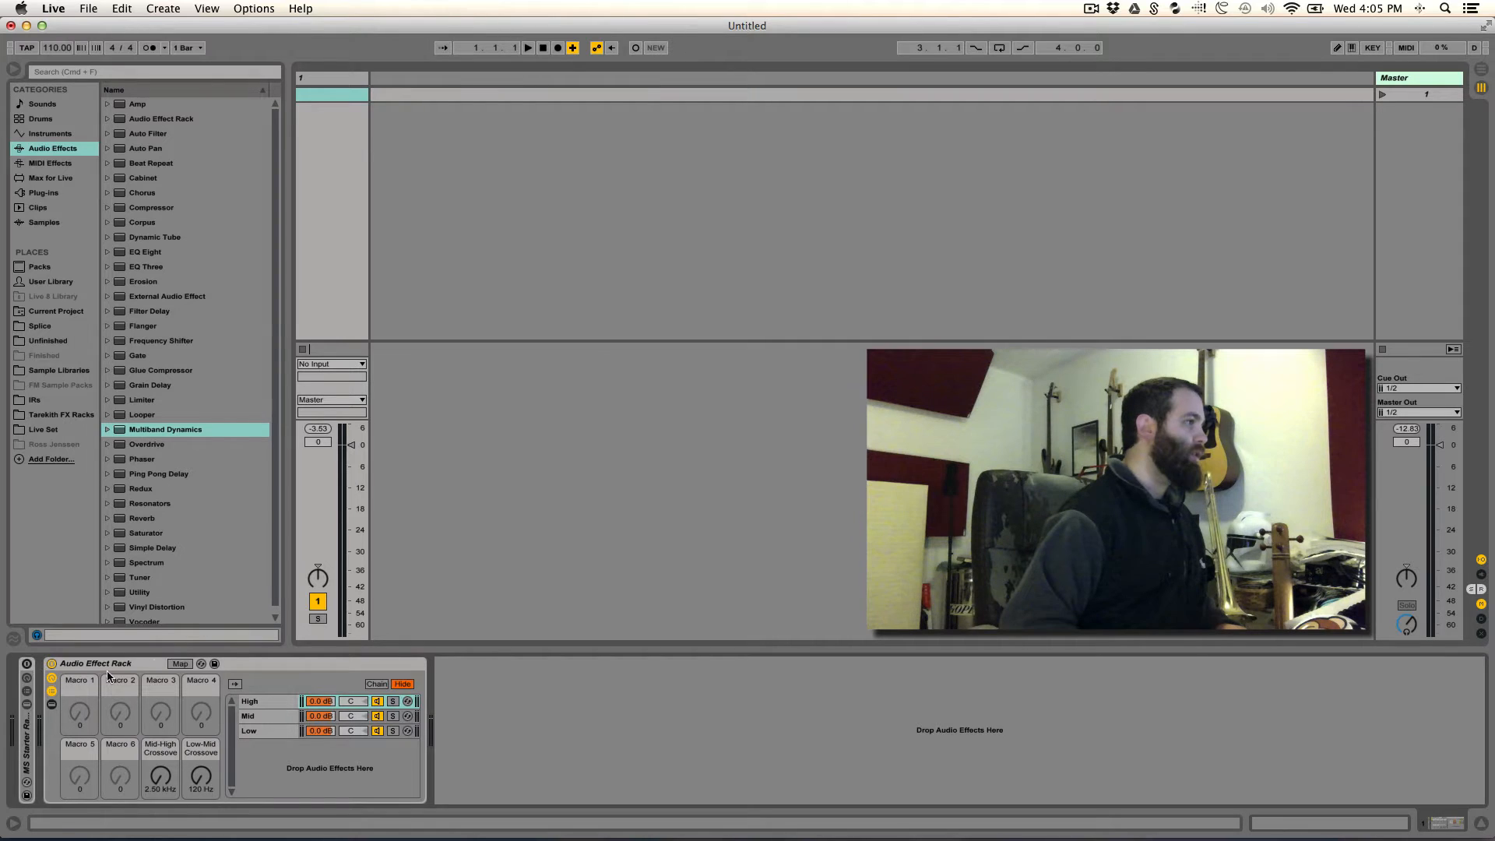
{"action": "left_click", "coordinate": [178, 663]}
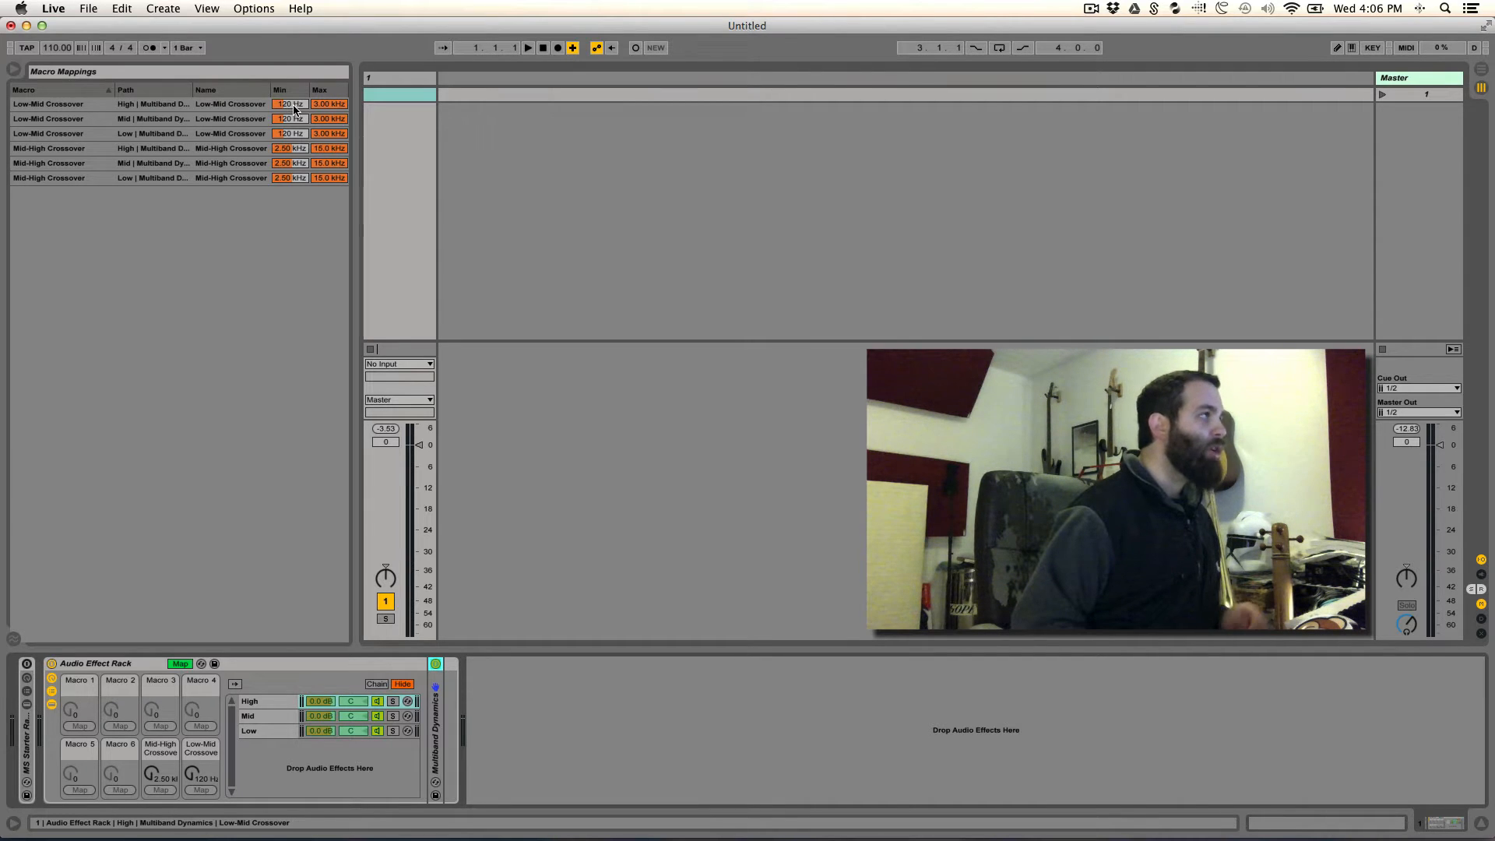
- Lower the mapping minimums to 30 Hz for the Low-Mid Crossover and 300 Hz for the Mid-High Crossover
{"action": "left_click_drag", "start_coordinate": [293, 105], "coordinate": [299, 350]}
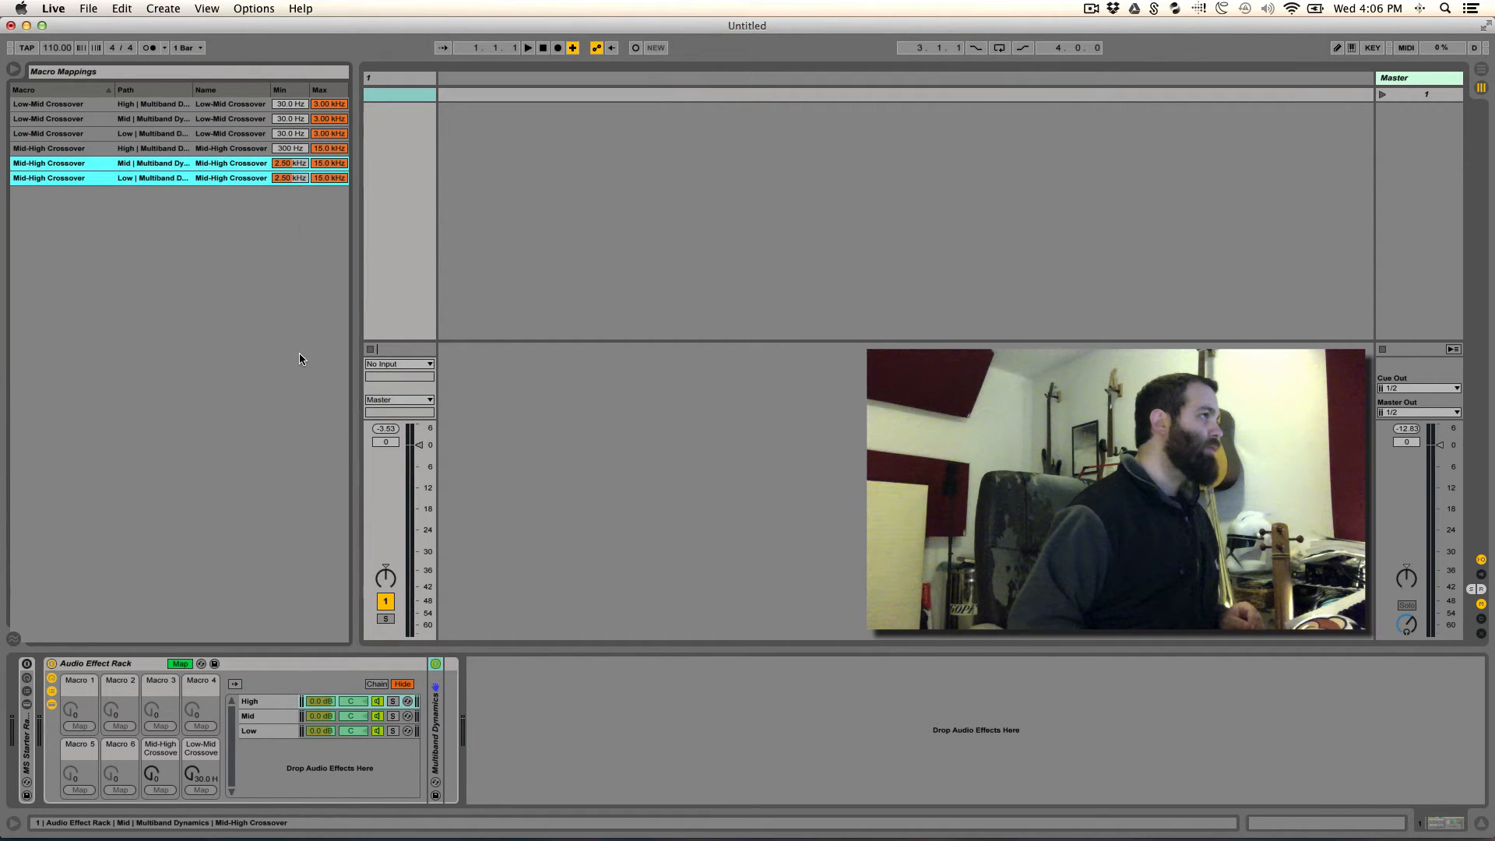
{"action": "left_click_drag", "start_coordinate": [295, 164], "coordinate": [297, 203]}
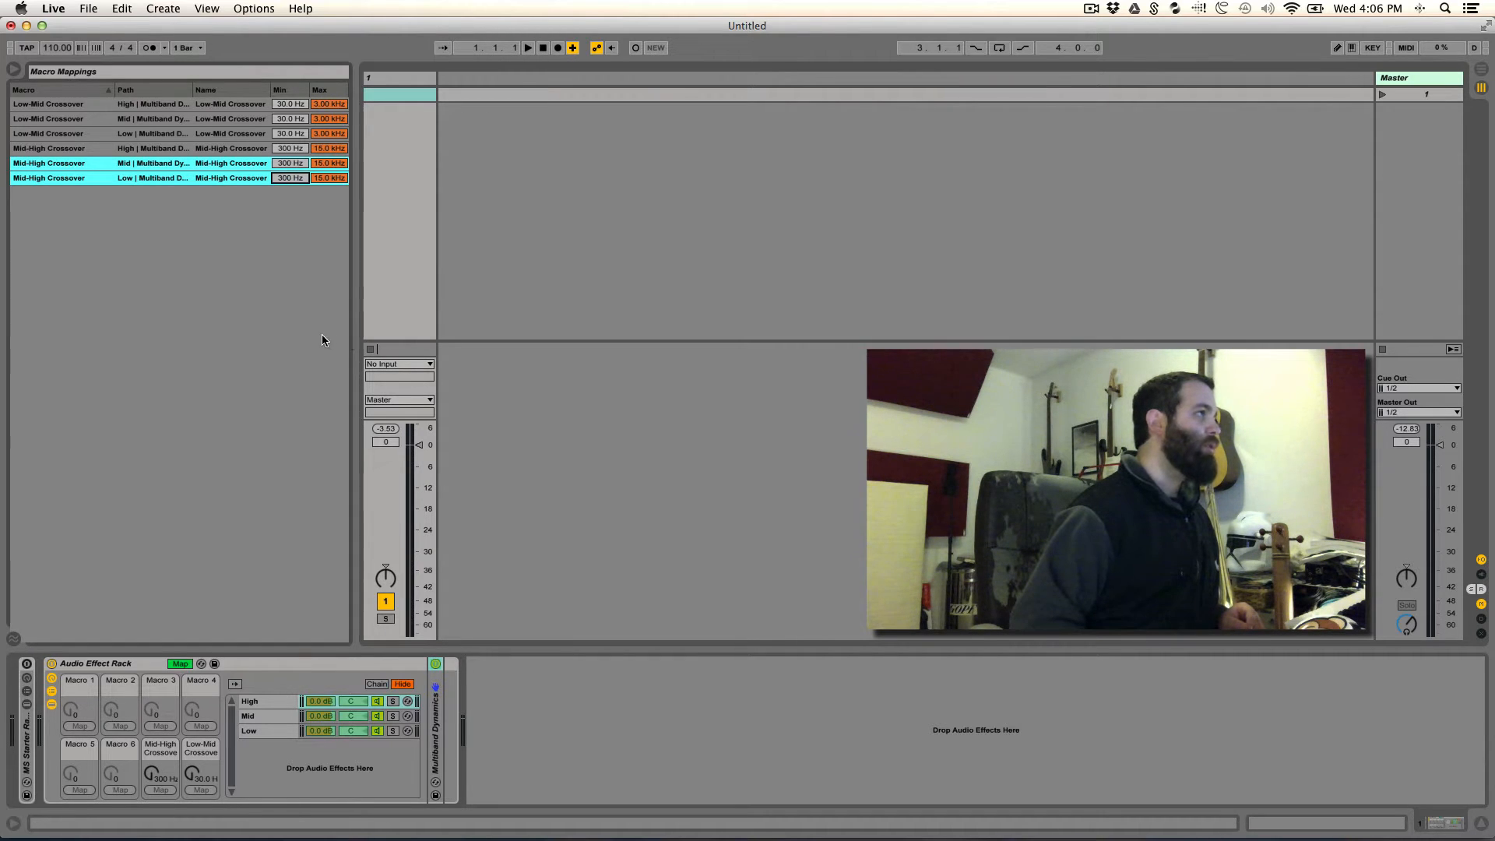
- Set the High chain's Low-Mid Crossover mapping range to a minimum of 90 Hz and a maximum of 250 Hz
{"action": "left_click", "coordinate": [284, 107]}
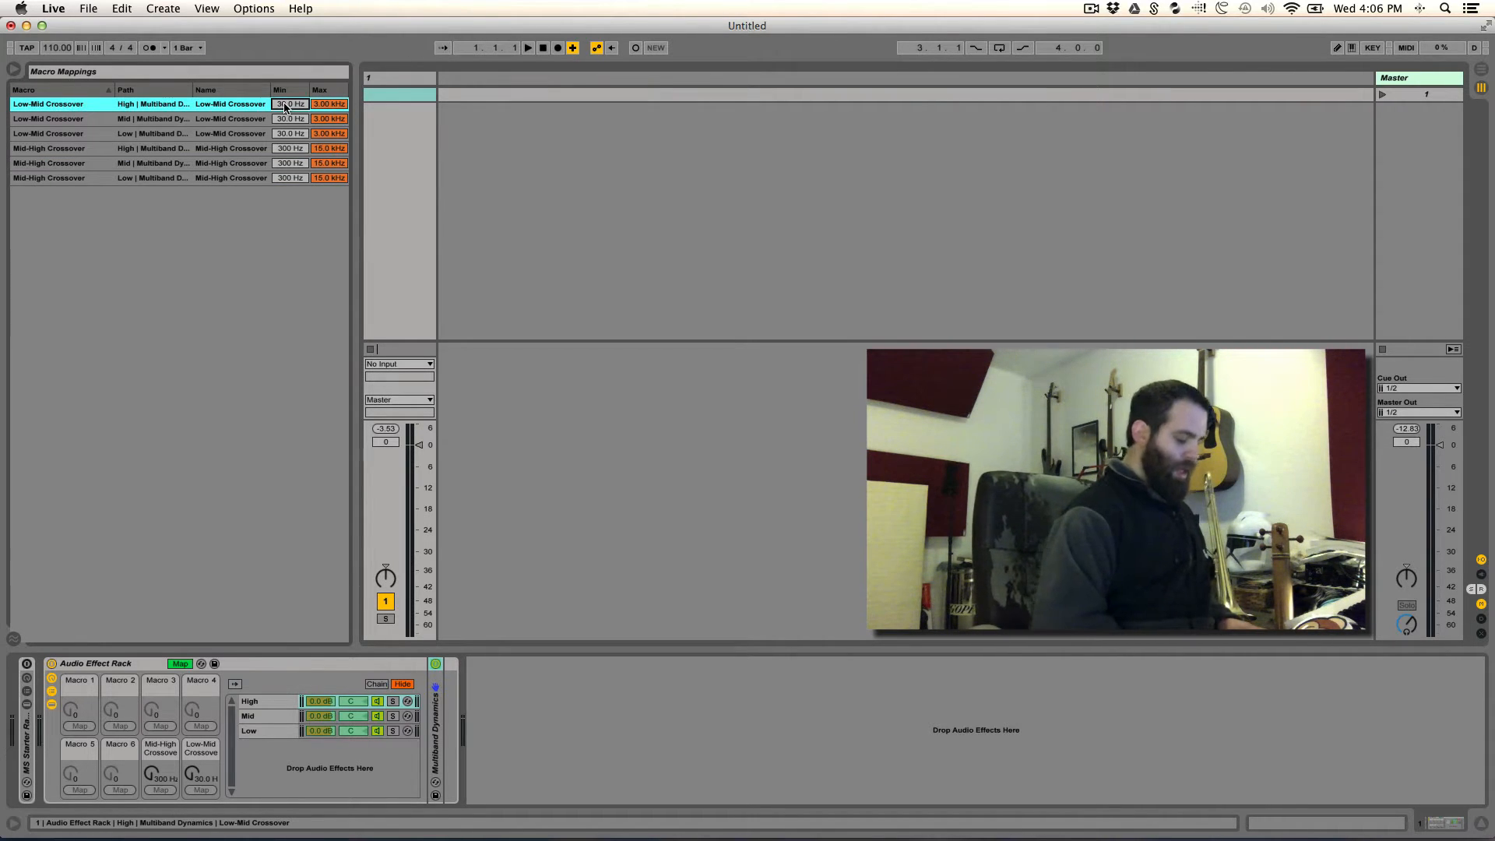
{"action": "type", "text": "0"}
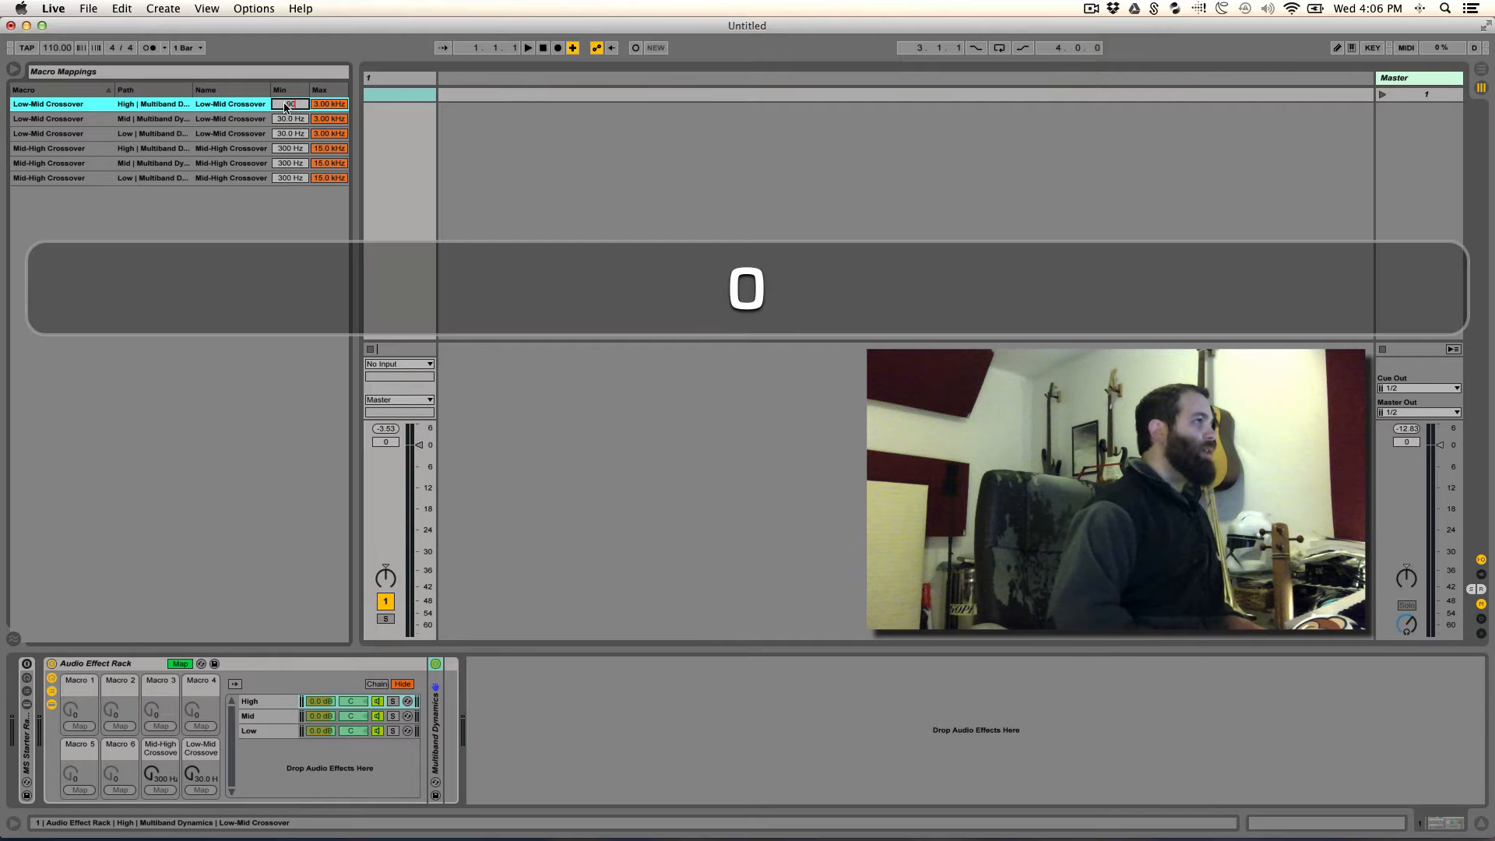
{"action": "key", "text": "Return"}
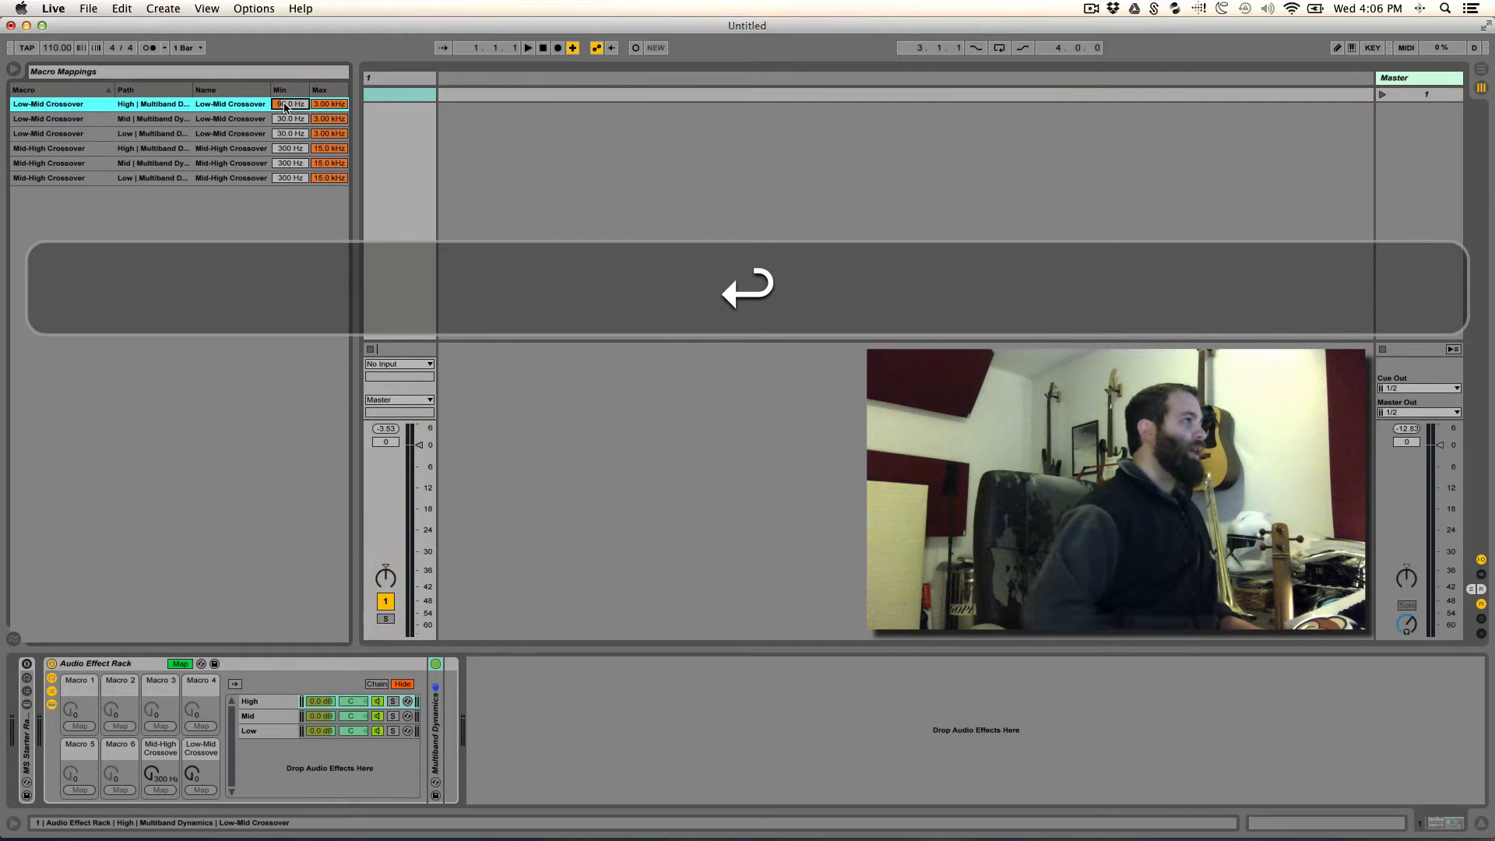
{"action": "left_click", "coordinate": [330, 107]}
{"action": "type", "text": "2"}
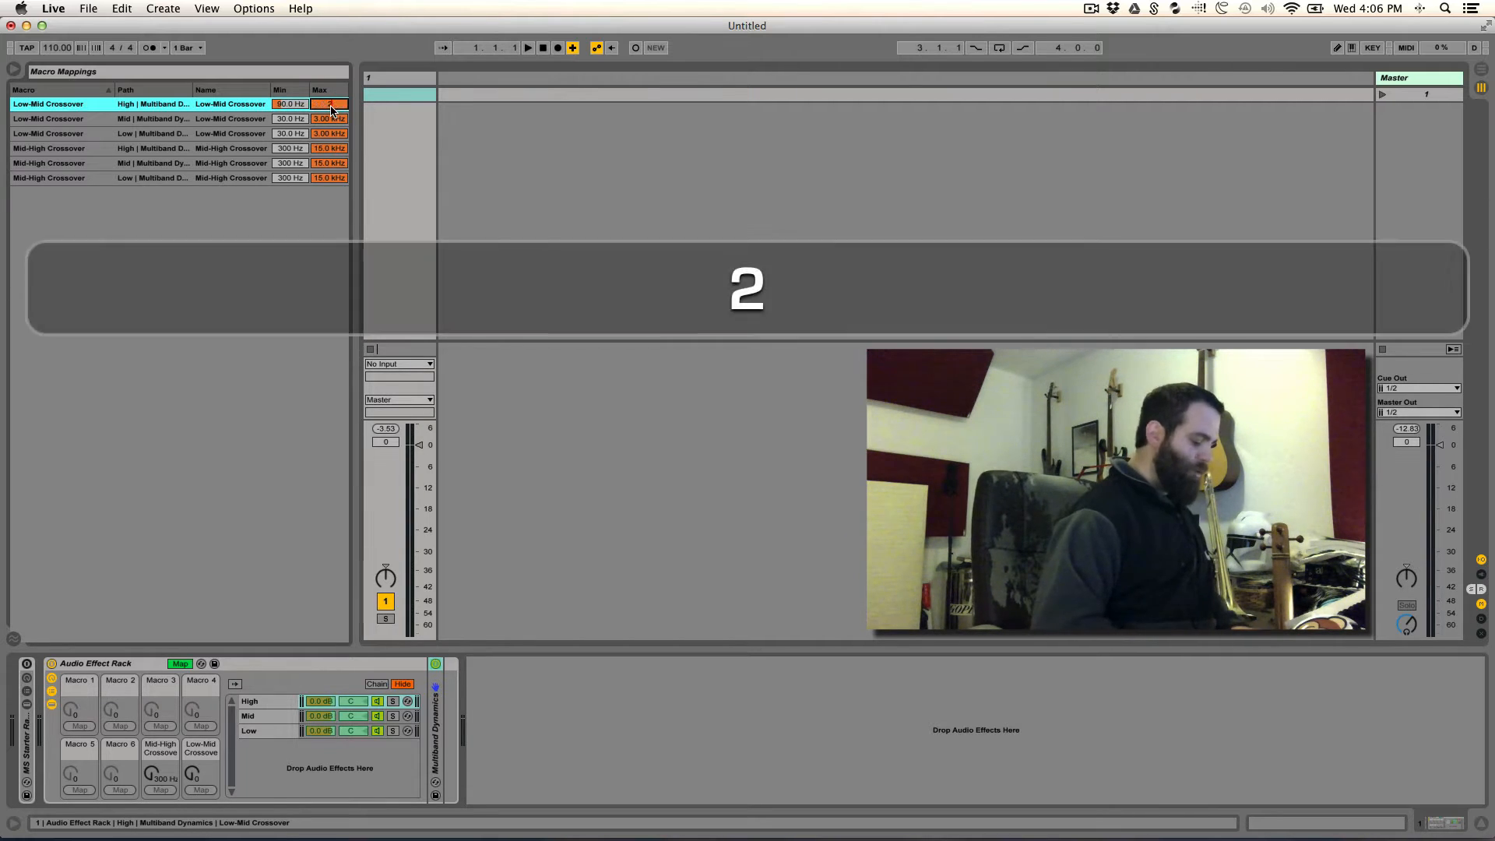
{"action": "type", "text": "50"}
{"action": "key", "text": "Return"}
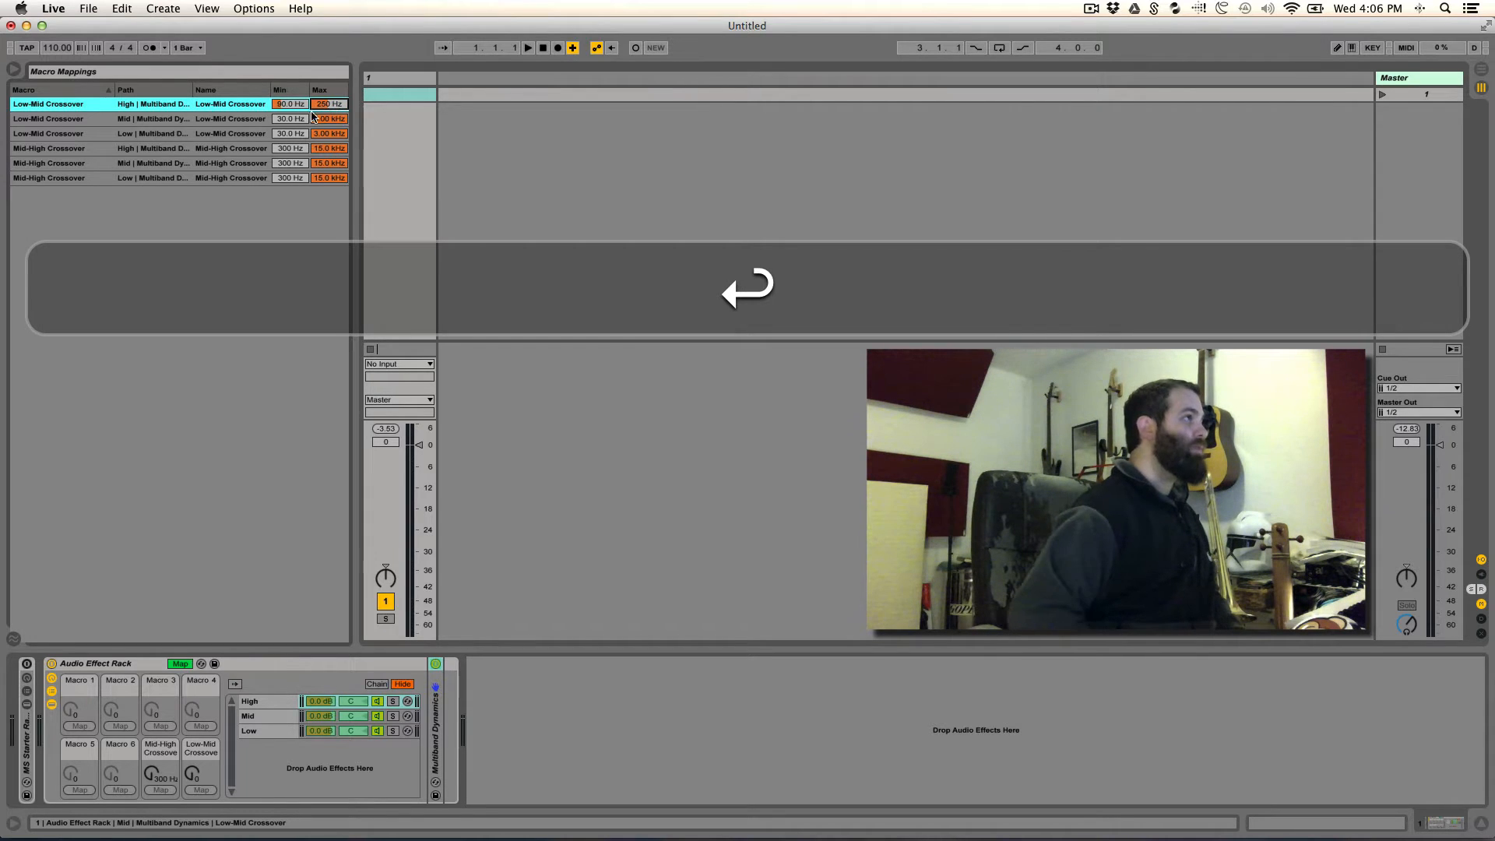
- Set the Low-Mid Crossover mapping minimum to 90 Hz for the Mid and Low chains
{"action": "left_click", "coordinate": [298, 119]}
{"action": "type", "text": "60"}
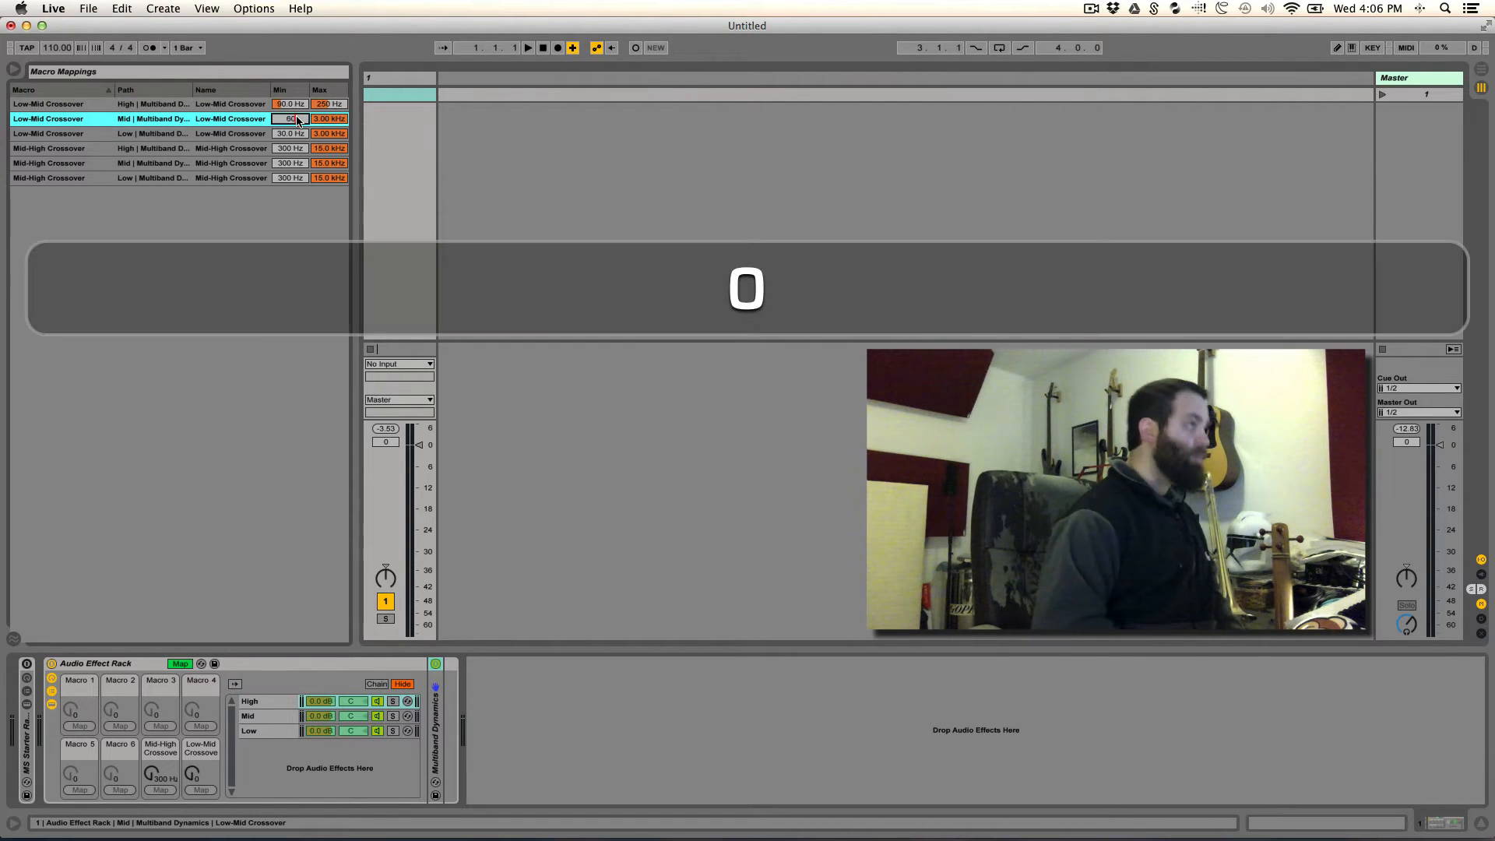
{"action": "key", "text": "Return"}
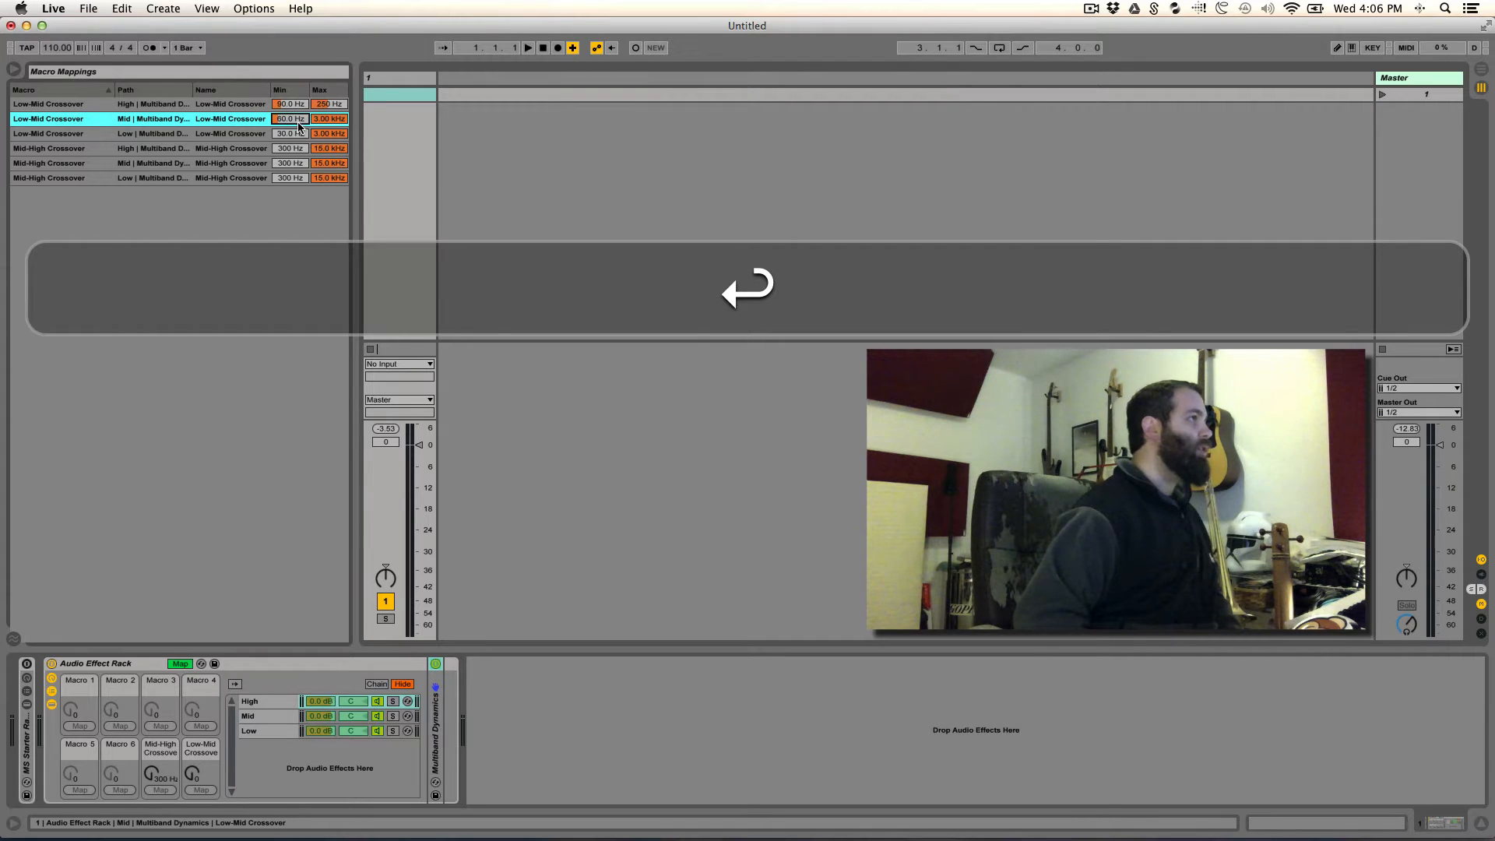
{"action": "type", "text": "90"}
{"action": "key", "text": "Return"}
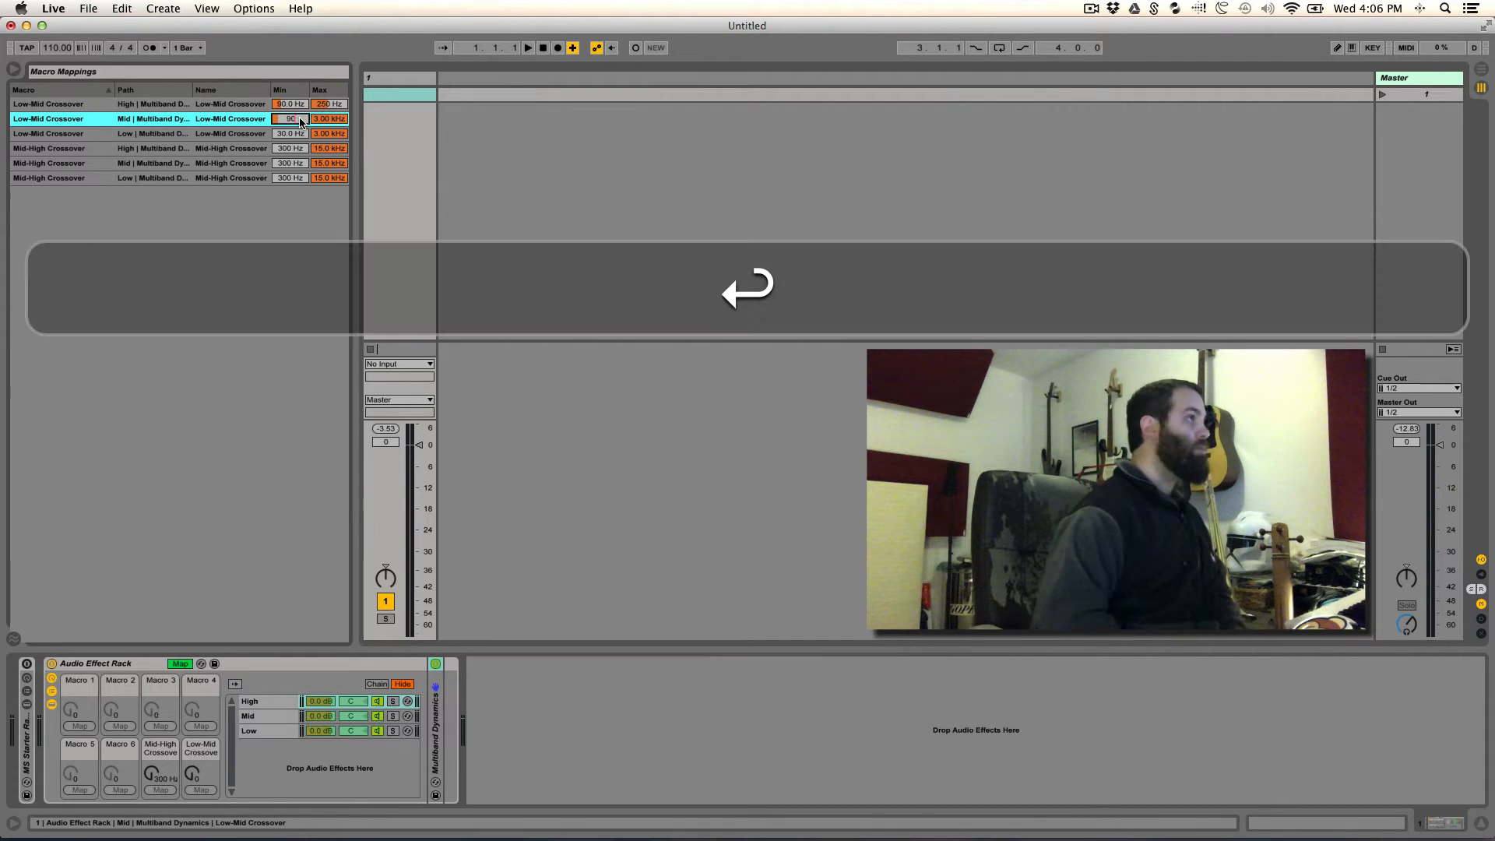
{"action": "left_click", "coordinate": [296, 133]}
{"action": "type", "text": "9"}
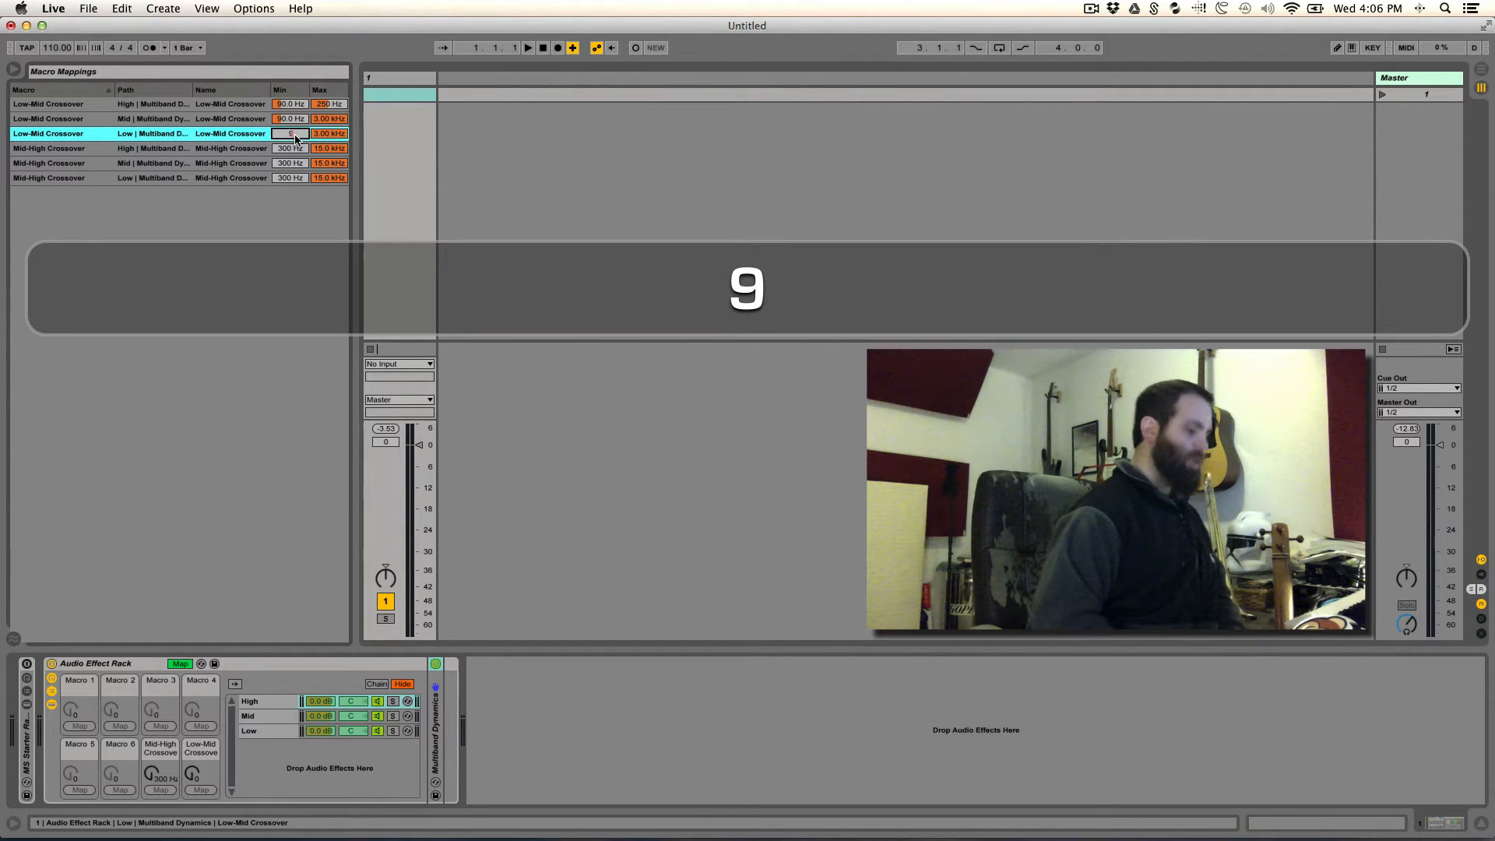
{"action": "type", "text": "0"}
{"action": "key", "text": "Return"}
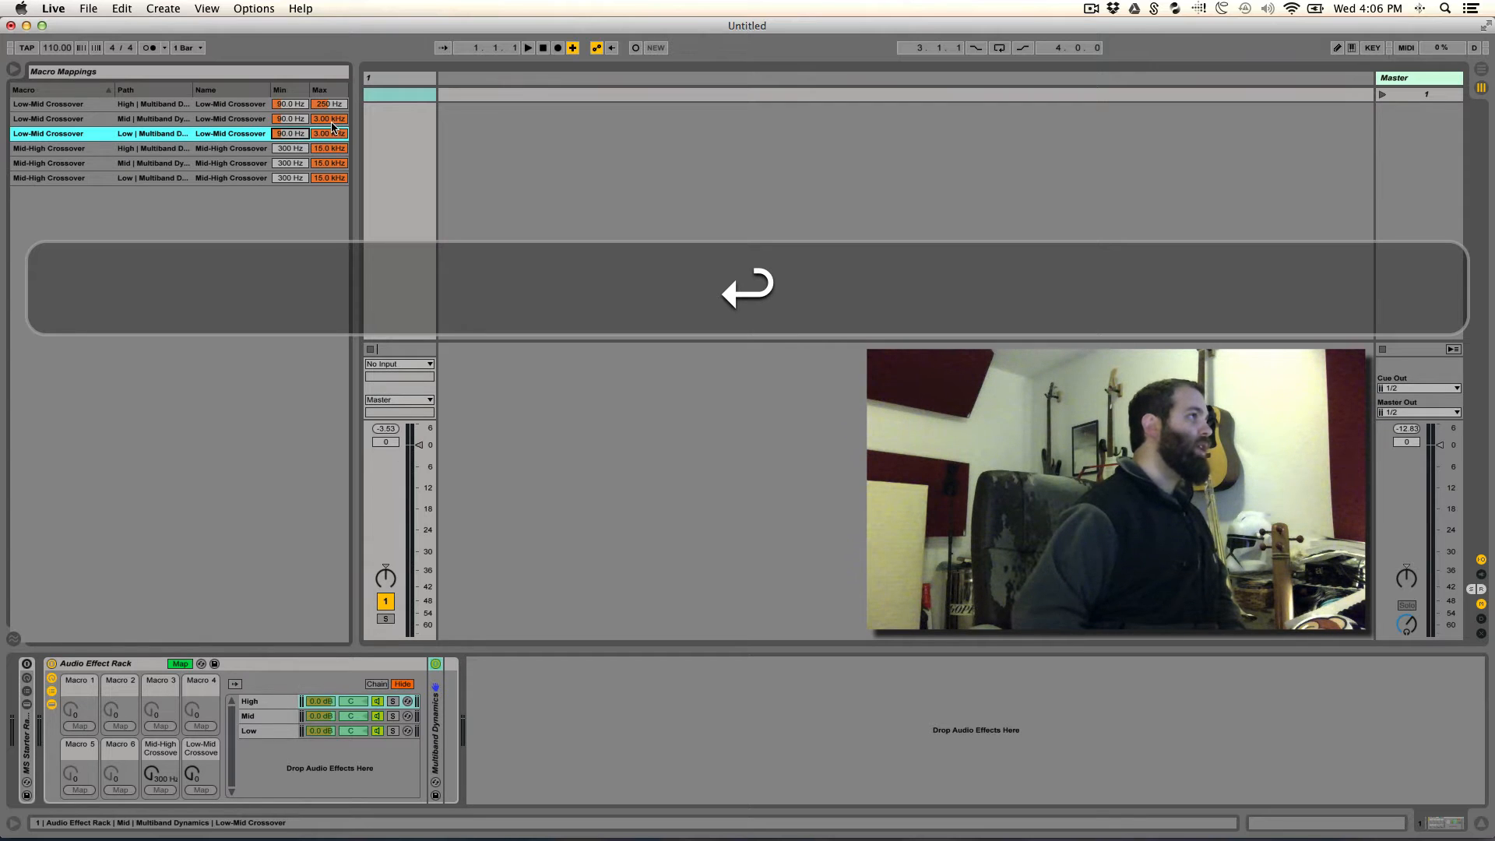
- Set the Low-Mid Crossover mapping maximum to 250 Hz for the Mid and Low chains
{"action": "left_click", "coordinate": [331, 122]}
{"action": "type", "text": "250"}
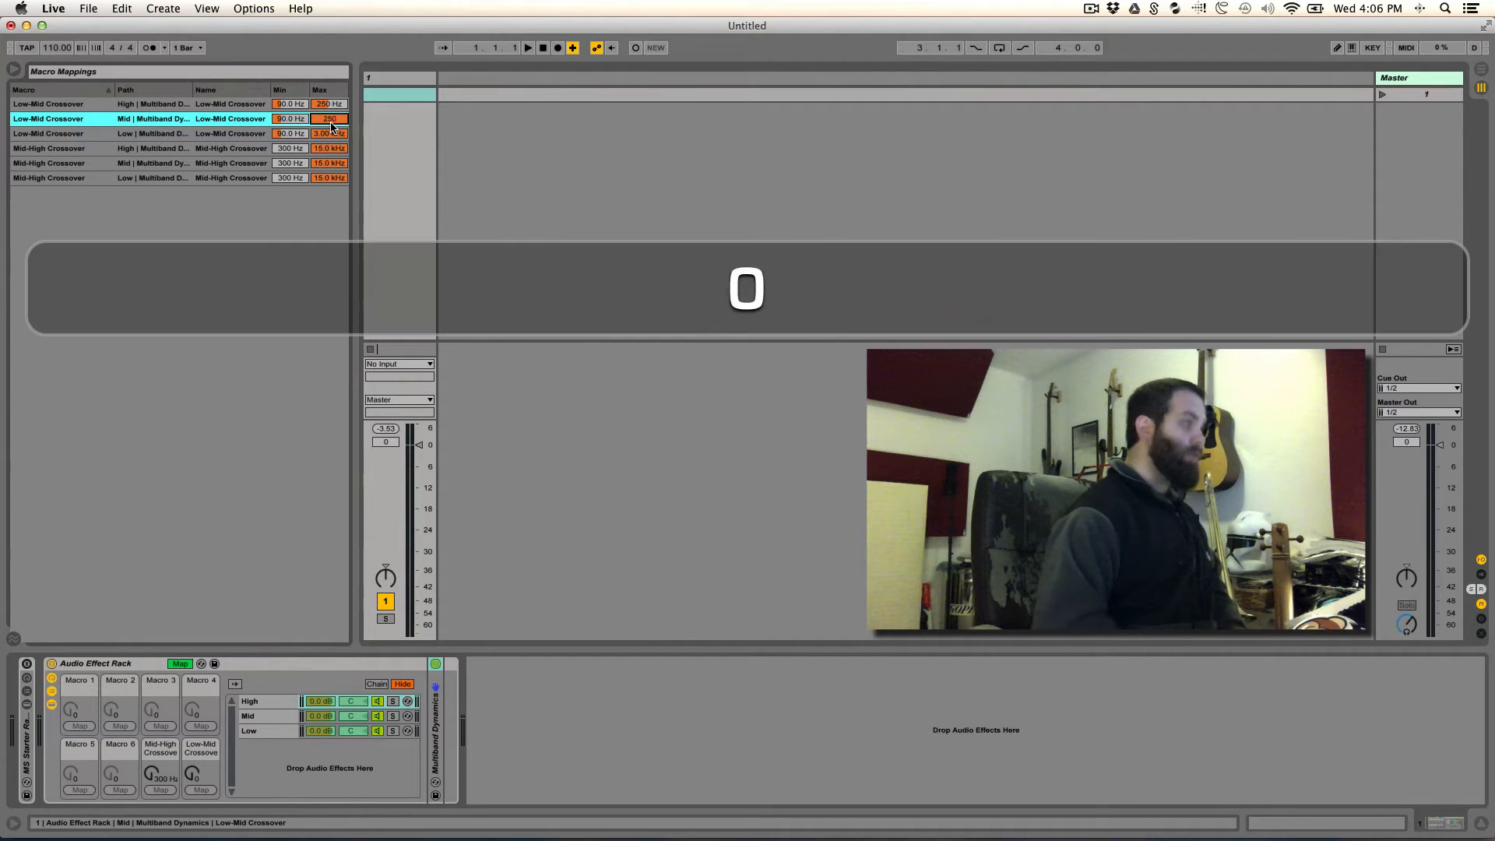
{"action": "key", "text": "Return"}
{"action": "left_click", "coordinate": [333, 138]}
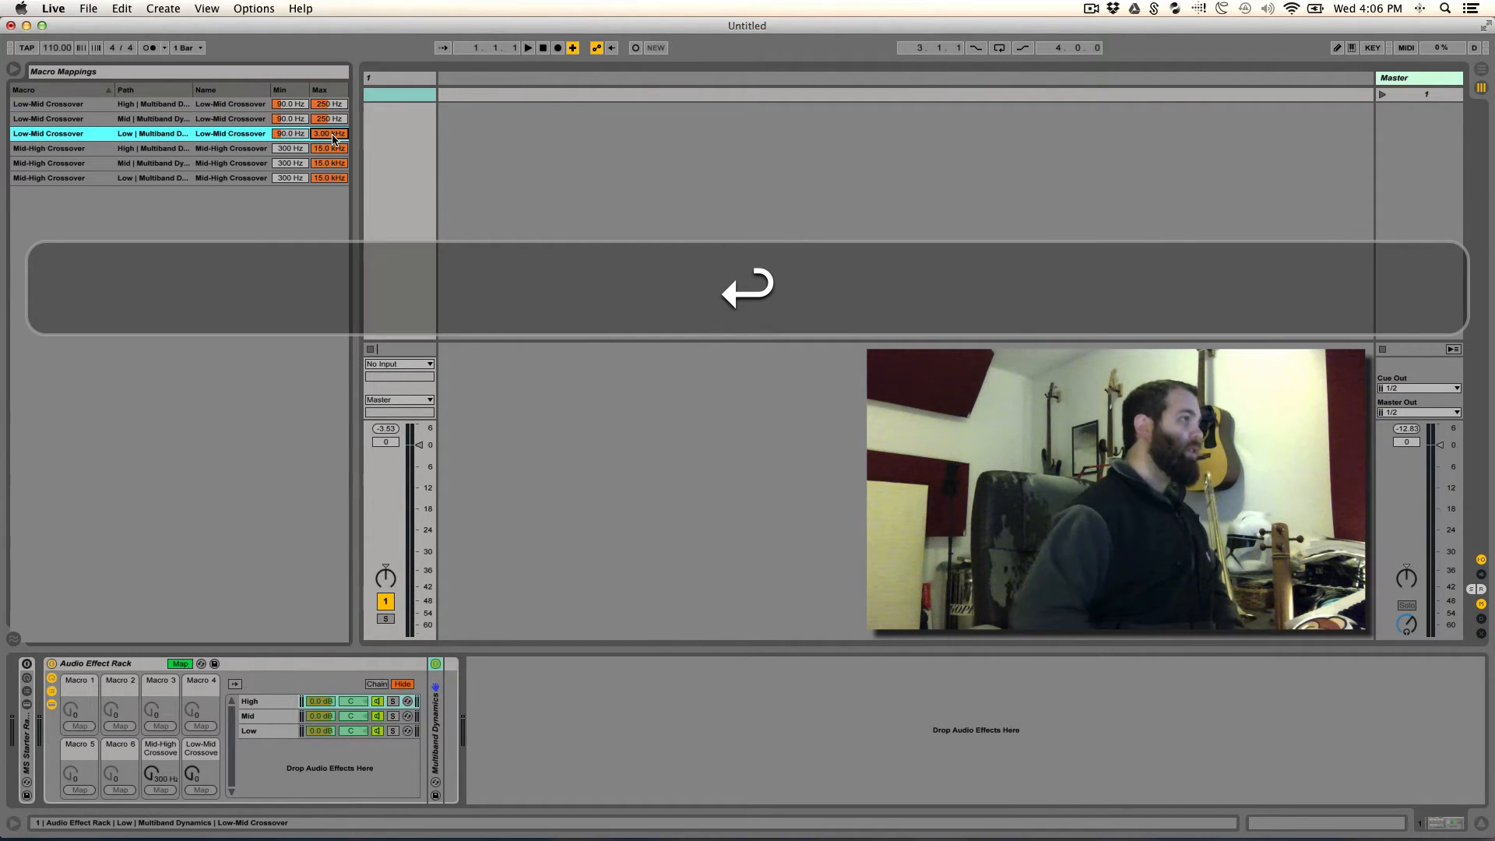
{"action": "type", "text": "25"}
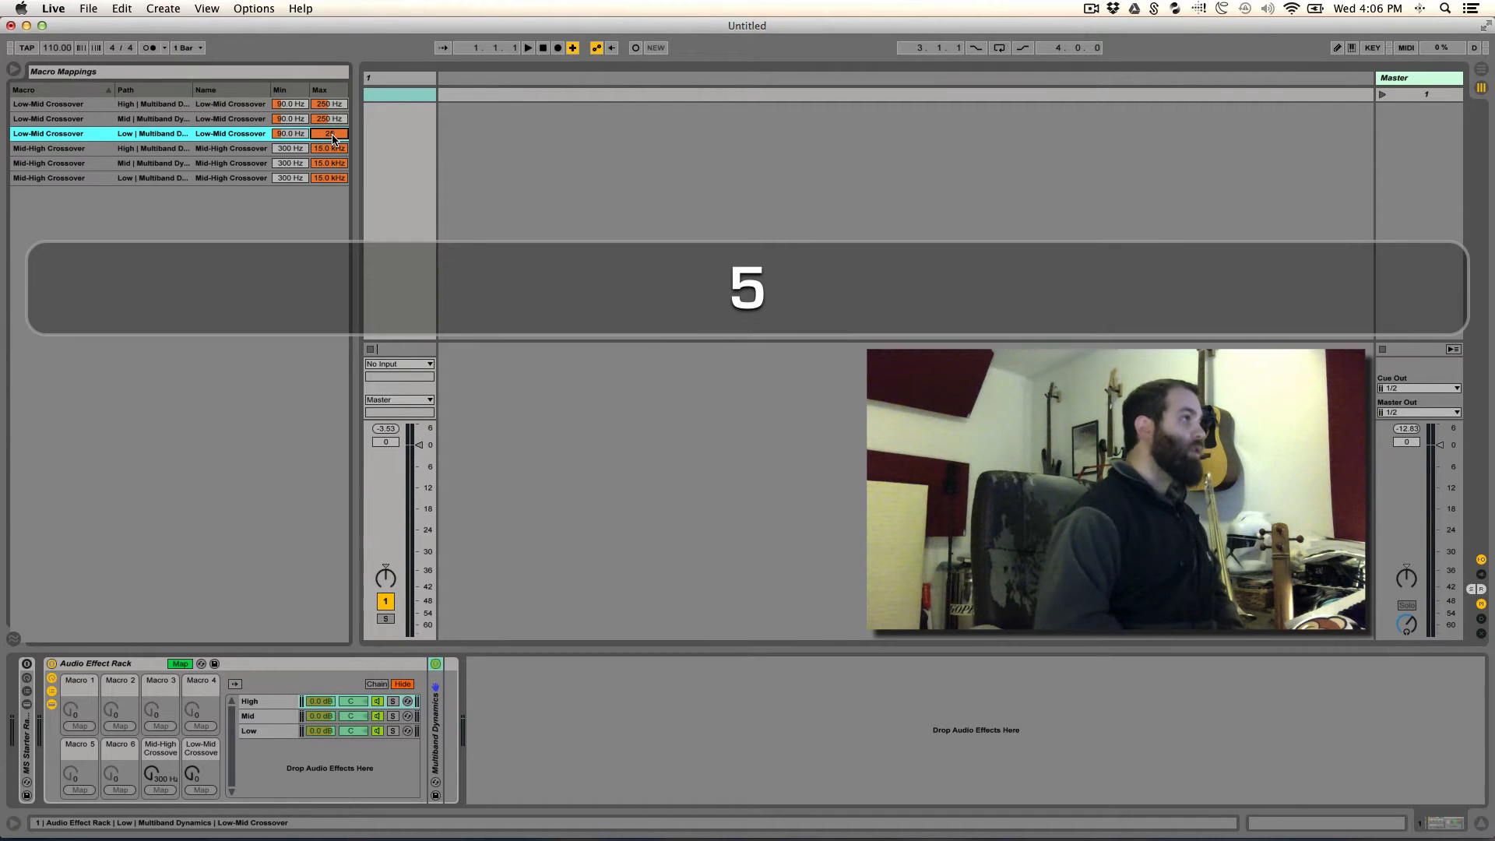
{"action": "type", "text": "0"}
{"action": "key", "text": "Return"}
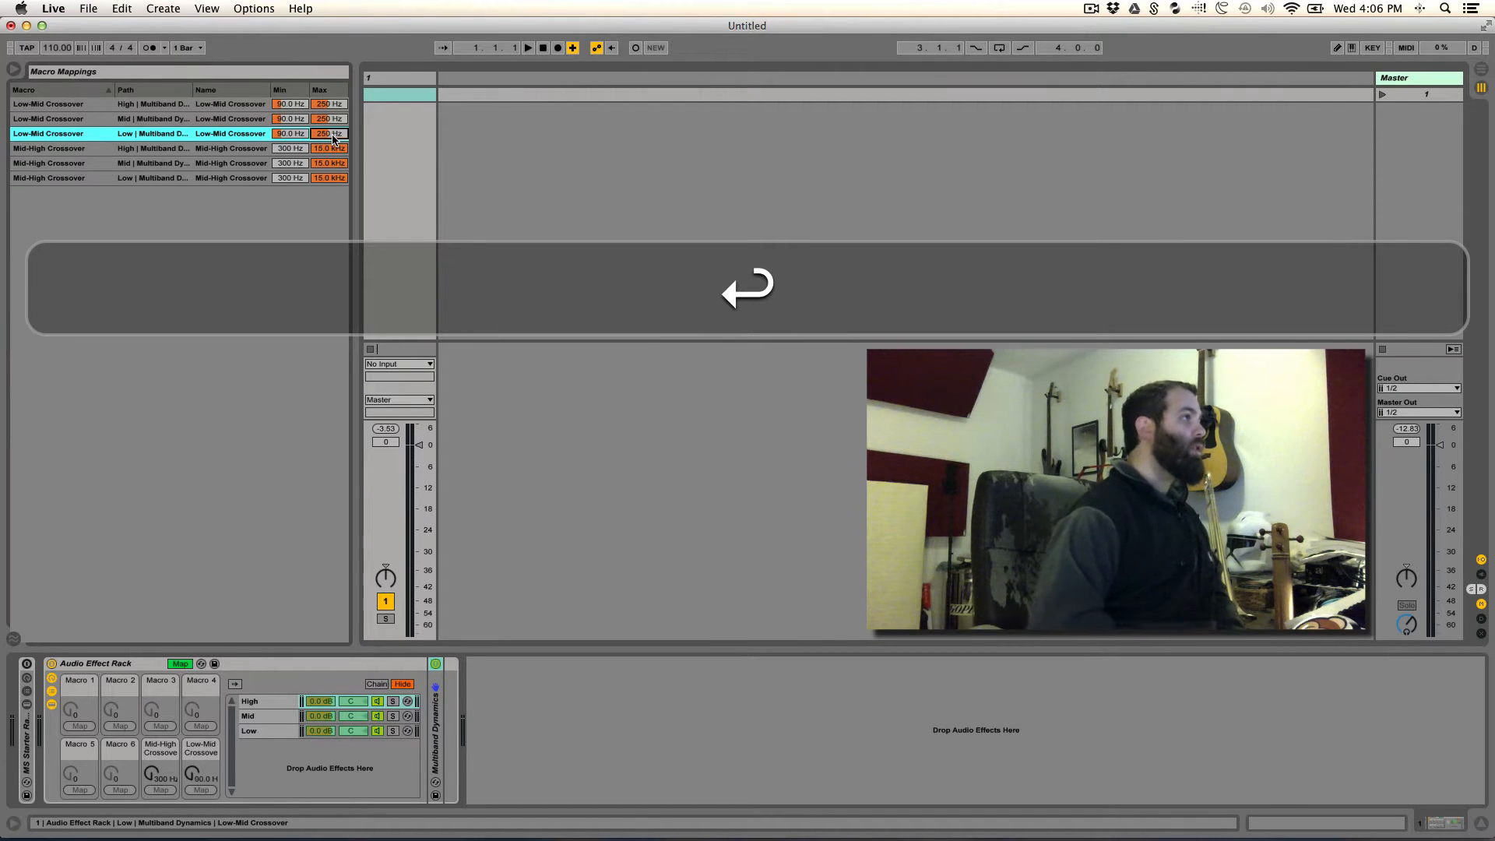
- Set the Mid-High Crossover mapping minimum to 1500 Hz for the High, Mid and Low chains
{"action": "left_click", "coordinate": [292, 148]}
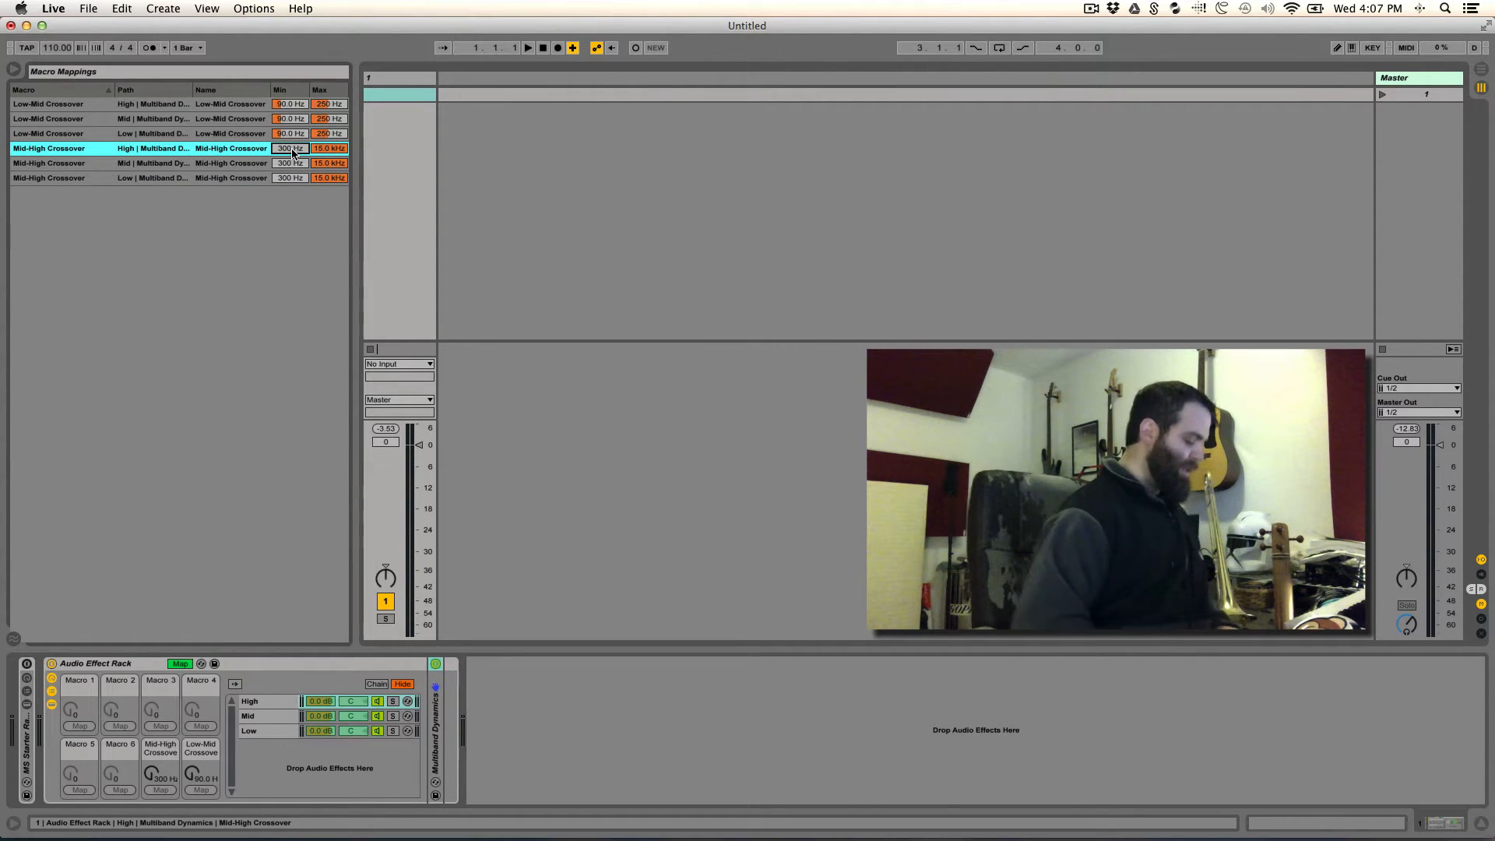
{"action": "type", "text": "1500"}
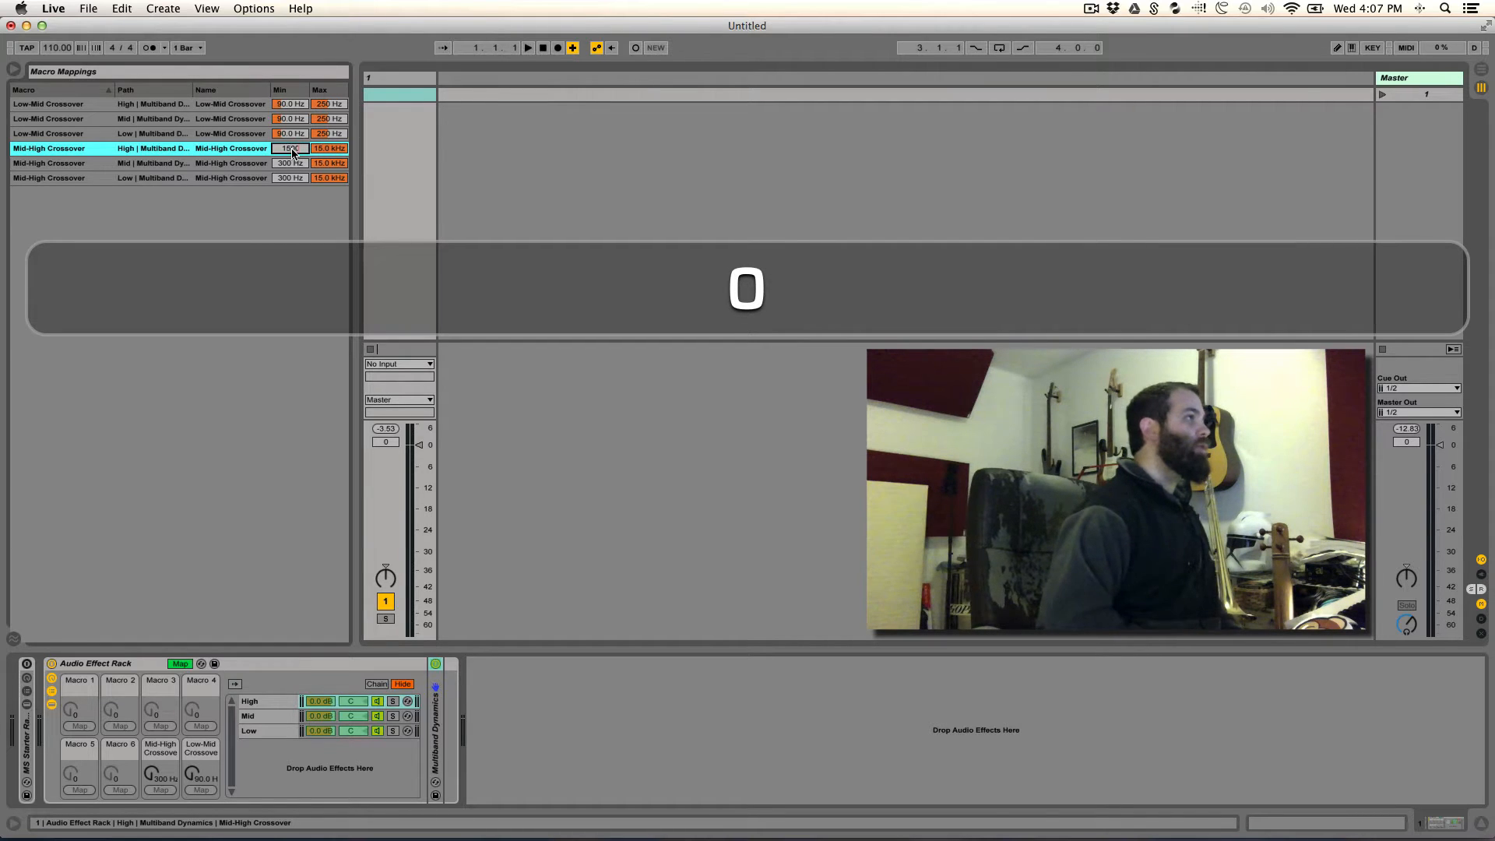
{"action": "key", "text": "Return"}
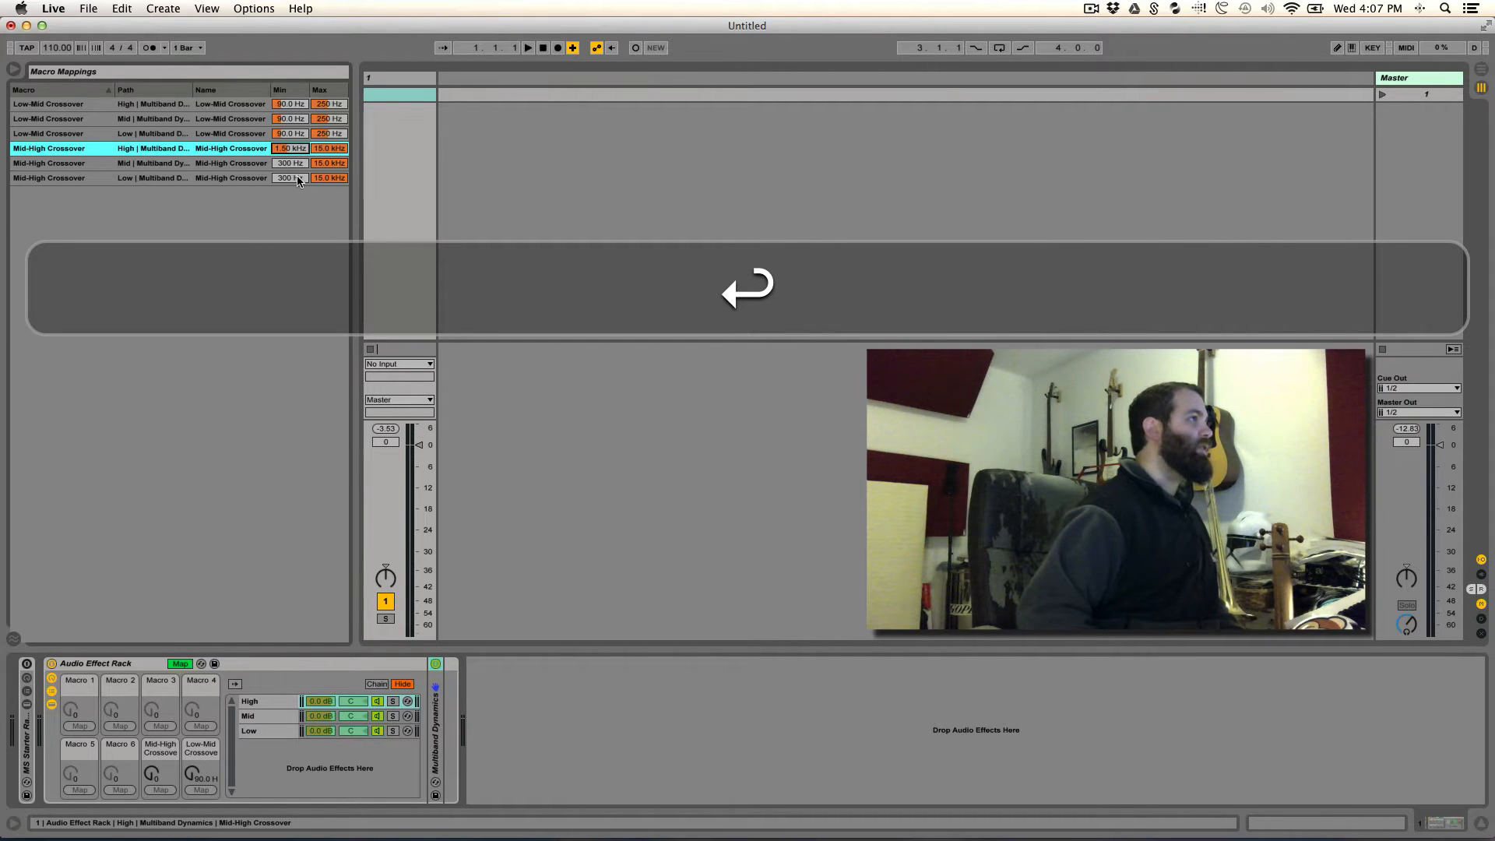
{"action": "left_click", "coordinate": [294, 165]}
{"action": "type", "text": "1500"}
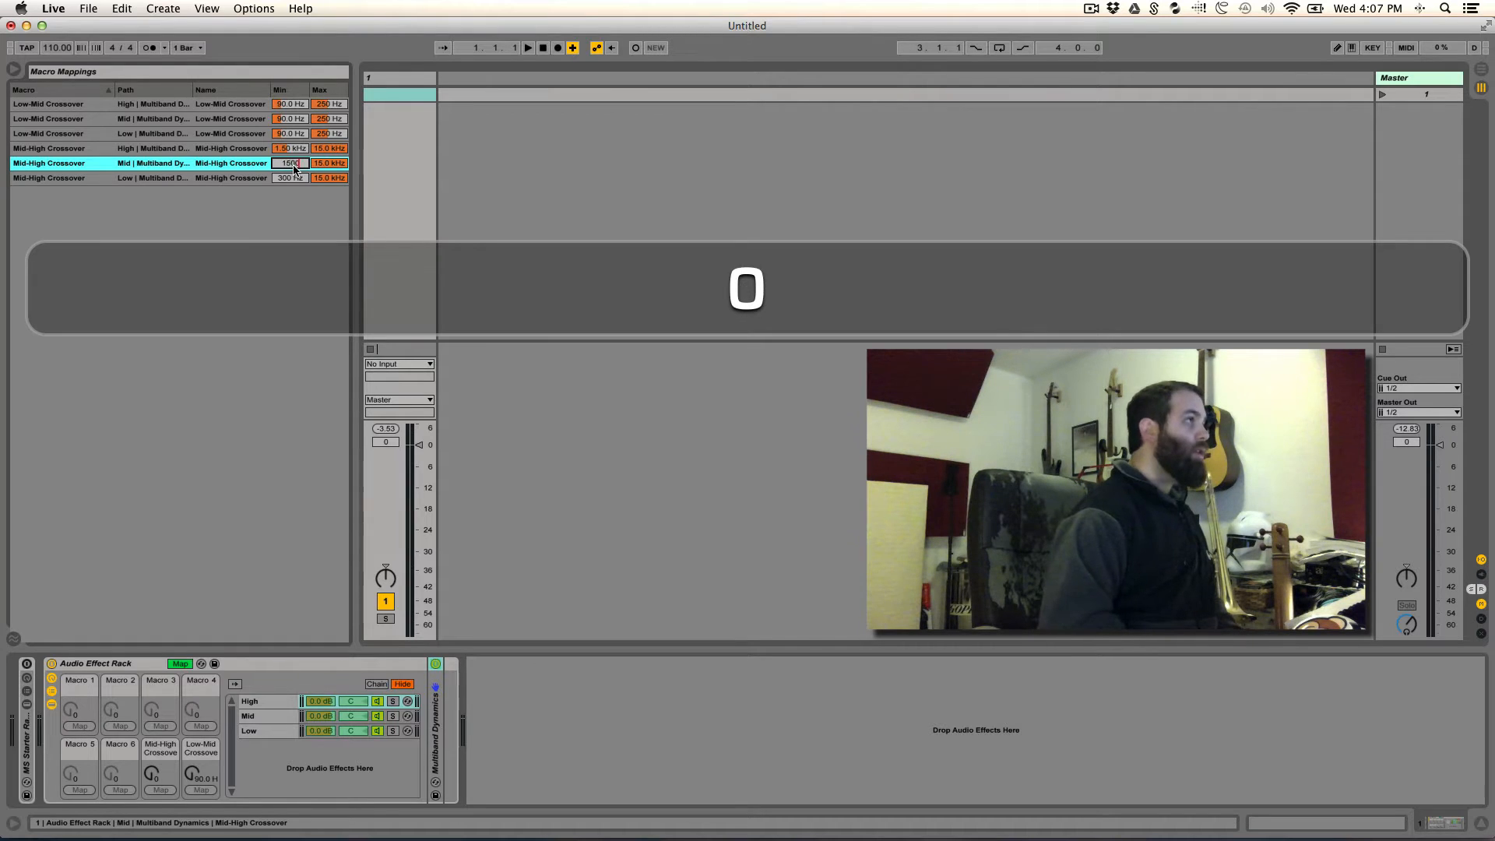
{"action": "key", "text": "Return"}
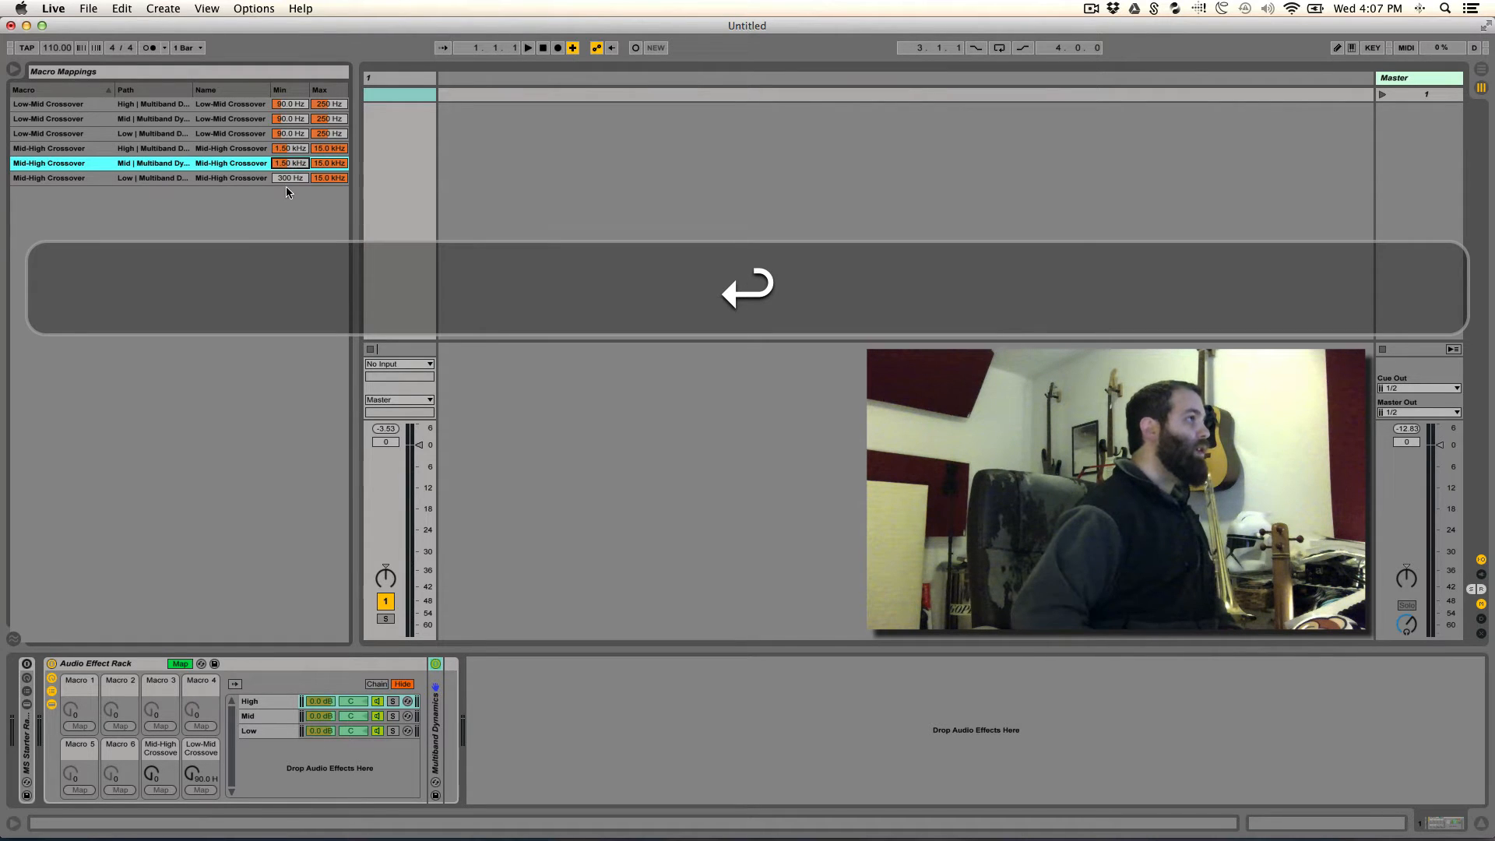
{"action": "left_click", "coordinate": [289, 177]}
{"action": "type", "text": "500"}
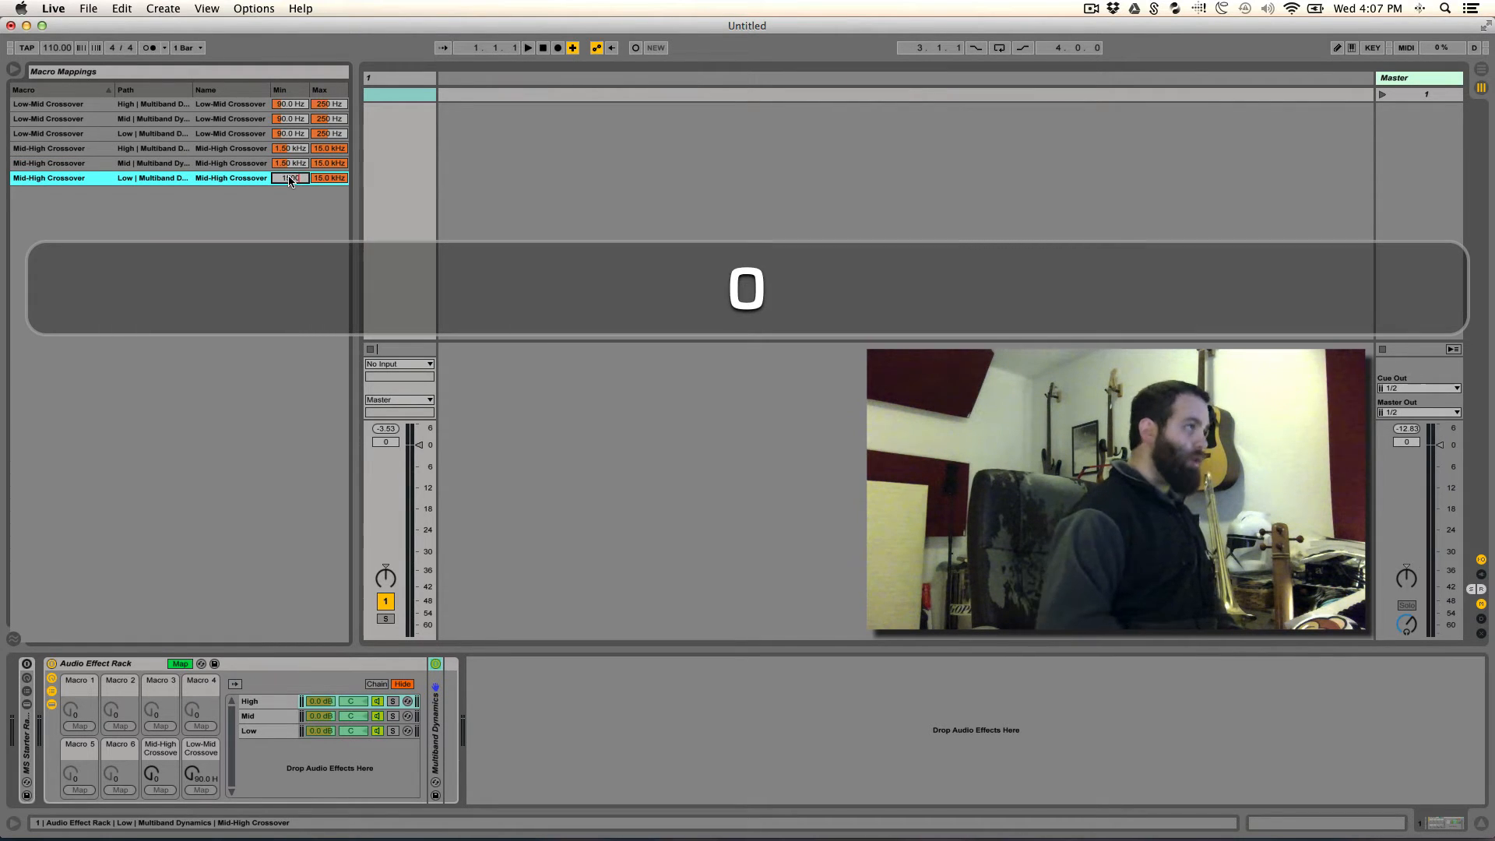
{"action": "key", "text": "Return"}
- Set the High chain's Mid-High Crossover mapping maximum to 10 kHz
{"action": "left_click", "coordinate": [341, 151]}
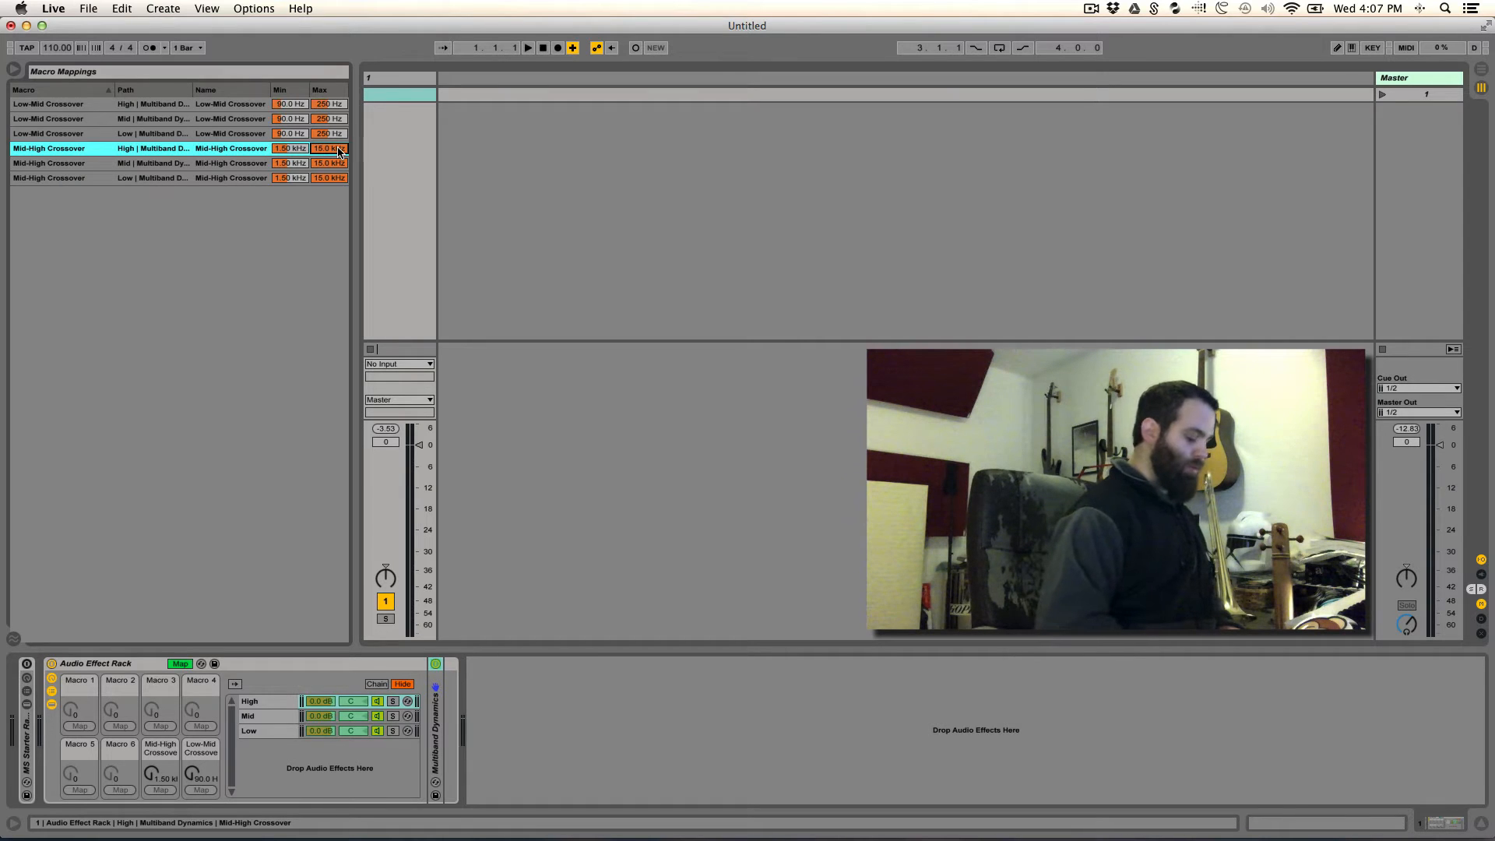
{"action": "type", "text": "100"}
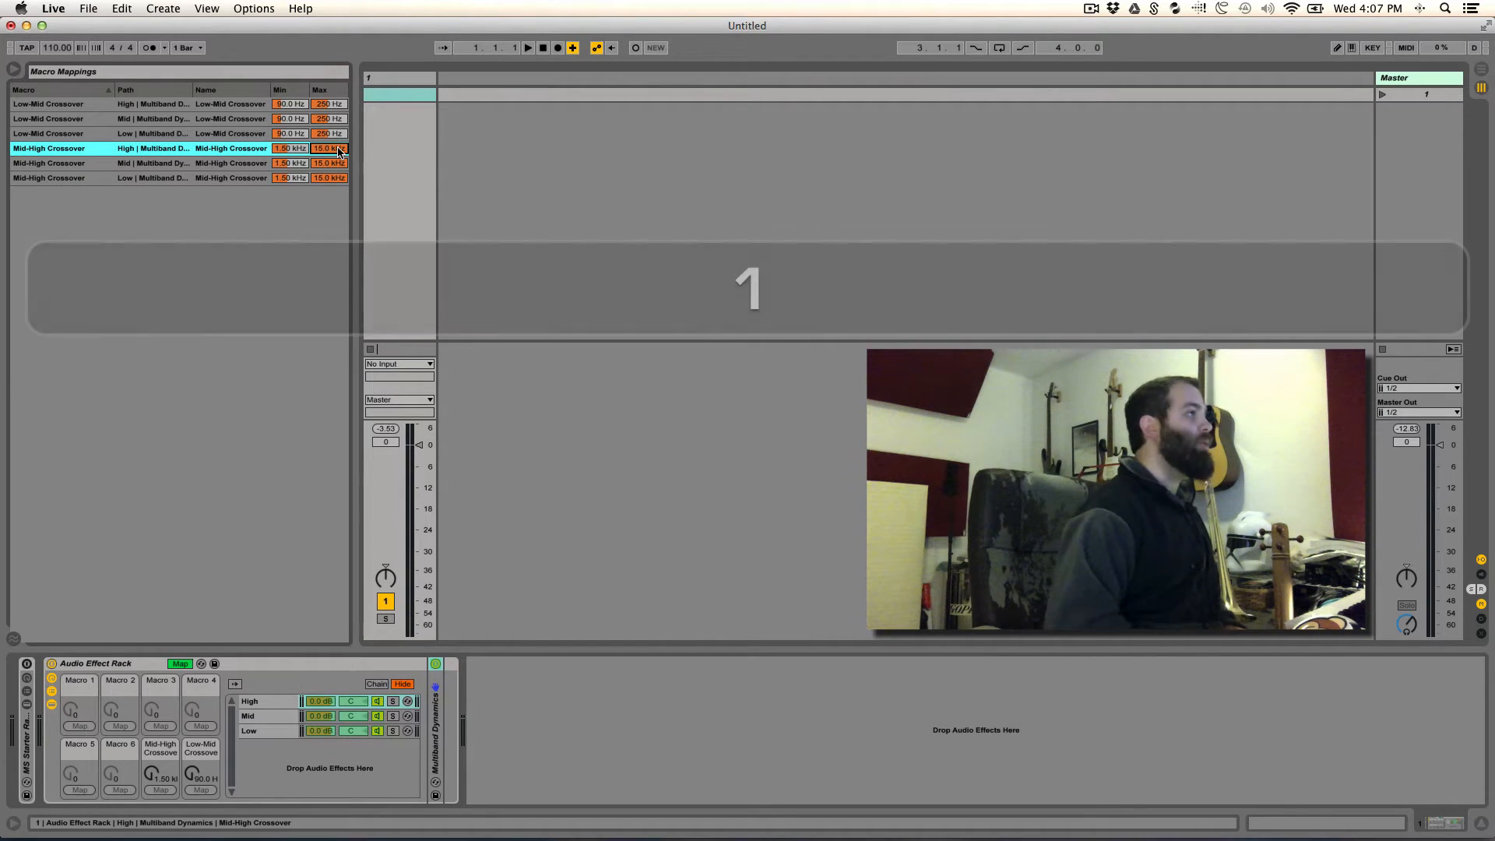
{"action": "type", "text": "000"}
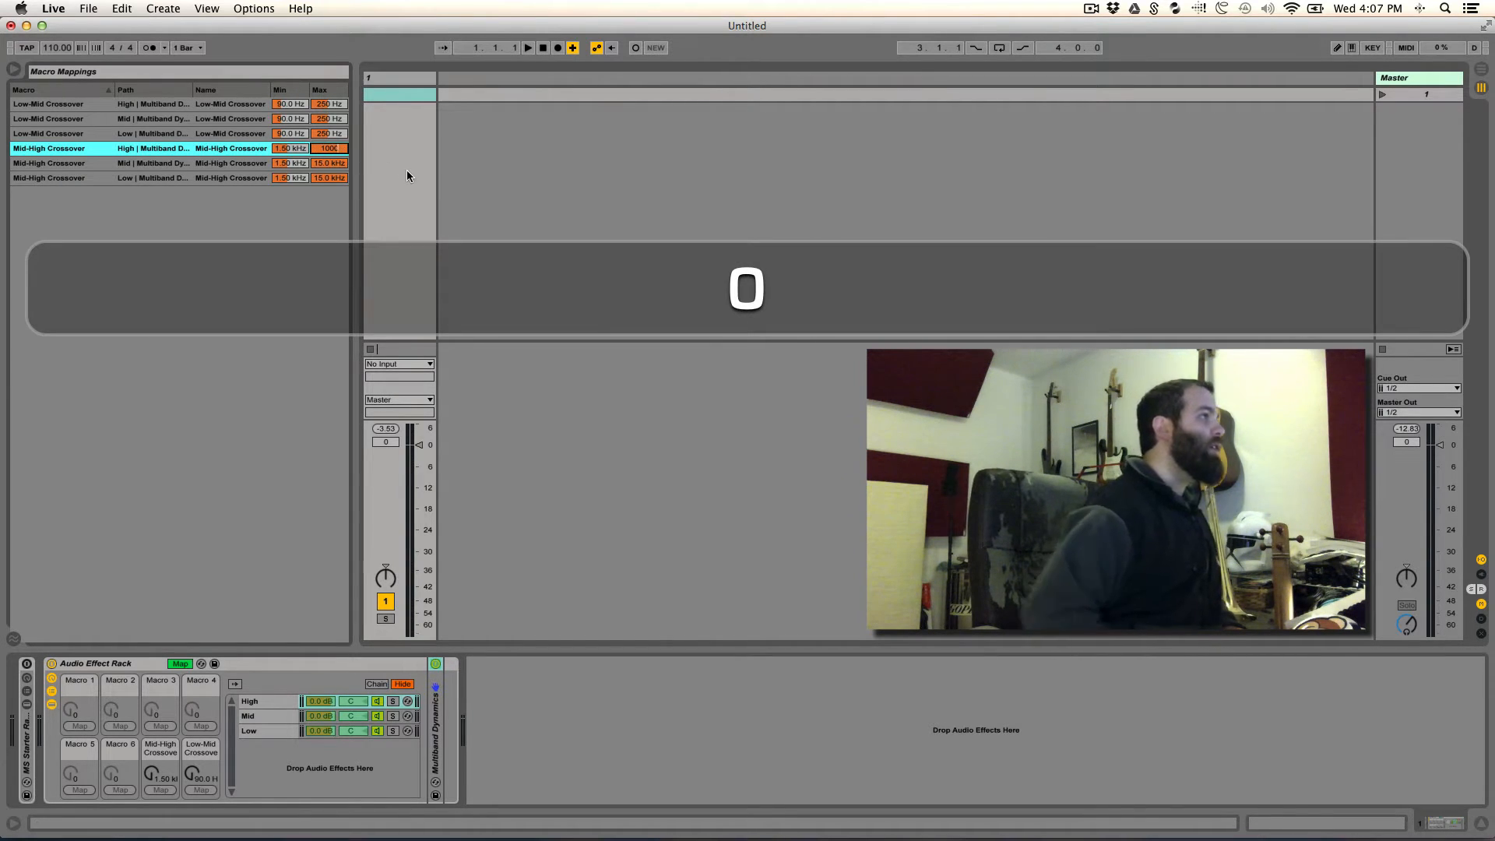
{"action": "key", "text": "Return"}
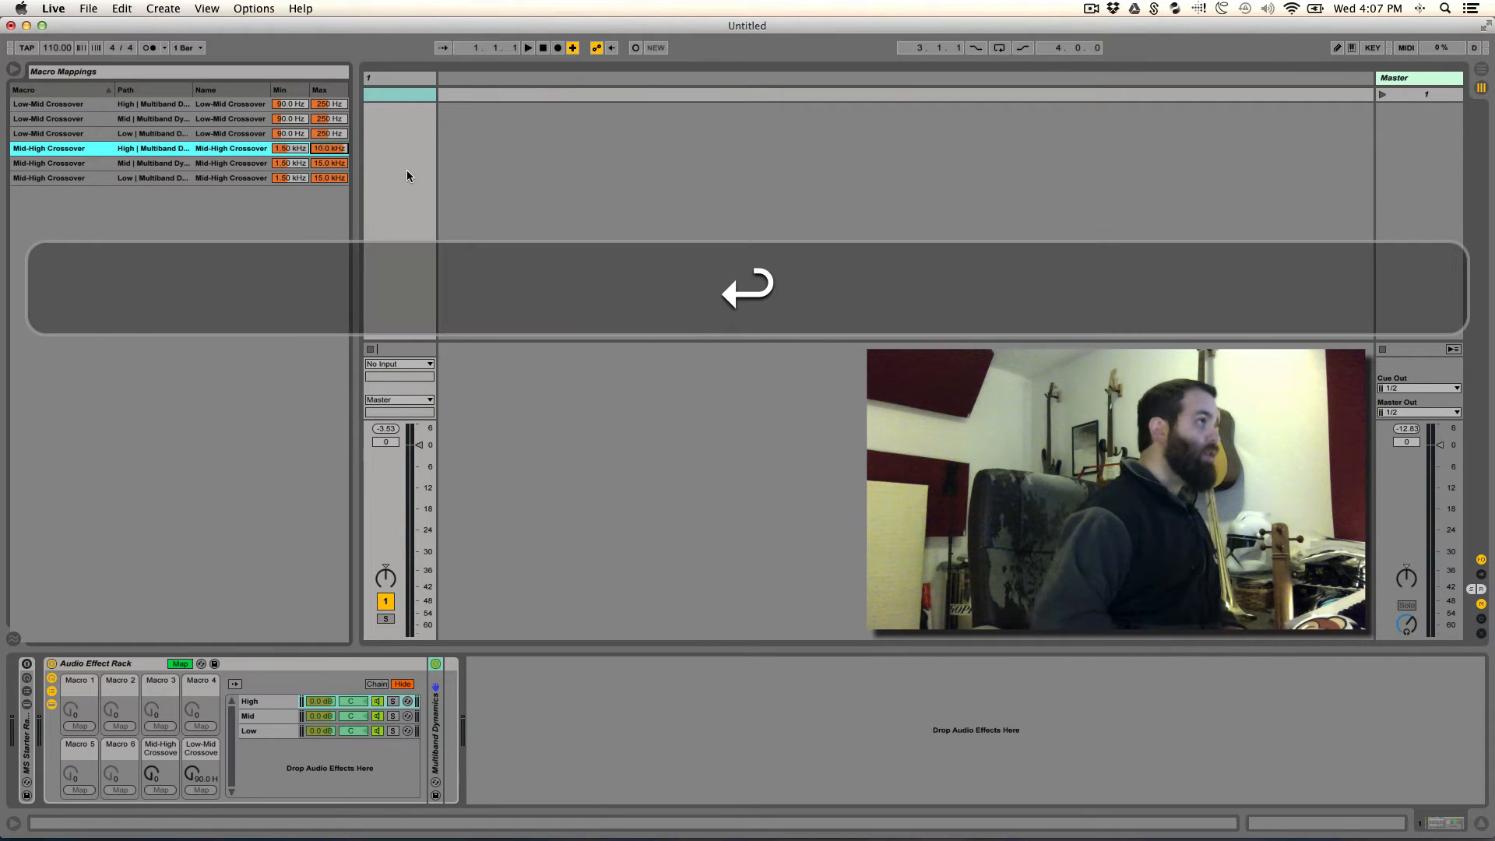
- Set the Mid-High Crossover mapping maximum to 10 kHz for the Mid and Low chains and leave macro mapping mode
{"action": "left_click", "coordinate": [336, 165]}
{"action": "type", "text": "1000"}
{"action": "key", "text": "Return"}
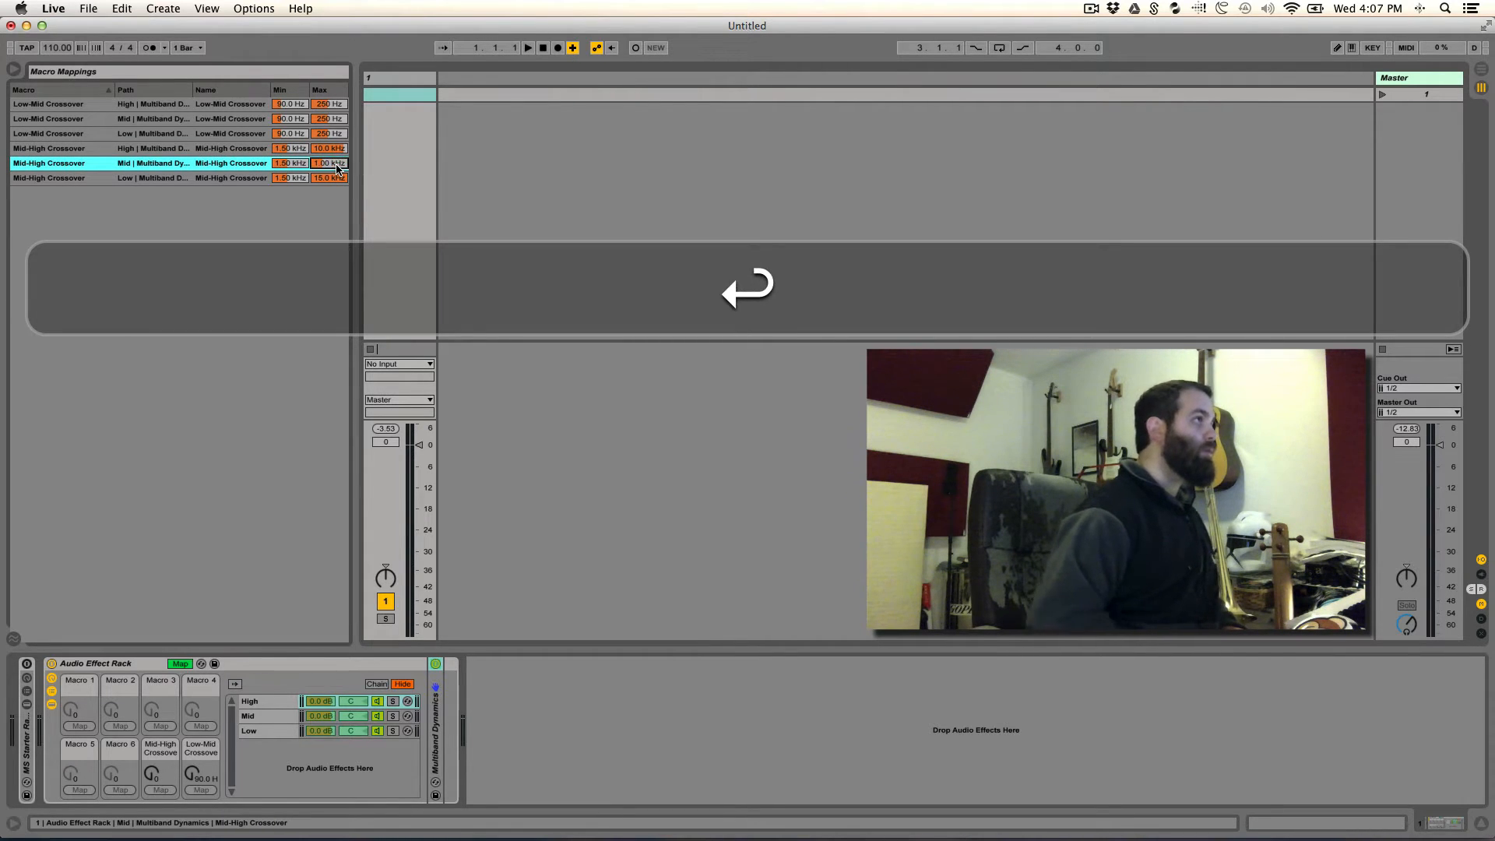
{"action": "type", "text": "1"}
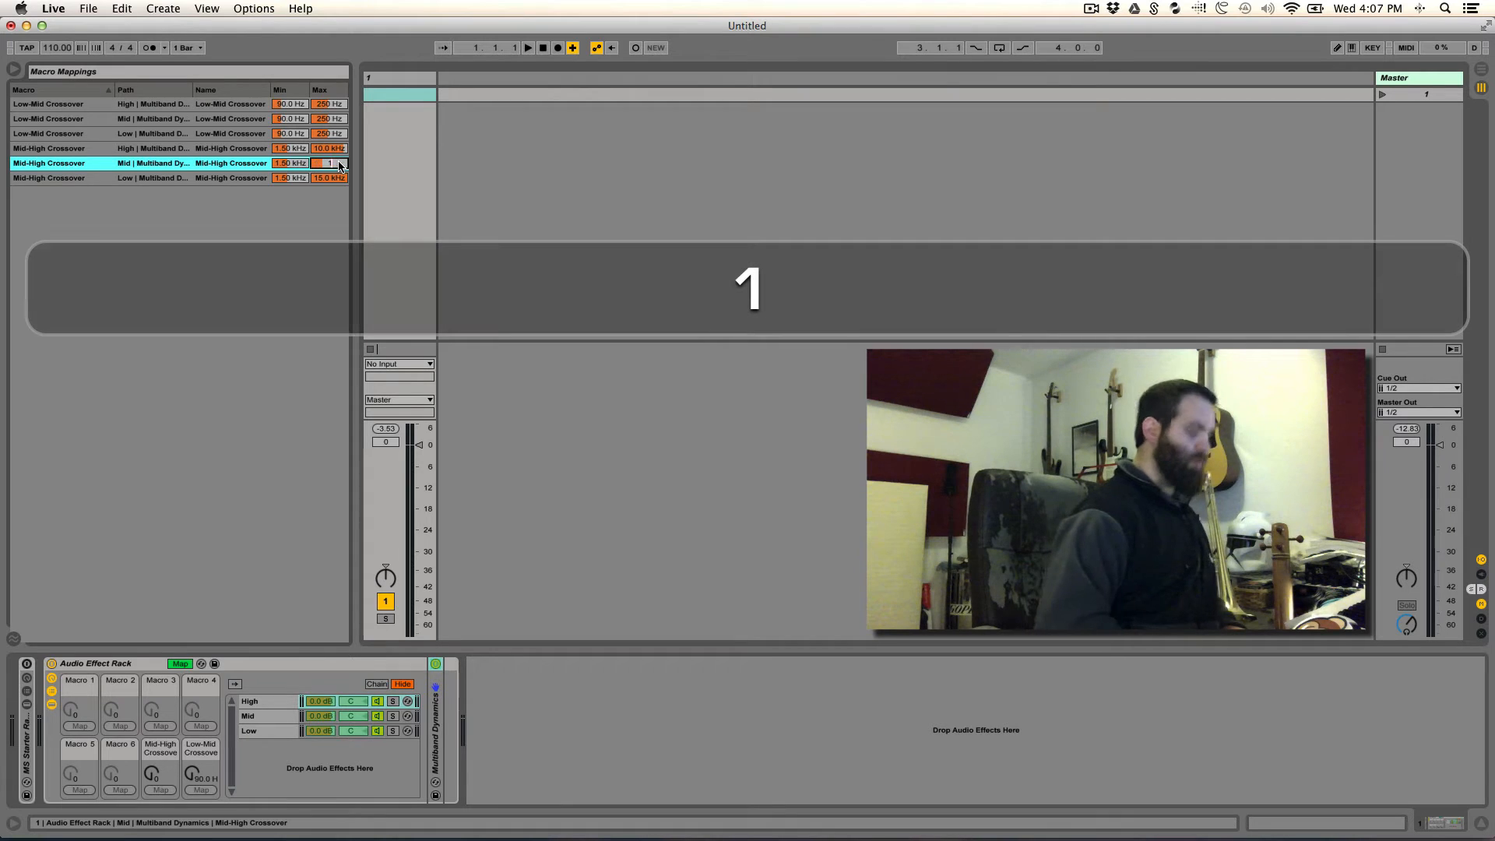
{"action": "type", "text": "0000"}
{"action": "key", "text": "Return"}
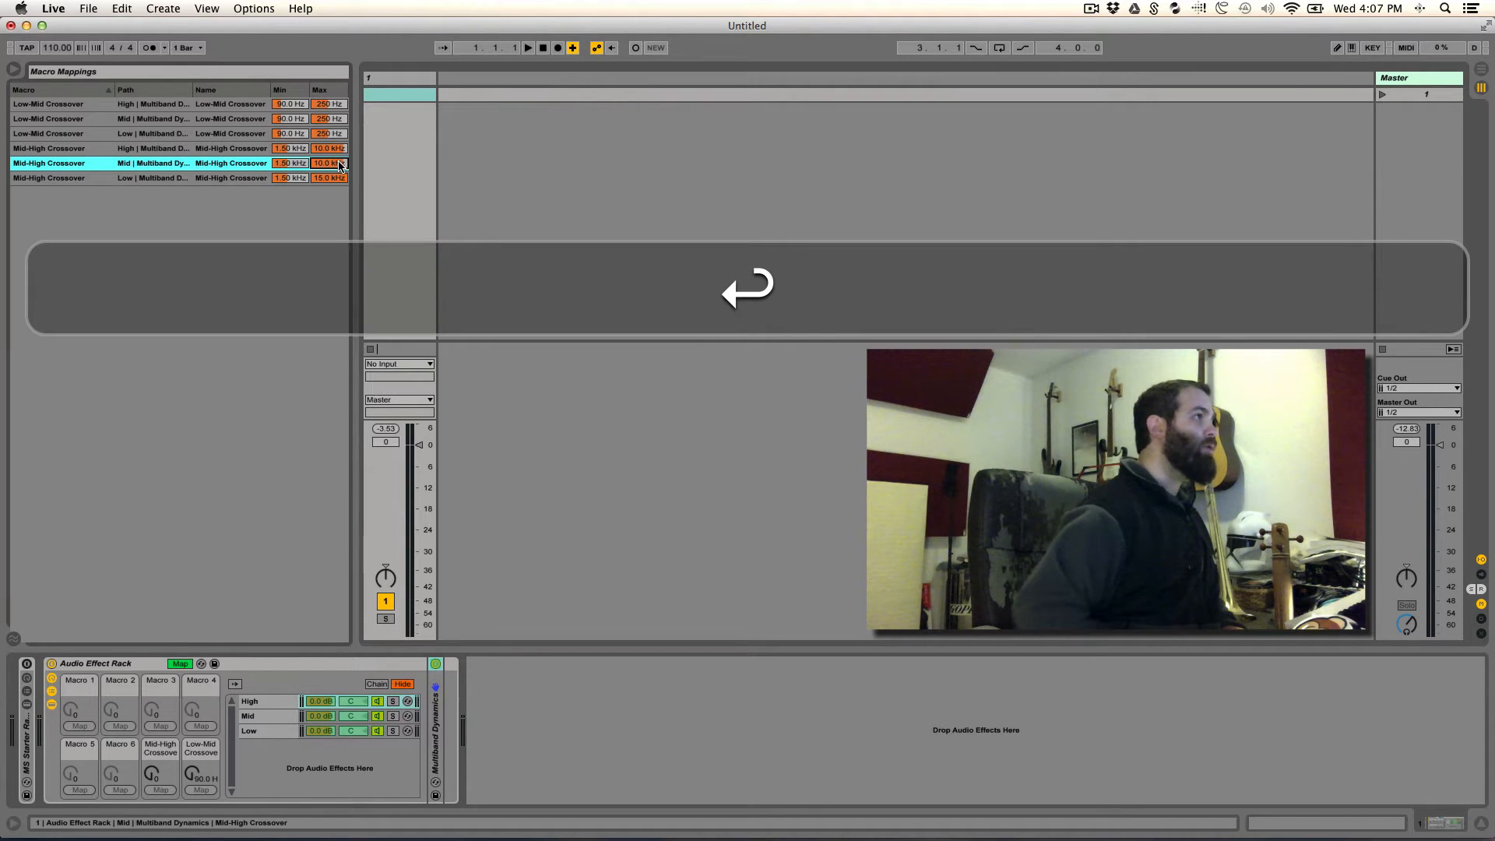
{"action": "left_click", "coordinate": [324, 179]}
{"action": "type", "text": "10000"}
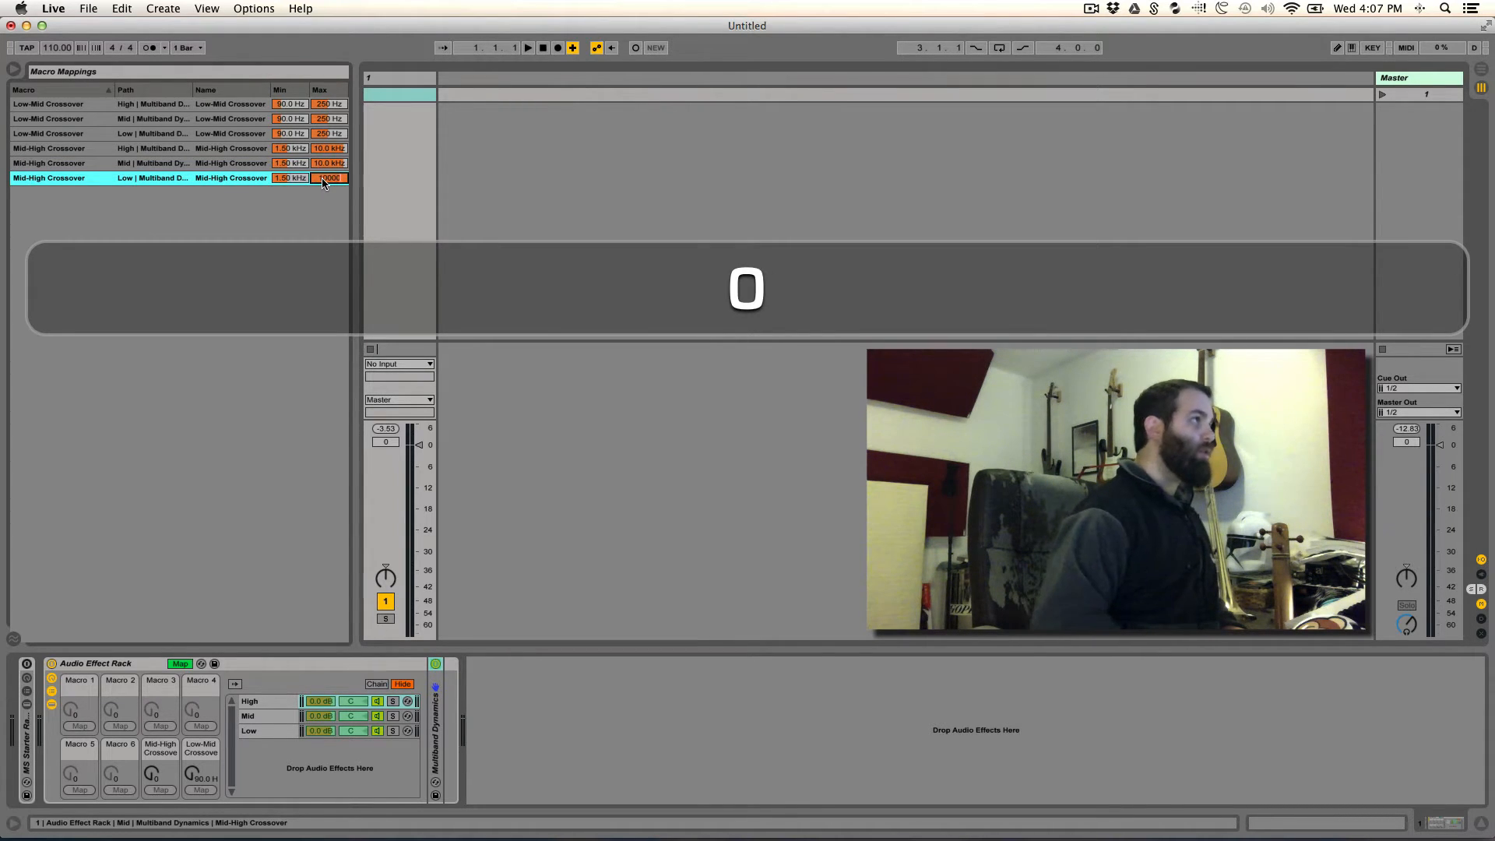
{"action": "key", "text": "Return"}
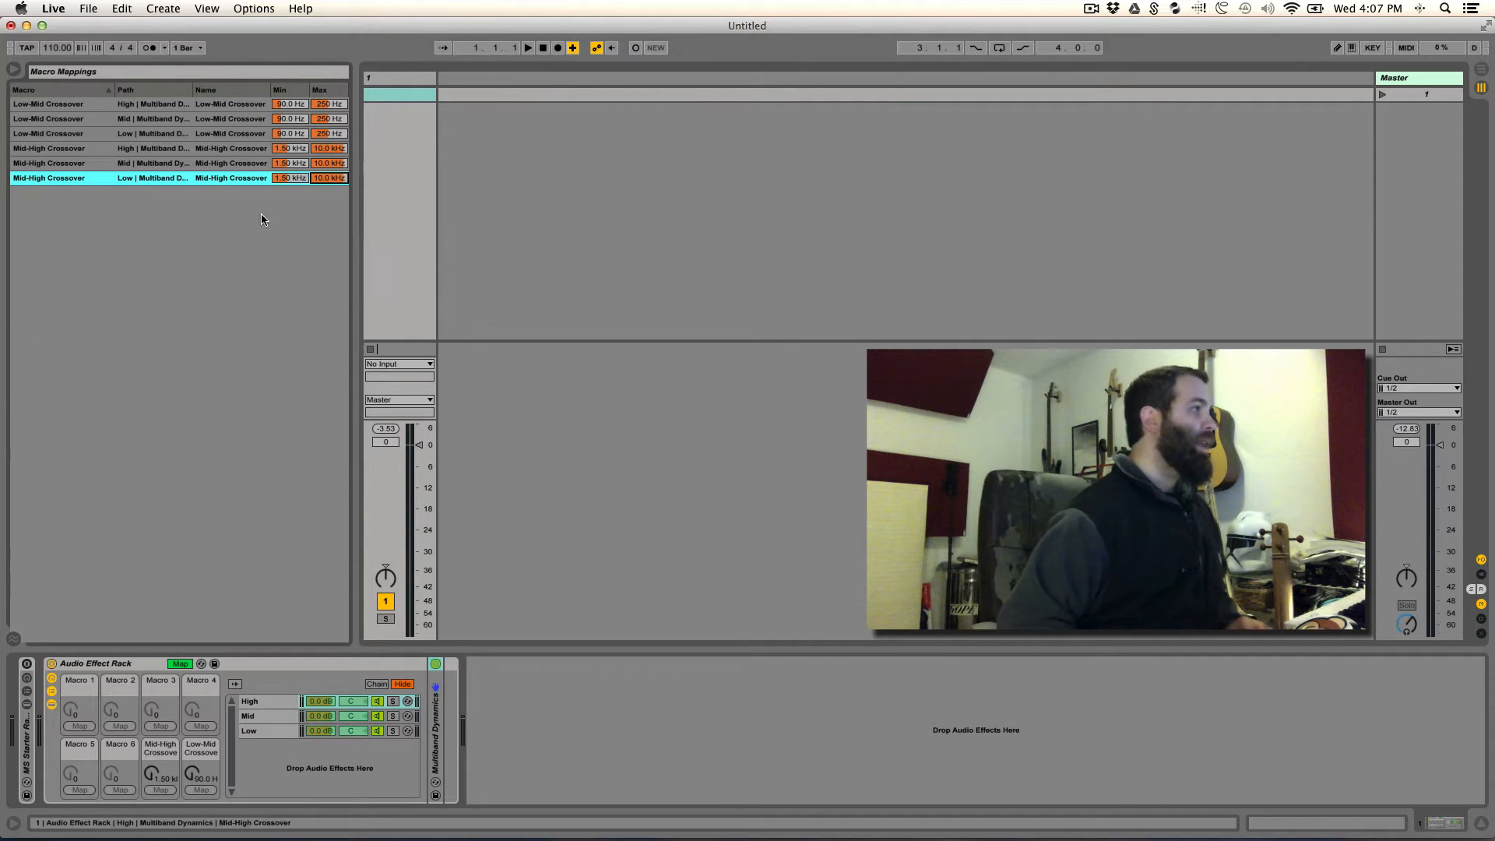
{"action": "left_click", "coordinate": [189, 662]}
- Try out the Mid-High and Low-Mid Crossover macros and cycle through the High, Mid and Low chains
{"action": "left_click_drag", "start_coordinate": [161, 774], "coordinate": [201, 767]}
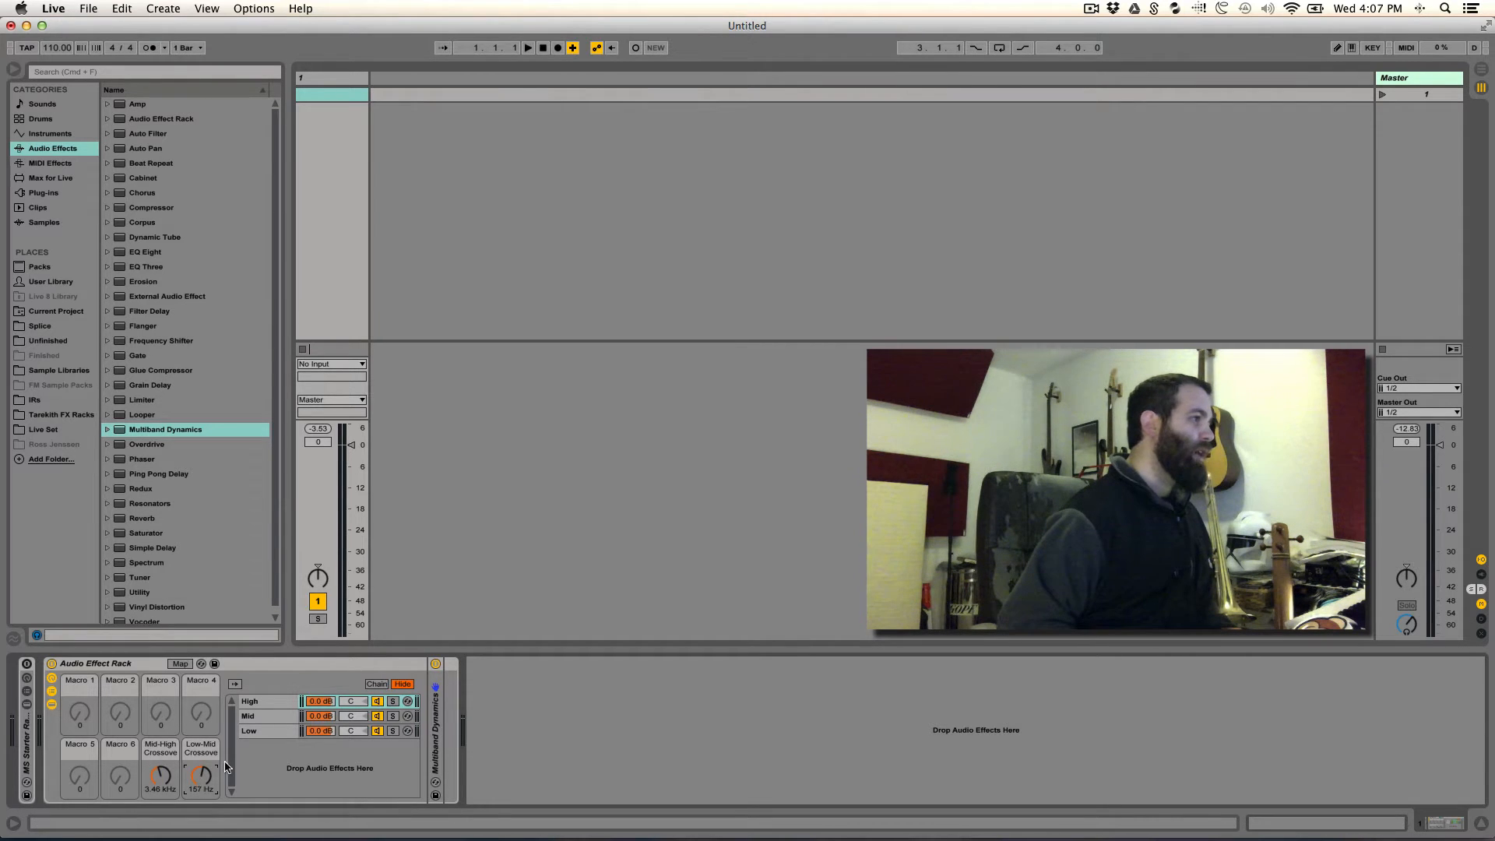
{"action": "left_click", "coordinate": [268, 712]}
{"action": "left_click", "coordinate": [264, 730]}
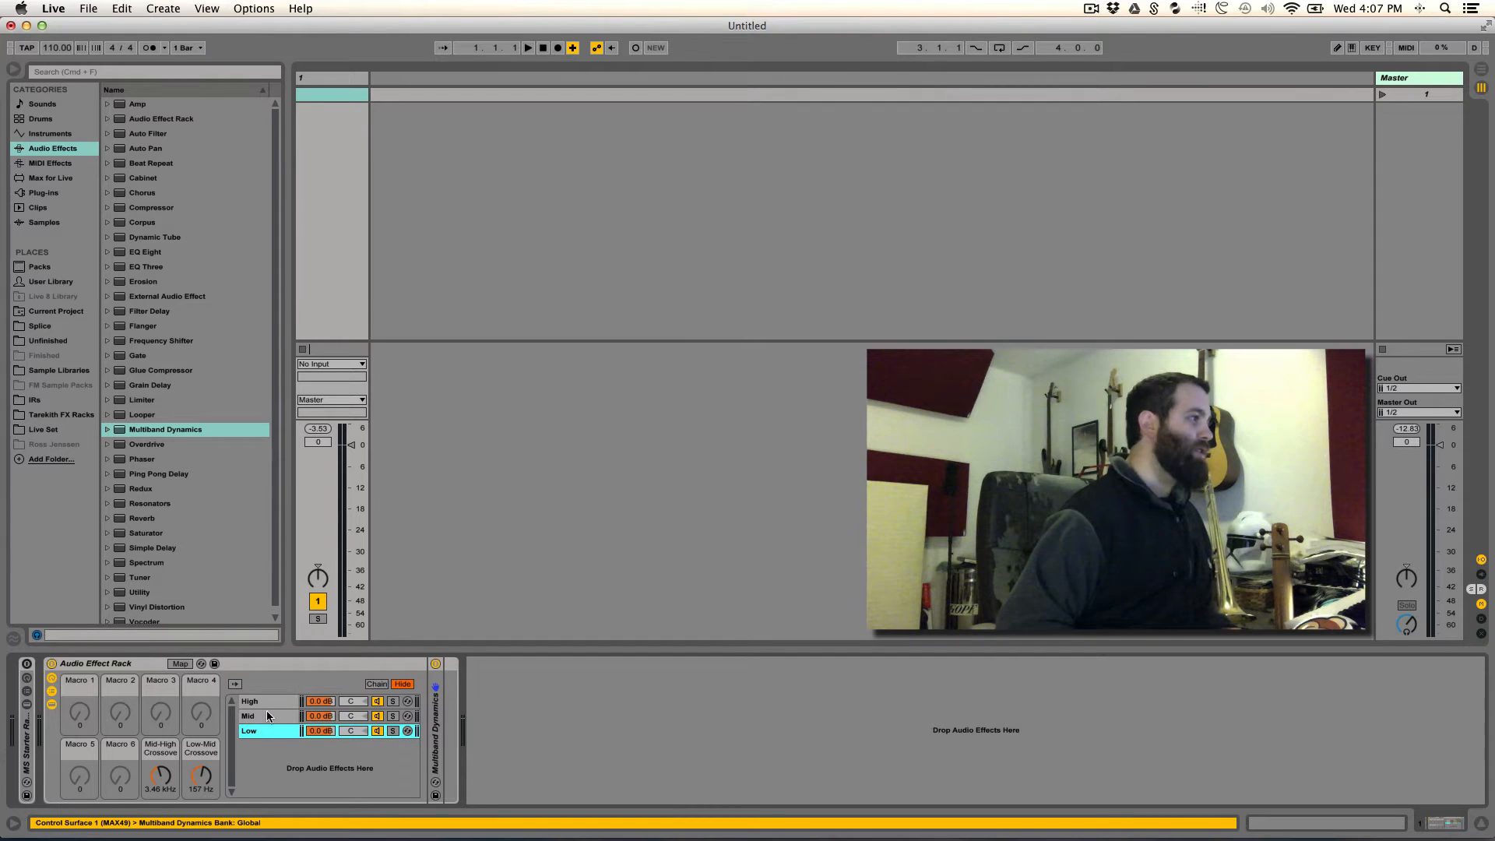
{"action": "left_click", "coordinate": [263, 716]}
{"action": "left_click", "coordinate": [268, 701]}
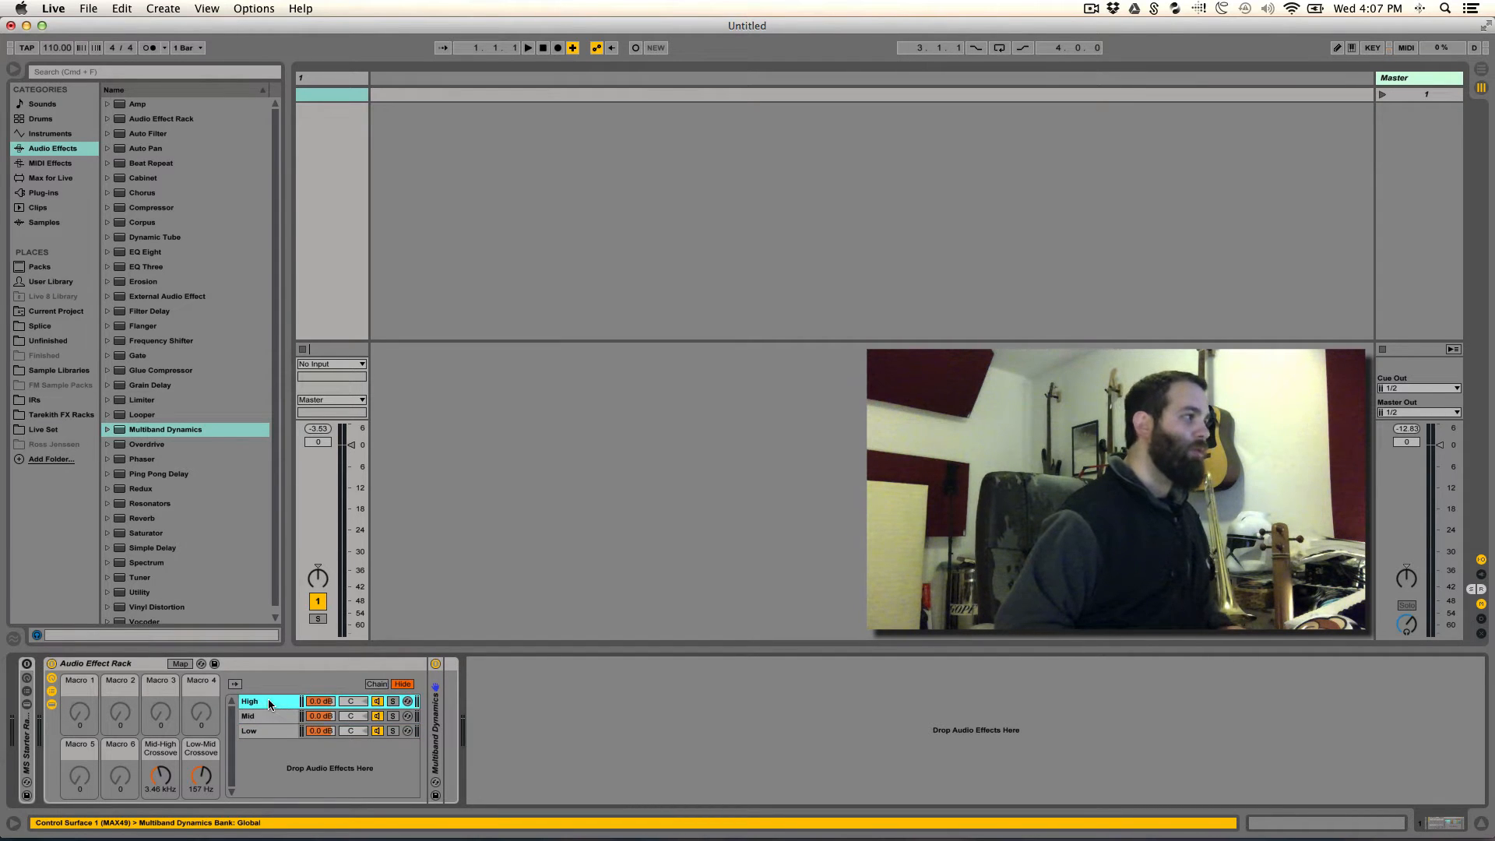
{"action": "left_click", "coordinate": [261, 716]}
{"action": "left_click", "coordinate": [258, 732]}
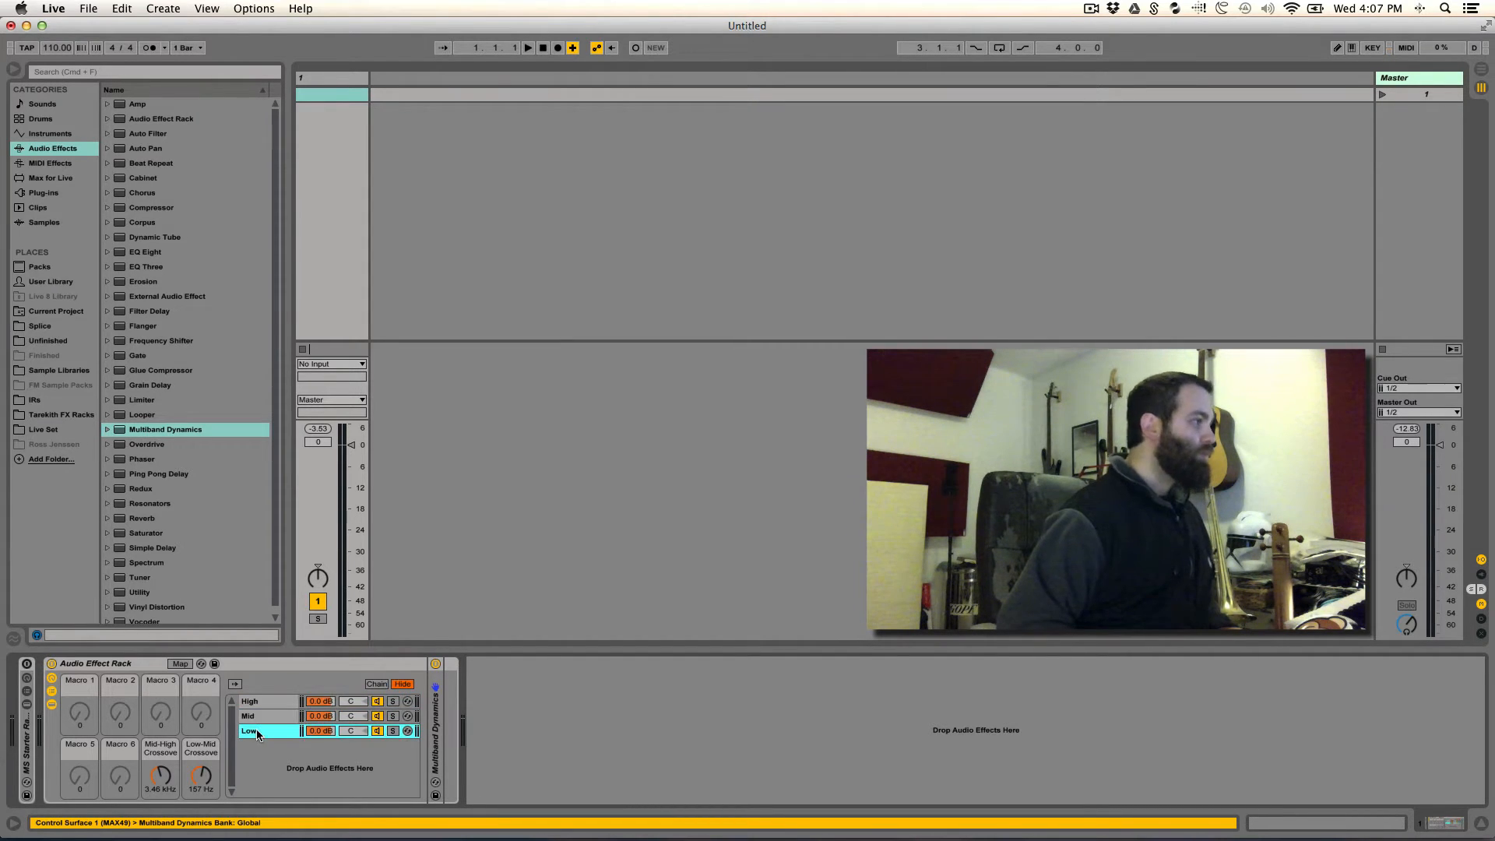
{"action": "left_click_drag", "start_coordinate": [166, 772], "coordinate": [166, 788]}
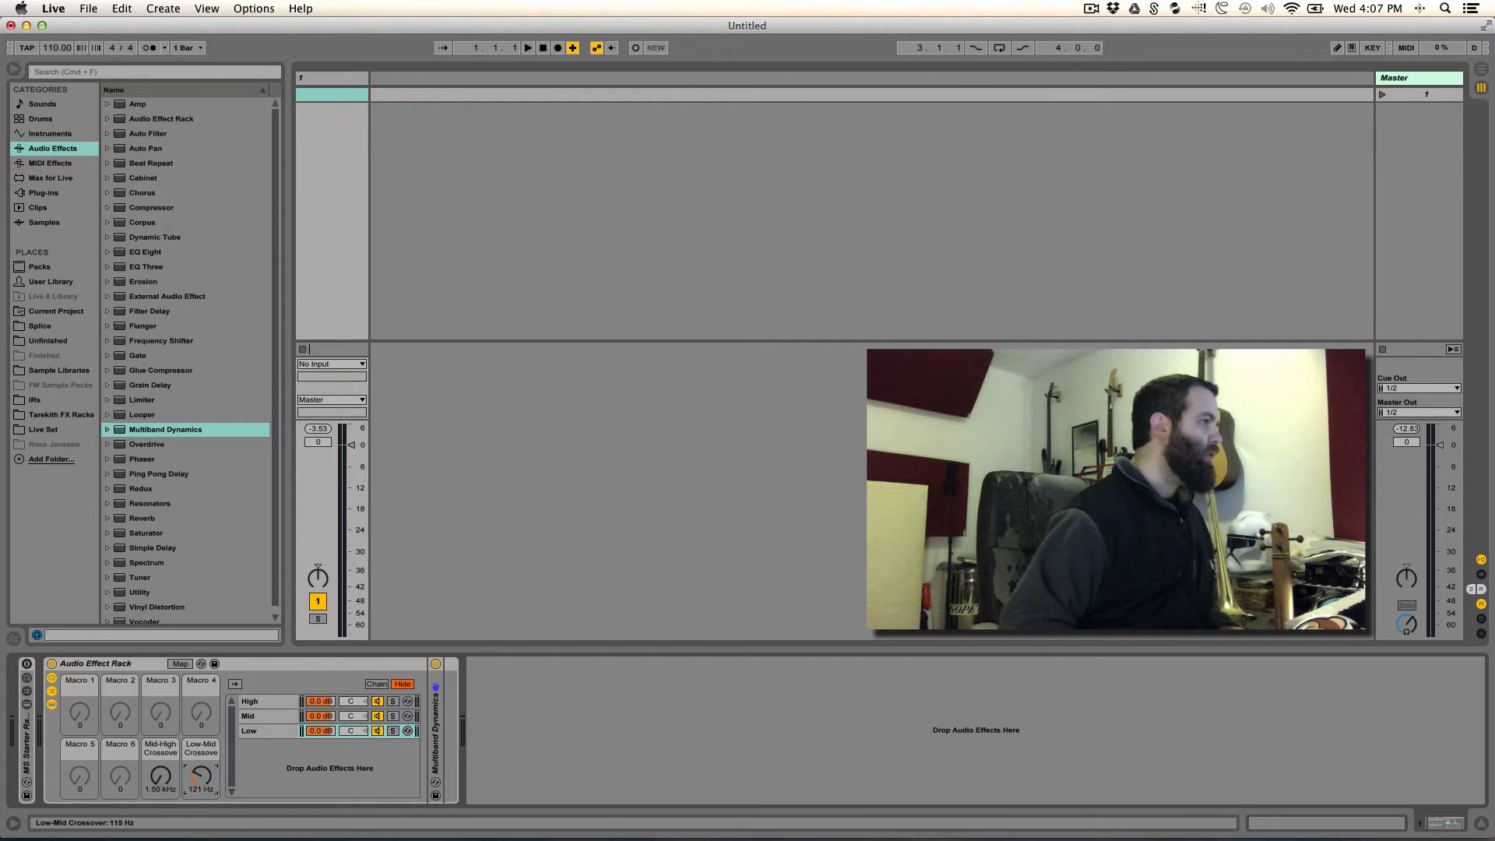
{"action": "left_click_drag", "start_coordinate": [201, 775], "coordinate": [201, 778]}
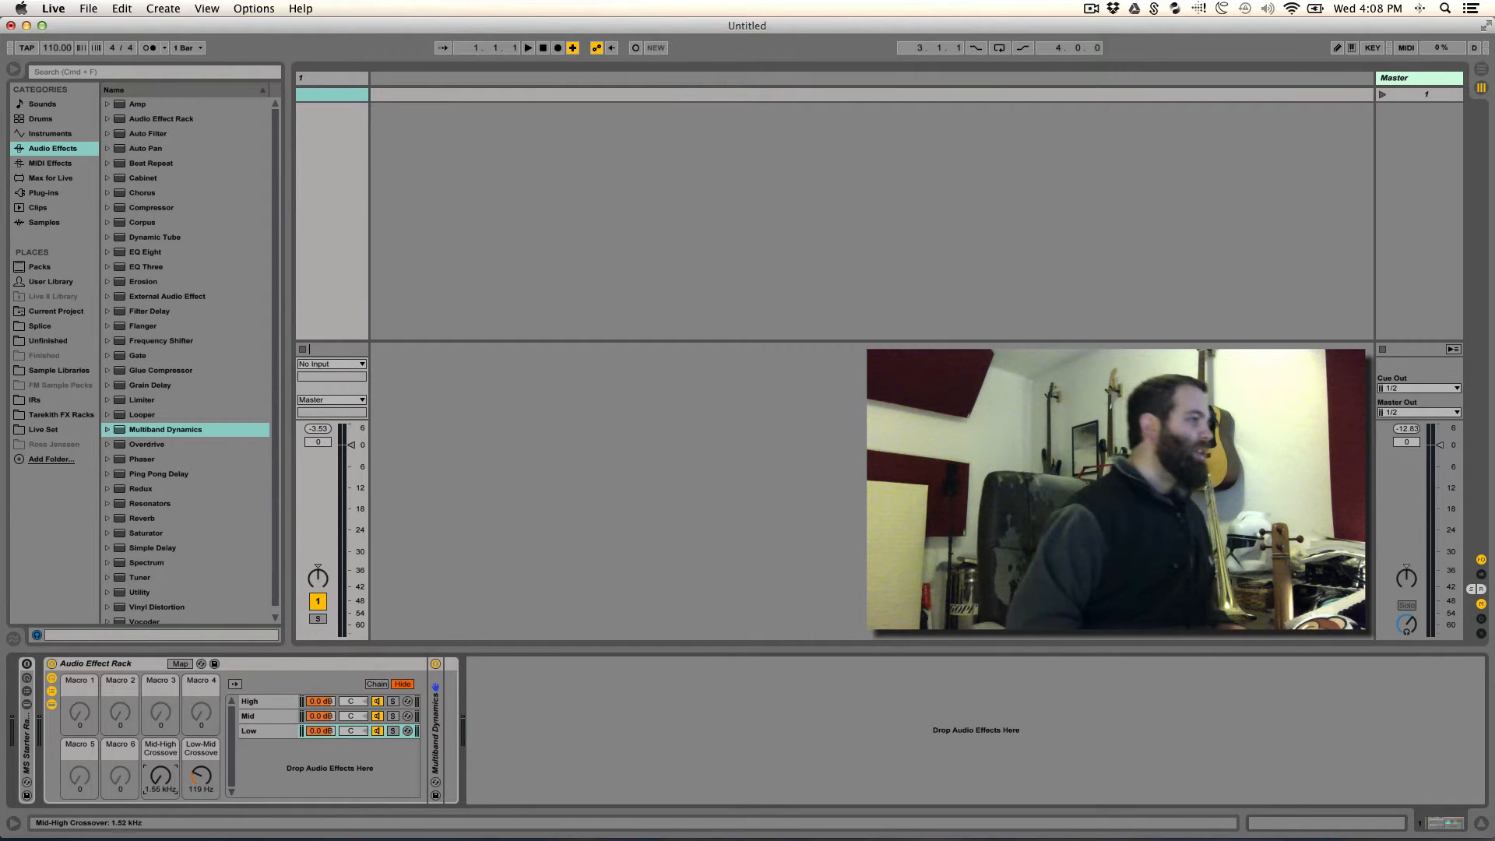
- Set the Mid-High Crossover macro to 2.5 kHz and the Low-Mid Crossover macro to 150 Hz
{"action": "left_click_drag", "start_coordinate": [168, 780], "coordinate": [167, 759]}
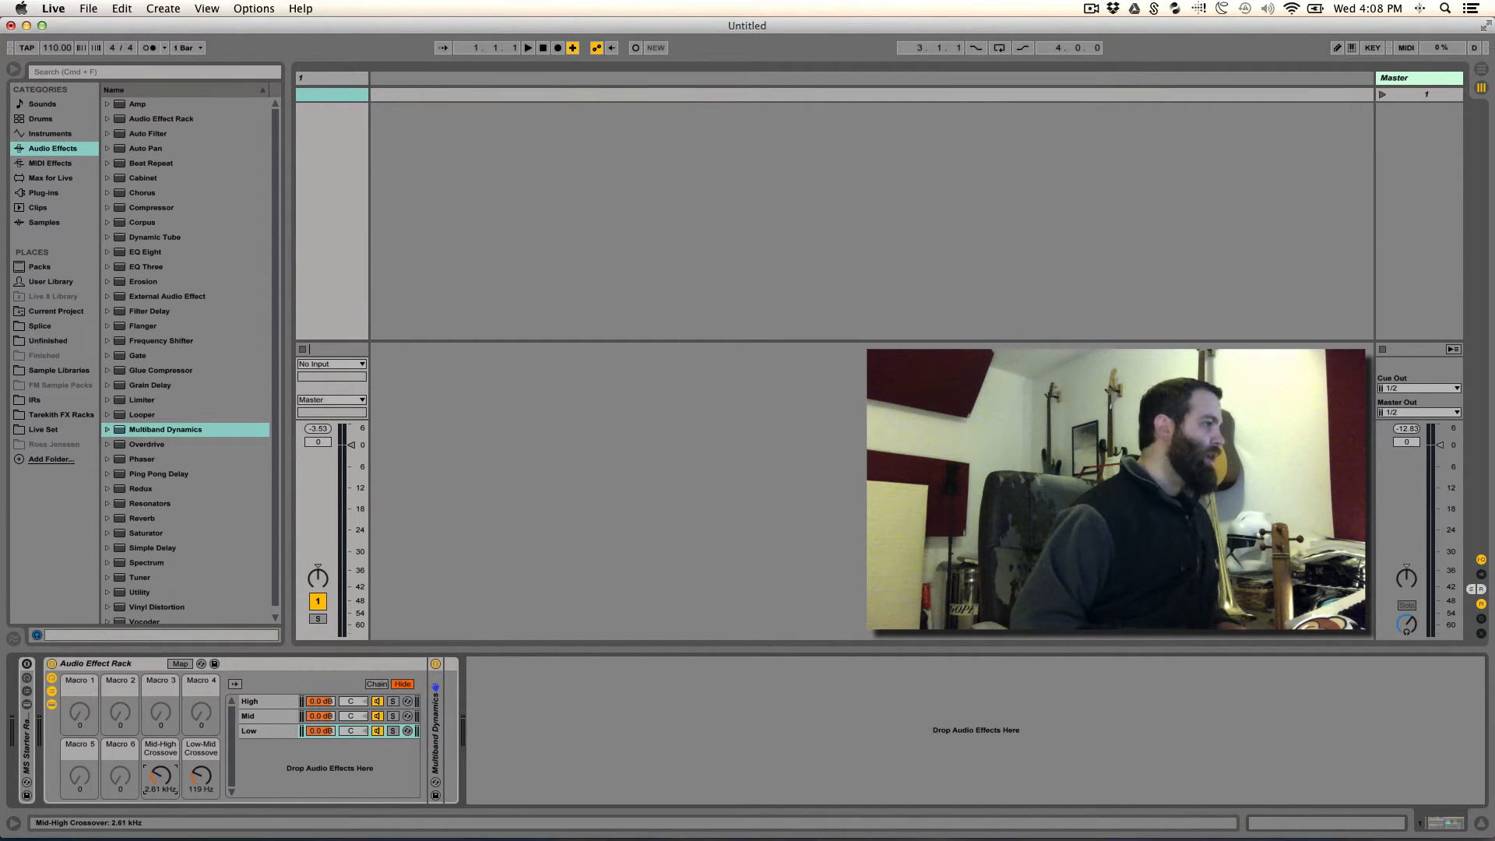
{"action": "type", "text": "2"}
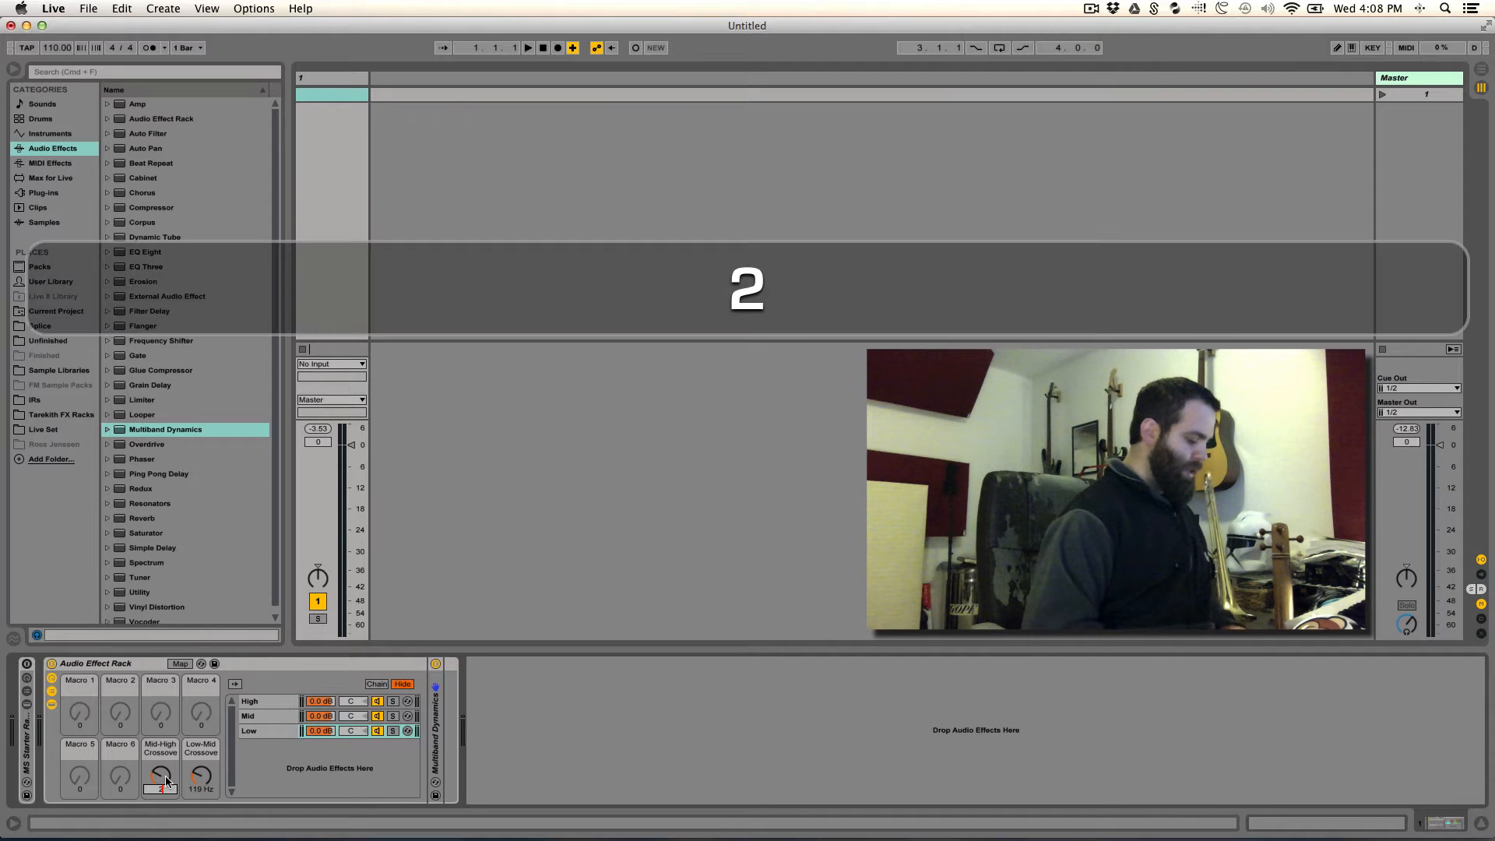
{"action": "type", "text": ".50"}
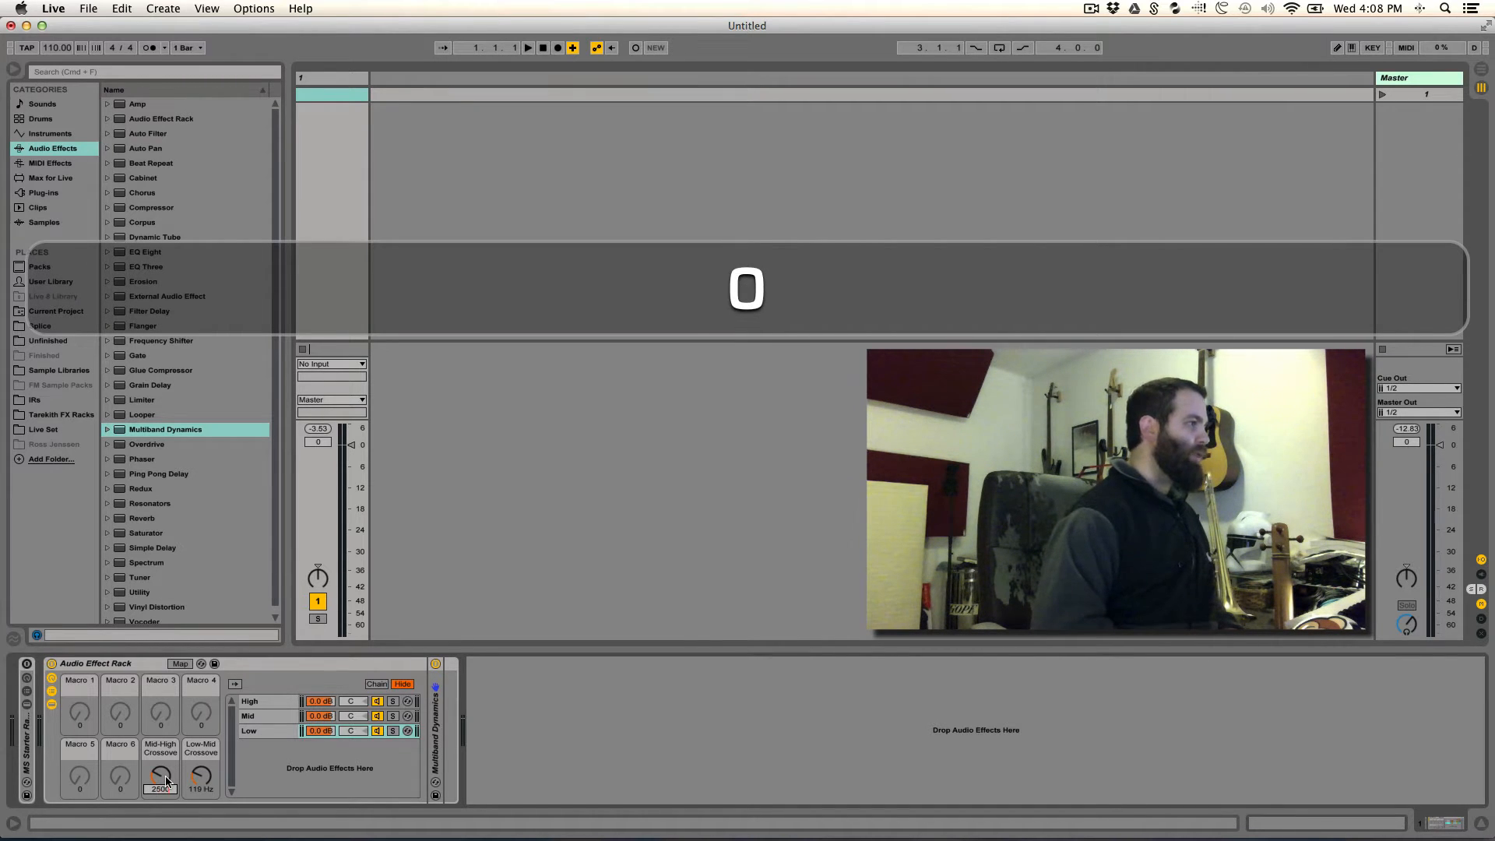
{"action": "key", "text": "Return"}
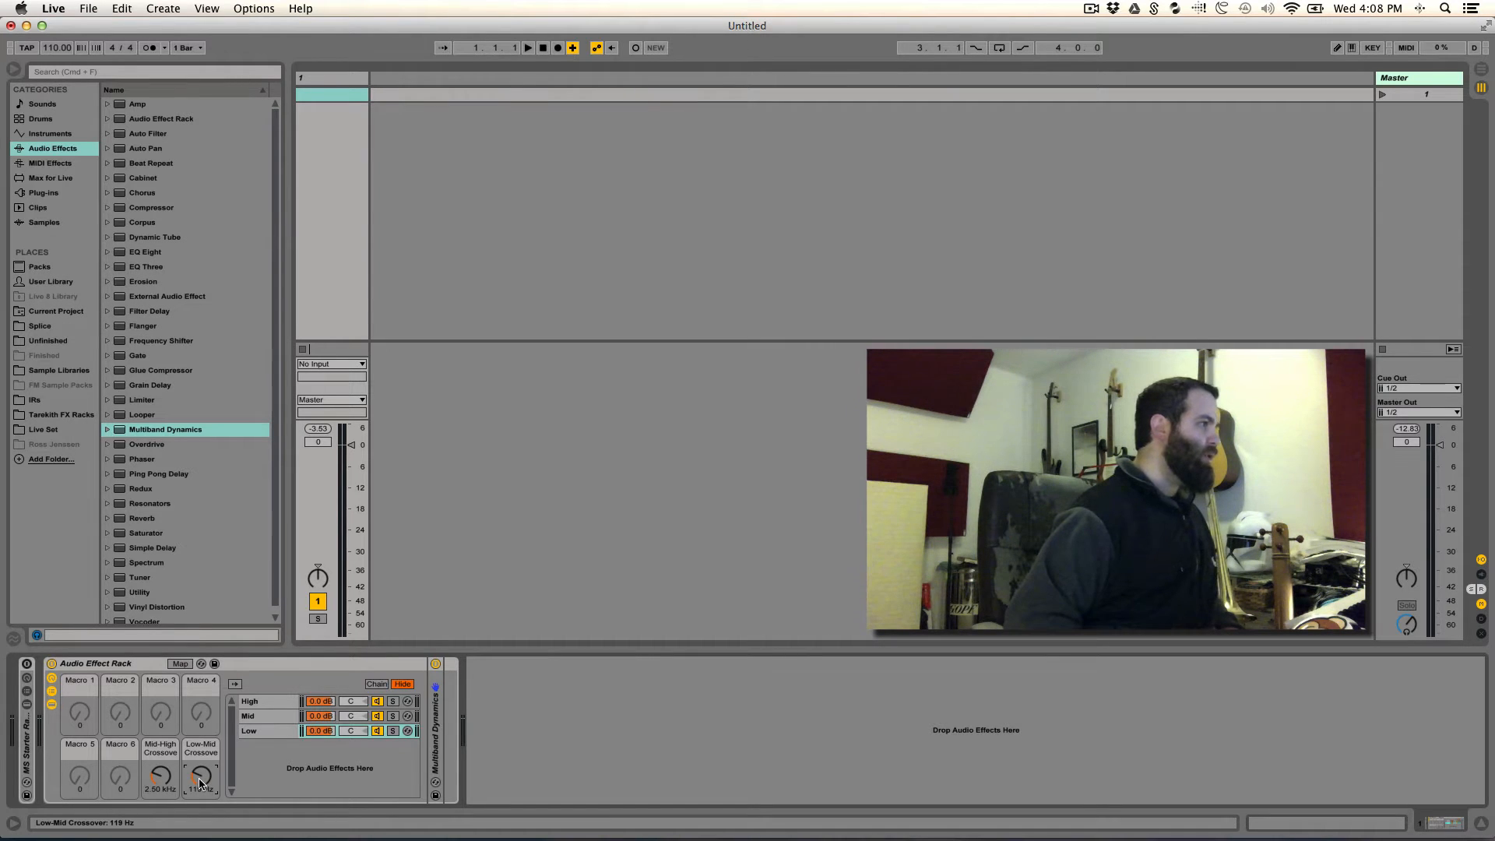
{"action": "type", "text": "150"}
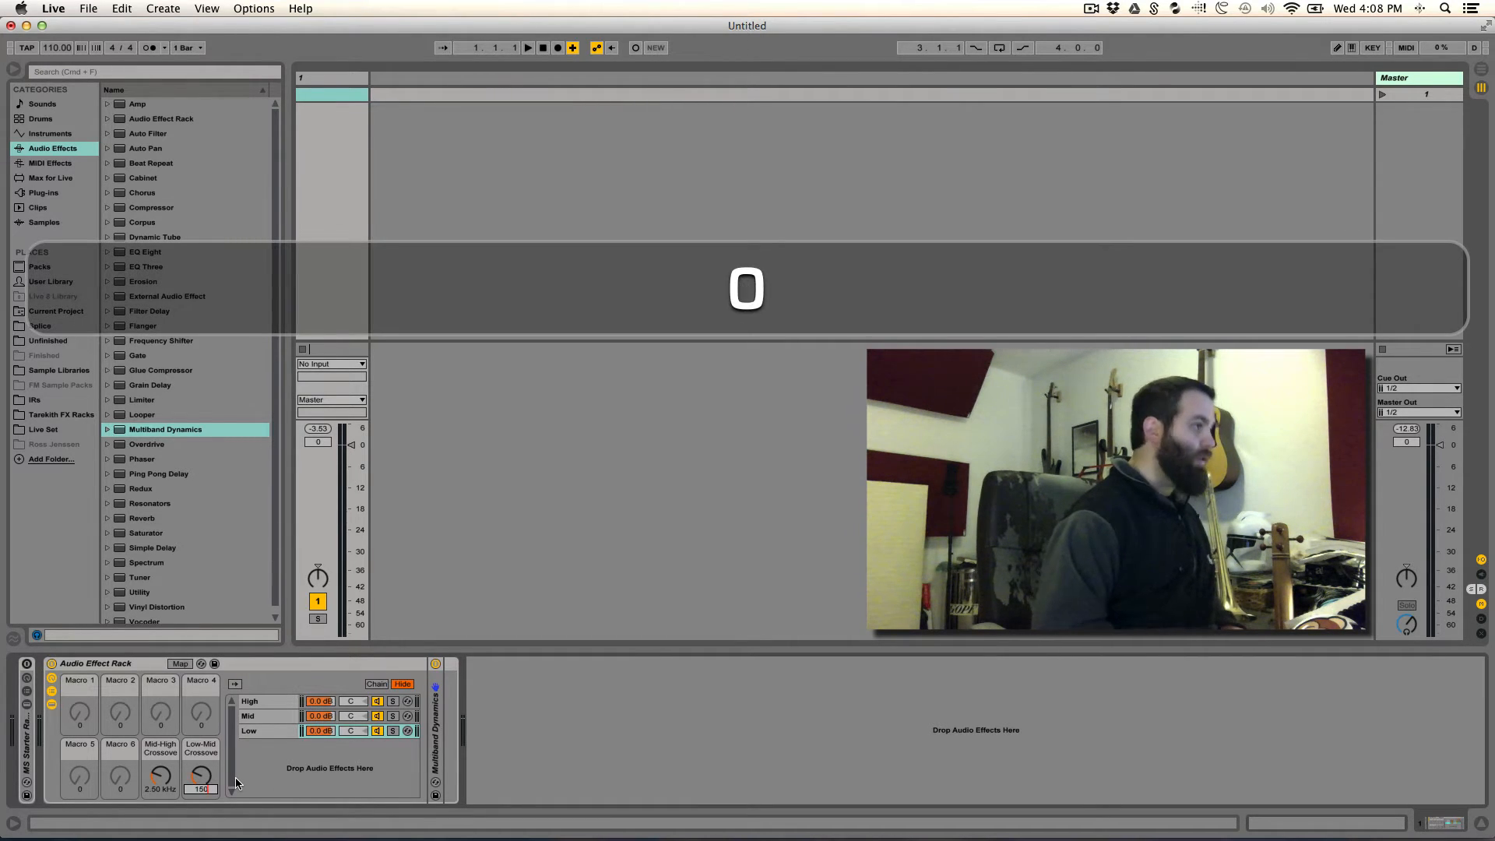
{"action": "key", "text": "Return"}
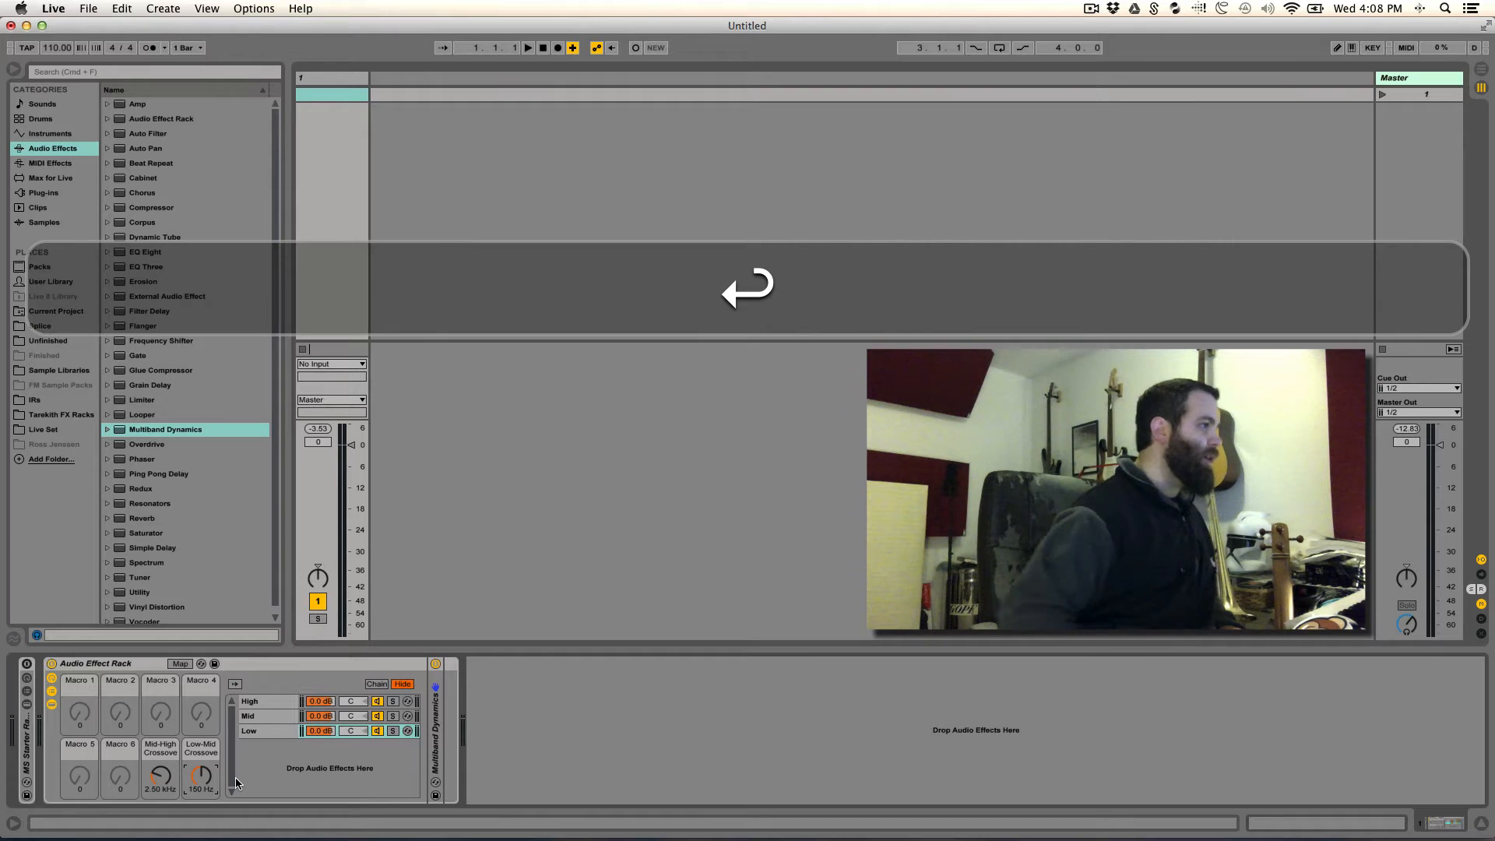
- Hide the Audio Effect Rack's devices and chain list, leaving only the macro controls shown
{"action": "left_click", "coordinate": [118, 666]}
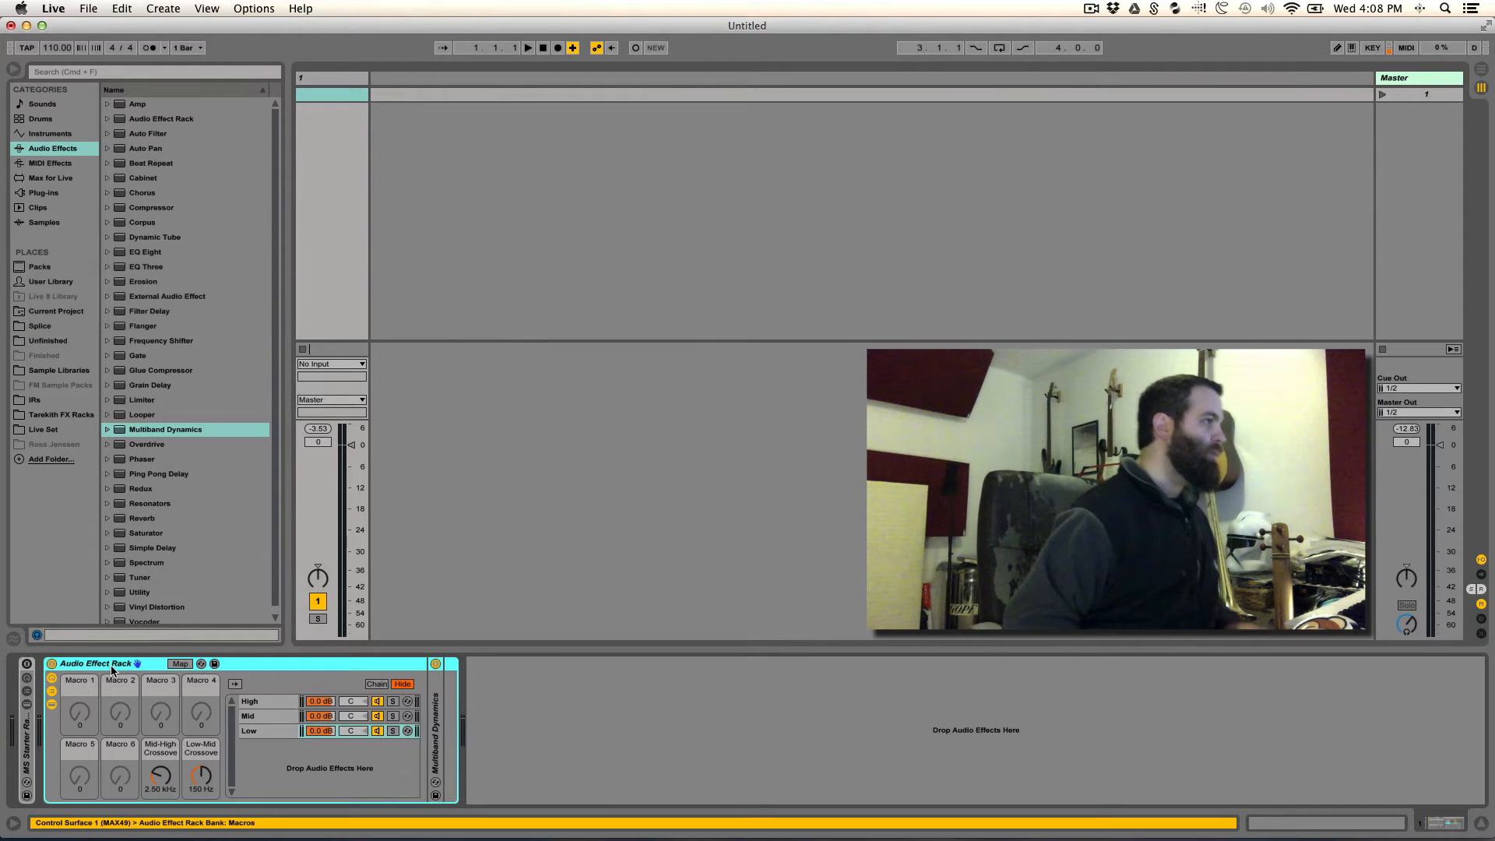
{"action": "left_click", "coordinate": [52, 704]}
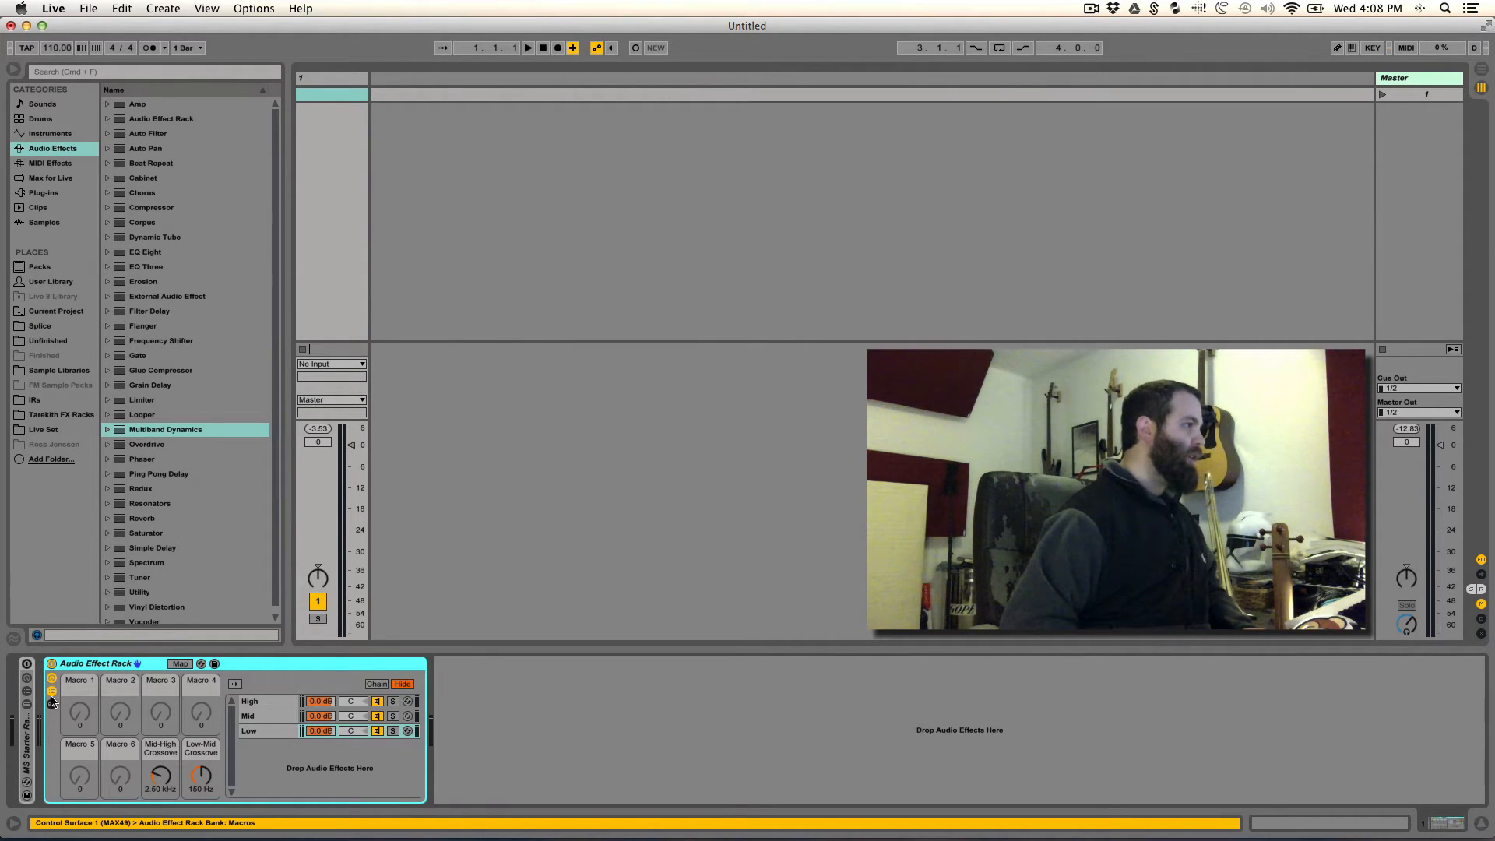
{"action": "left_click", "coordinate": [52, 691]}
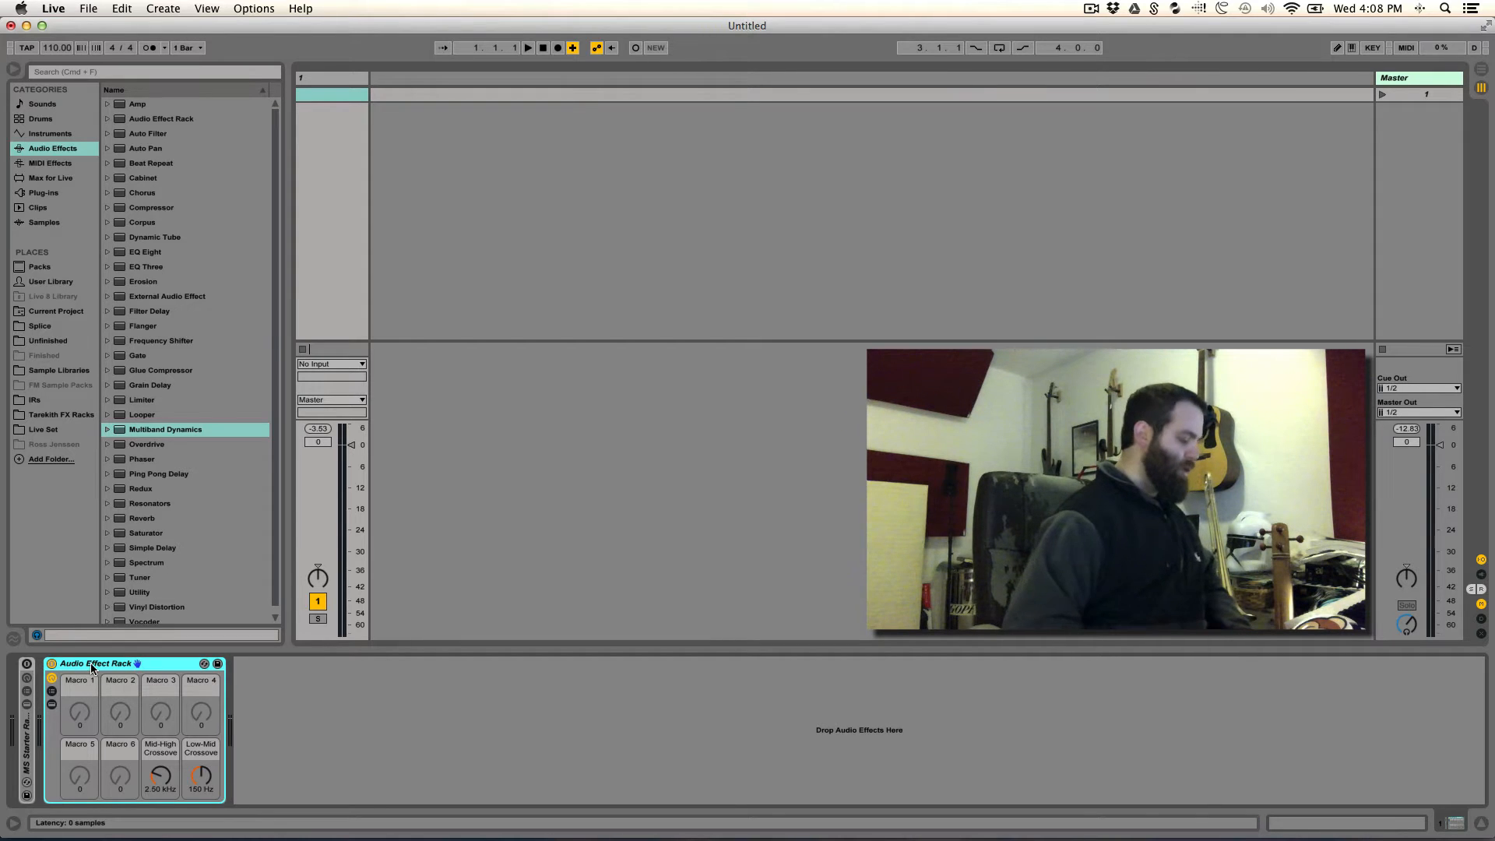
- Rename the Audio Effect Rack as "#-Way X-Over Starter - MBD"
{"action": "key", "text": "super+r"}
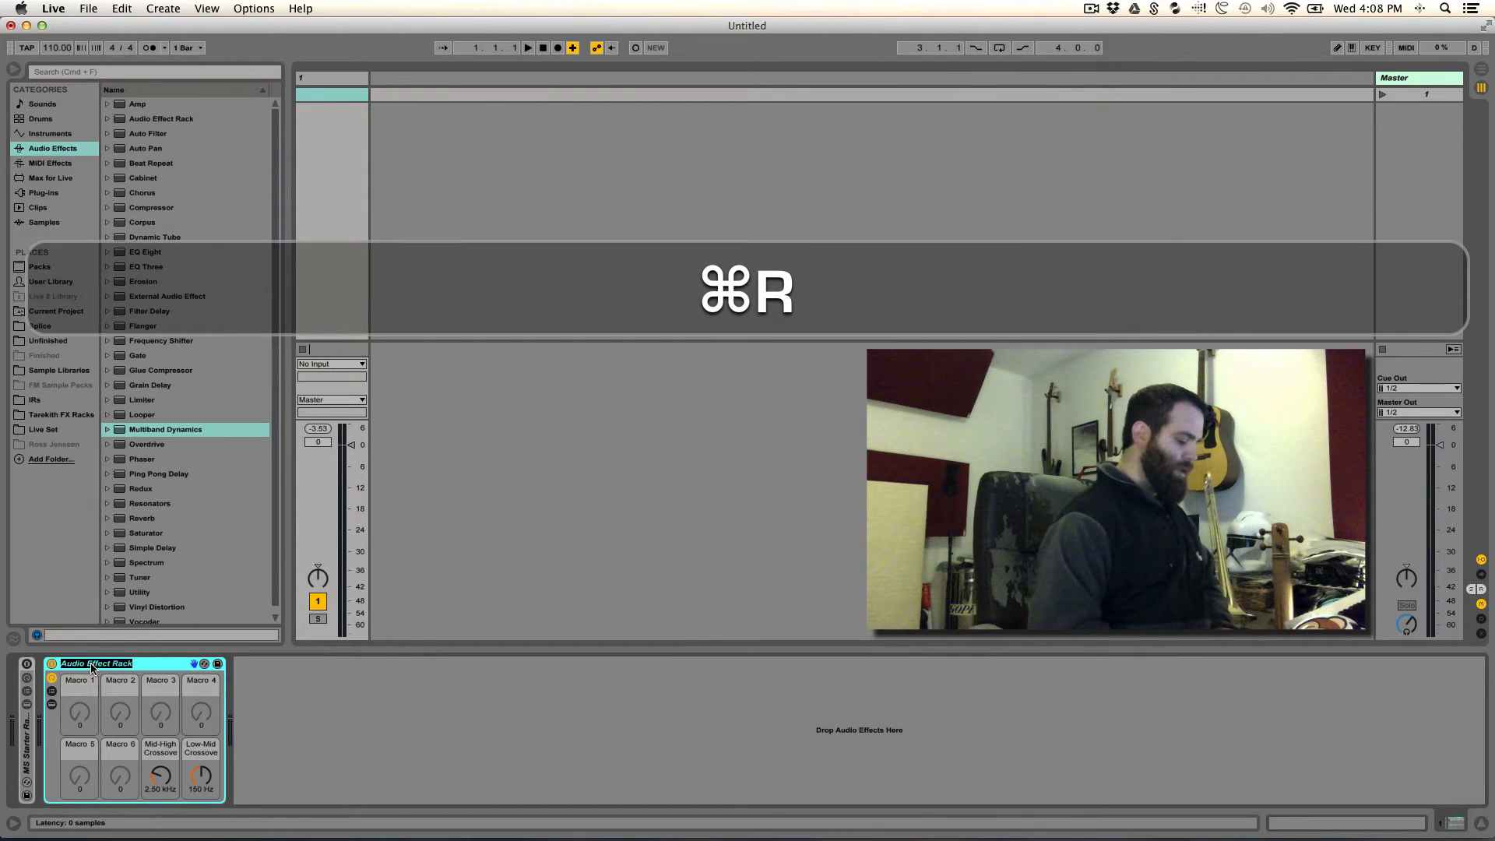
{"action": "key", "text": "shift"}
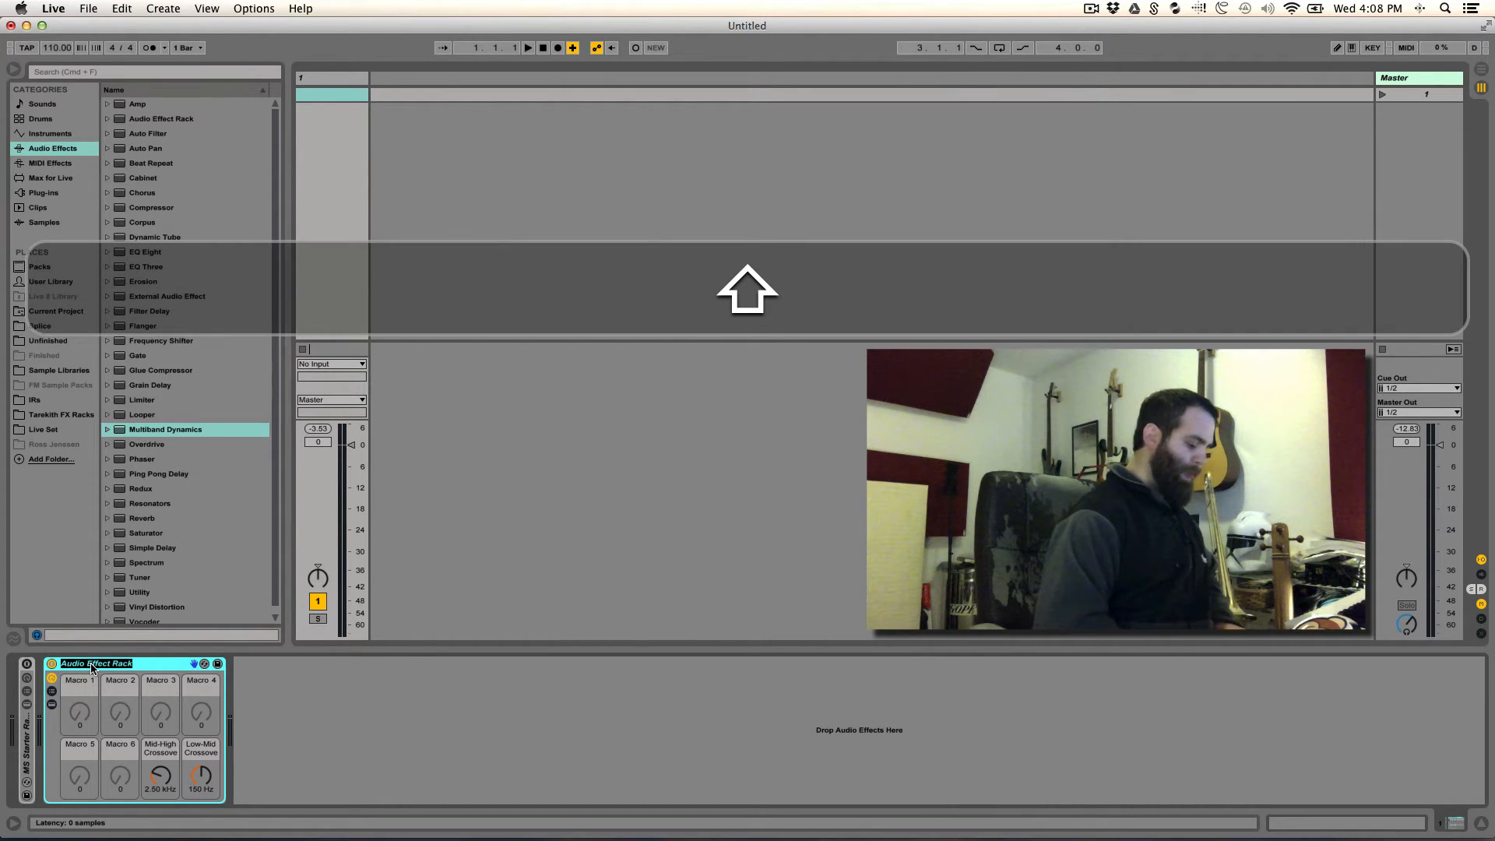
{"action": "type", "text": "#-Way "}
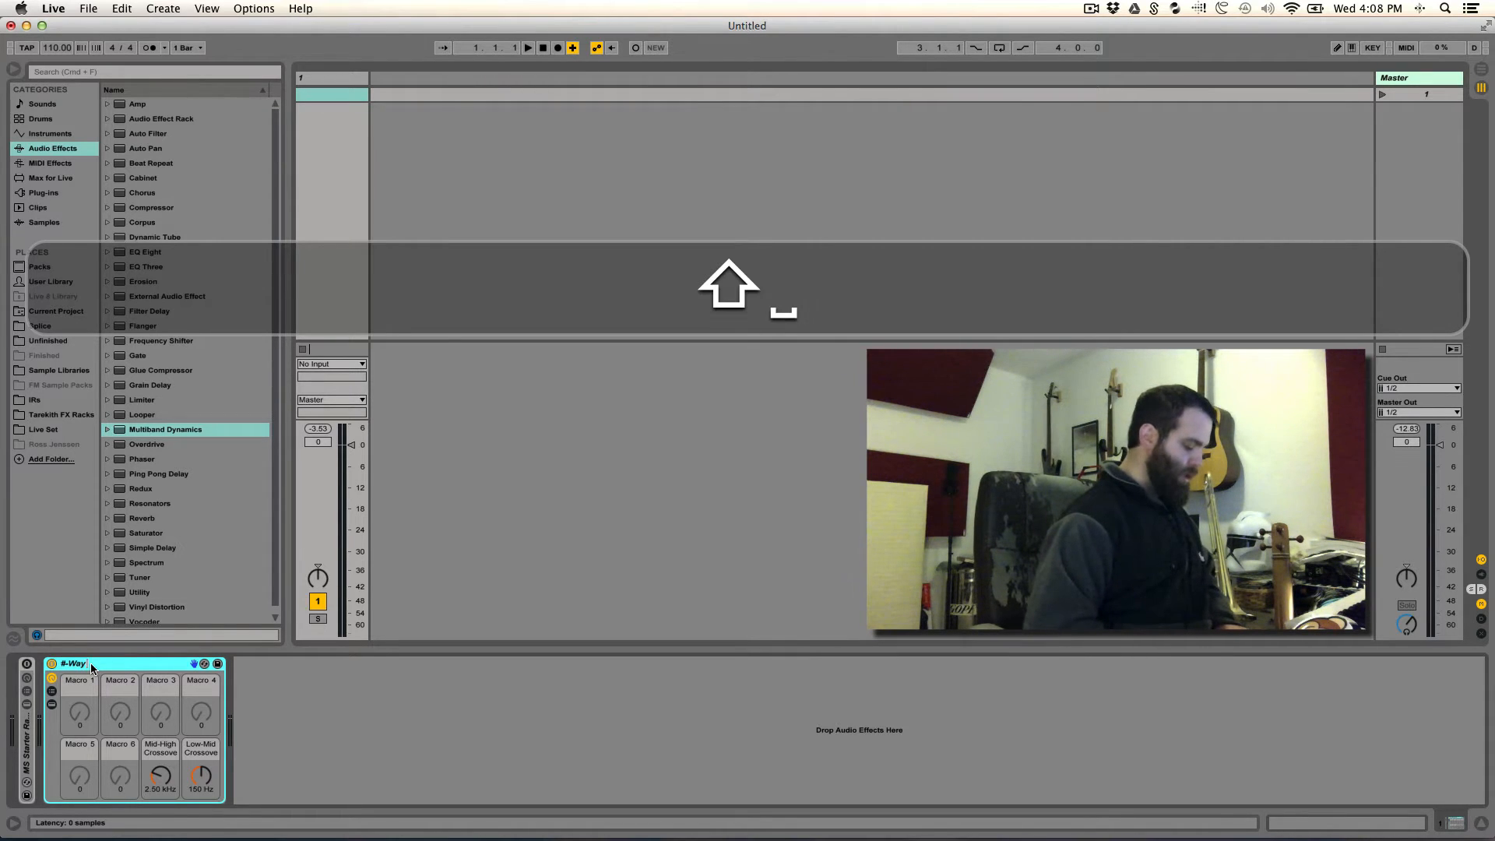
{"action": "type", "text": "X-Over"}
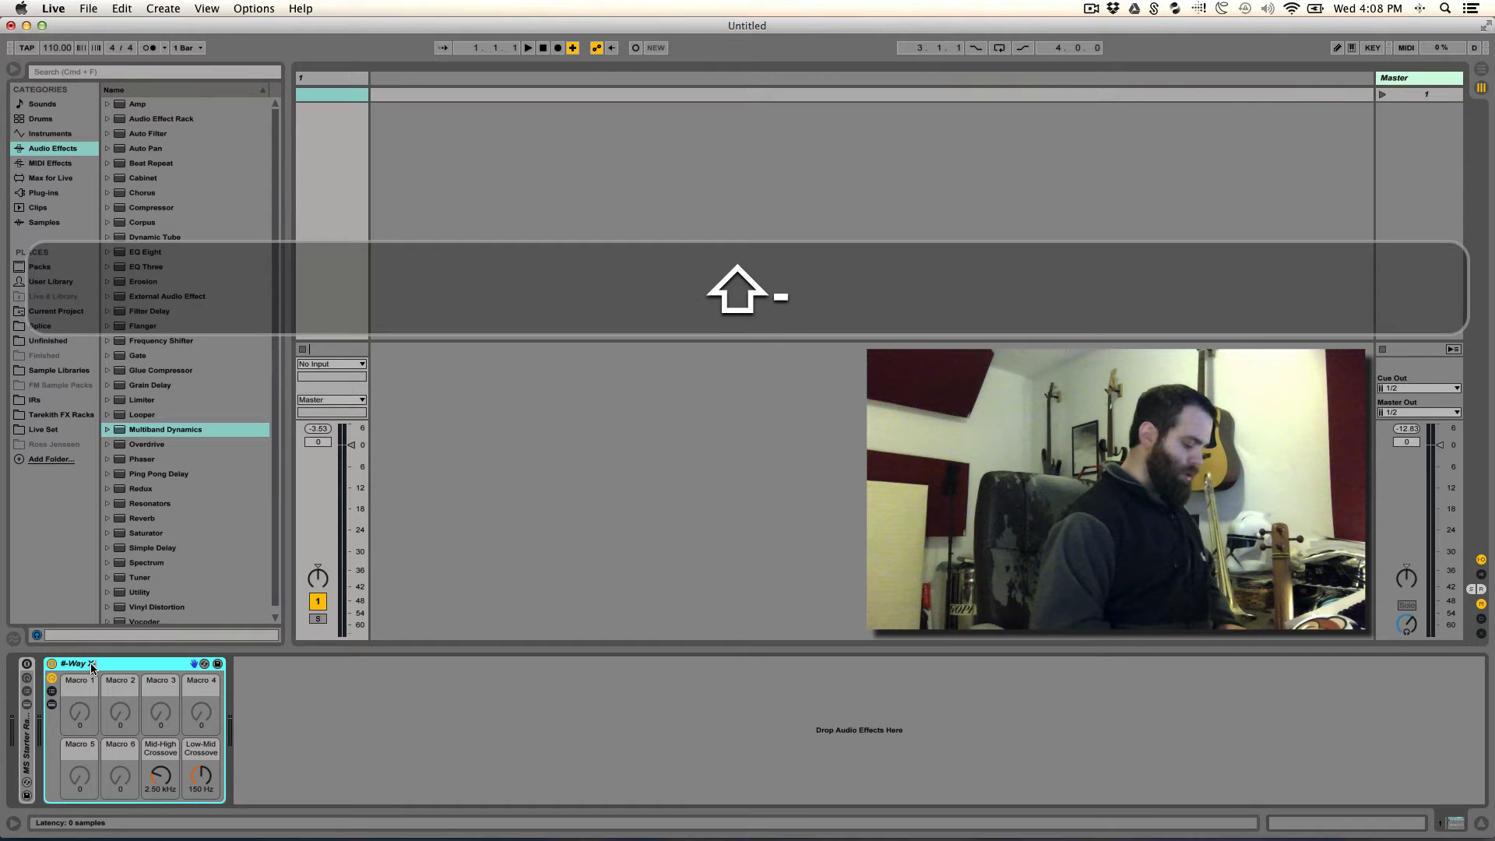
{"action": "type", "text": " Starter"}
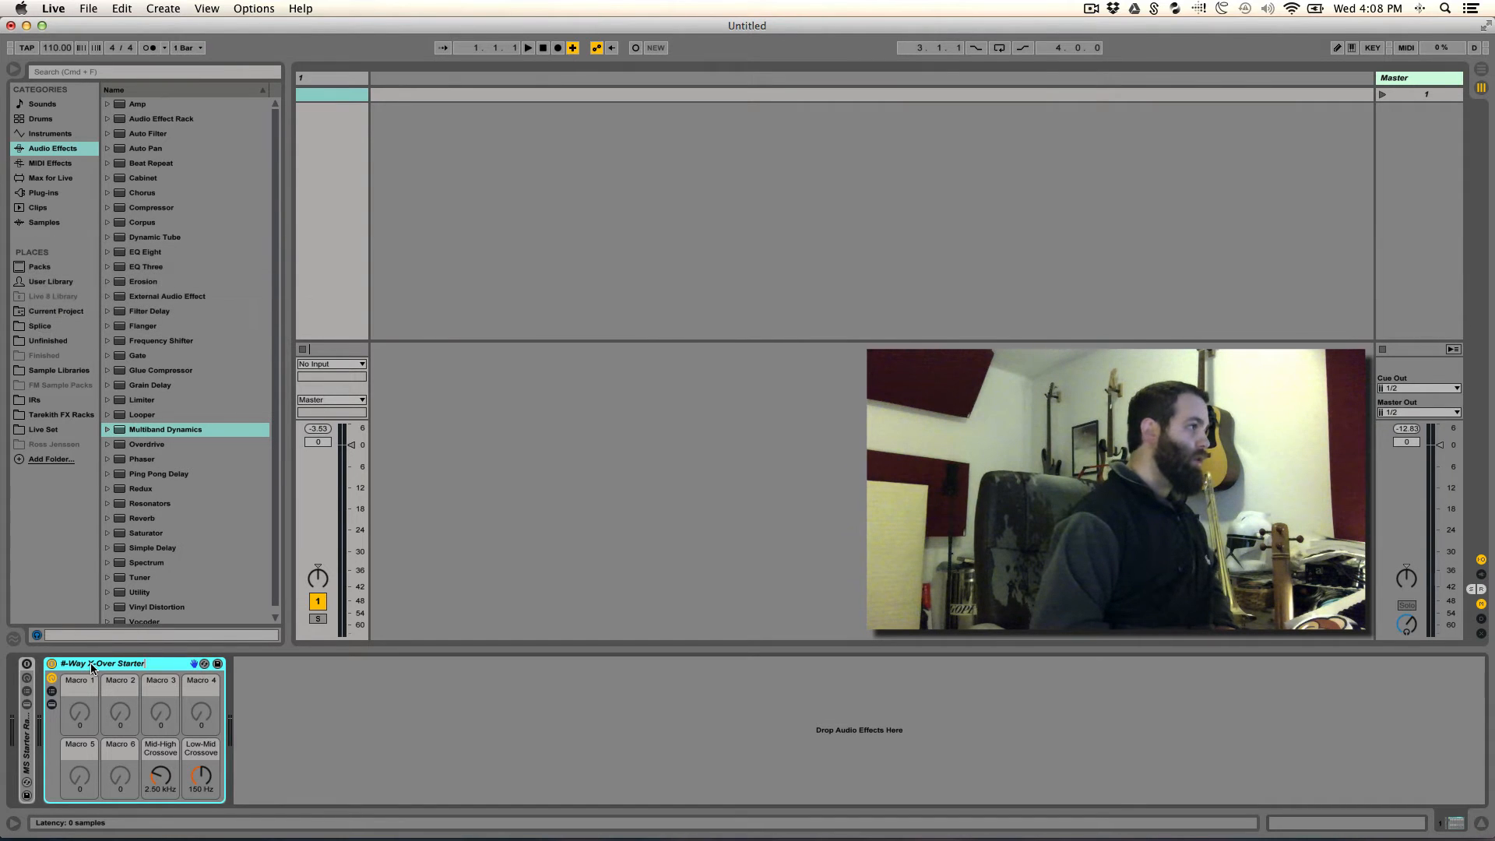
{"action": "type", "text": " - "}
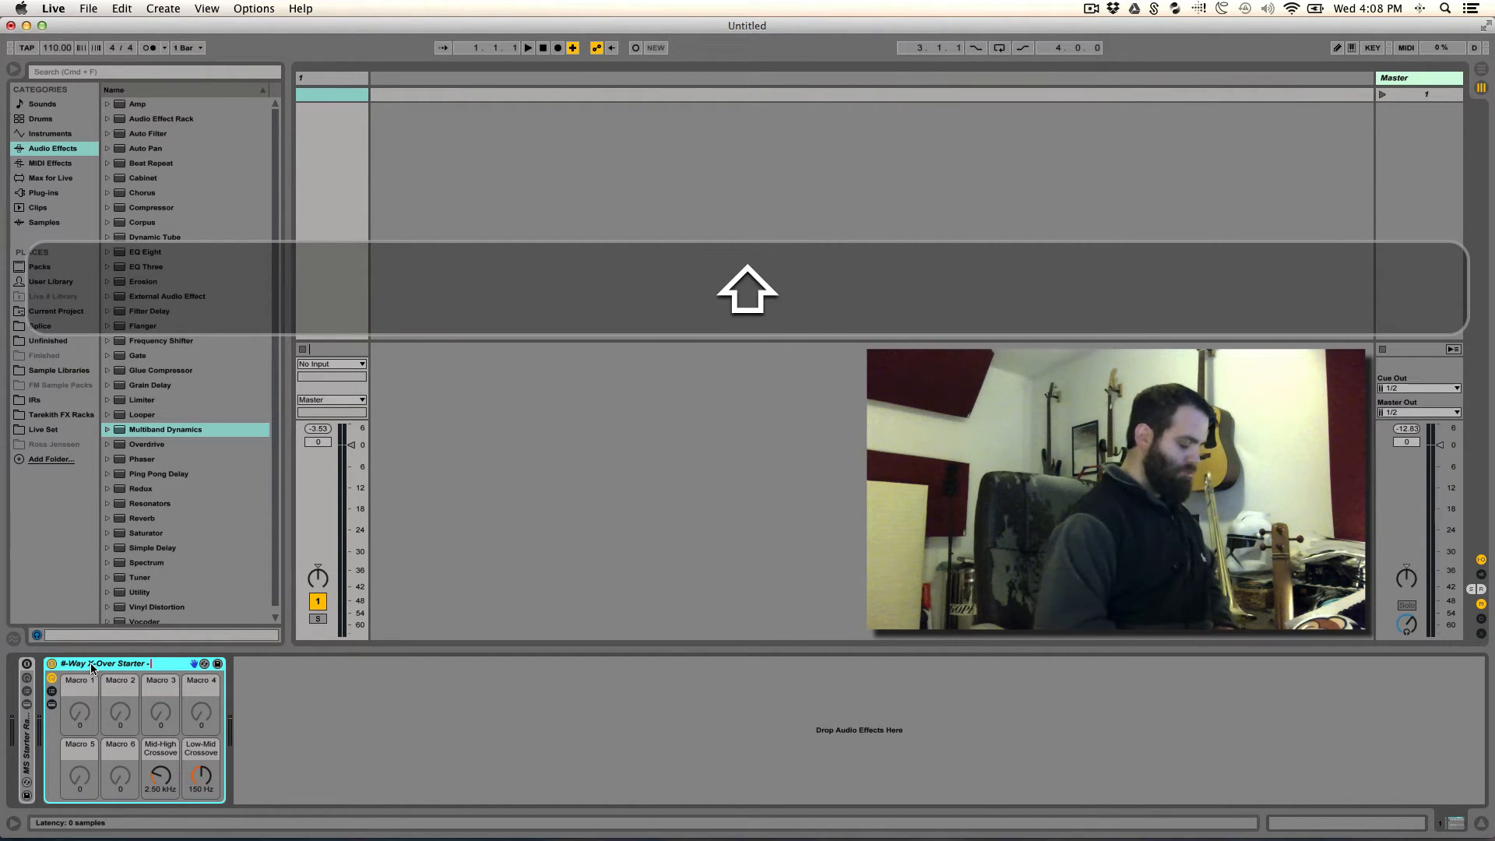
{"action": "type", "text": "MD"}
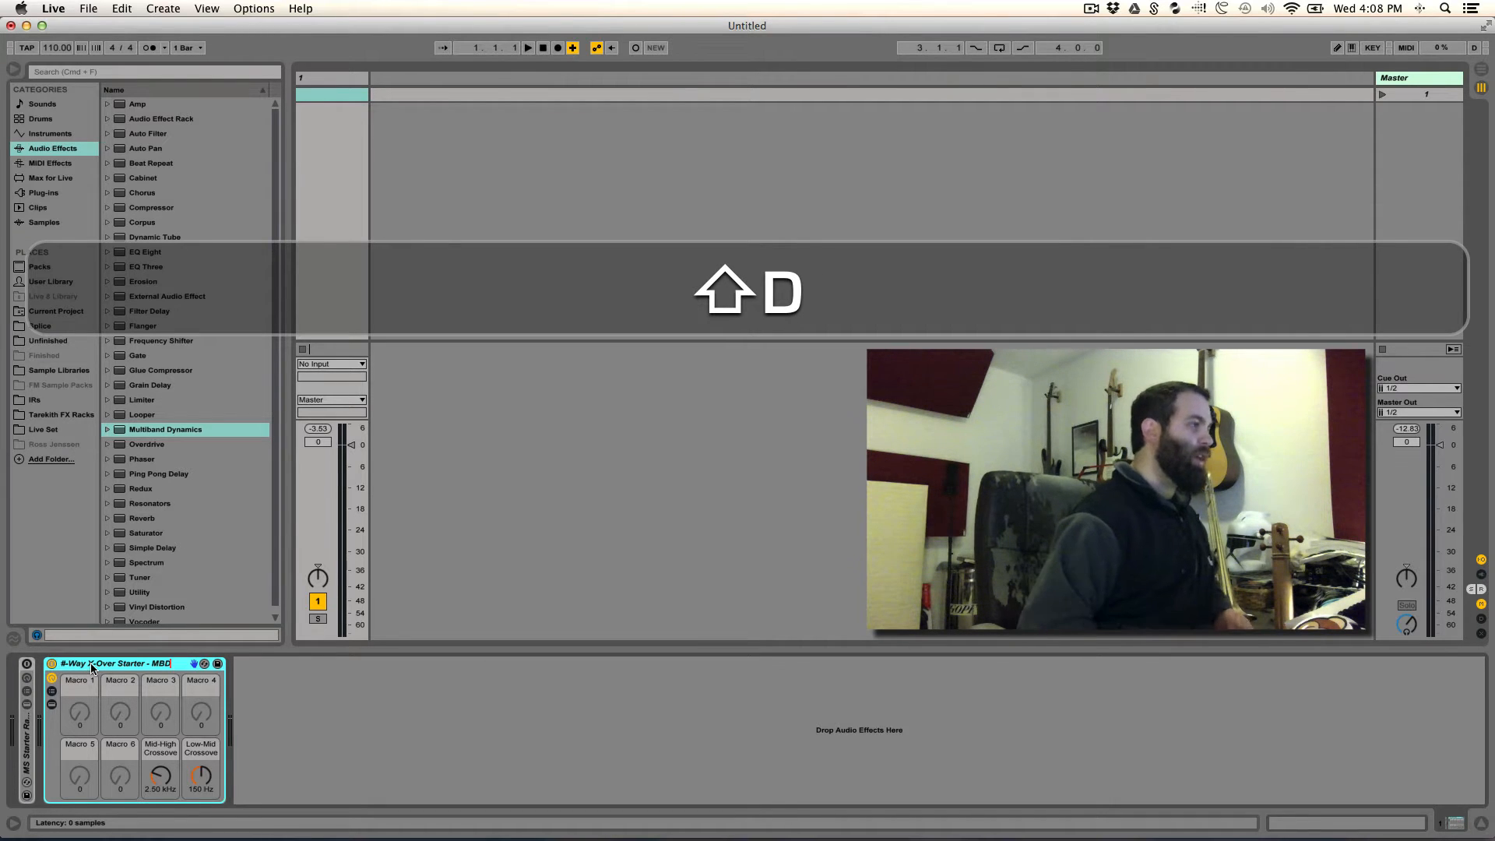
{"action": "key", "text": "Return"}
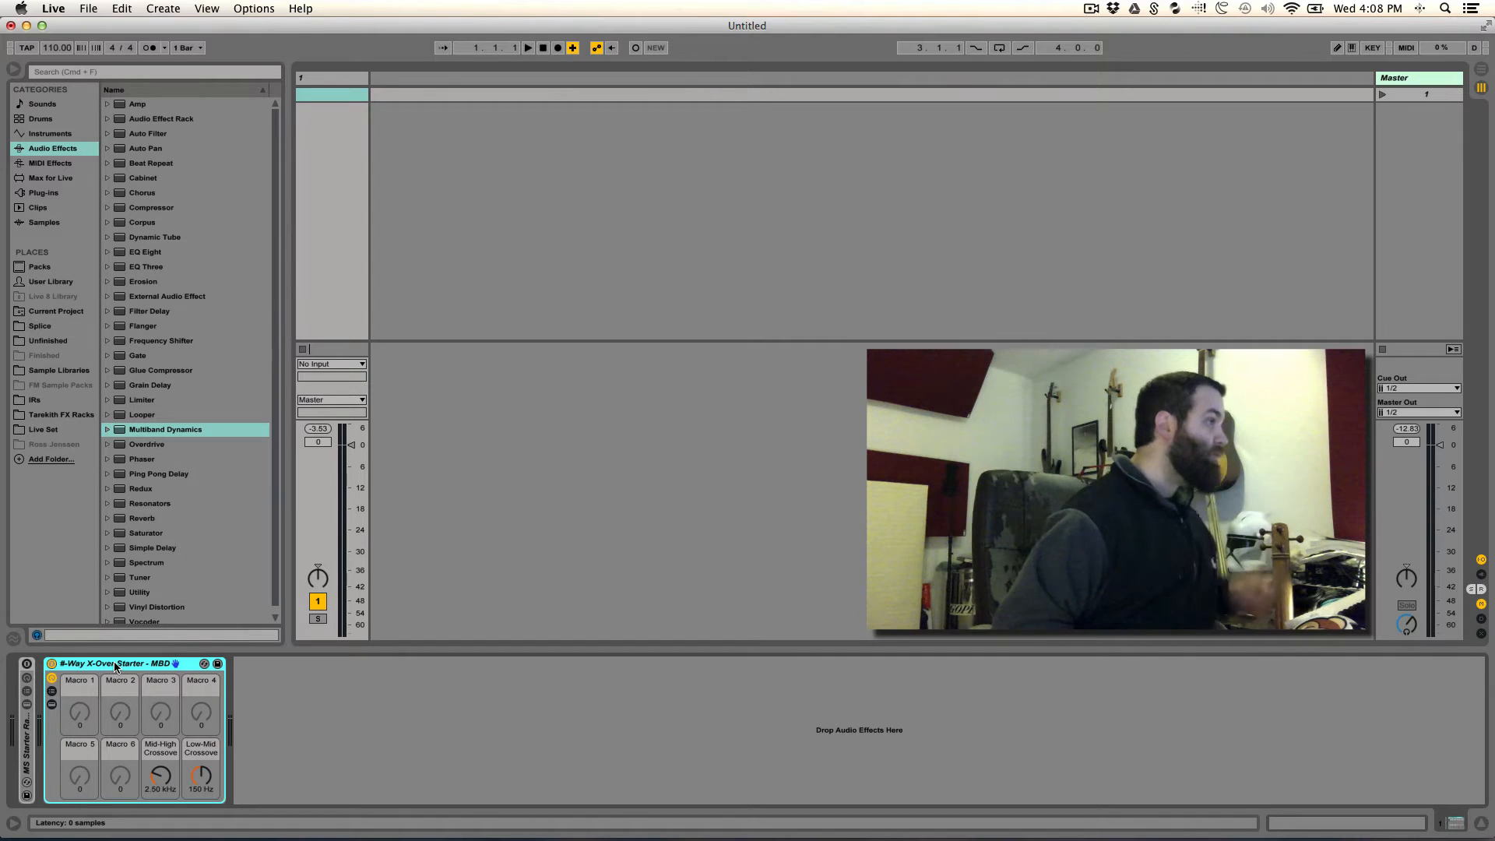
- Replace the leading "#" in the rack's name with 3 so it reads "3-Way X-Over Starter - MBD"
{"action": "key", "text": "ctrl+r"}
{"action": "key", "text": "ctrl+Left"}
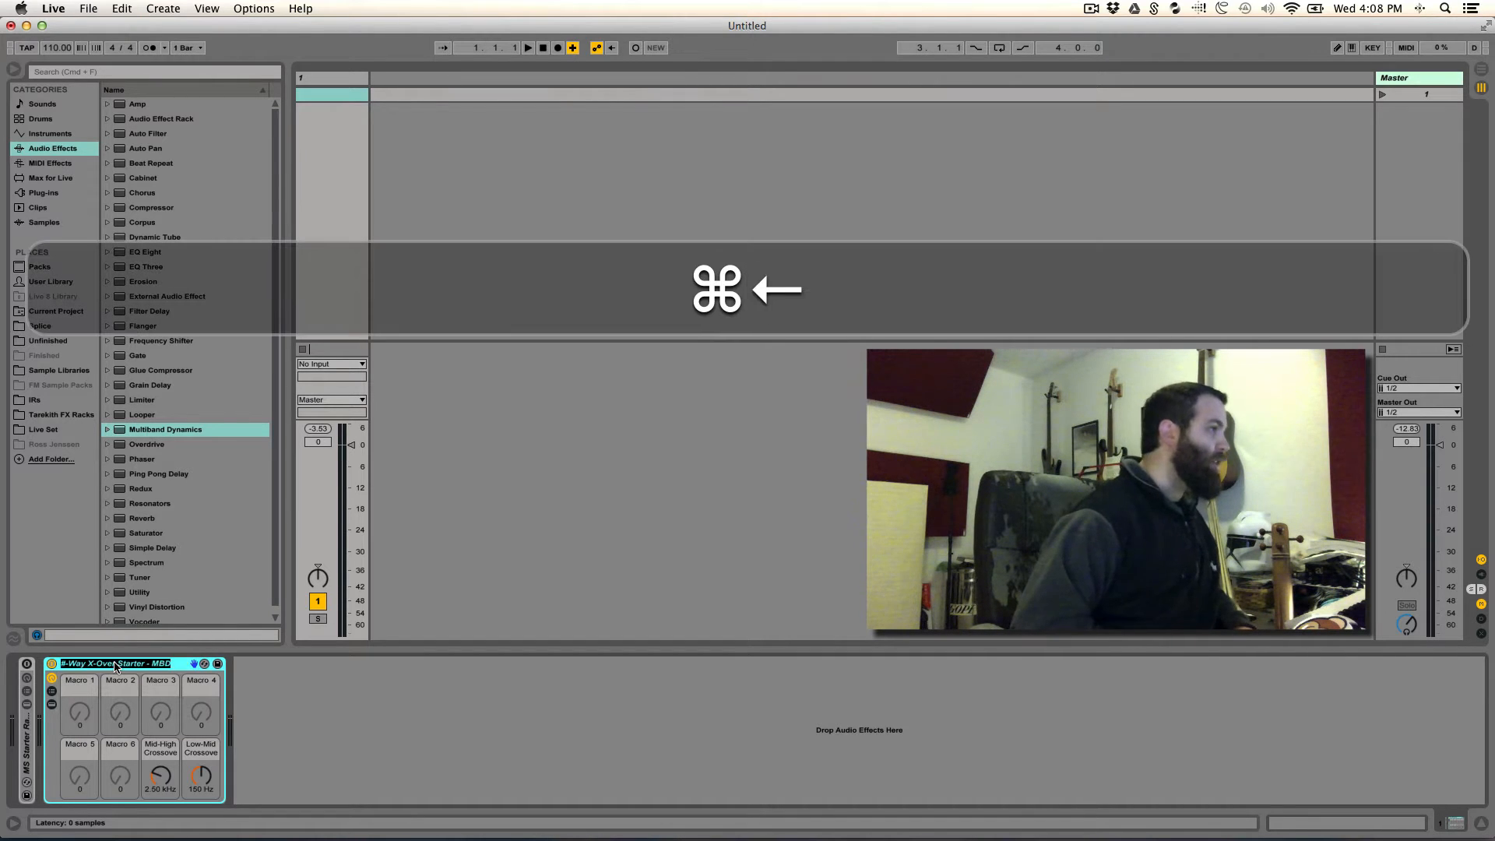
{"action": "key", "text": "Right"}
{"action": "type", "text": "3"}
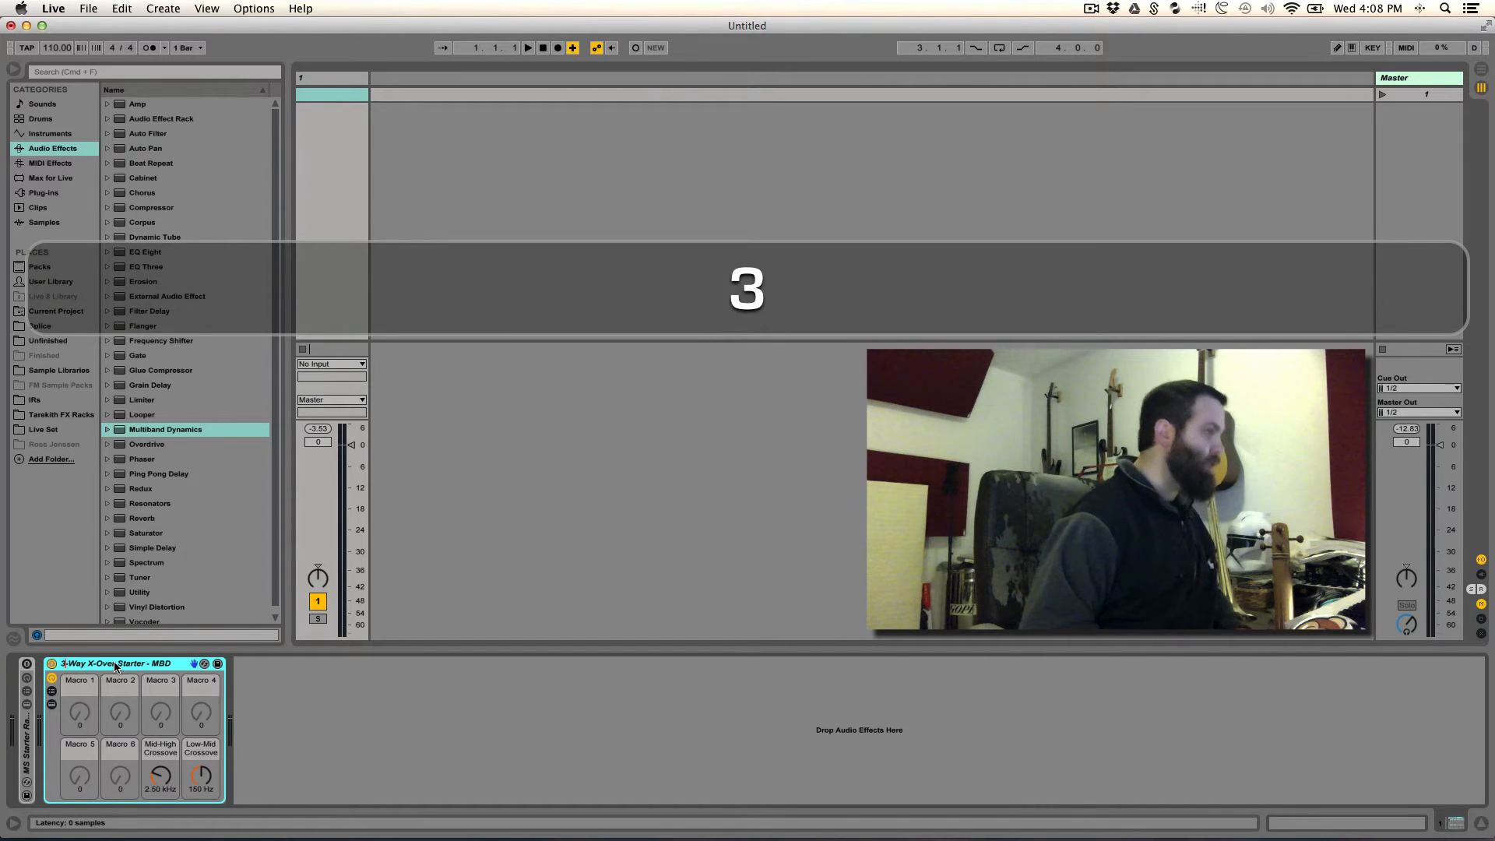
{"action": "key", "text": "Return"}
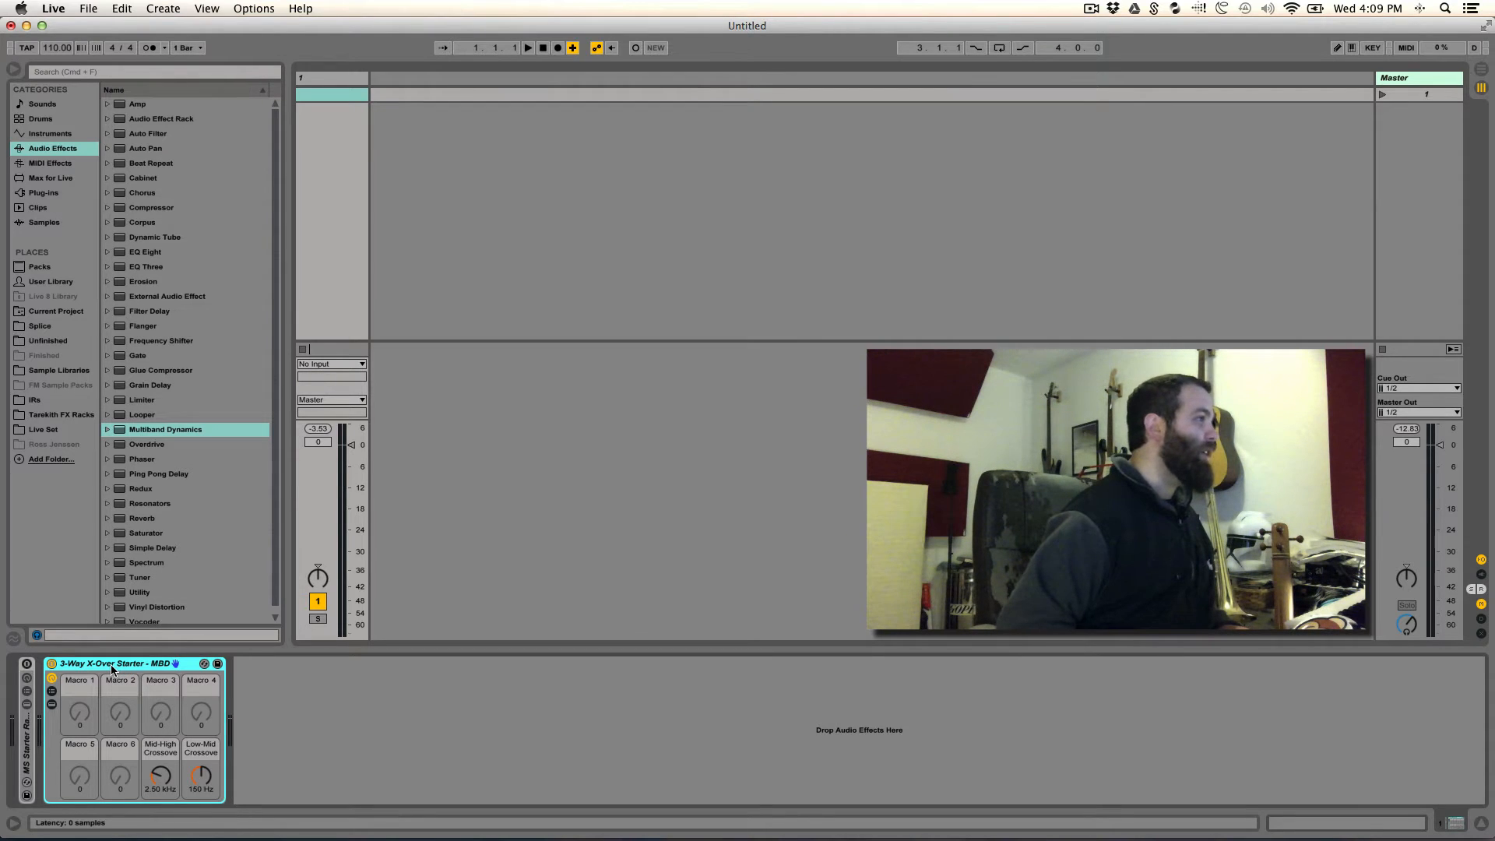
- Save the 3-Way X-Over Starter - MBD rack to the User Library's Advanced Processing folder within Custom Effects & Instruments, and collapse both folders
{"action": "left_click", "coordinate": [43, 282]}
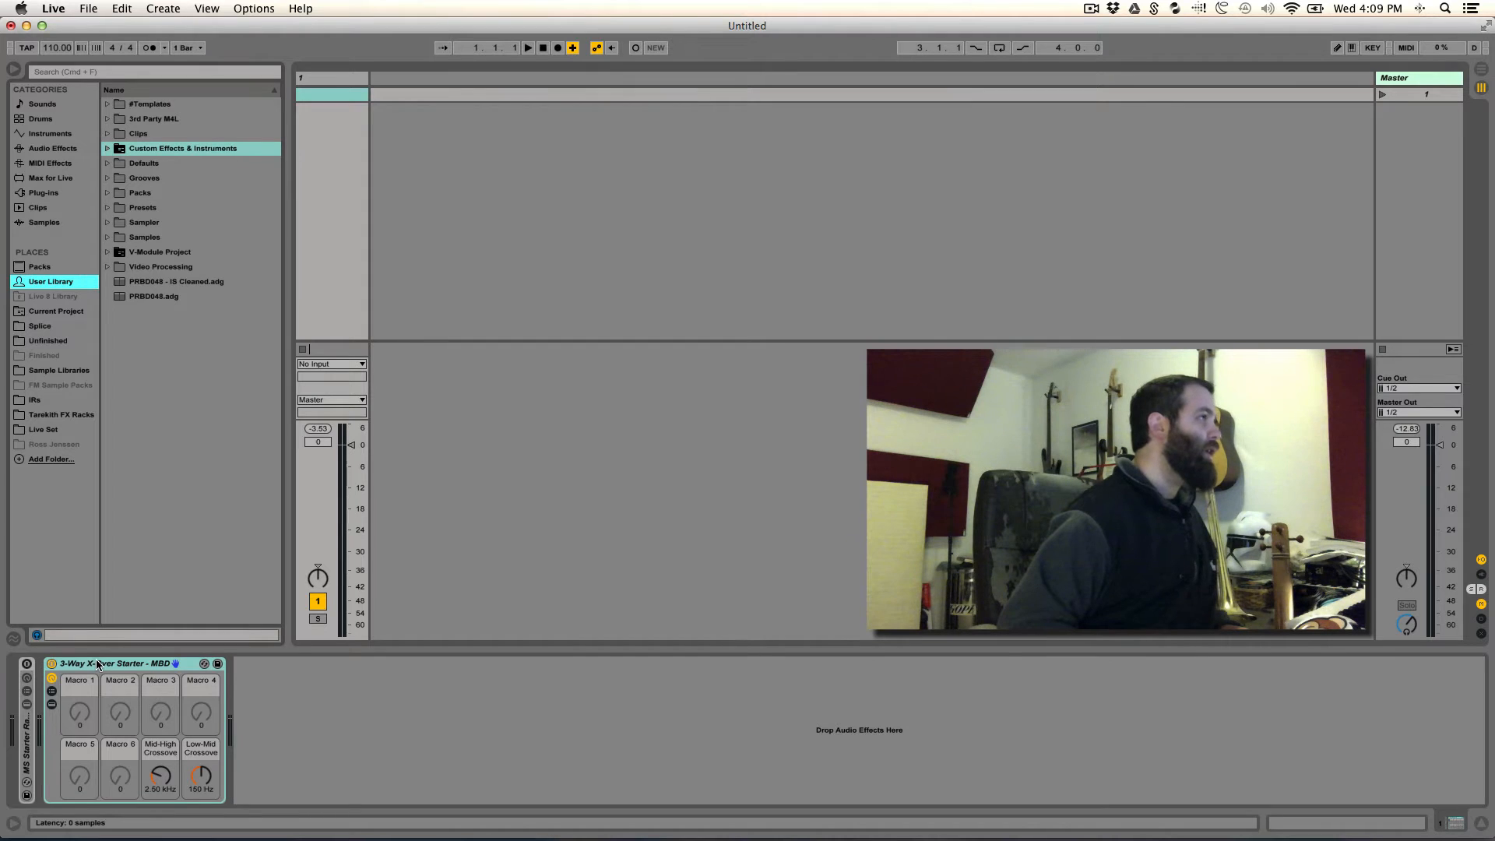
{"action": "left_click", "coordinate": [107, 149]}
{"action": "left_click", "coordinate": [119, 165]}
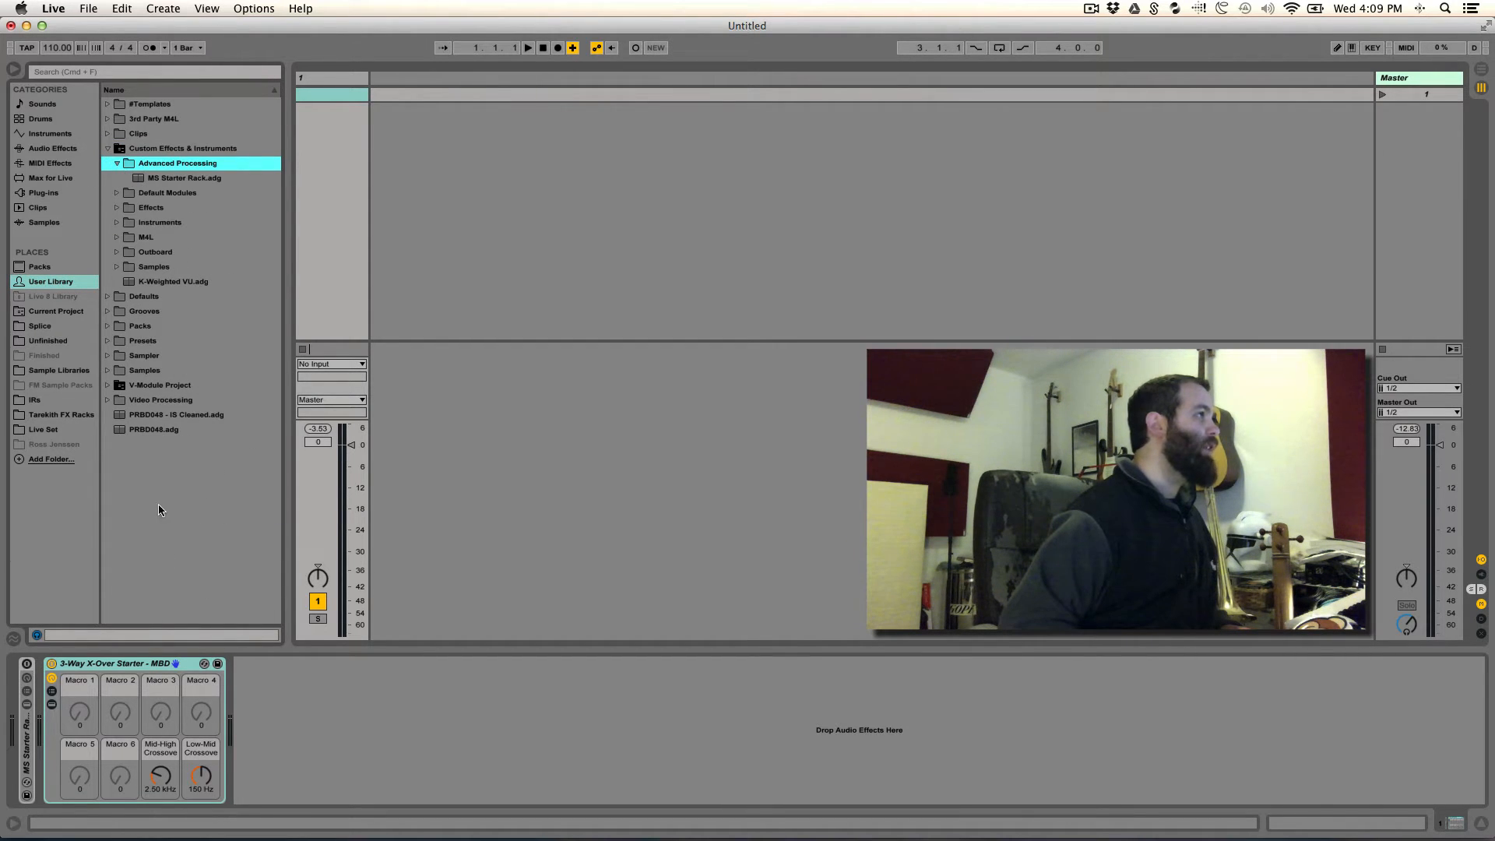
{"action": "left_click_drag", "start_coordinate": [108, 658], "coordinate": [185, 166]}
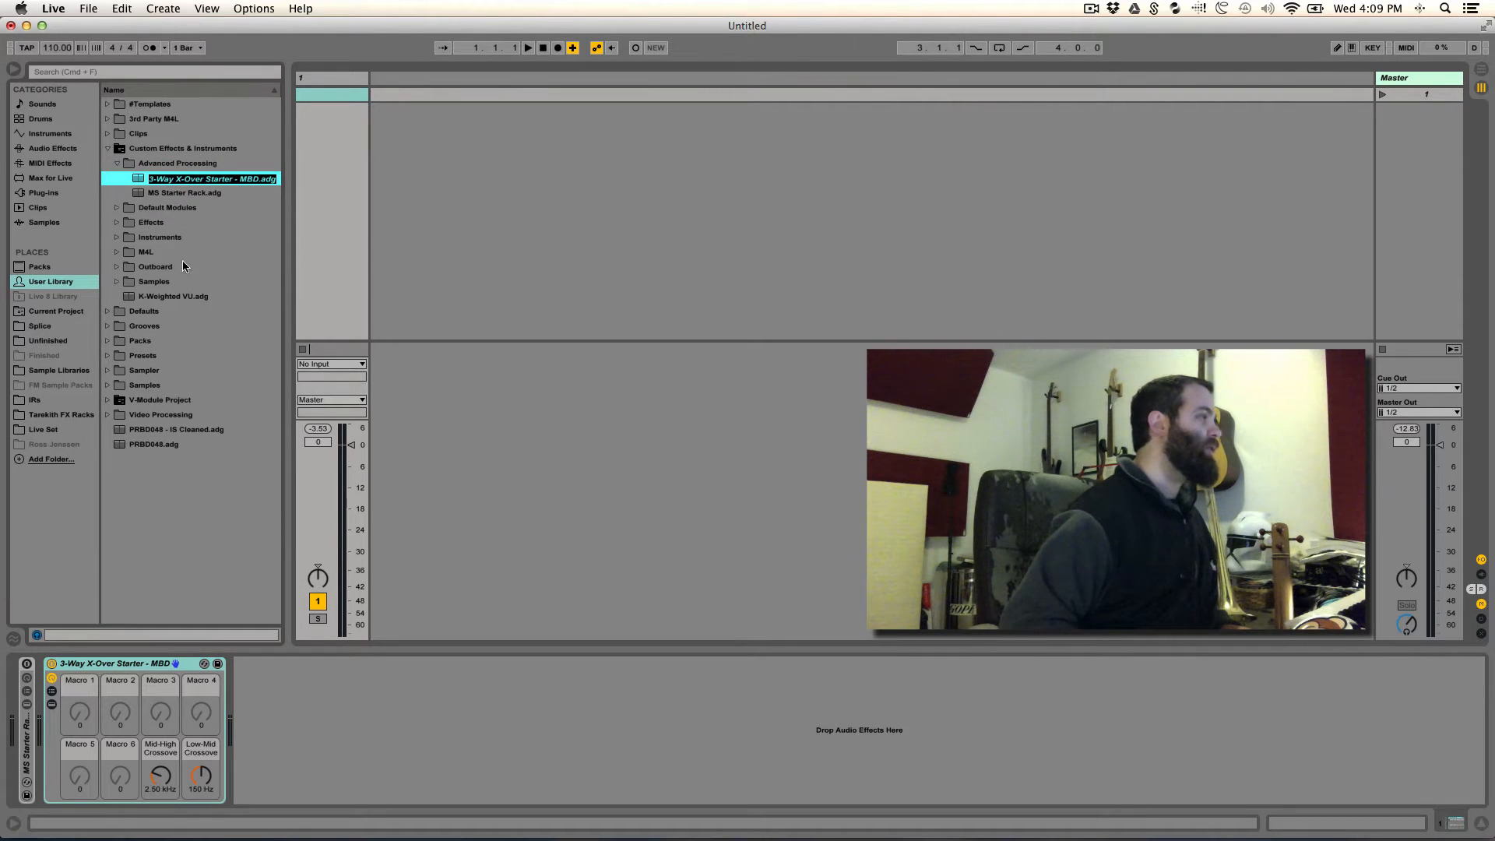
{"action": "key", "text": "Return"}
{"action": "left_click", "coordinate": [117, 162]}
{"action": "left_click", "coordinate": [108, 148]}
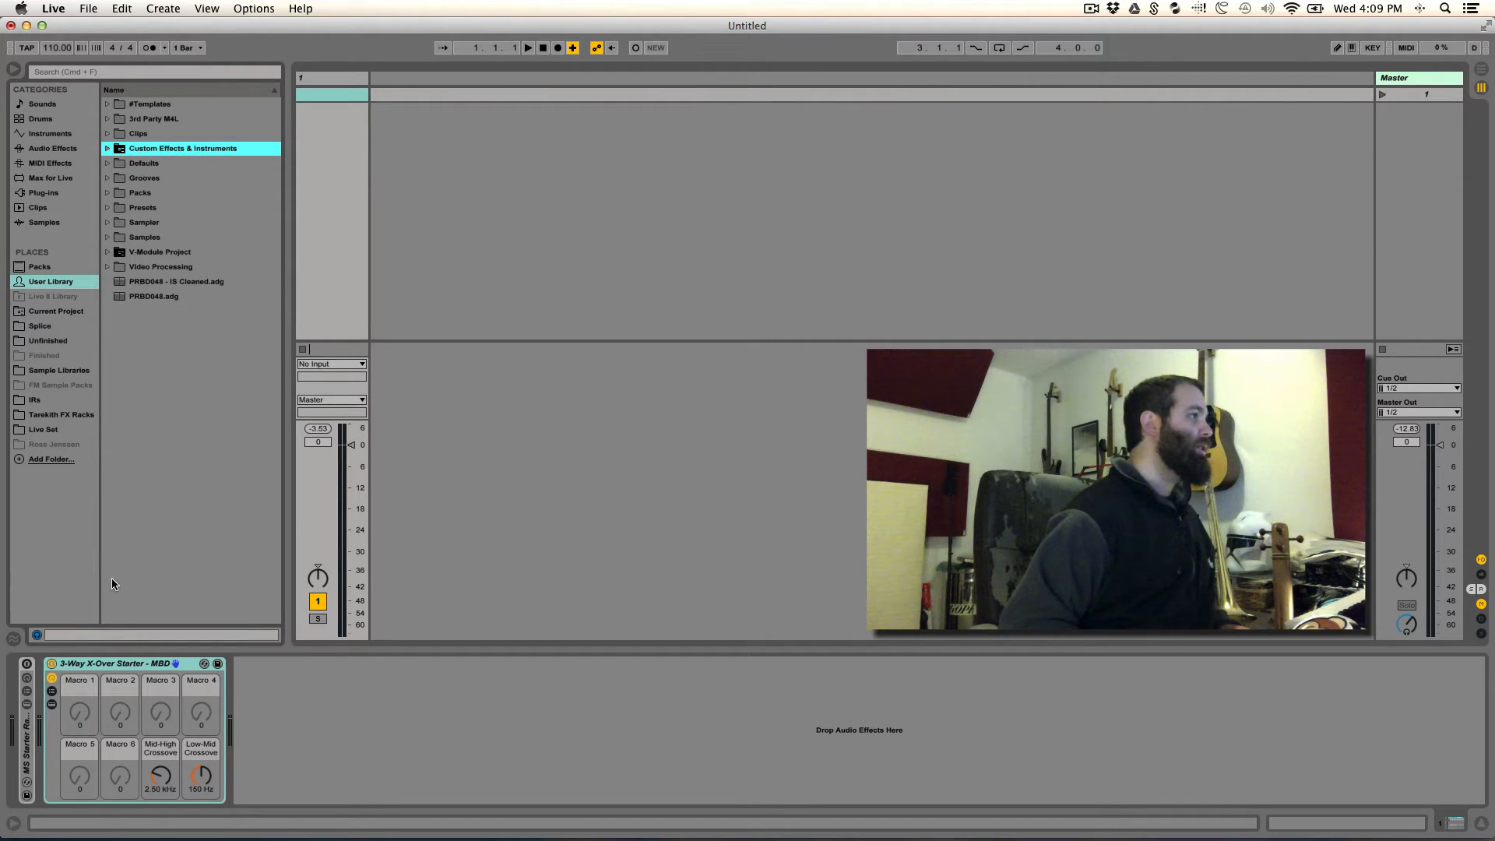
- Fold the 3-Way X-Over rack and add an EQ Eight after it in the device chain
{"action": "double_click", "coordinate": [74, 664]}
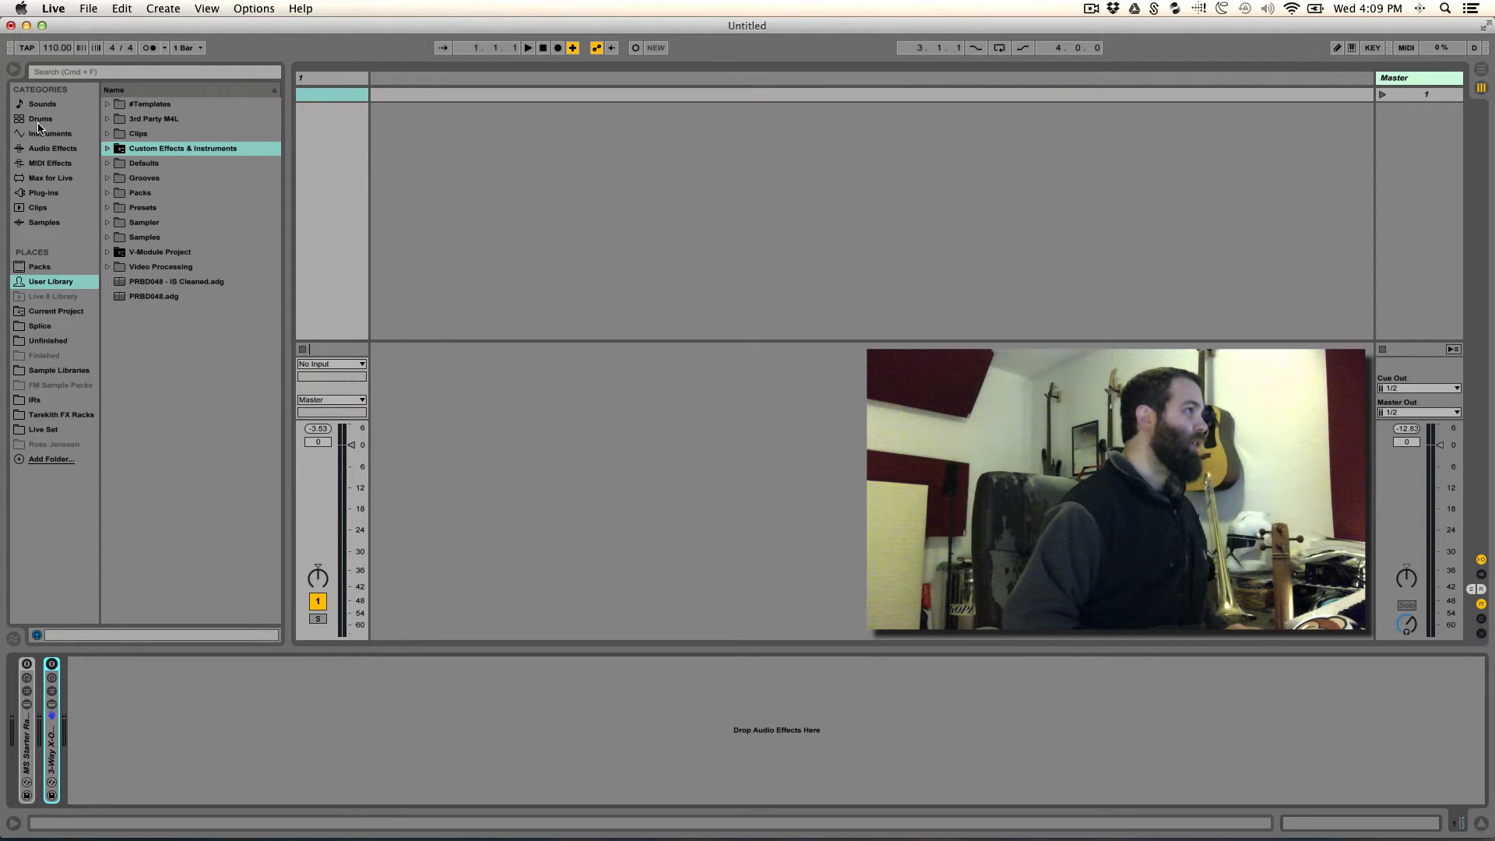
{"action": "left_click", "coordinate": [49, 149]}
{"action": "left_click", "coordinate": [62, 165]}
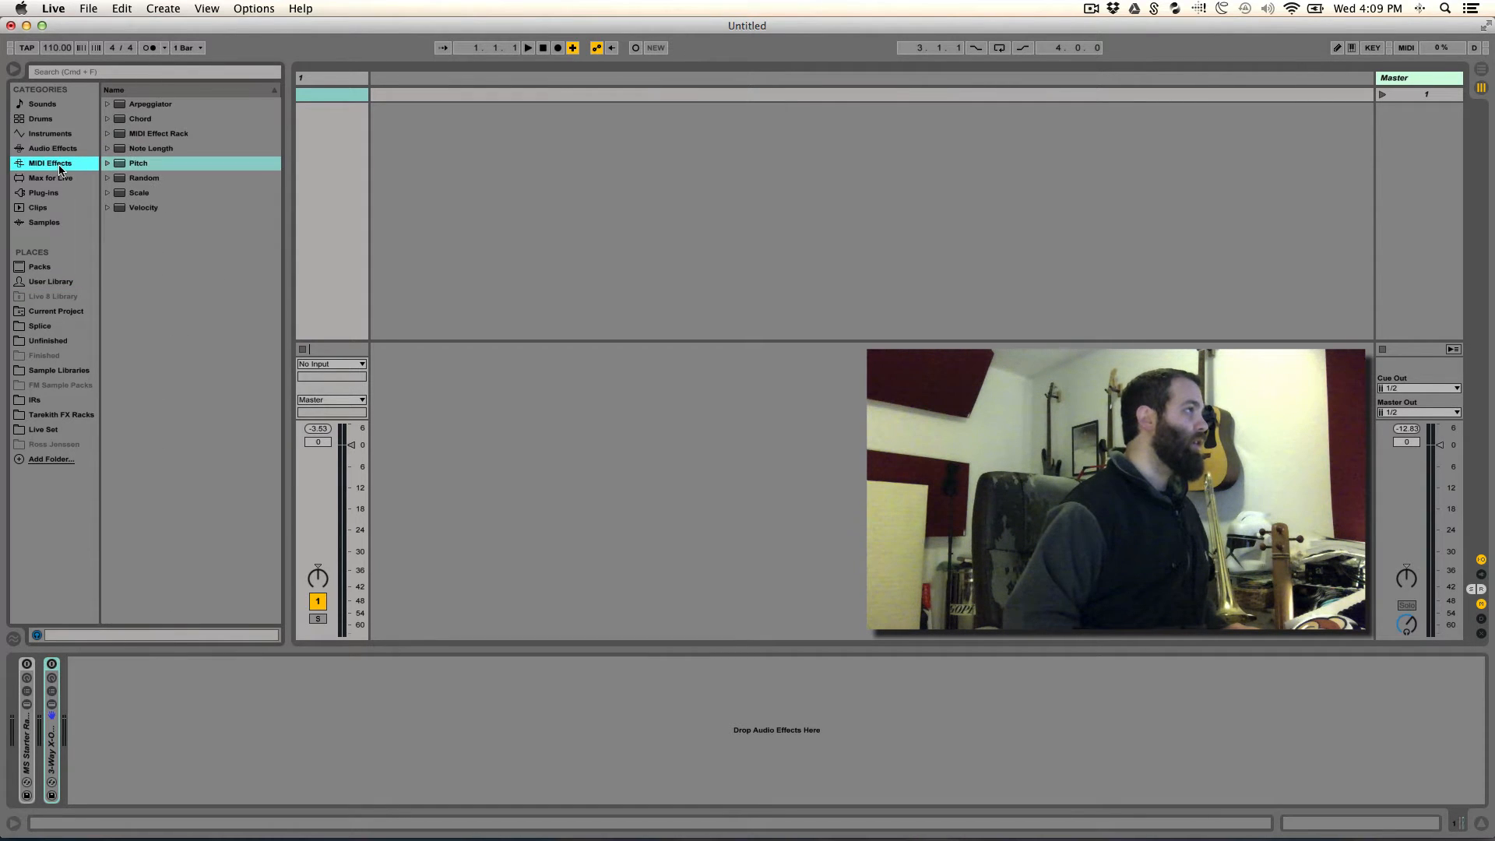
{"action": "left_click", "coordinate": [67, 152]}
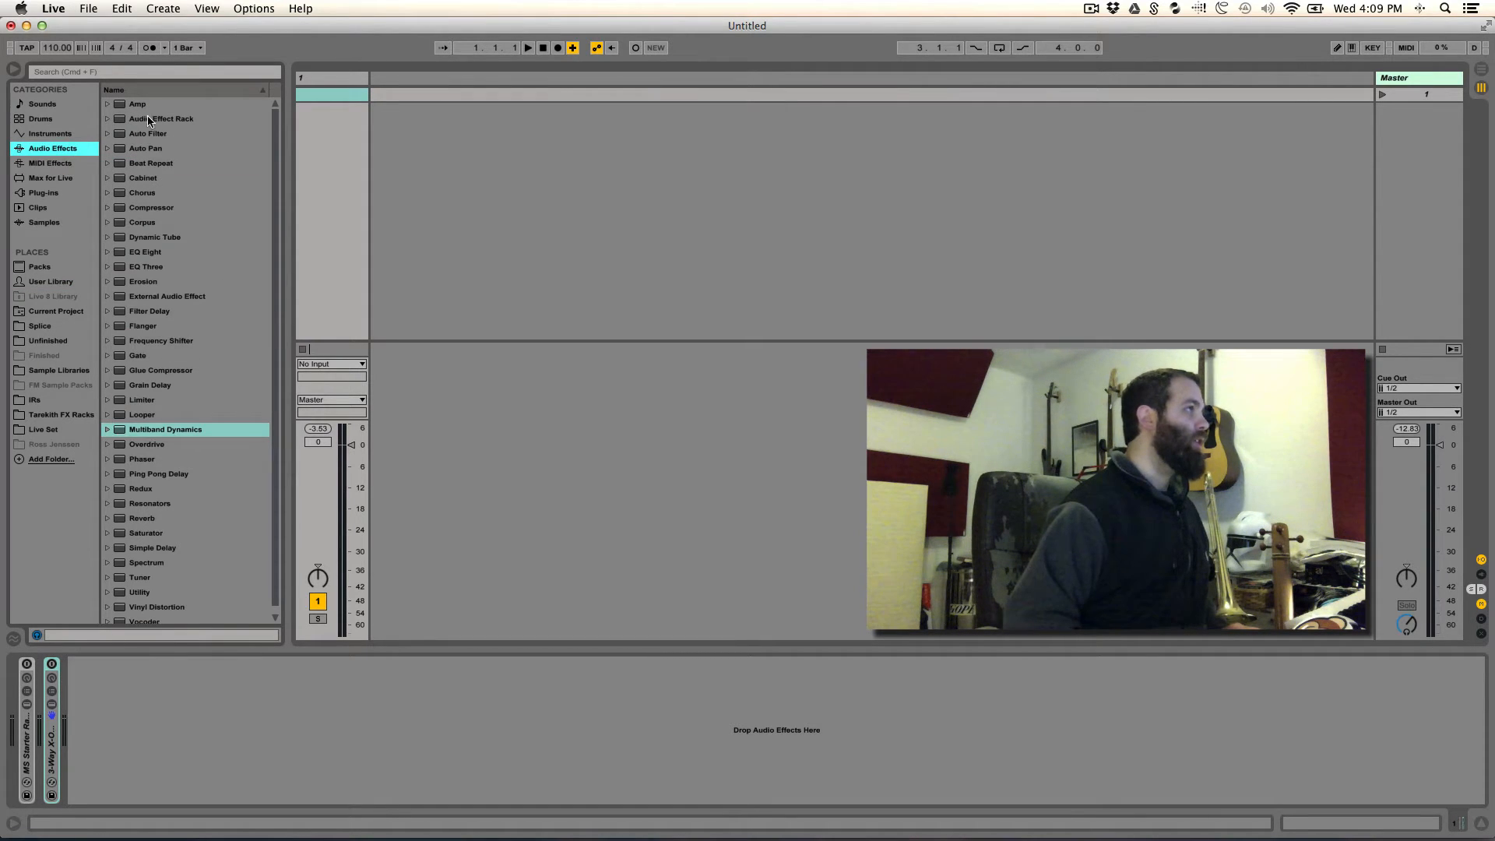
{"action": "left_click", "coordinate": [147, 255]}
{"action": "left_click_drag", "start_coordinate": [145, 256], "coordinate": [367, 724]}
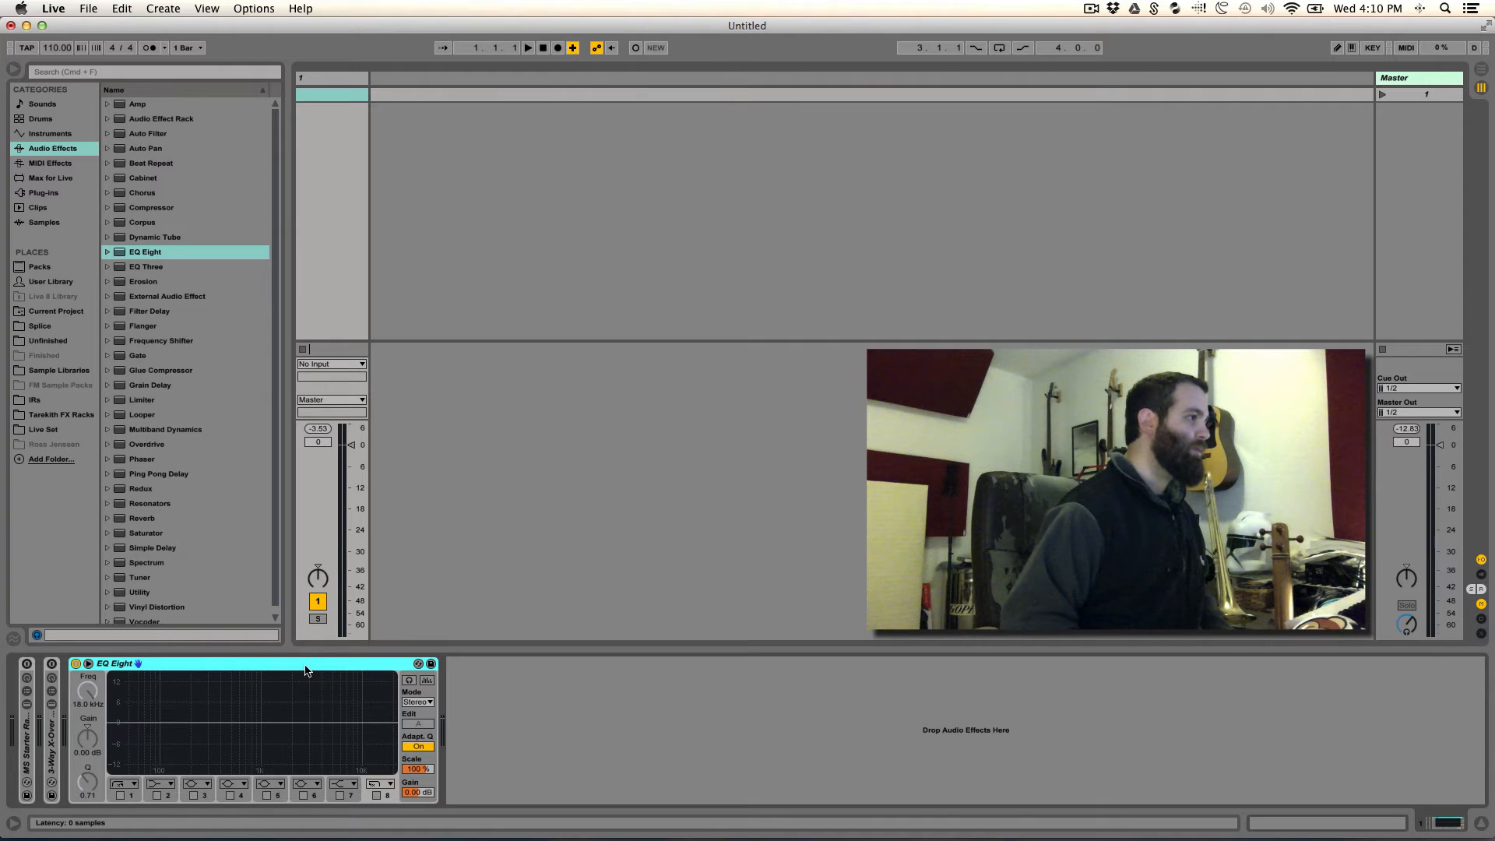
- Enable band 8 of the EQ Eight and set its filter type to the gentler-slope high cut
{"action": "left_click", "coordinate": [376, 795]}
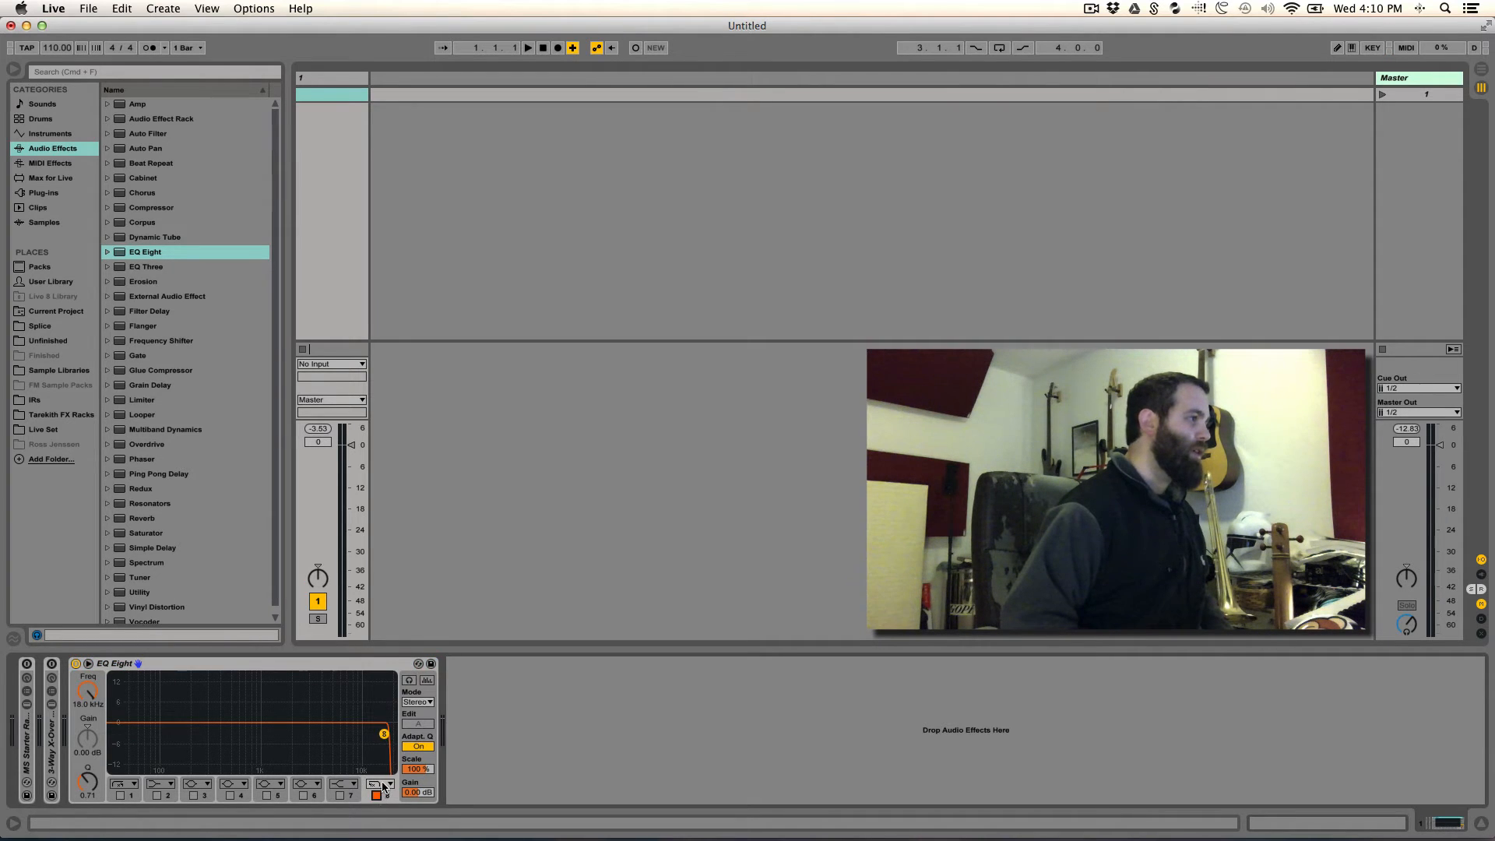
{"action": "left_click", "coordinate": [387, 784]}
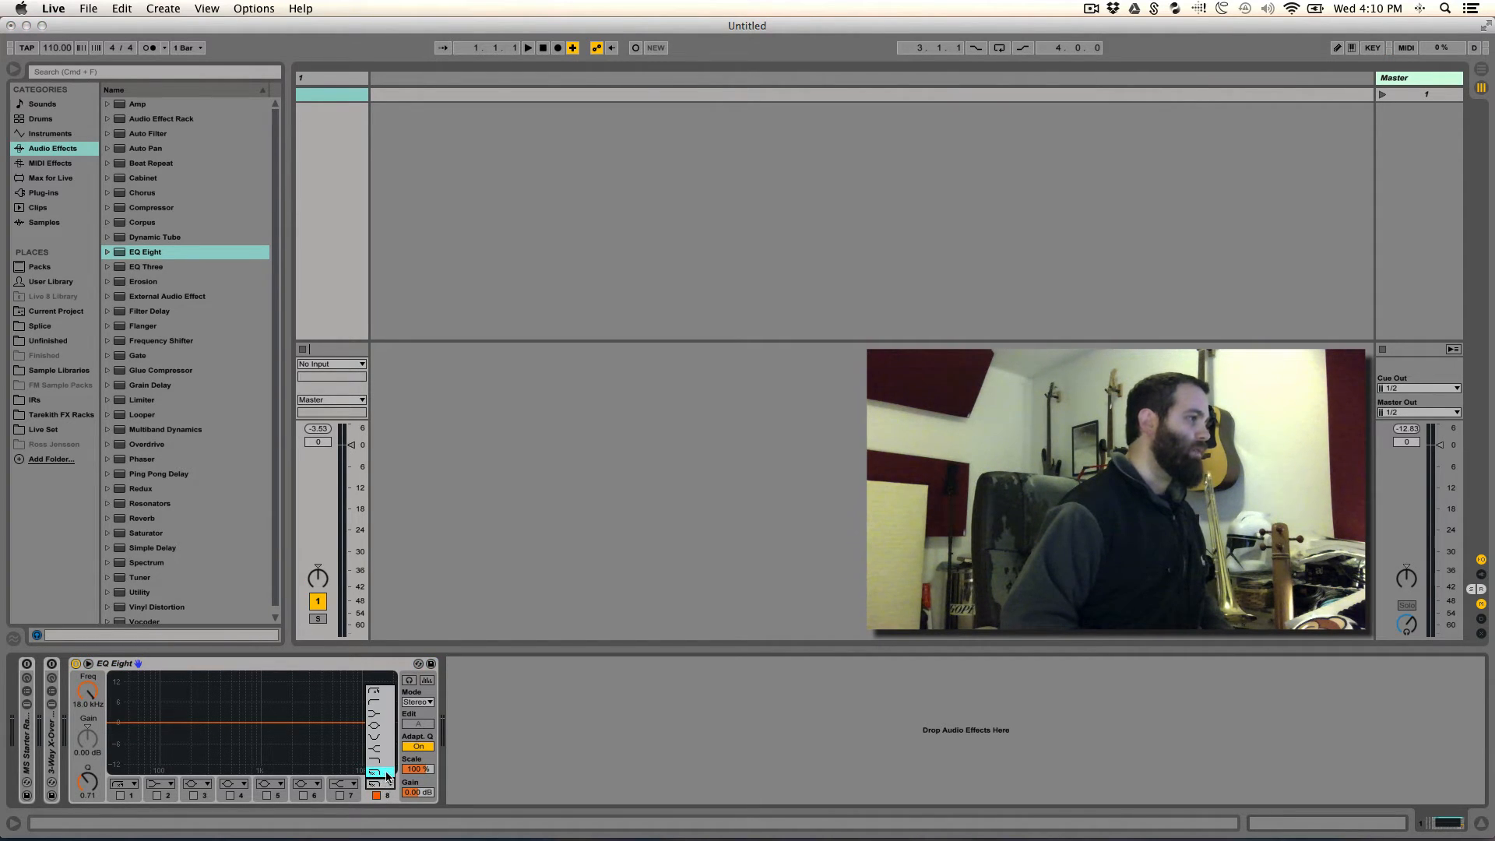
{"action": "left_click", "coordinate": [385, 775]}
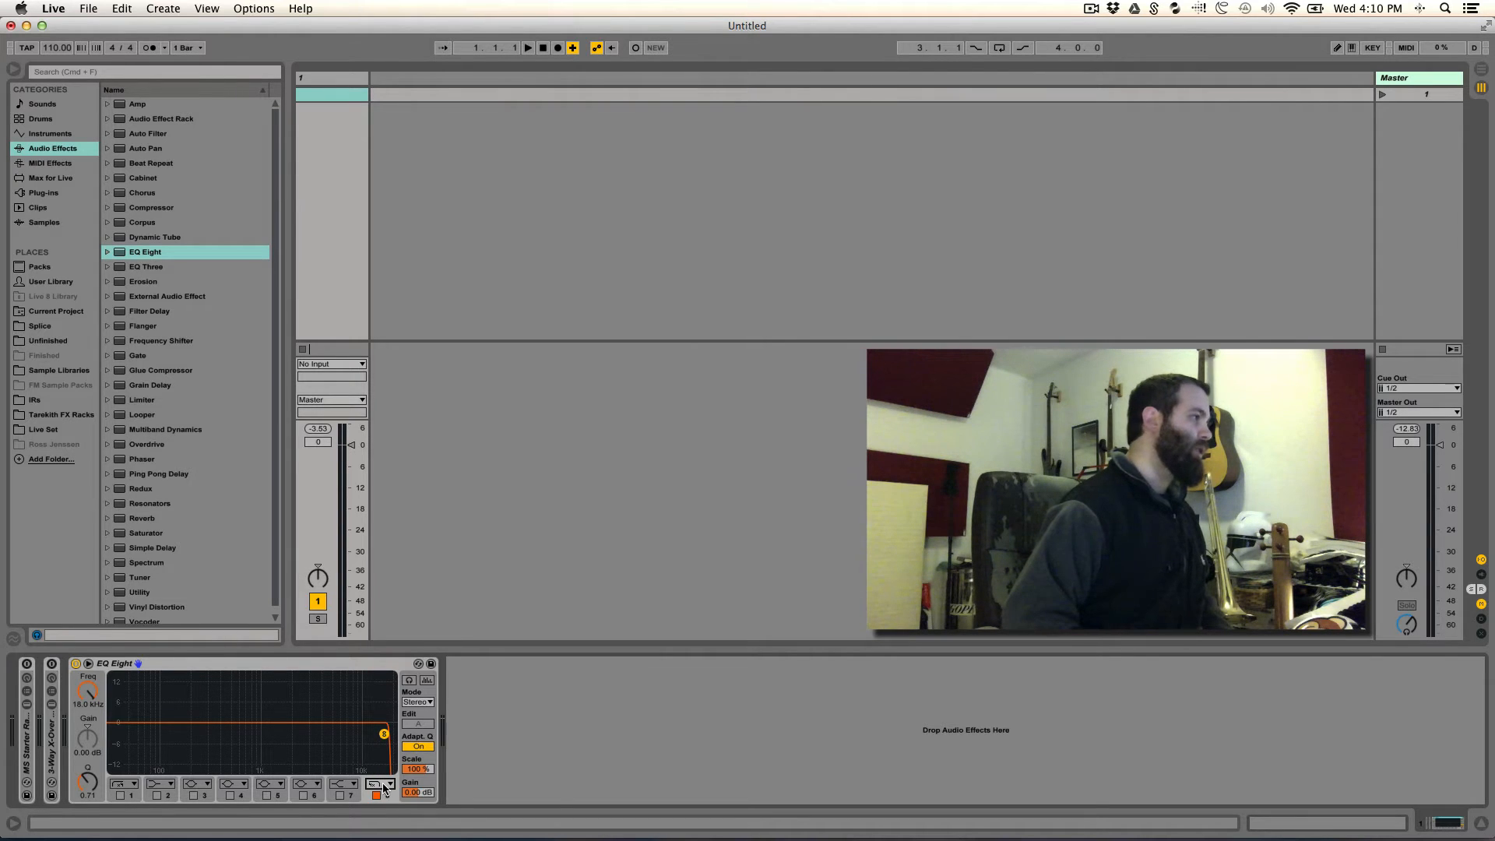
{"action": "left_click", "coordinate": [383, 784]}
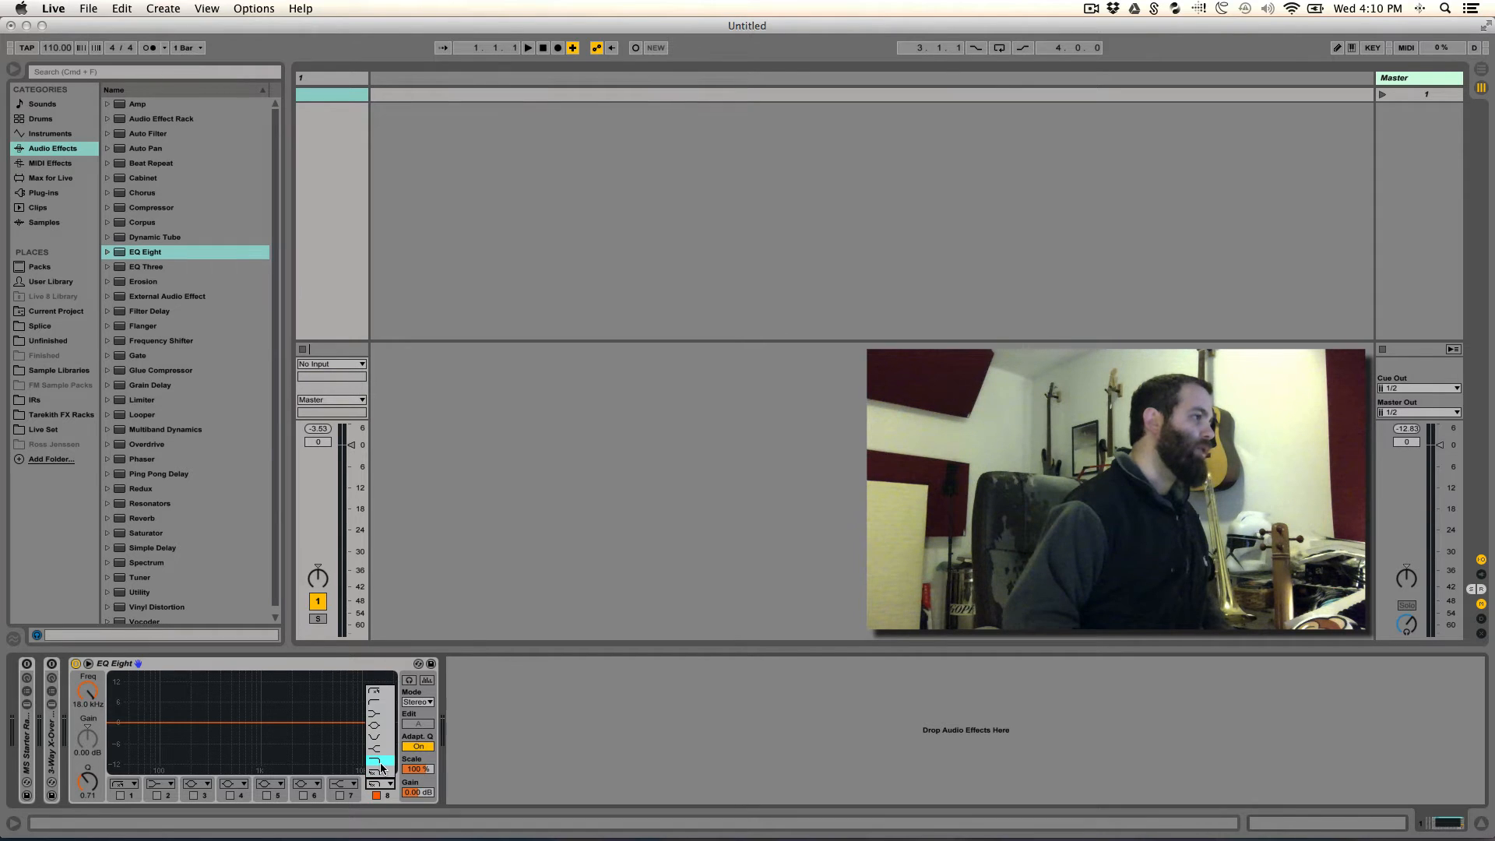
{"action": "left_click", "coordinate": [380, 762]}
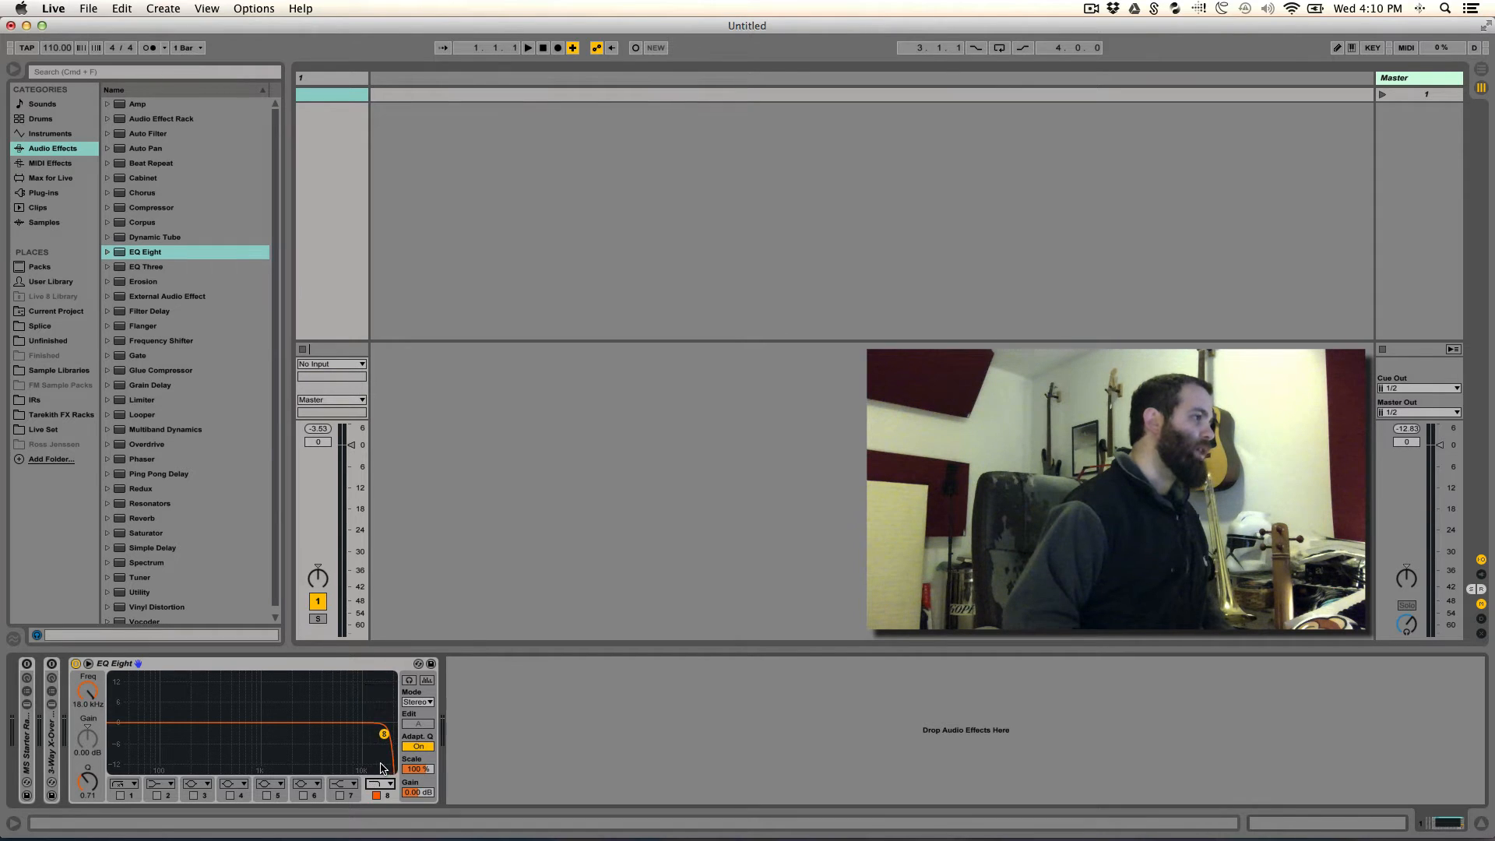
- Set EQ Eight band 1 to the gentler-slope low cut and turn band 8 off
{"action": "left_click", "coordinate": [131, 786]}
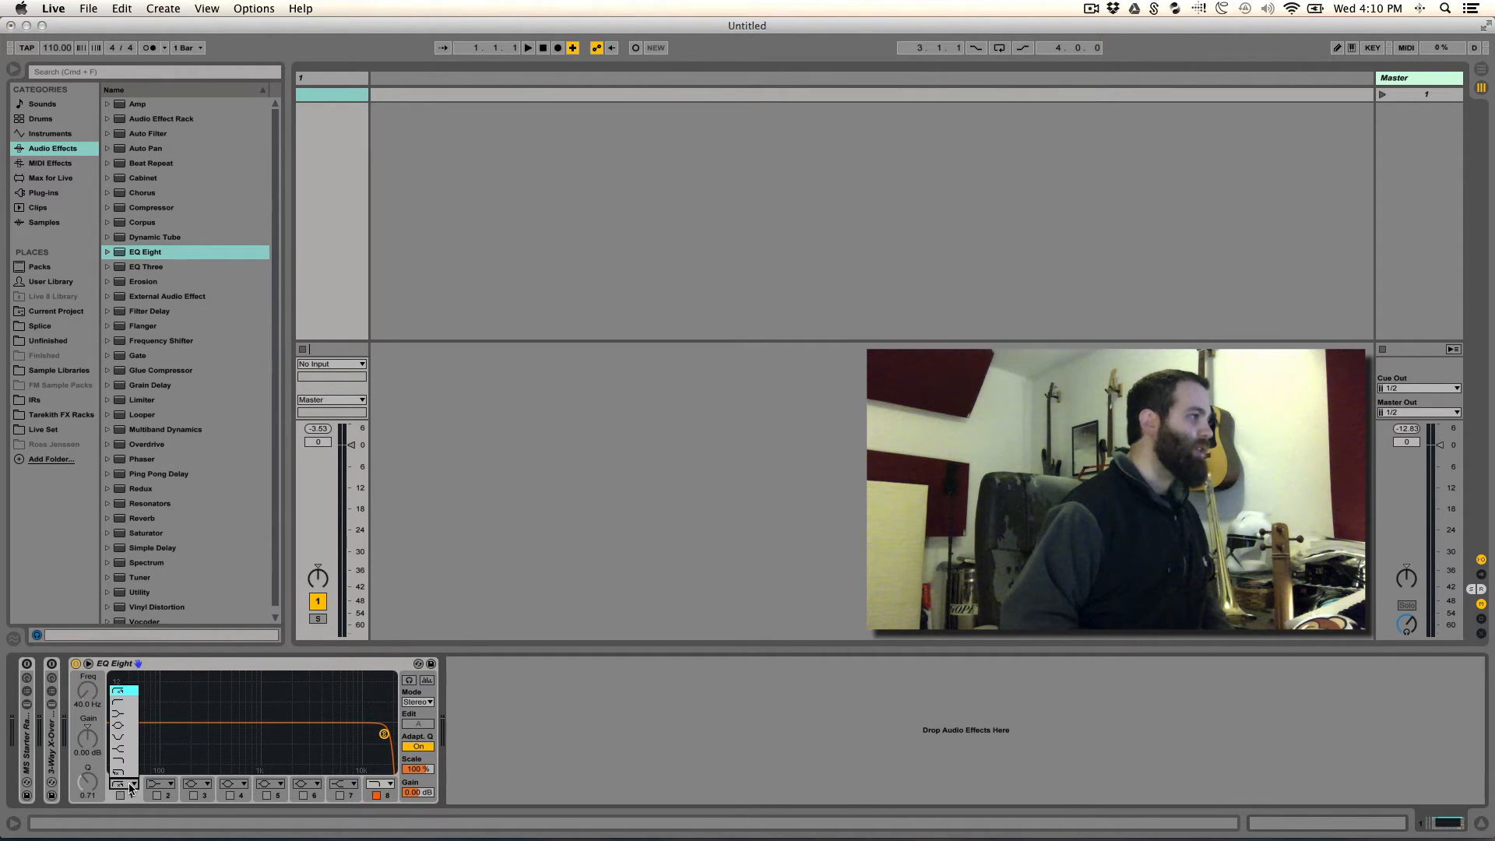
{"action": "left_click", "coordinate": [127, 704]}
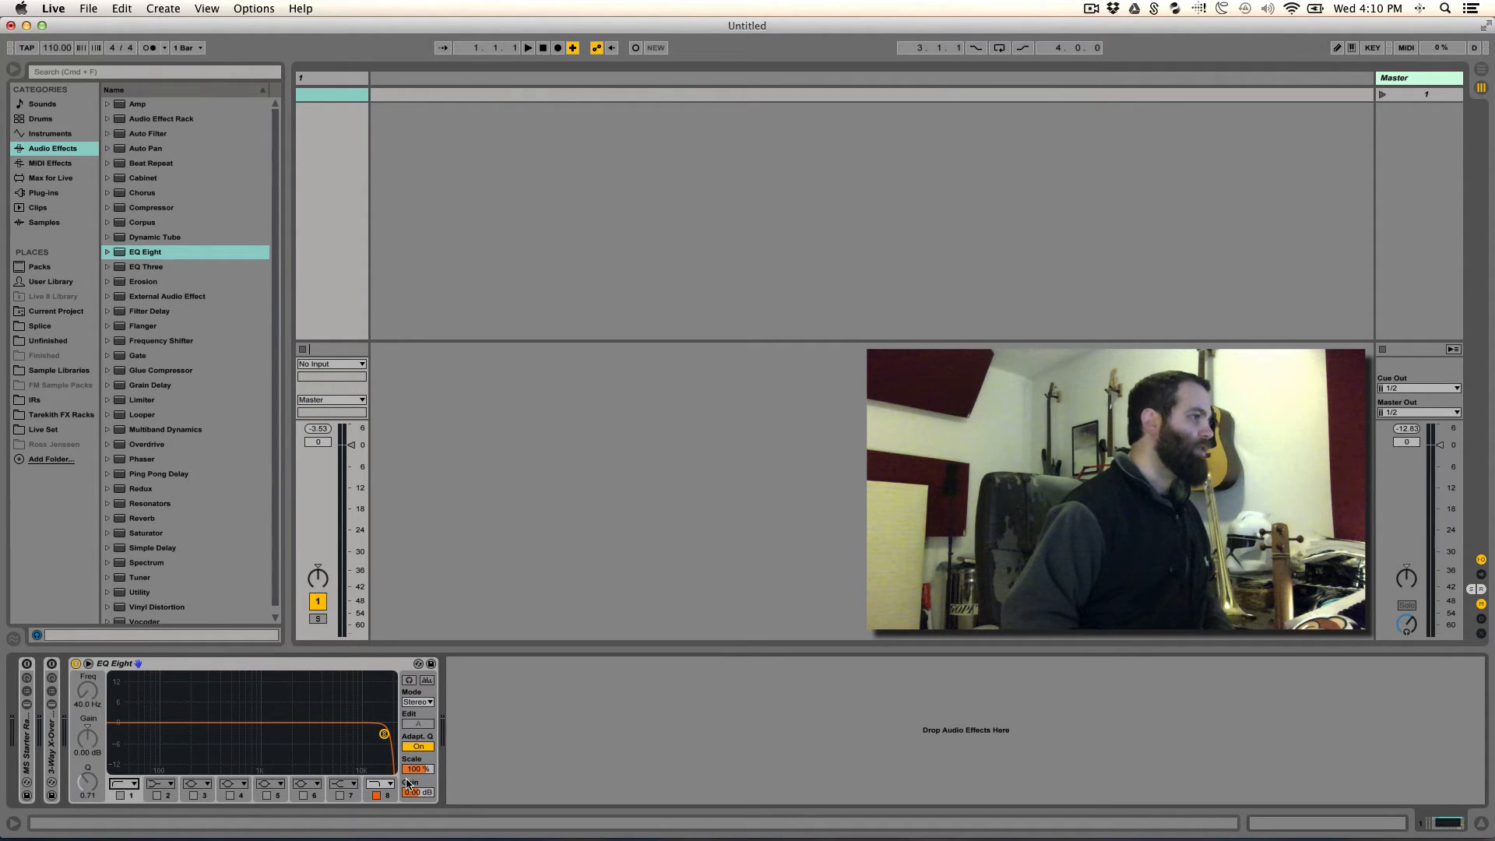
{"action": "left_click", "coordinate": [376, 795]}
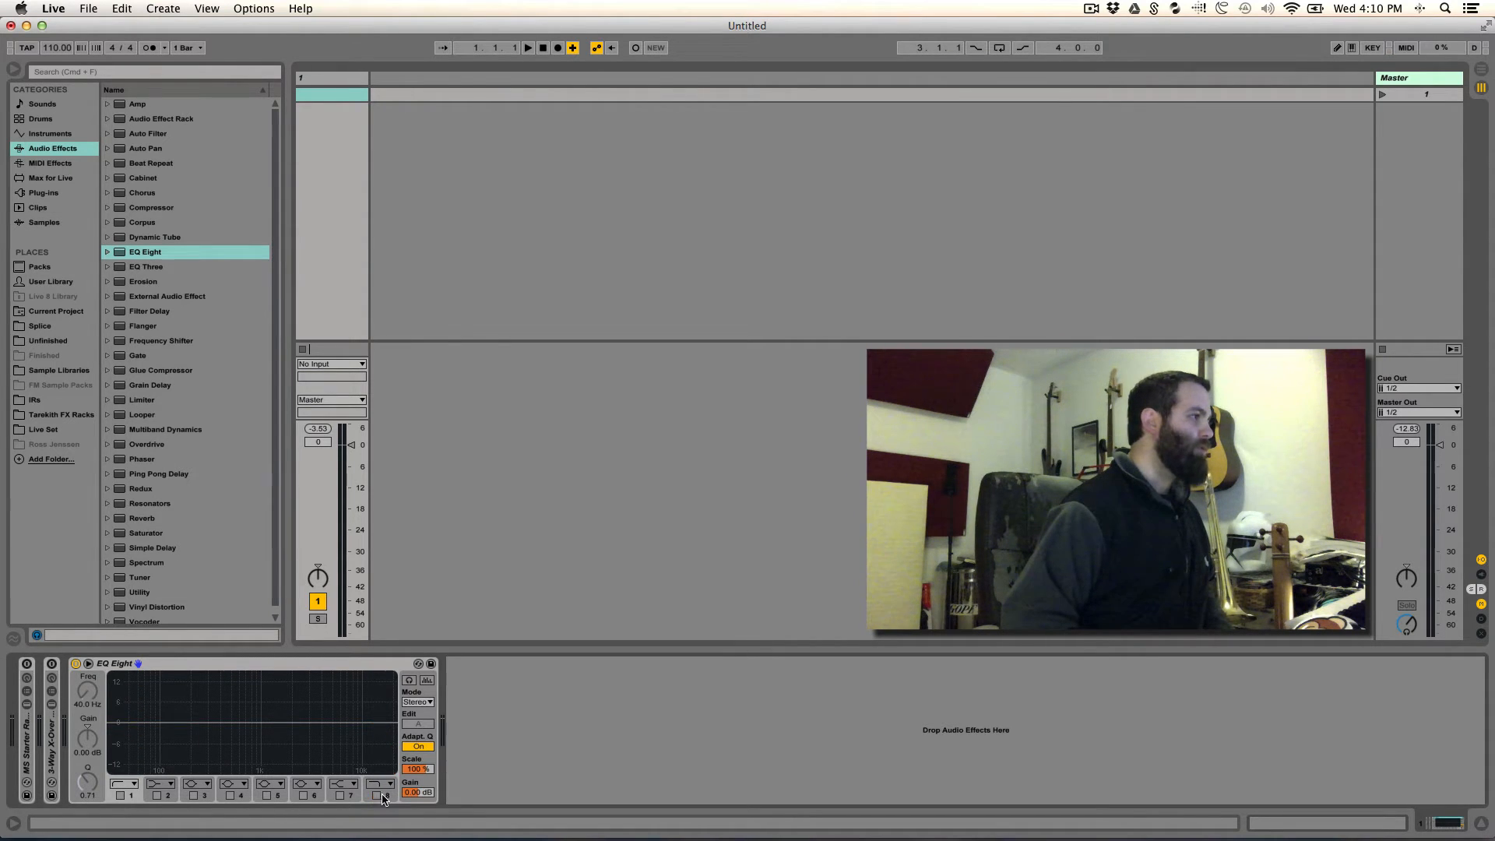
- Enable Oversampling on the EQ Eight and check that the option is active
{"action": "right_click", "coordinate": [187, 664]}
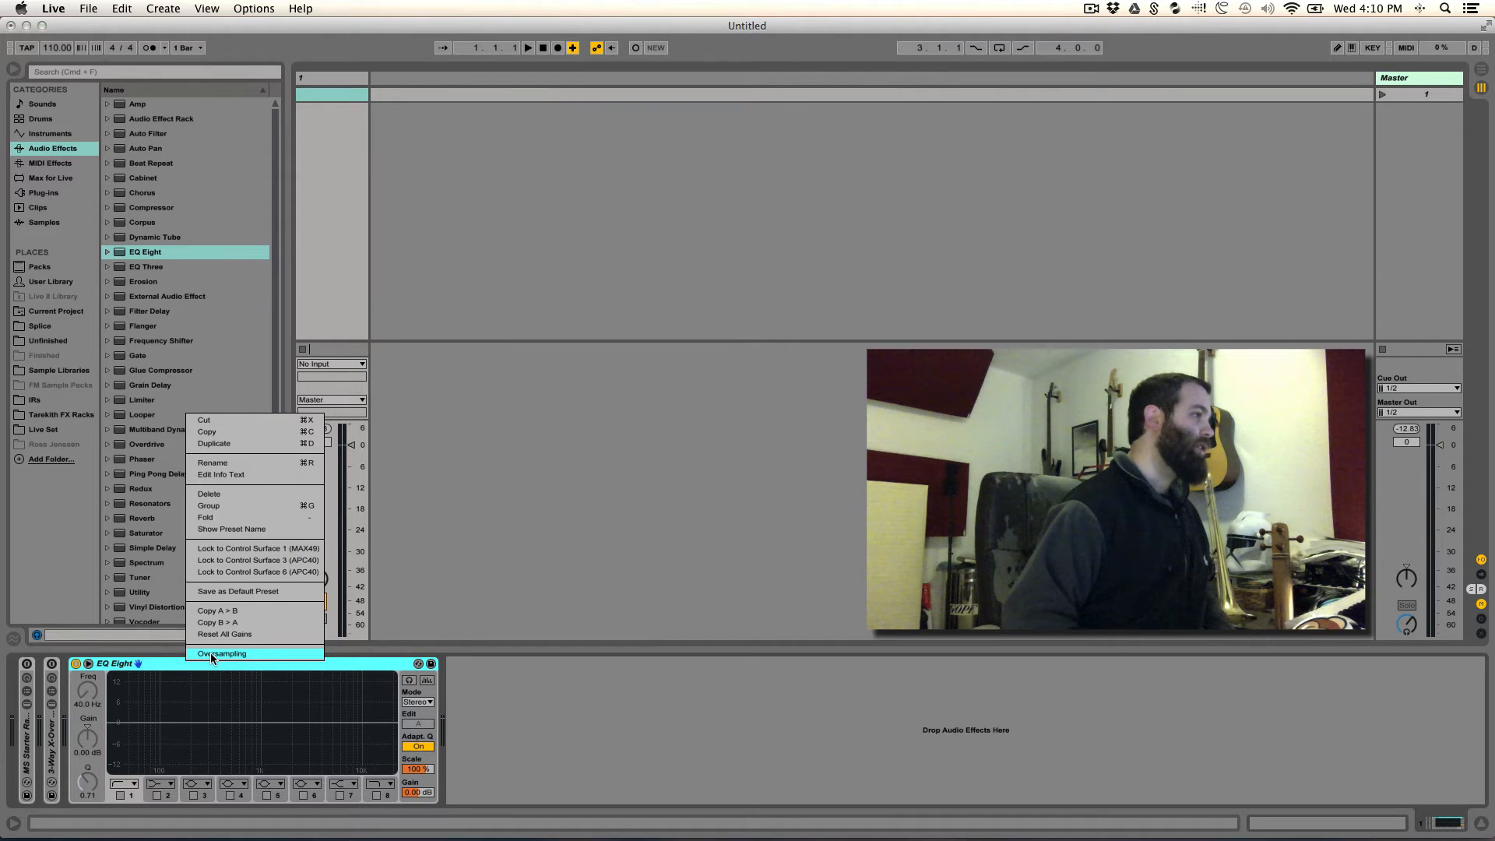
{"action": "left_click", "coordinate": [211, 654]}
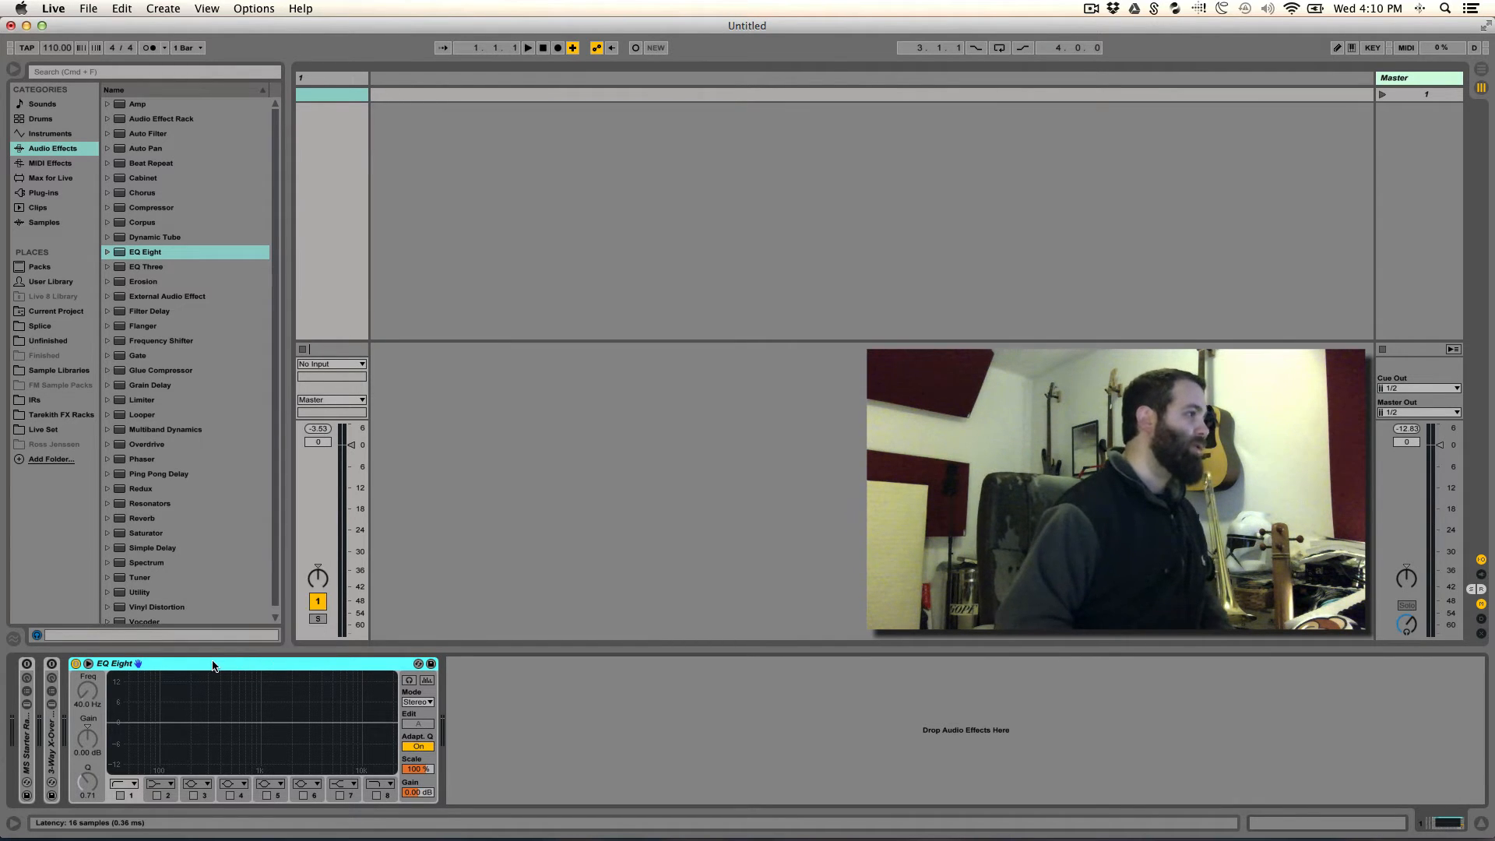
{"action": "right_click", "coordinate": [214, 664]}
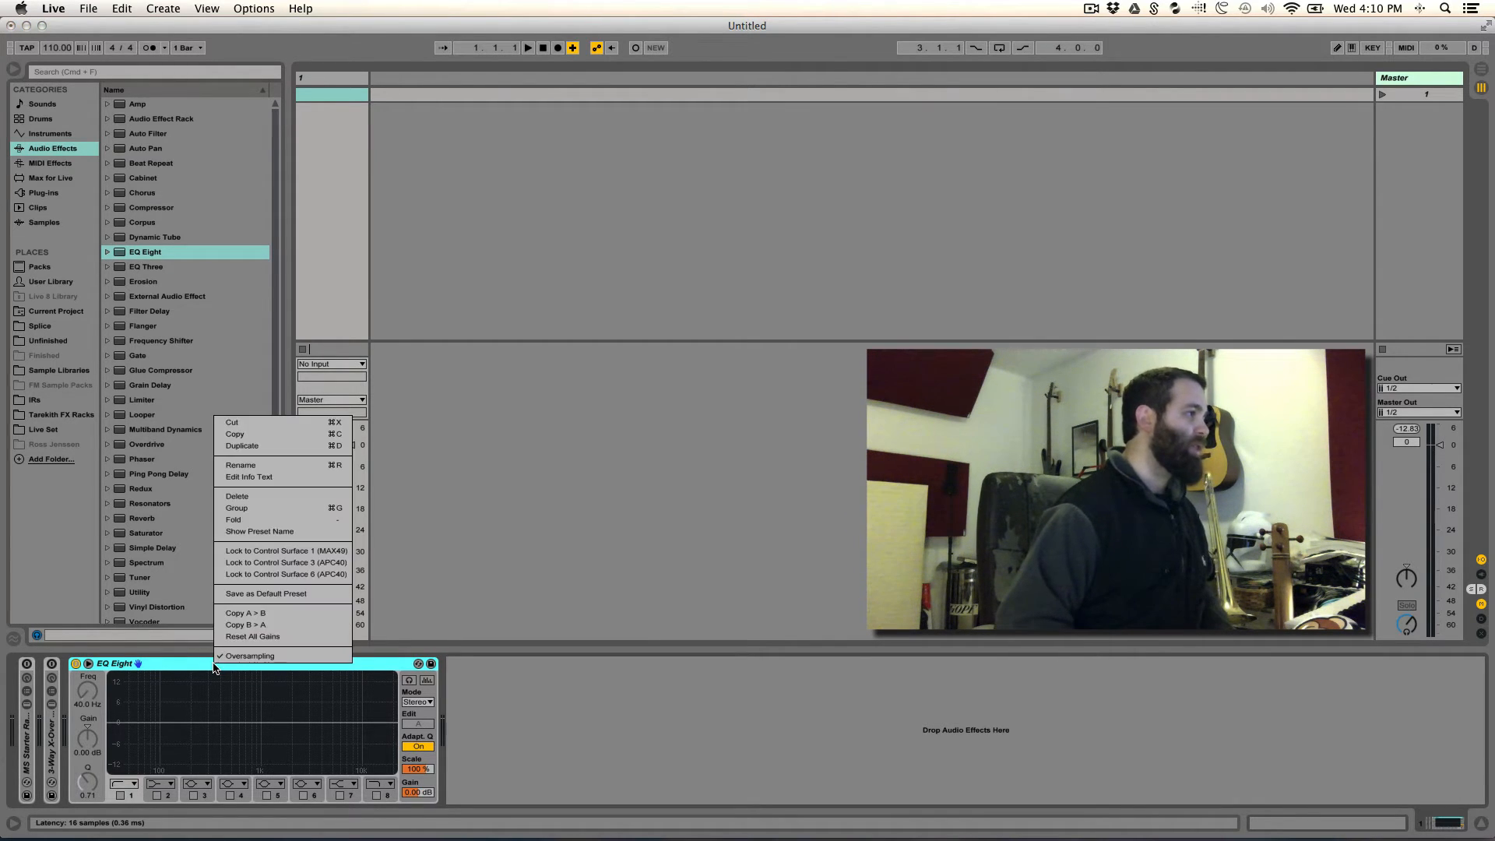
{"action": "left_click", "coordinate": [377, 667]}
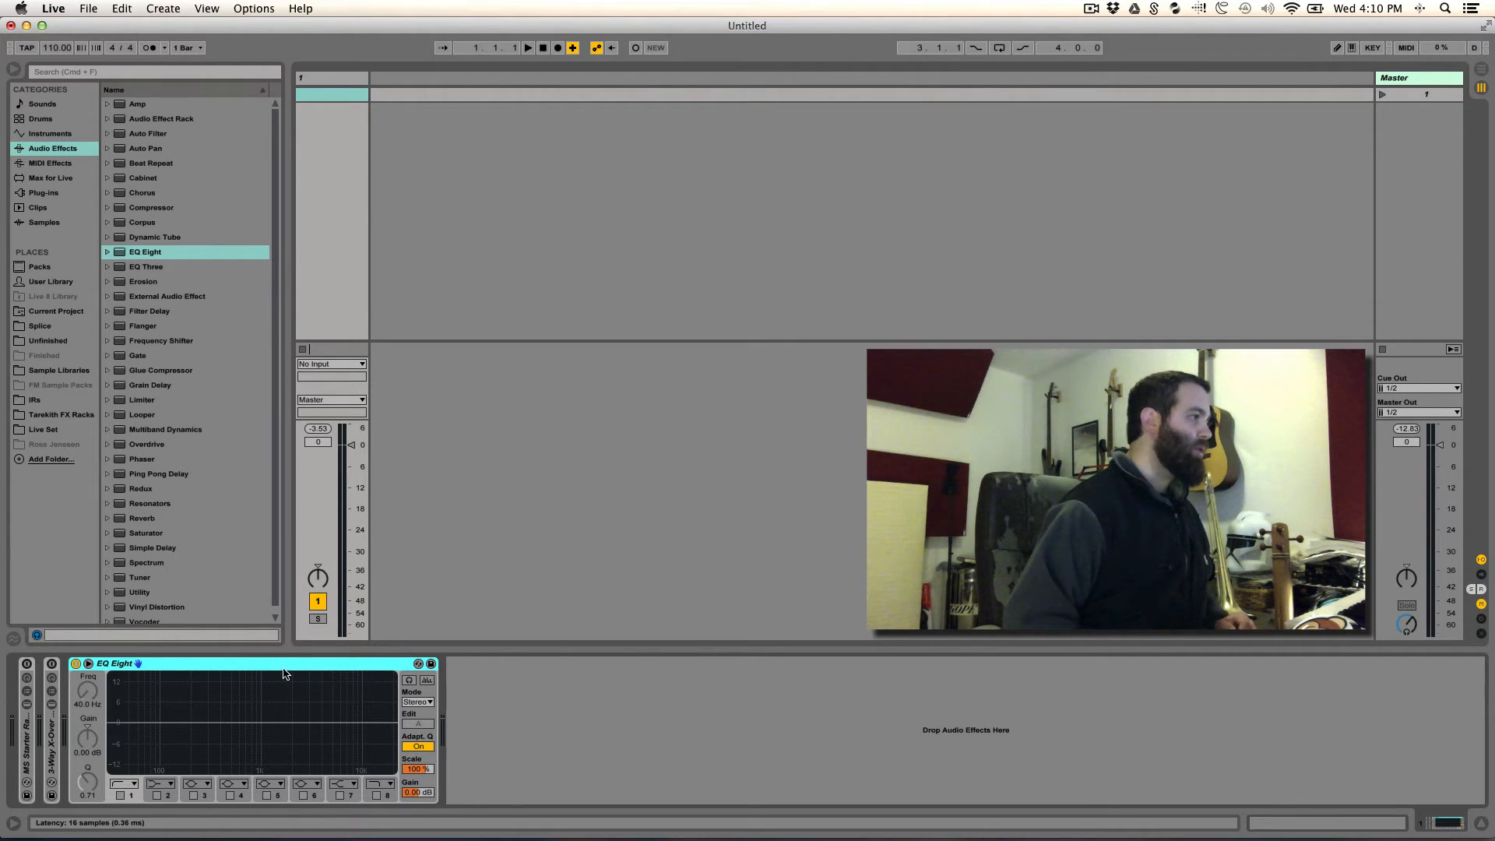
- Group the EQ Eight into an Audio Effect Rack and show the rack's macro controls and chain list
{"action": "key", "text": "super+g"}
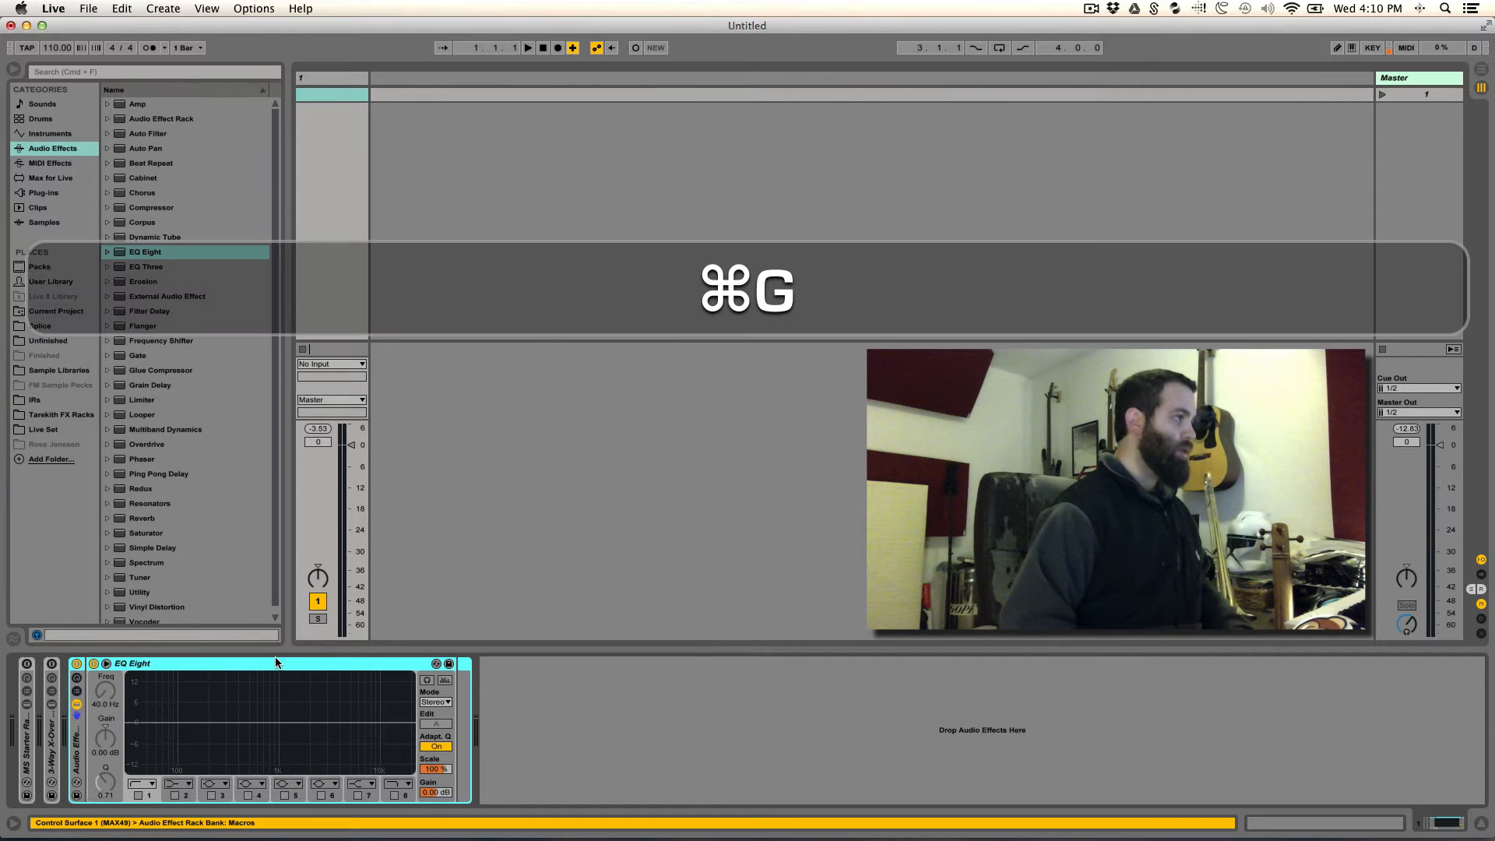
{"action": "left_click", "coordinate": [76, 691]}
{"action": "left_click", "coordinate": [76, 678]}
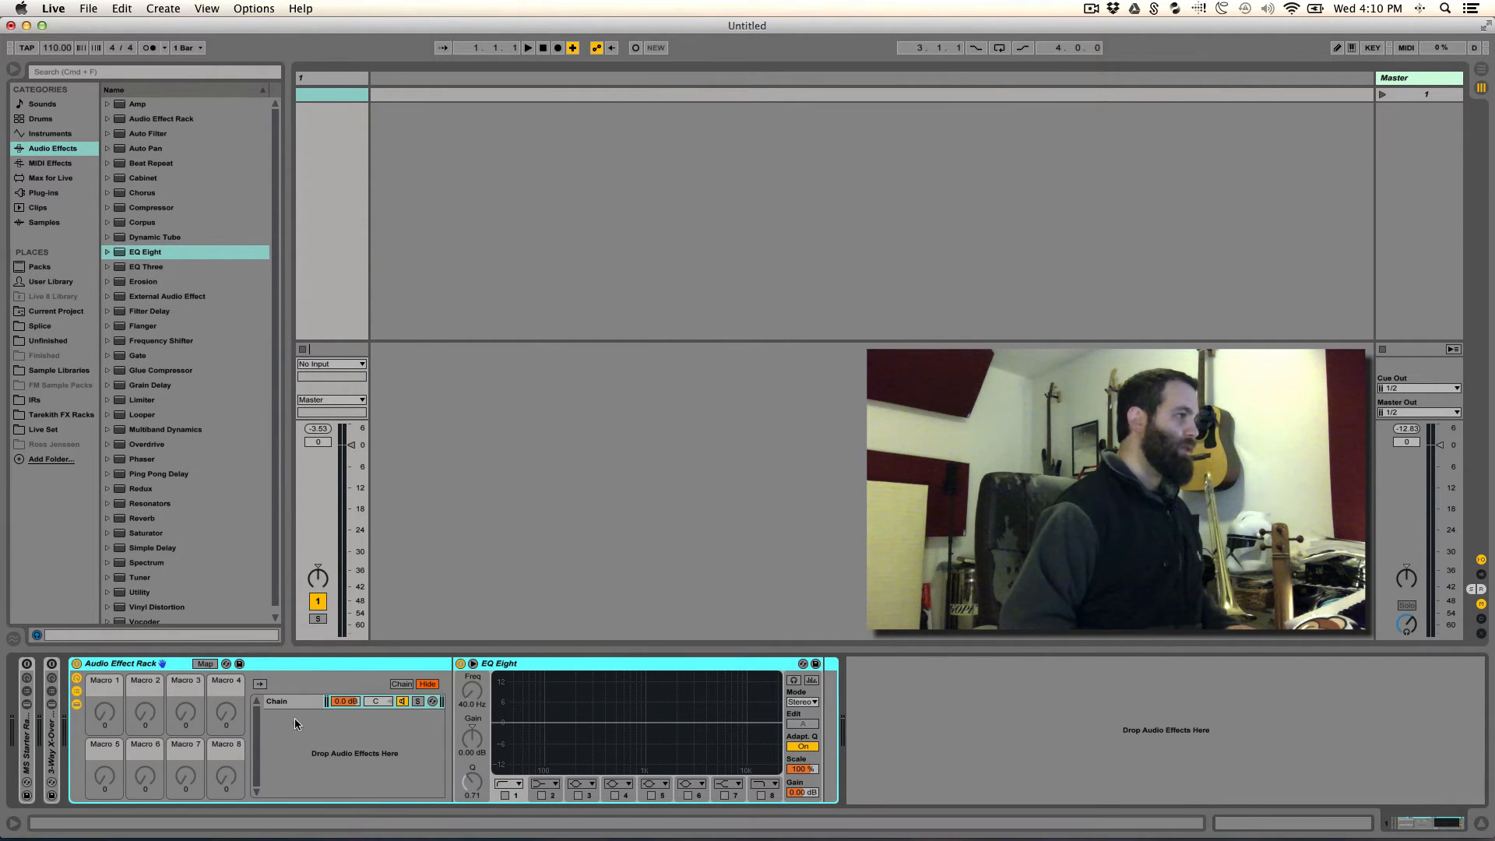
- Rename the new rack's only chain as "Lows"
{"action": "left_click", "coordinate": [447, 677]}
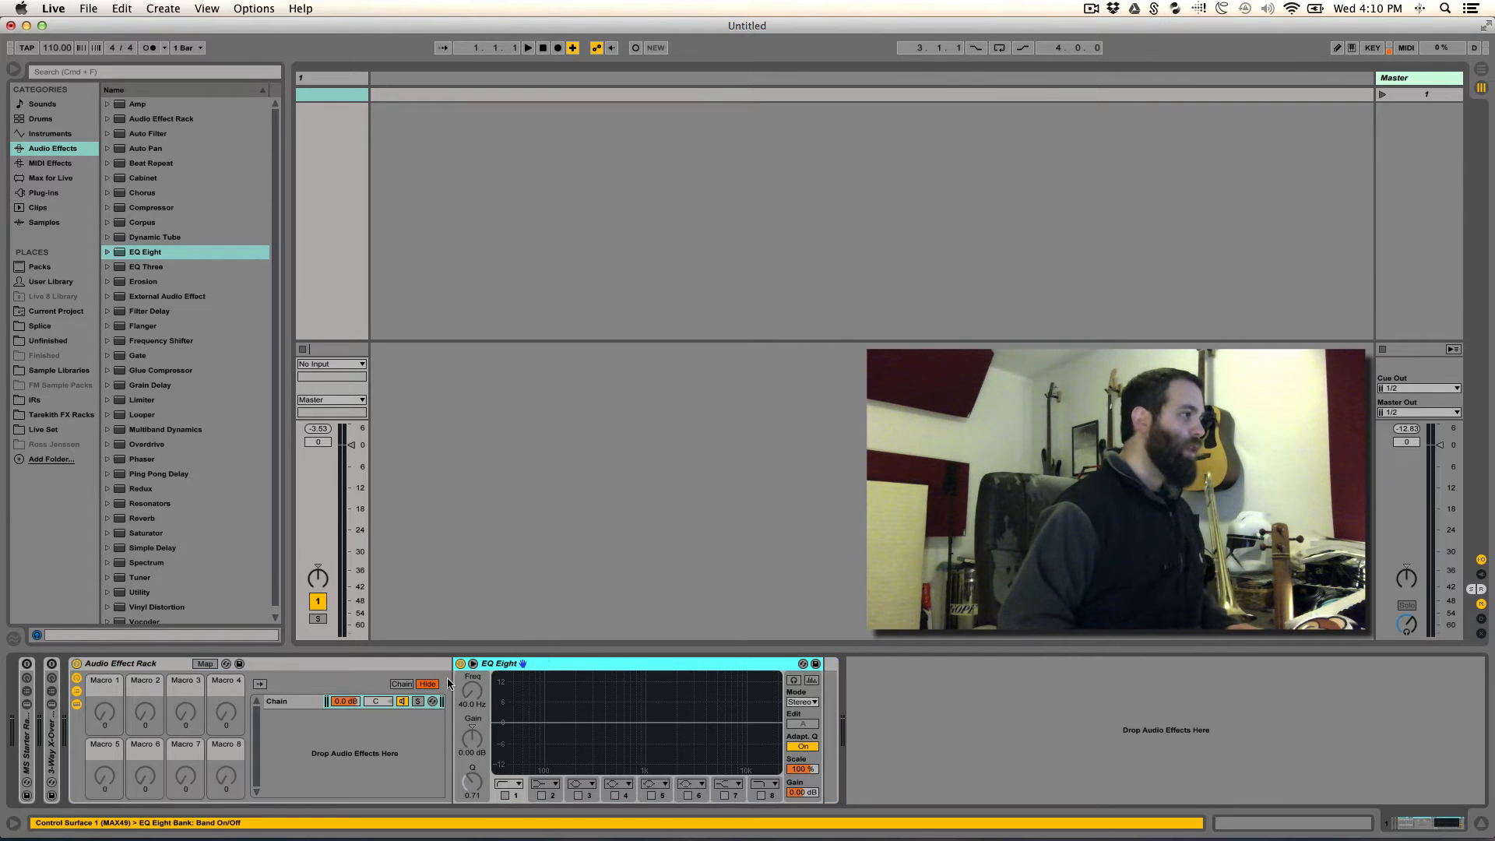
{"action": "left_click", "coordinate": [283, 700]}
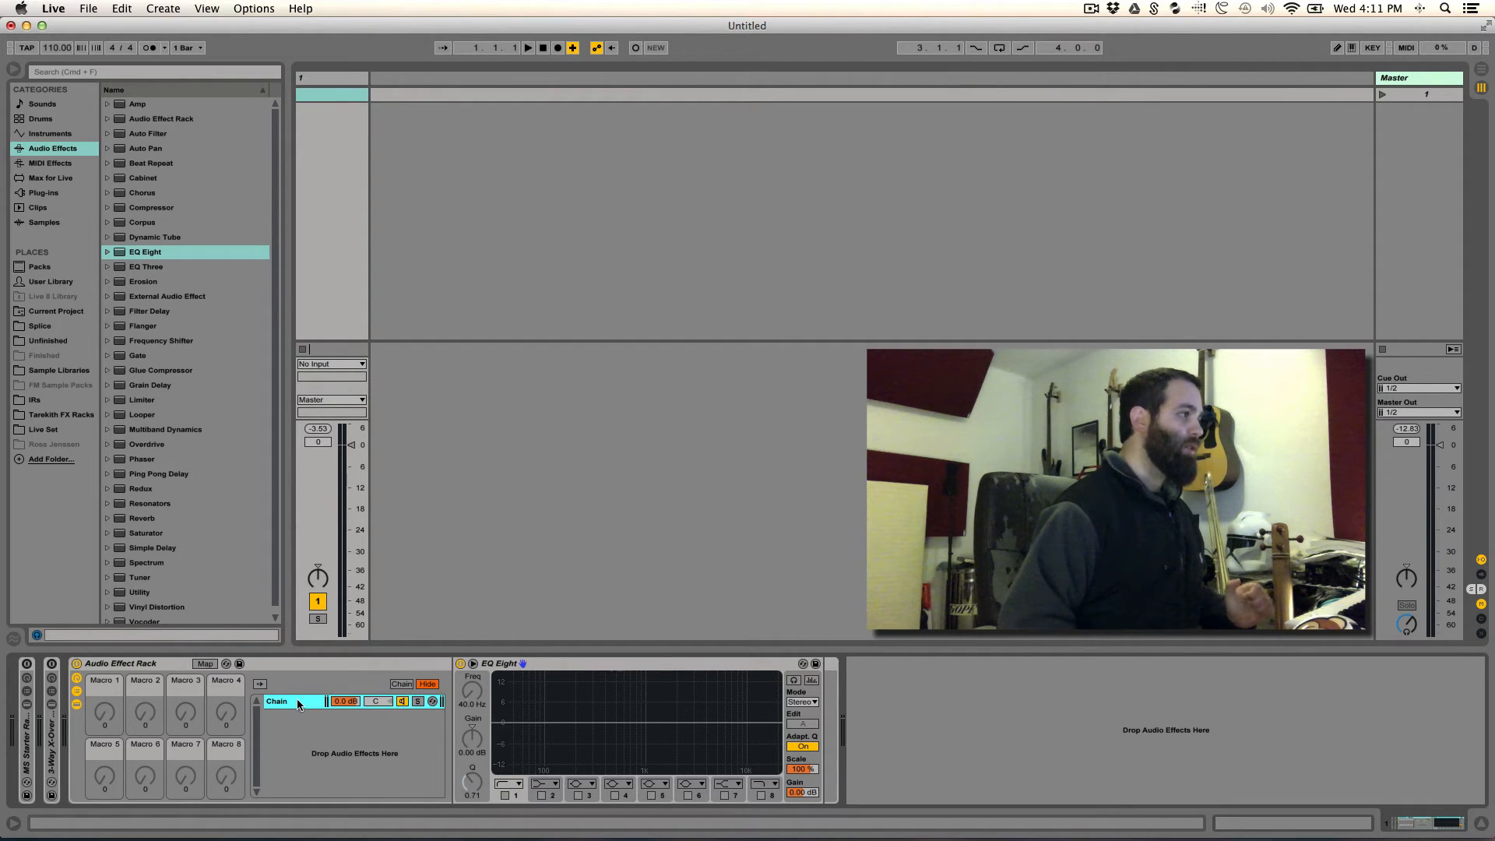
{"action": "key", "text": "super+r"}
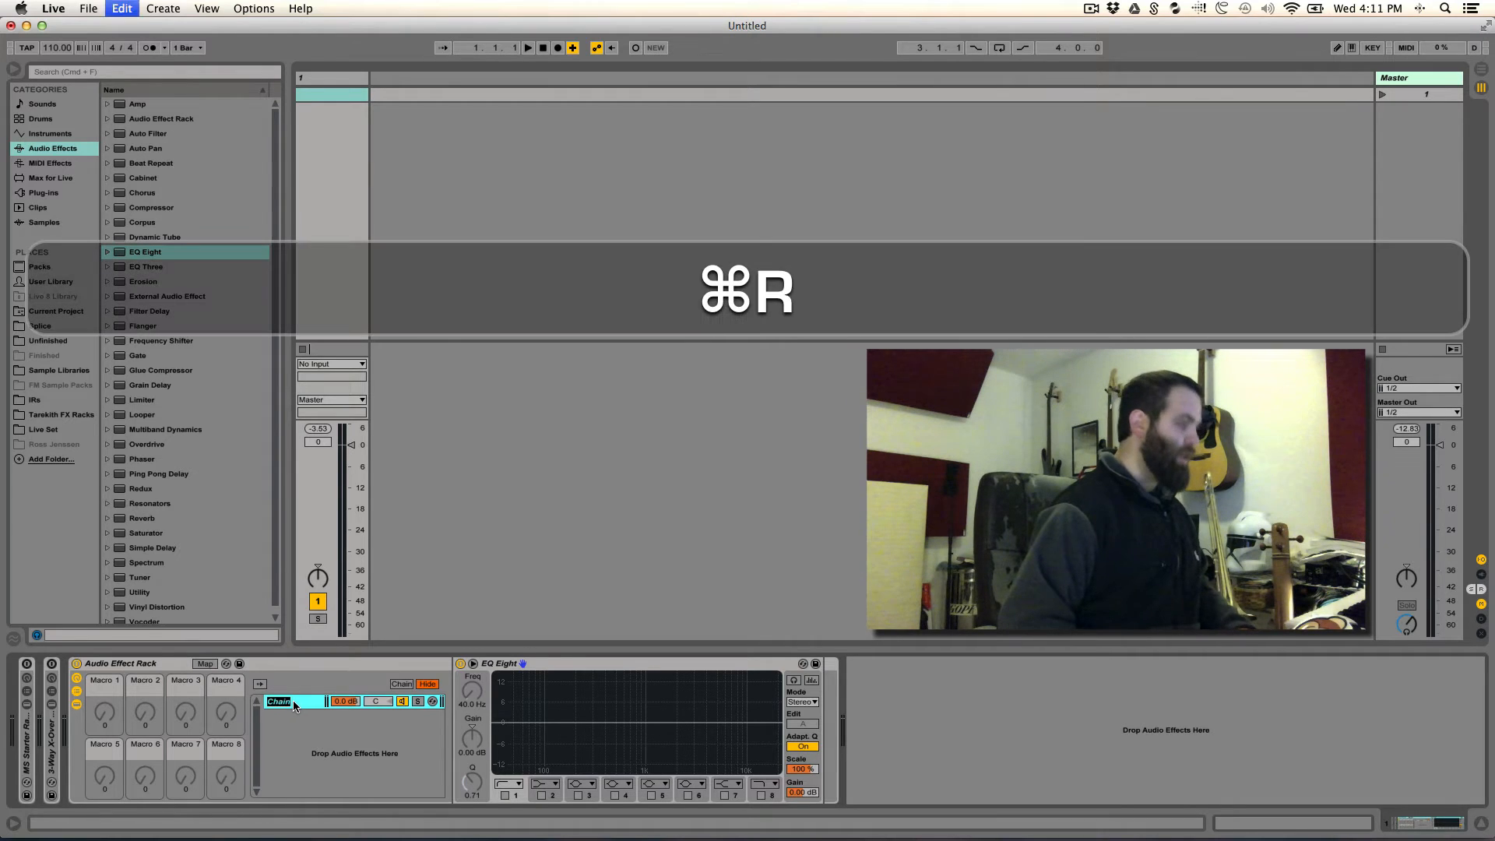
{"action": "key", "text": "shift+super+r"}
{"action": "type", "text": "Lows"}
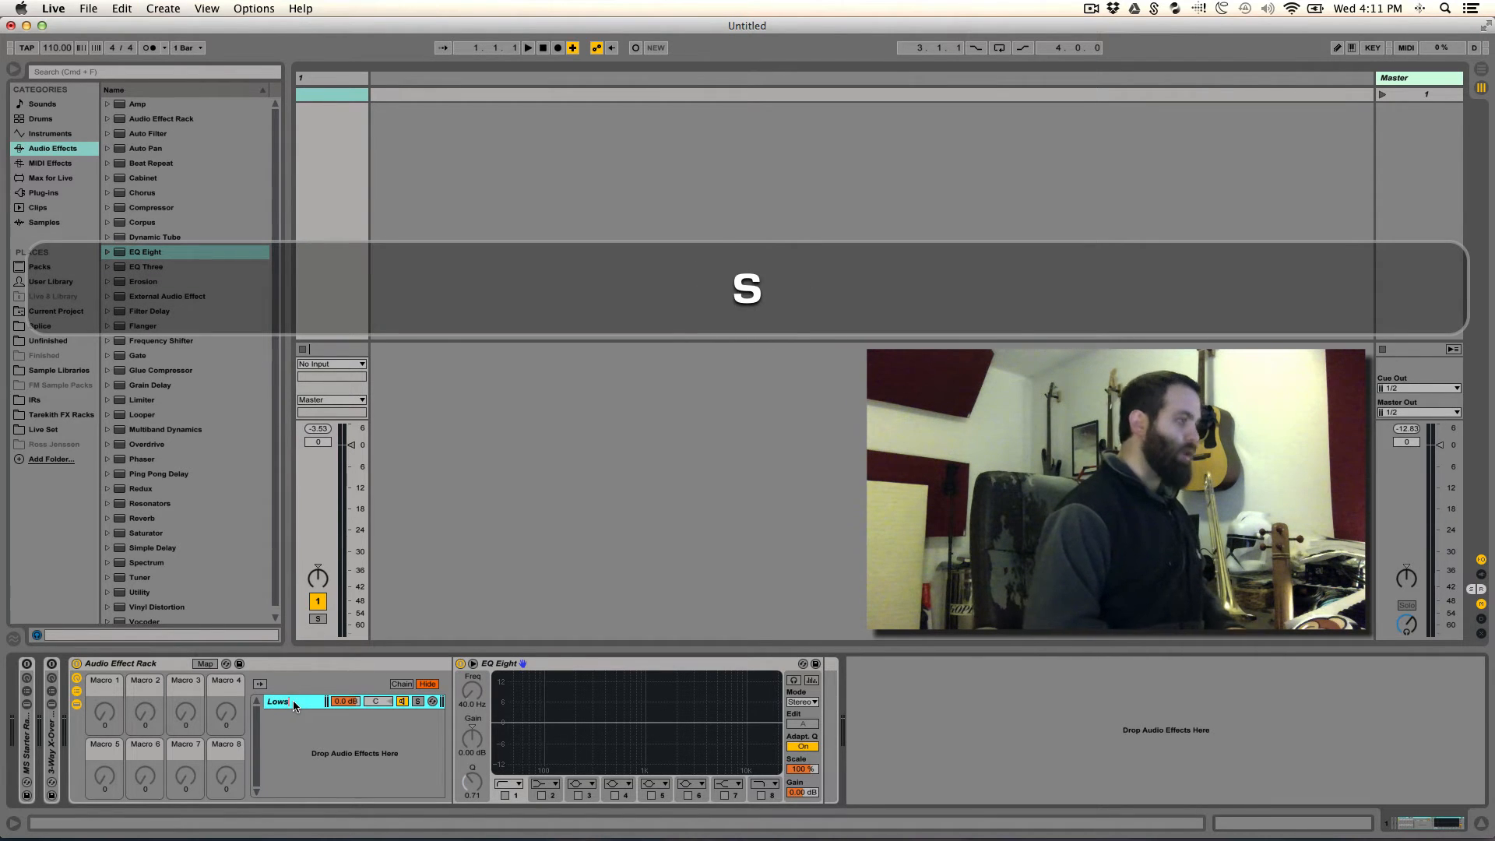
{"action": "key", "text": "Return"}
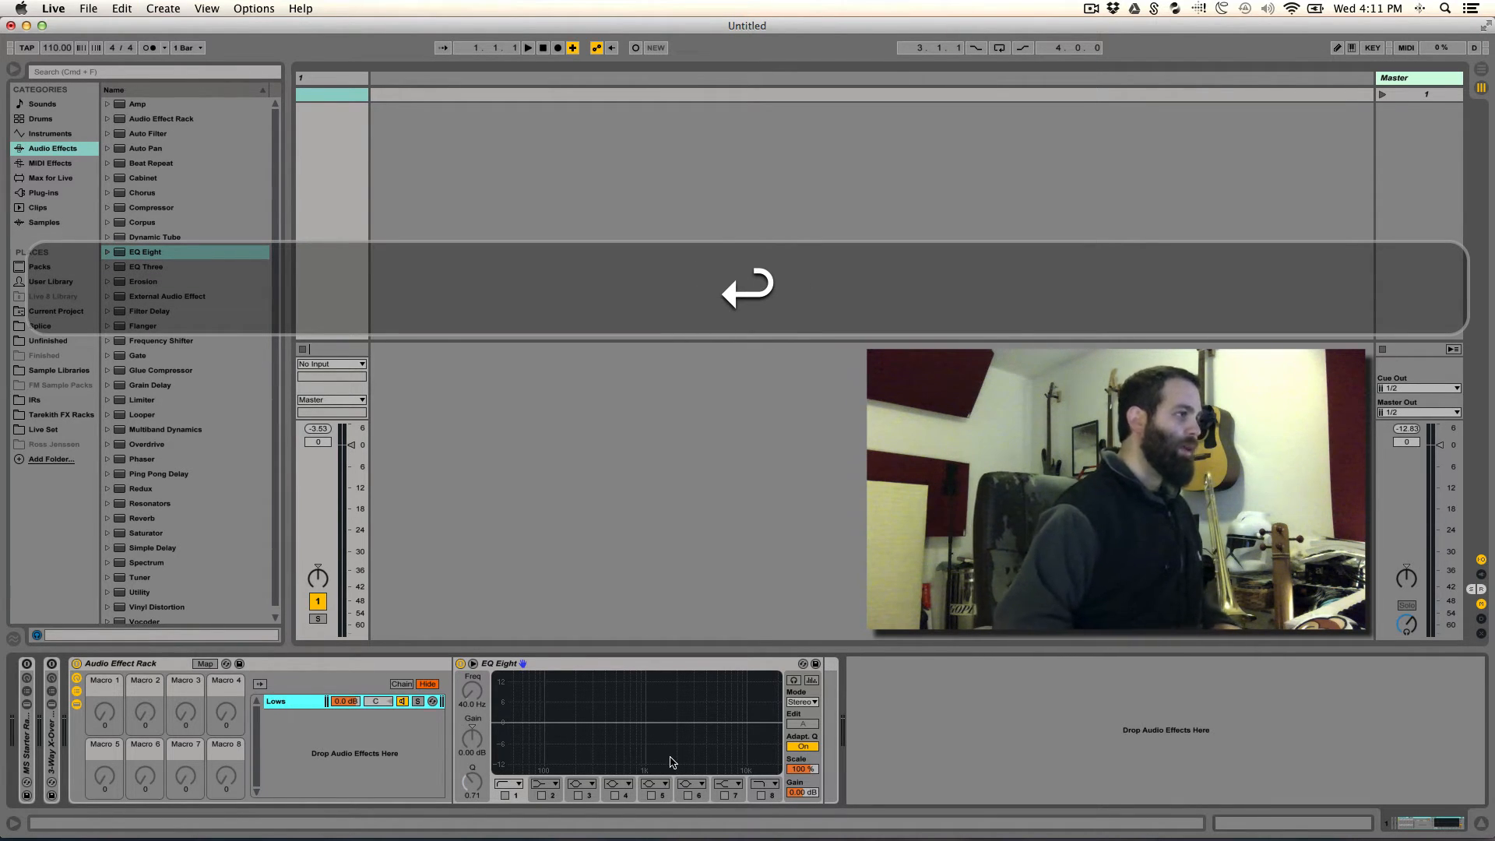
- Enable band 8 of the Lows chain's EQ Eight and set its frequency to 150 Hz
{"action": "left_click", "coordinate": [760, 795]}
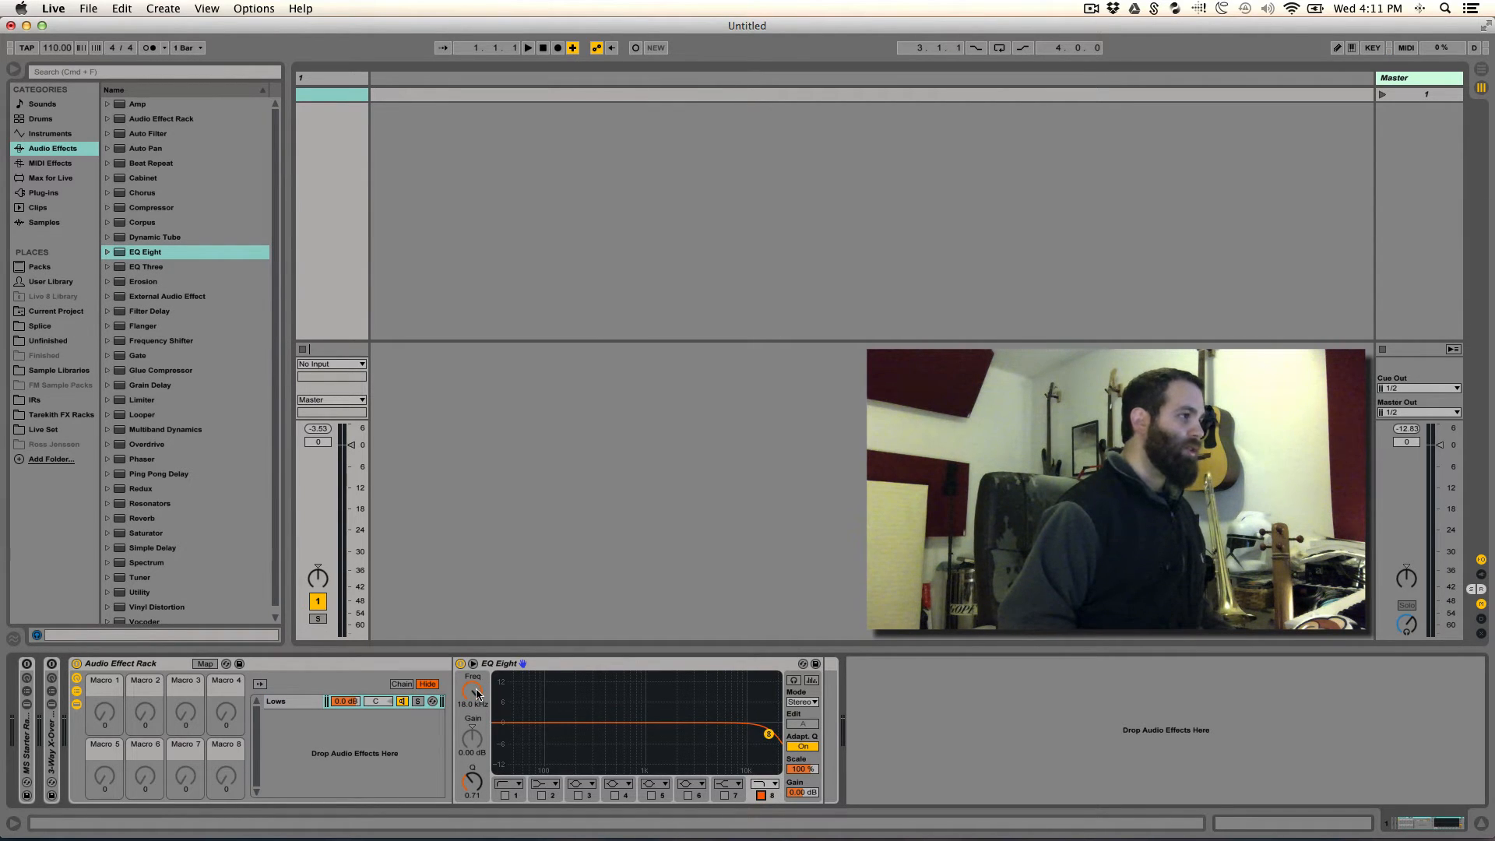
{"action": "left_click_drag", "start_coordinate": [477, 693], "coordinate": [478, 728]}
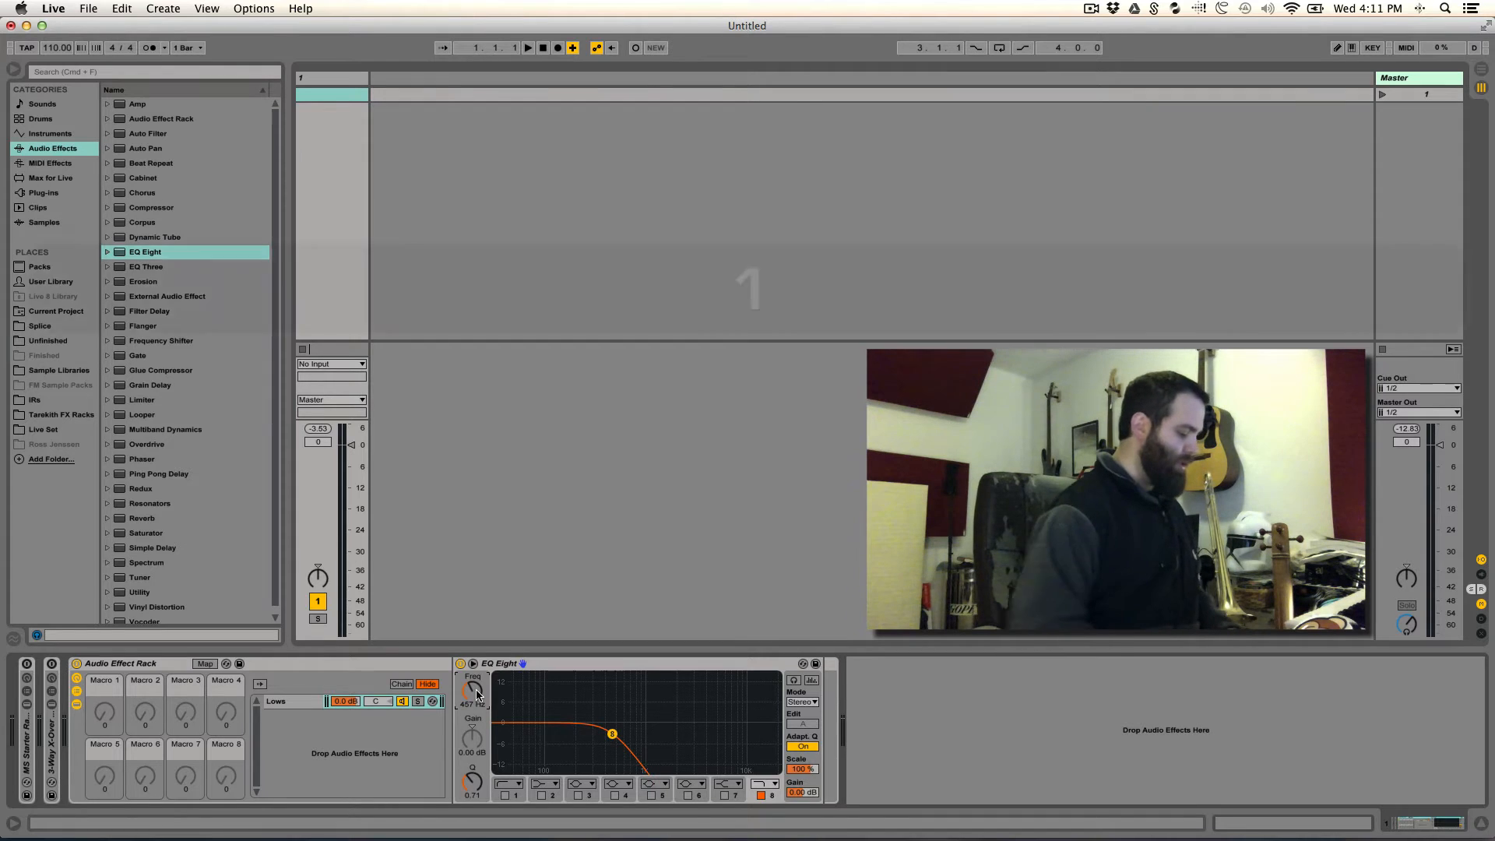
{"action": "type", "text": "150"}
{"action": "key", "text": "Return"}
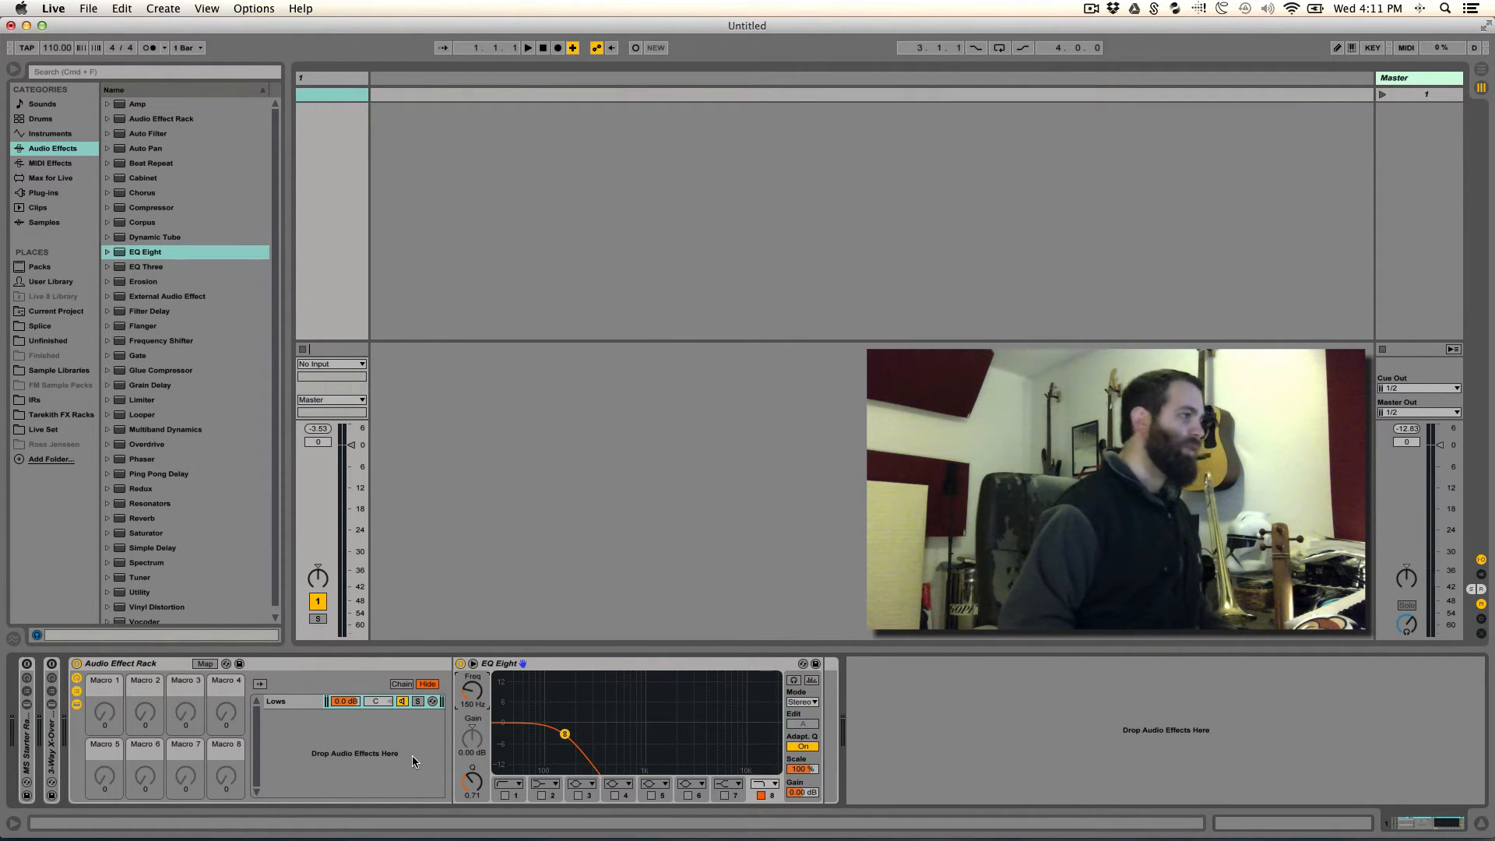
- Duplicate the Lows chain as "Highs" and place it above the Lows chain
{"action": "left_click", "coordinate": [310, 704]}
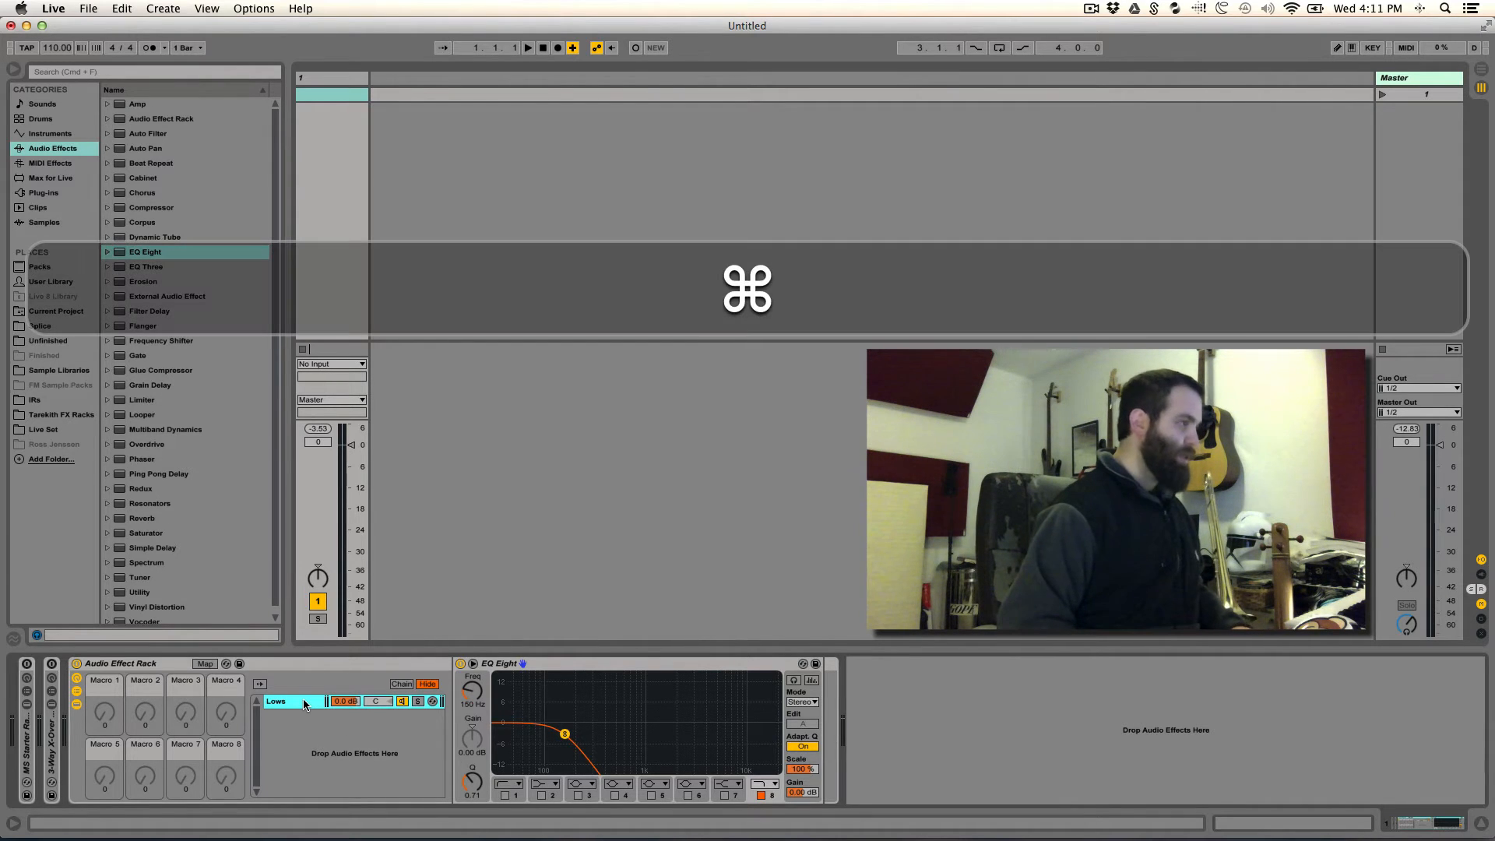
{"action": "key", "text": "super+d"}
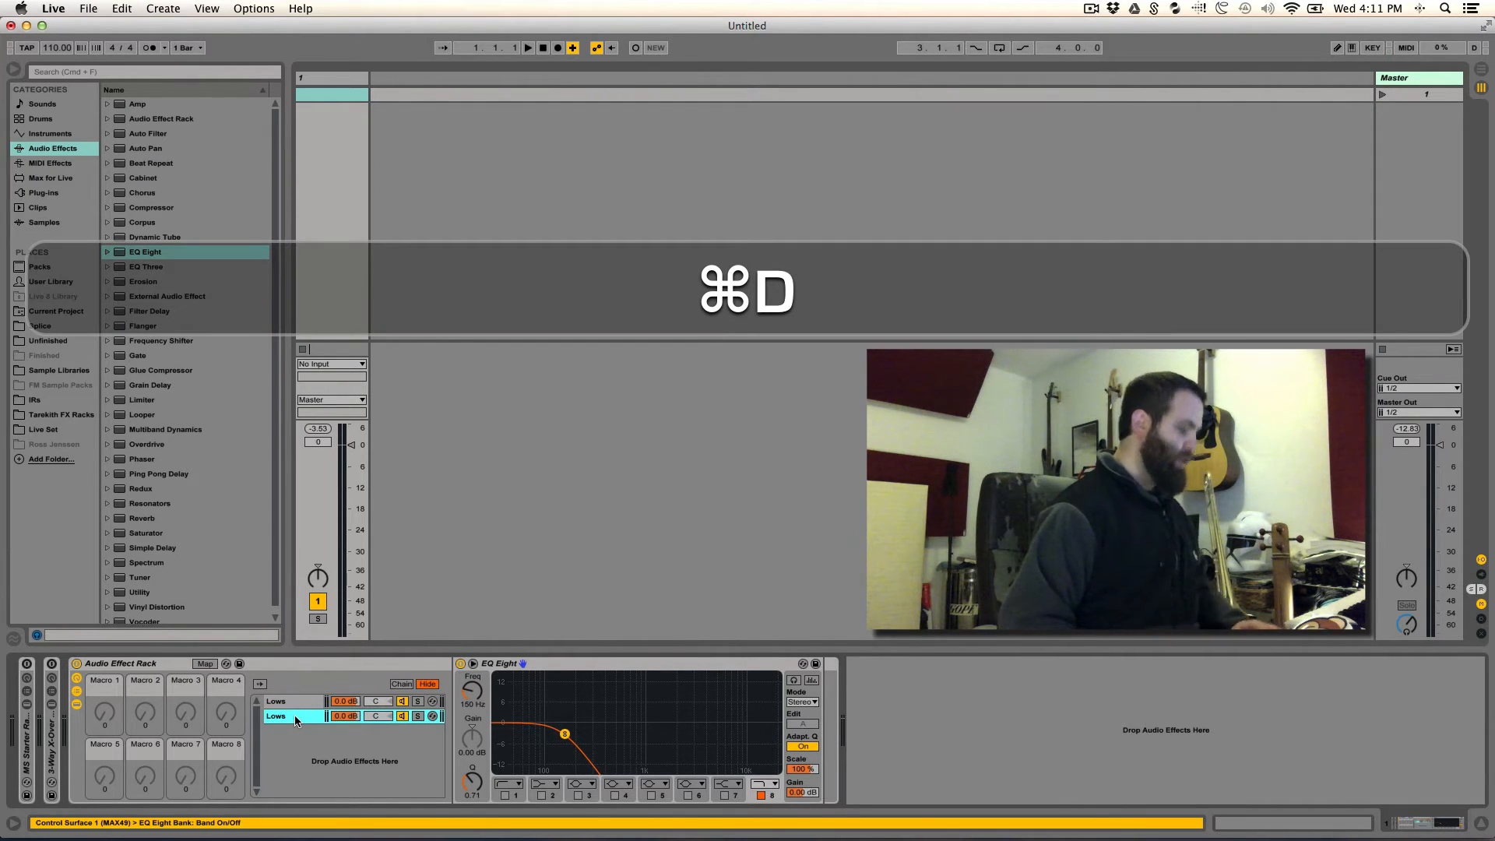
{"action": "key", "text": "super+r"}
{"action": "type", "text": "H"}
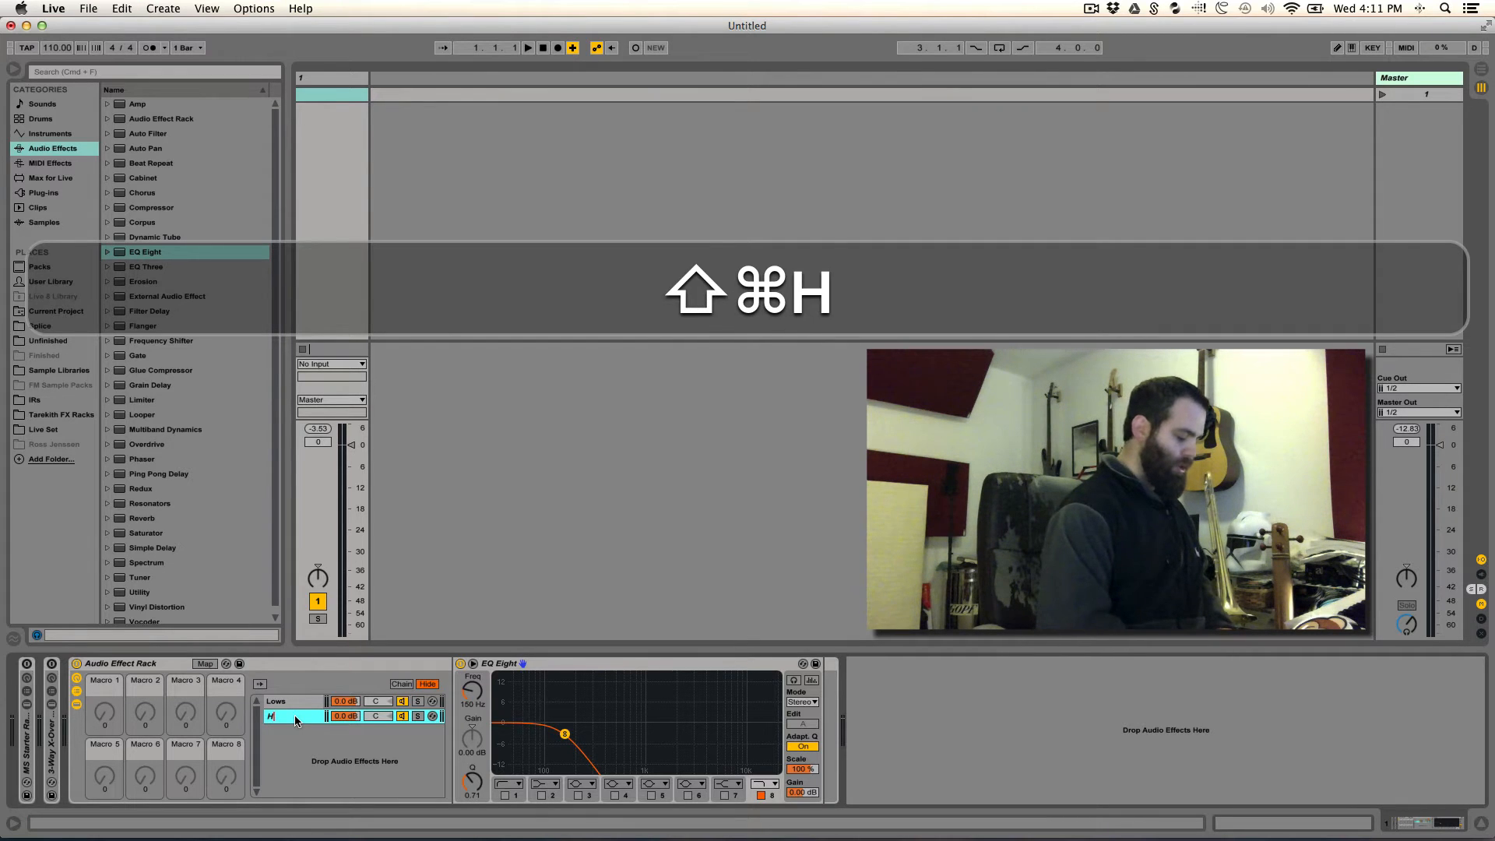
{"action": "type", "text": "ighs"}
{"action": "key", "text": "Return"}
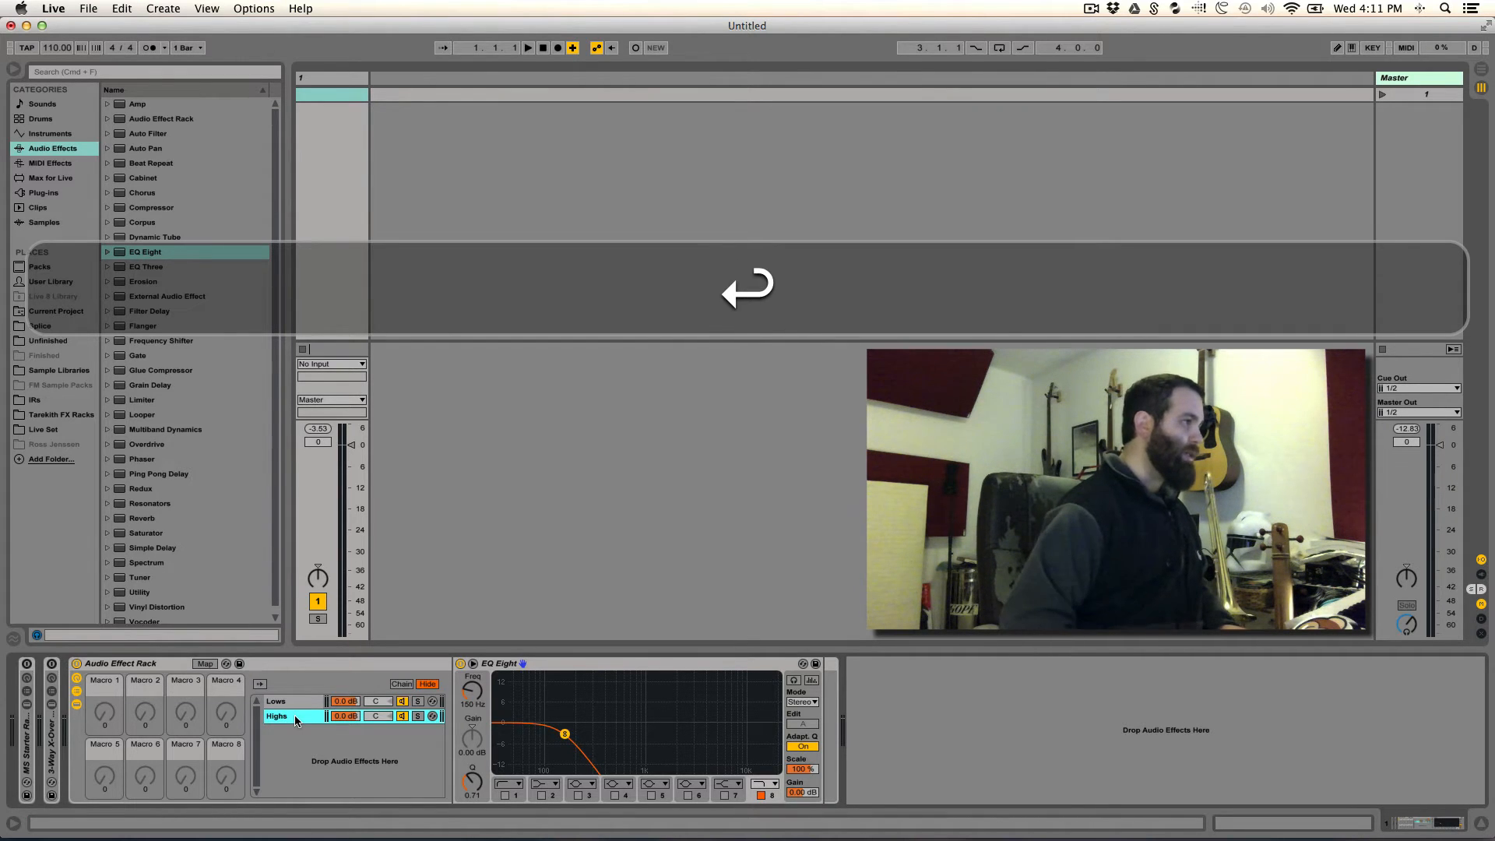
{"action": "mouse_move", "coordinate": [294, 715]}
{"action": "left_mouse_down"}
{"action": "mouse_move", "coordinate": [298, 690]}
{"action": "mouse_move", "coordinate": [294, 705]}
{"action": "left_mouse_up"}
{"action": "key", "text": "super+z"}
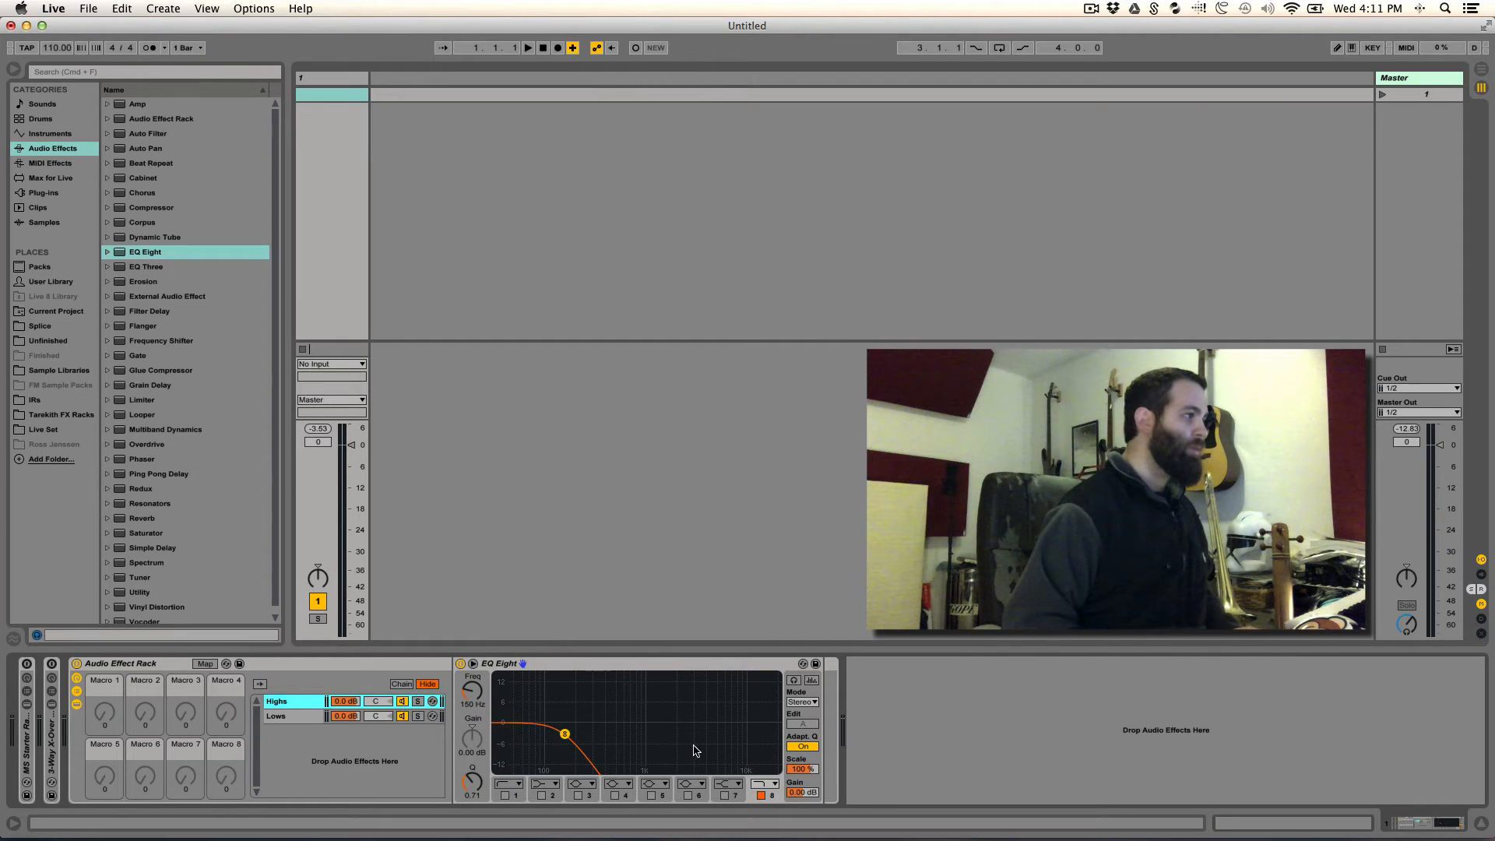
- In the Highs chain's EQ Eight, disable band 8, enable band 1 and set its frequency to 2.50 kHz, matching the 3-way rack's crossover
{"action": "left_click", "coordinate": [760, 794]}
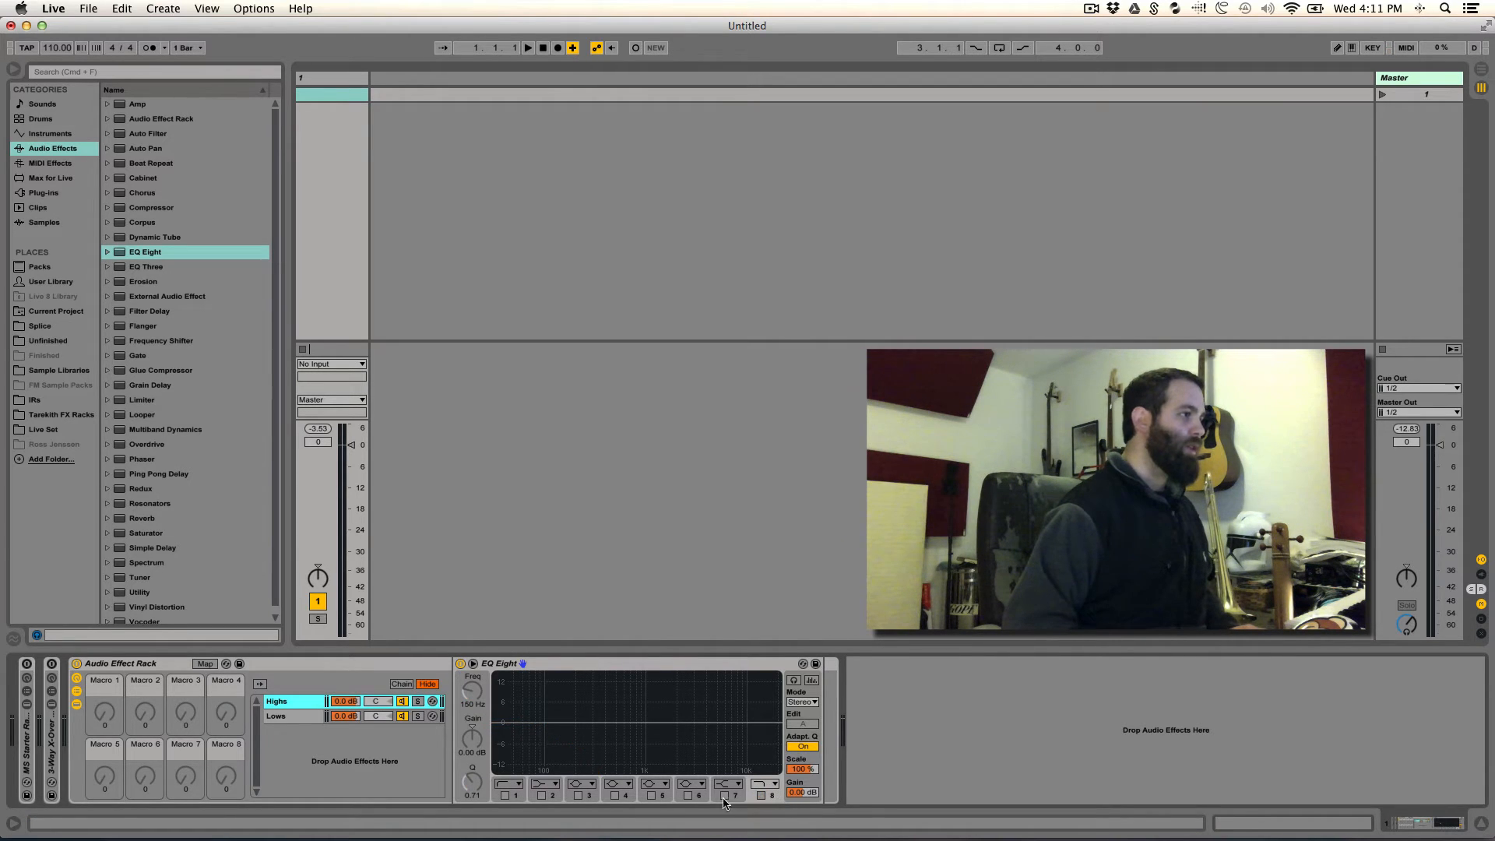
{"action": "left_click", "coordinate": [505, 794]}
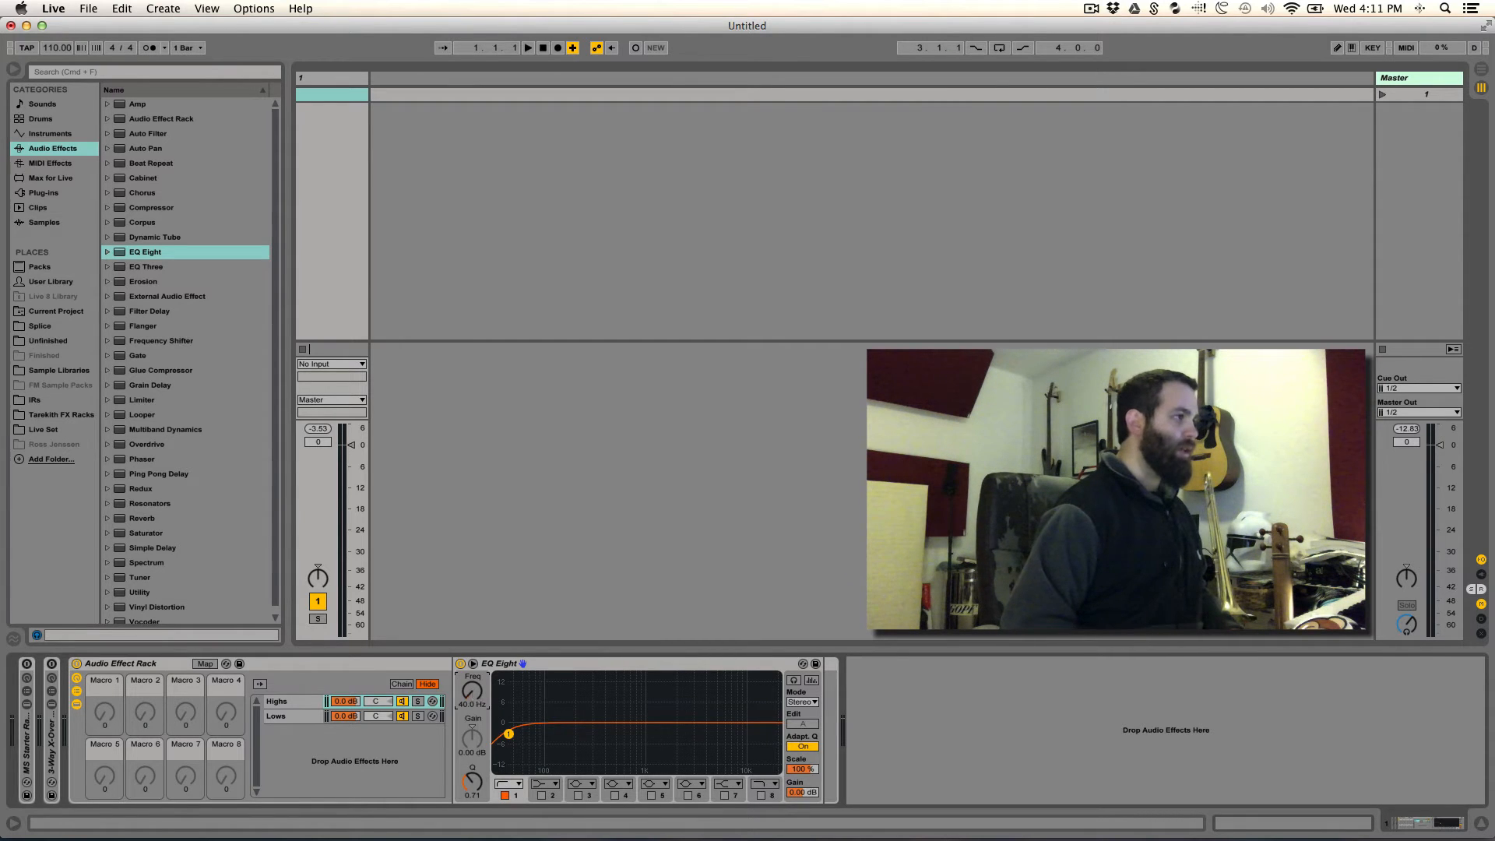
{"action": "left_click_drag", "start_coordinate": [472, 692], "coordinate": [472, 613]}
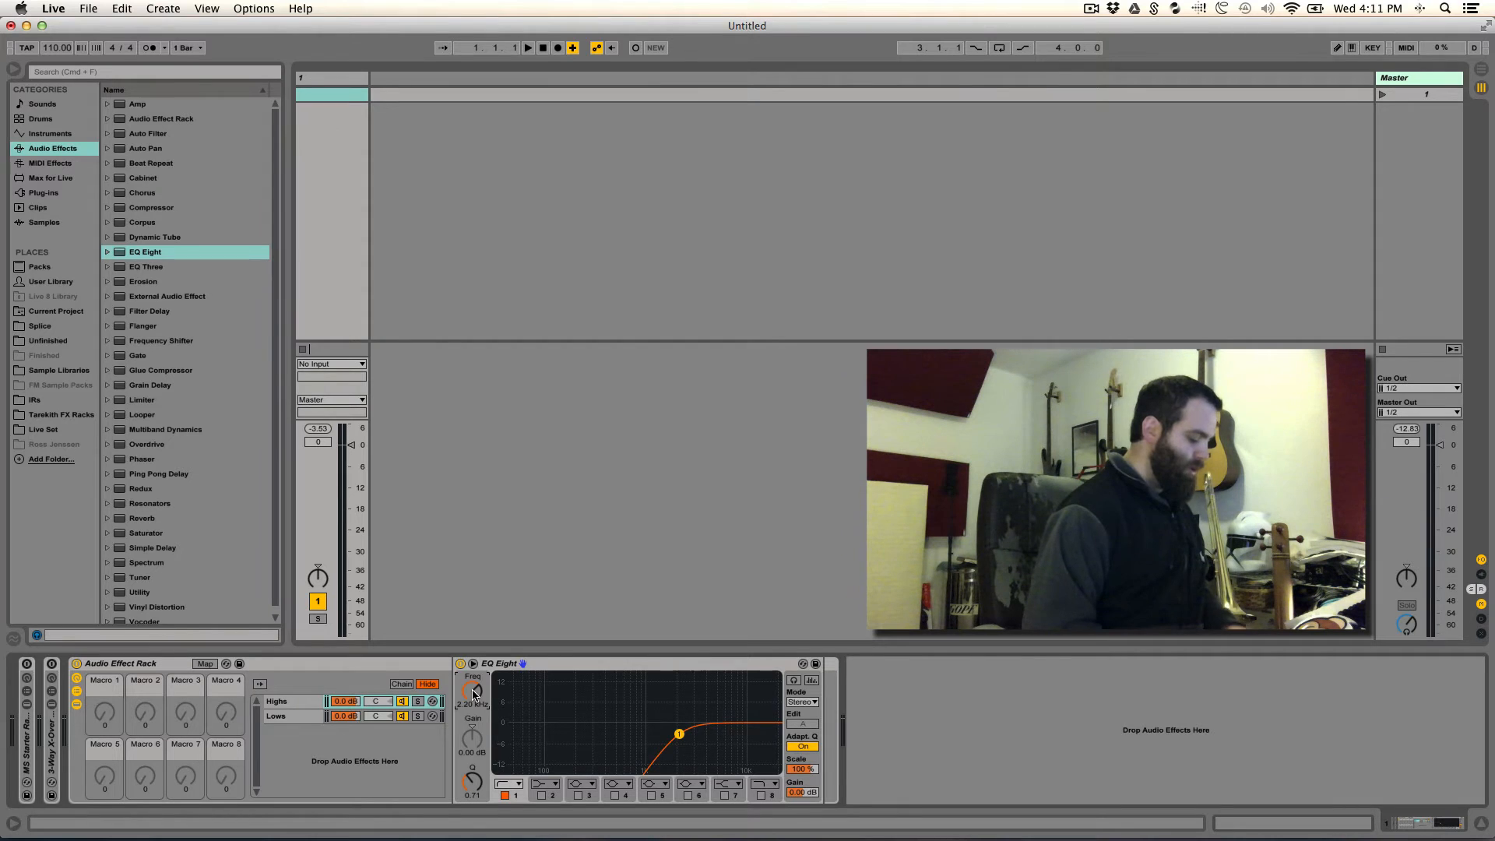
{"action": "type", "text": "2500"}
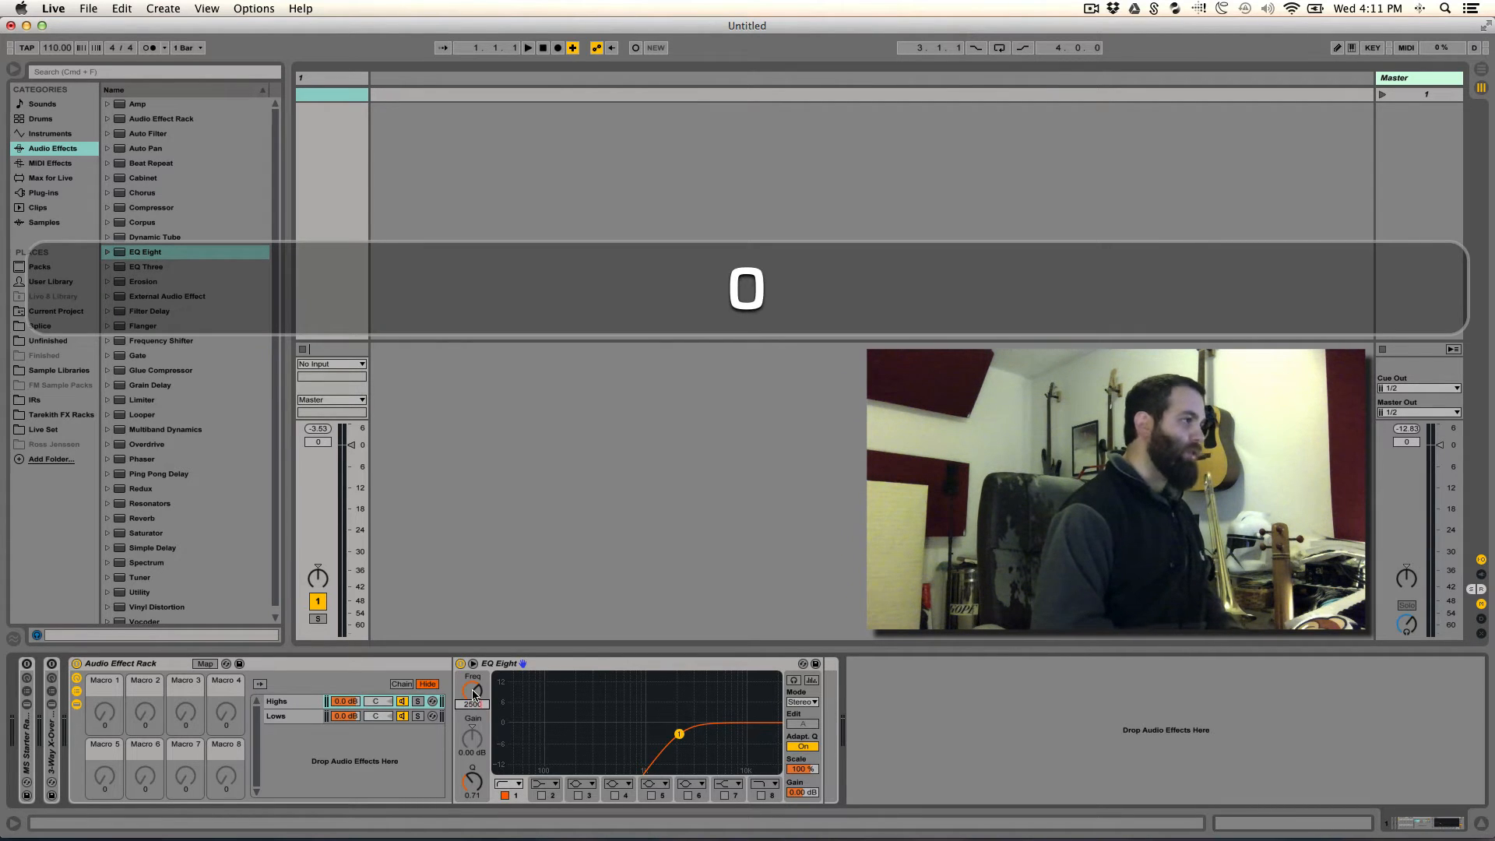
{"action": "key", "text": "Return"}
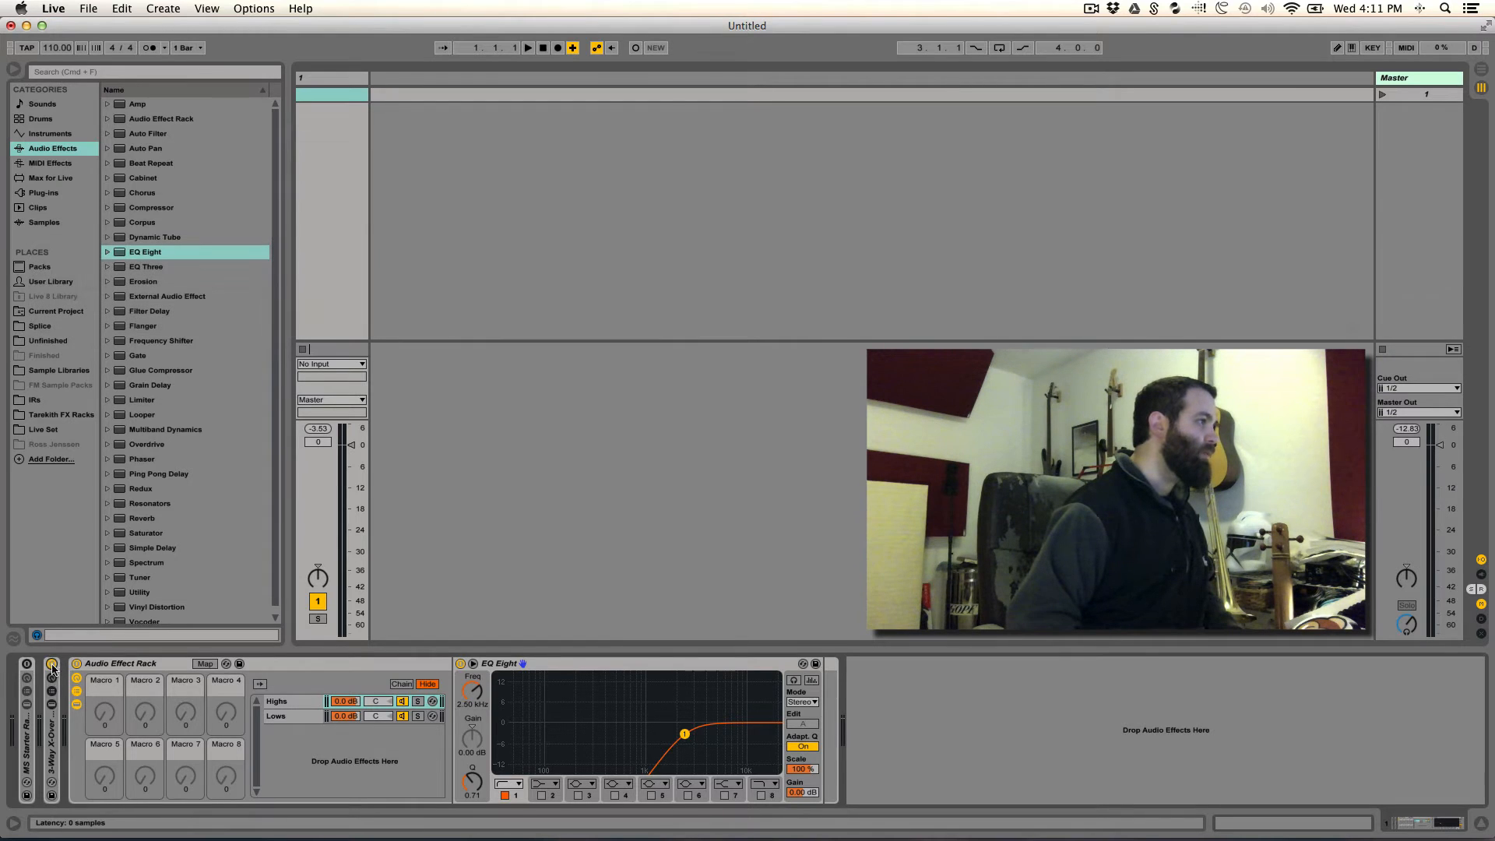
{"action": "double_click", "coordinate": [51, 712]}
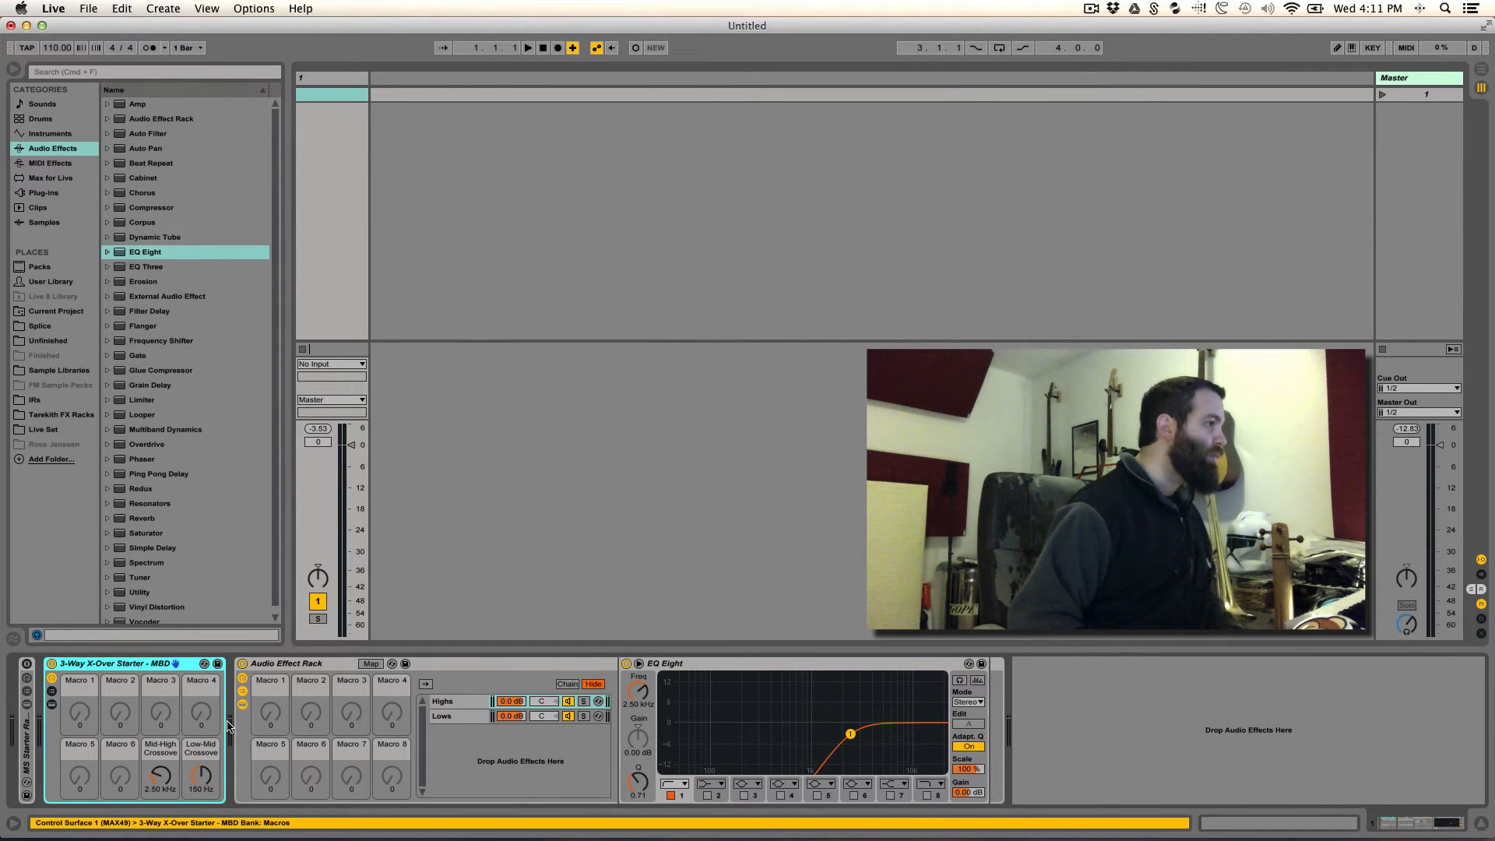
{"action": "double_click", "coordinate": [122, 662]}
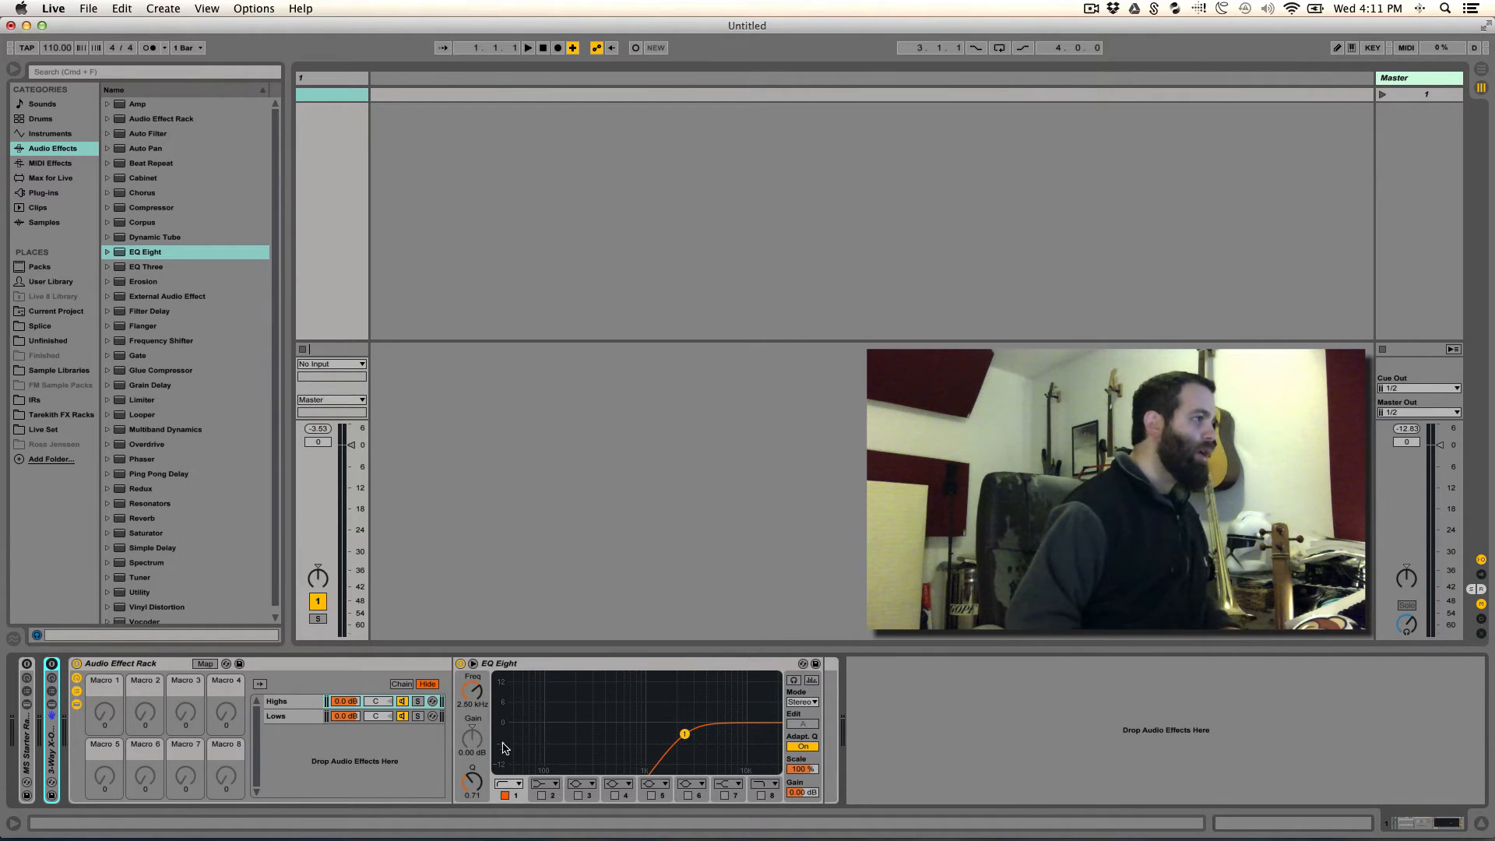
- Create a new chain named "Mids" in the rack and place it between Highs and Lows
{"action": "left_click", "coordinate": [285, 702]}
{"action": "right_click", "coordinate": [285, 731]}
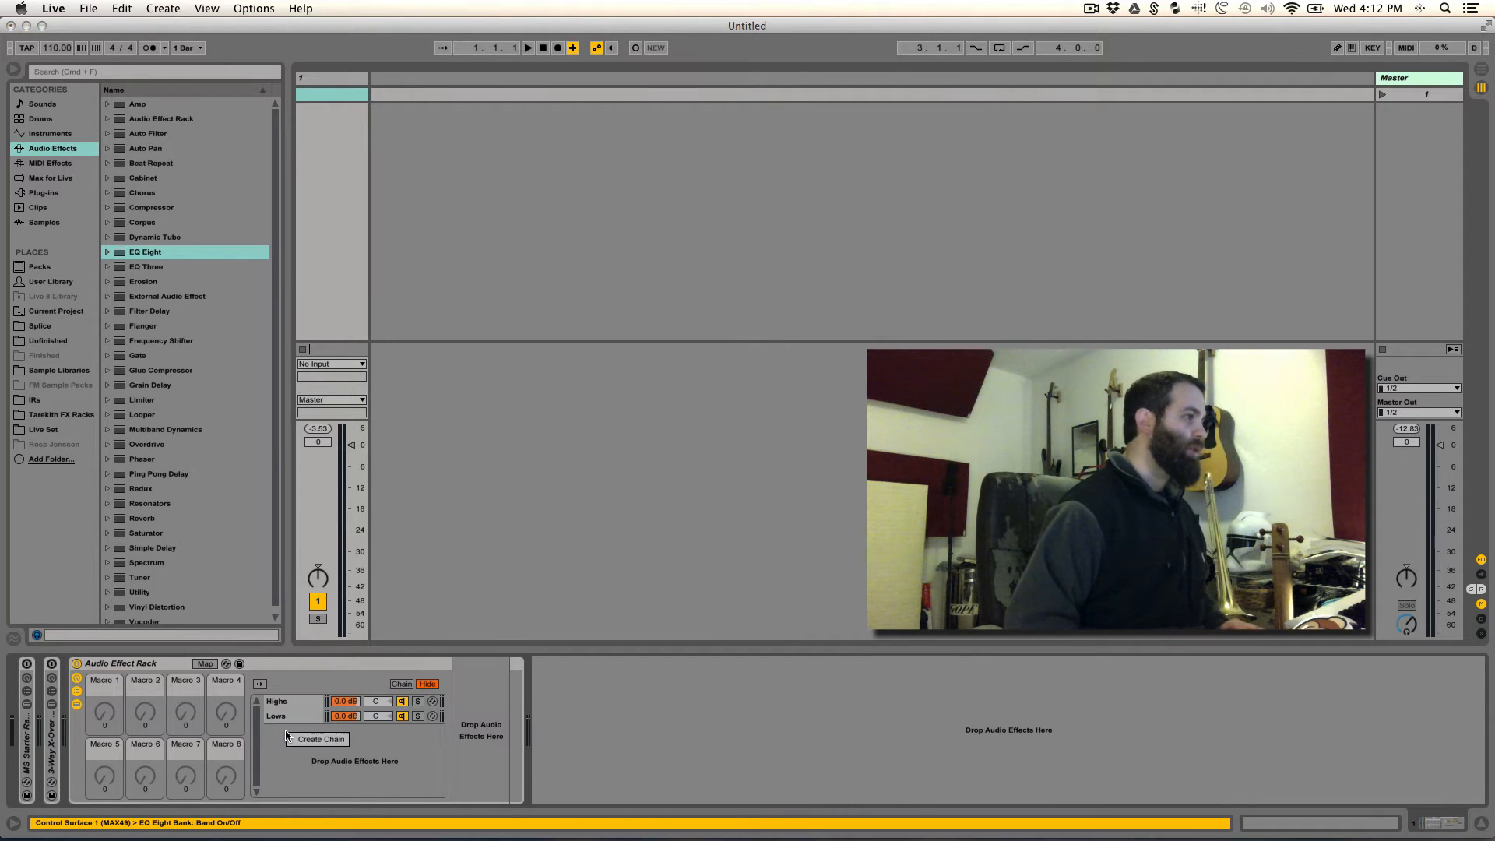
{"action": "left_click", "coordinate": [304, 737]}
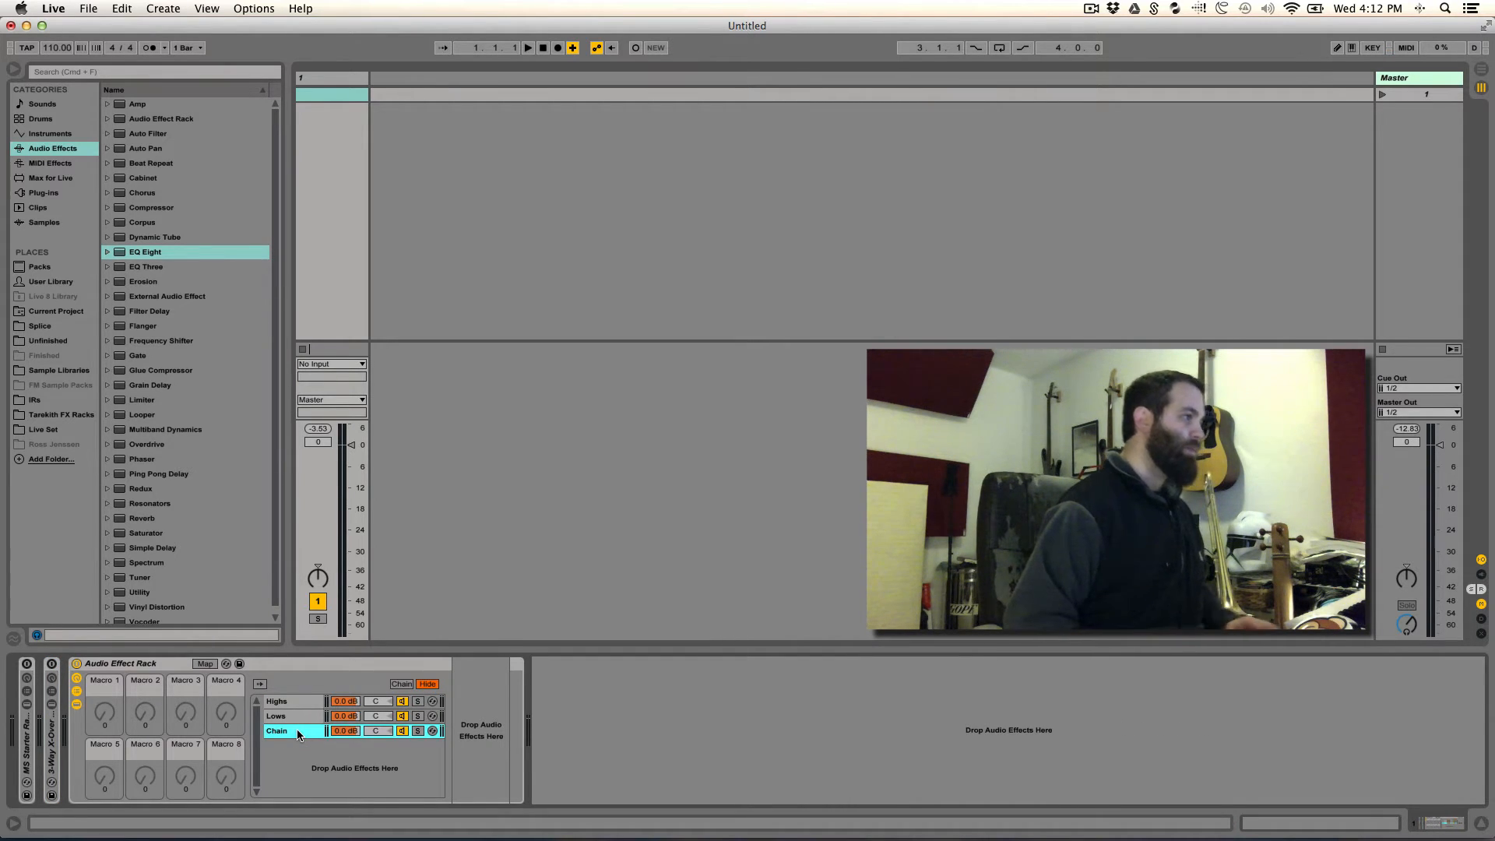
{"action": "key", "text": "super+r"}
{"action": "type", "text": "Mids"}
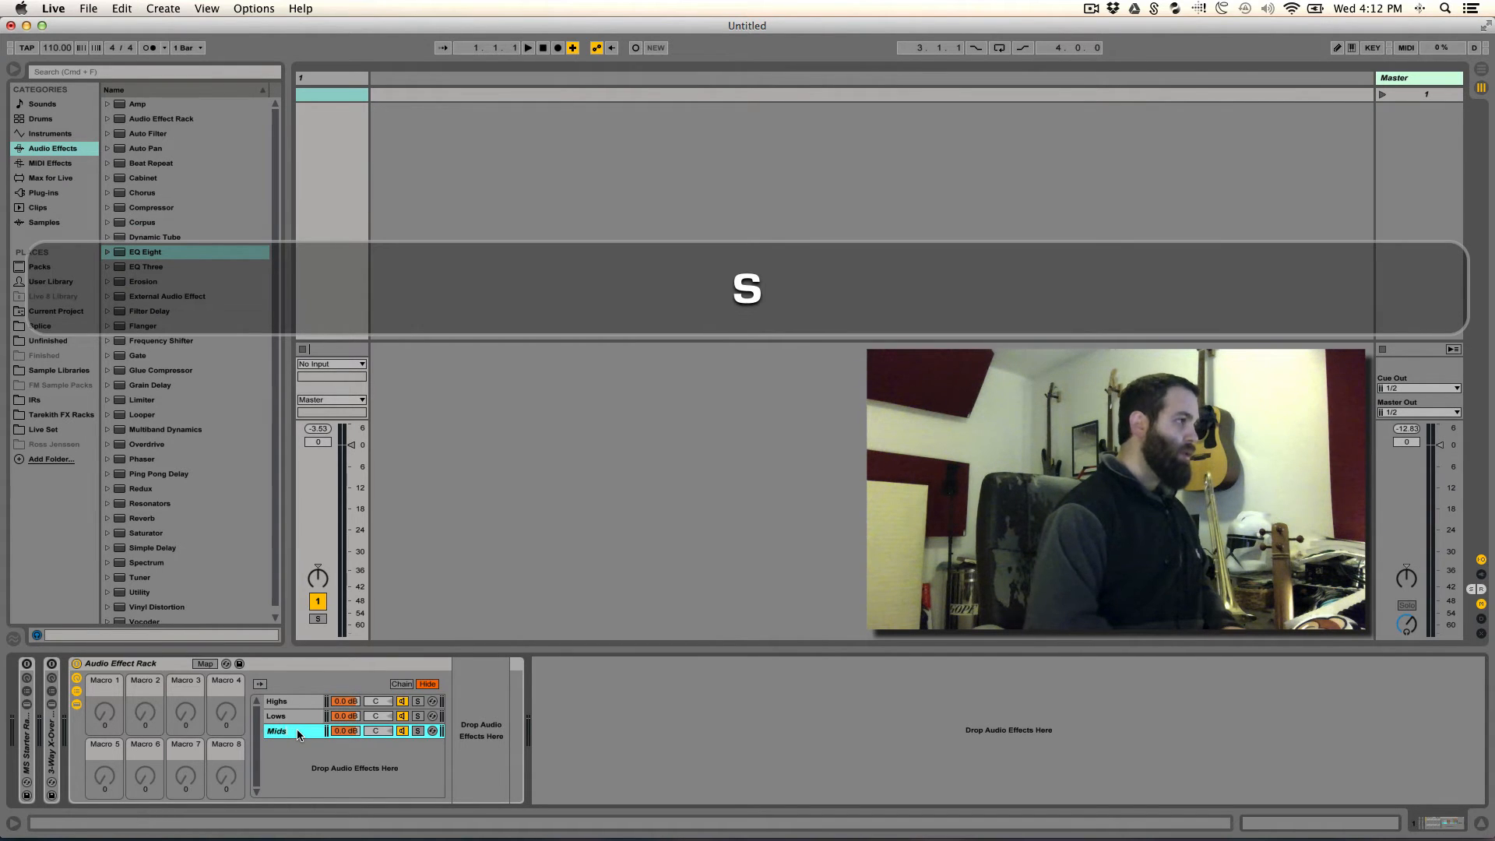
{"action": "key", "text": "Return"}
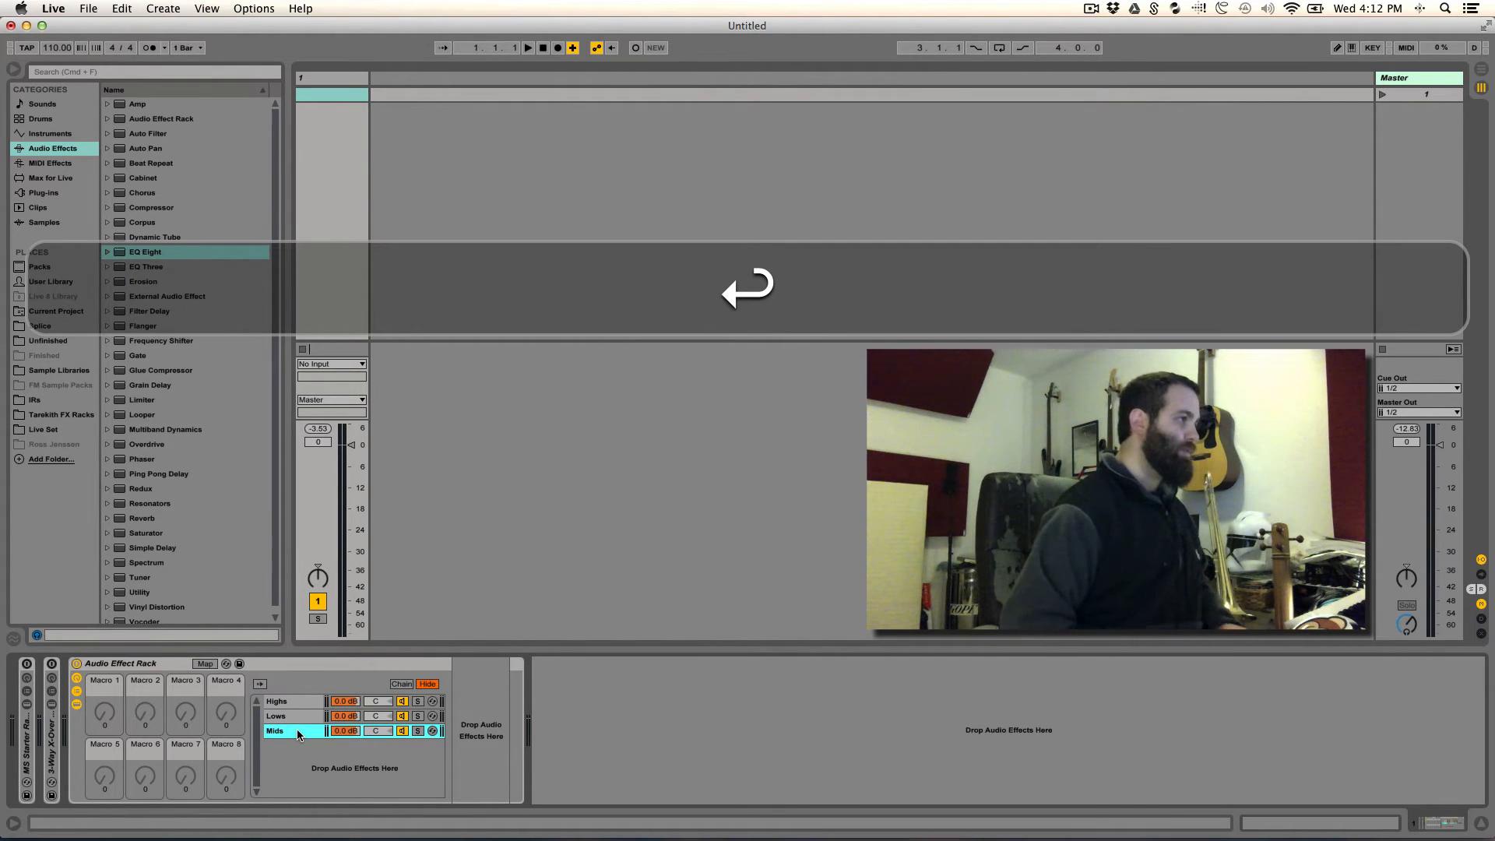
{"action": "left_click_drag", "start_coordinate": [298, 733], "coordinate": [297, 719]}
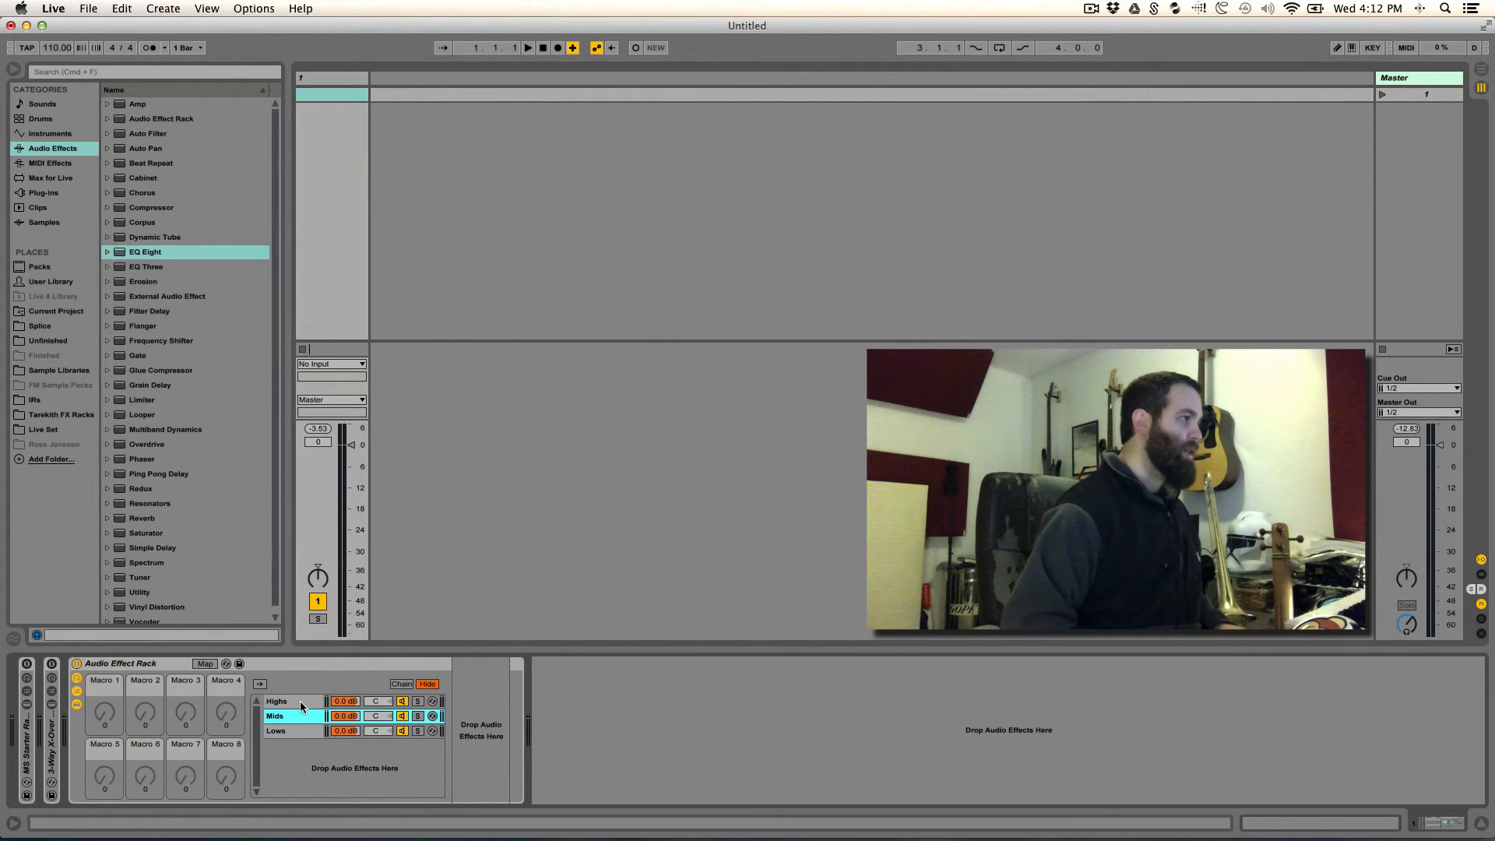
- Copy the Highs chain's EQ Eight into the empty Mids chain
{"action": "left_click", "coordinate": [300, 701]}
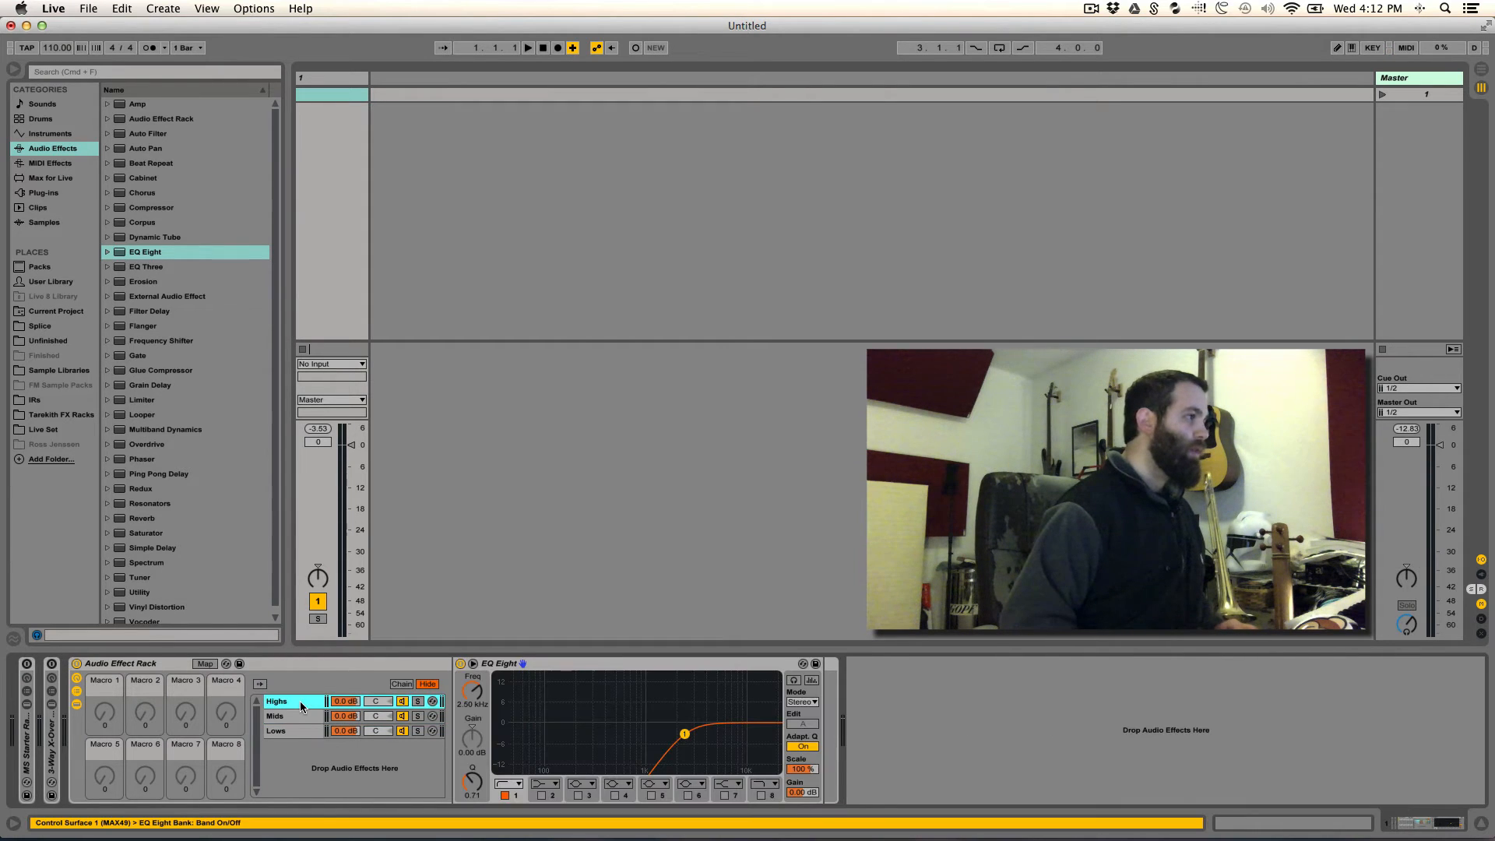
{"action": "left_click", "coordinate": [293, 716]}
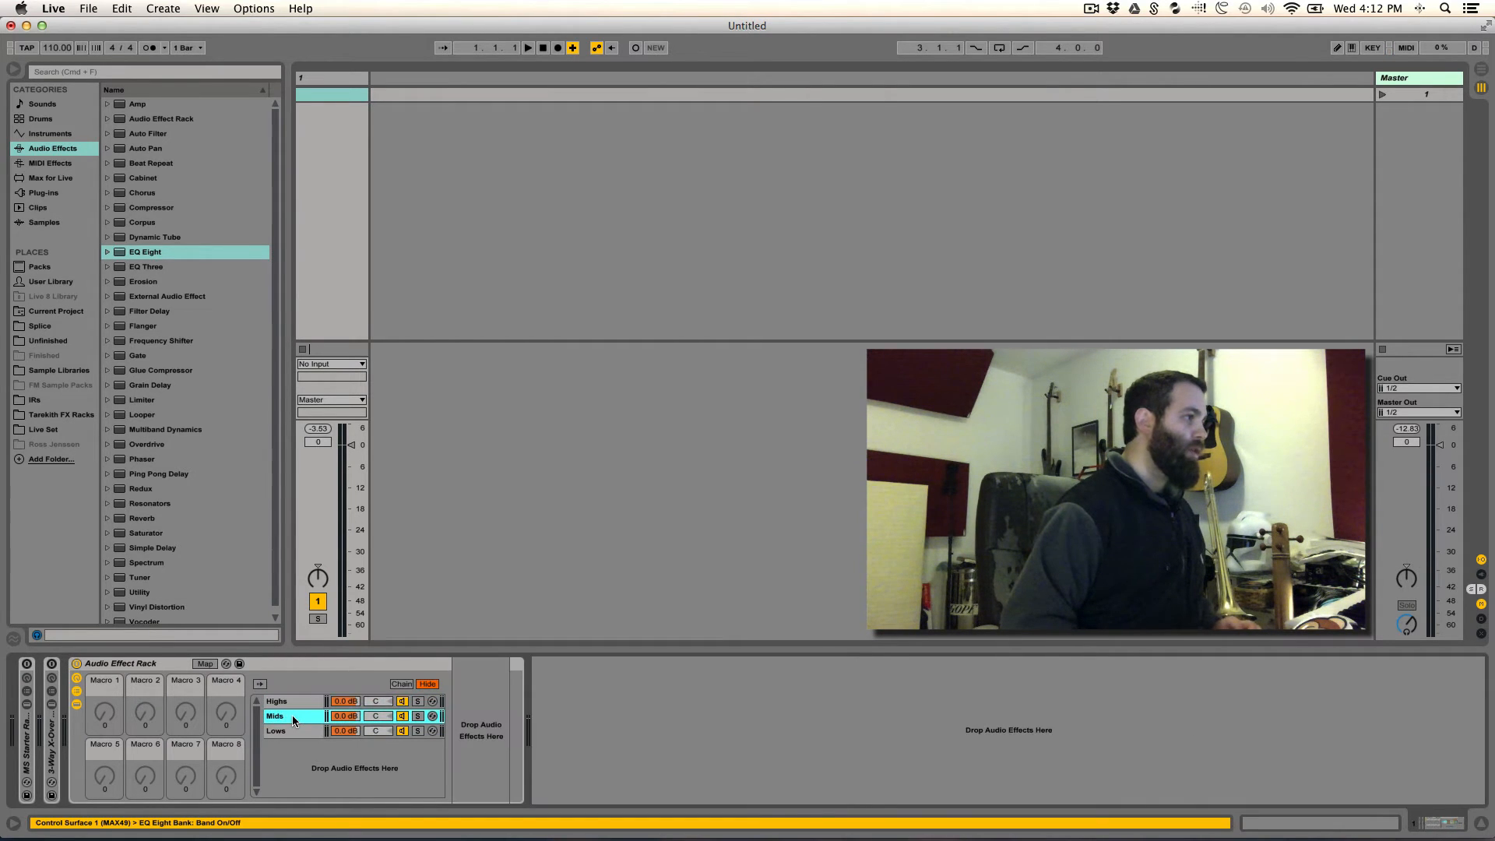
{"action": "left_click", "coordinate": [283, 704]}
{"action": "left_click", "coordinate": [551, 663]}
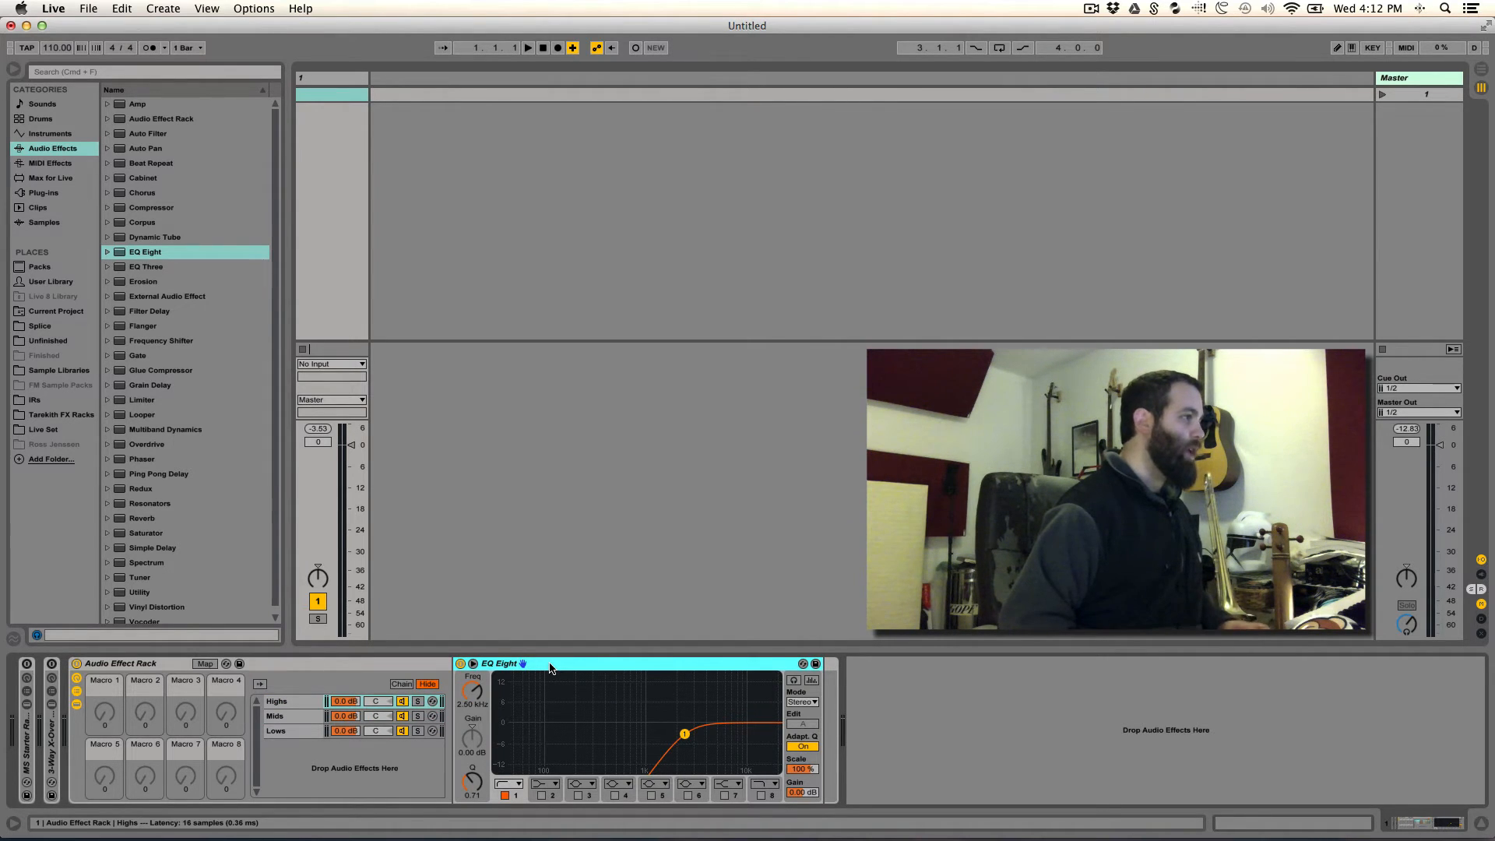
{"action": "left_click_drag", "start_coordinate": [549, 666], "coordinate": [297, 717]}
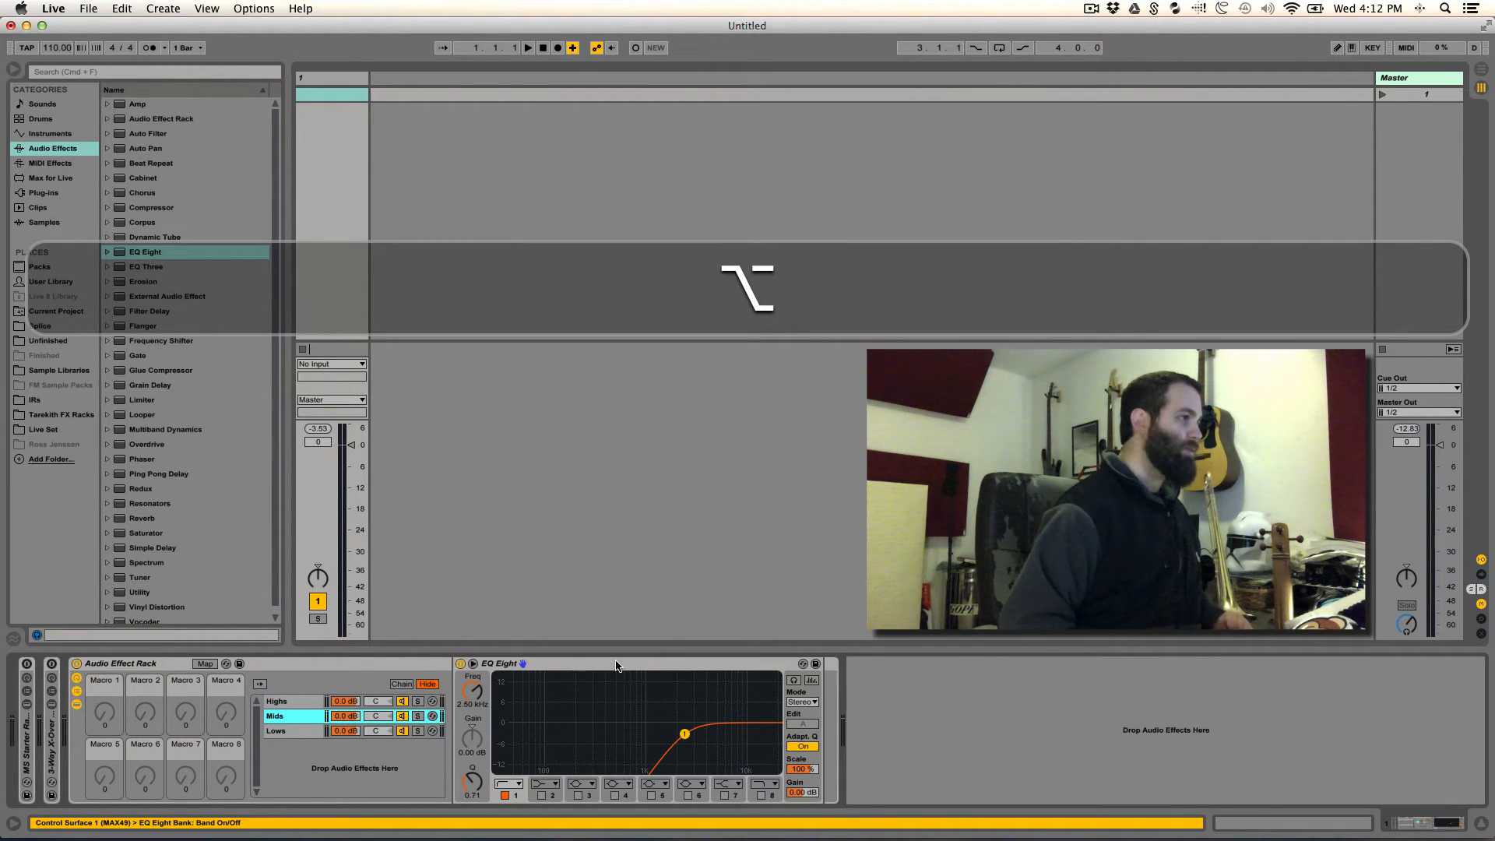
- Group the Mids chain's EQ Eight into a nested Audio Effect Rack and show its chain list
{"action": "left_click", "coordinate": [615, 665]}
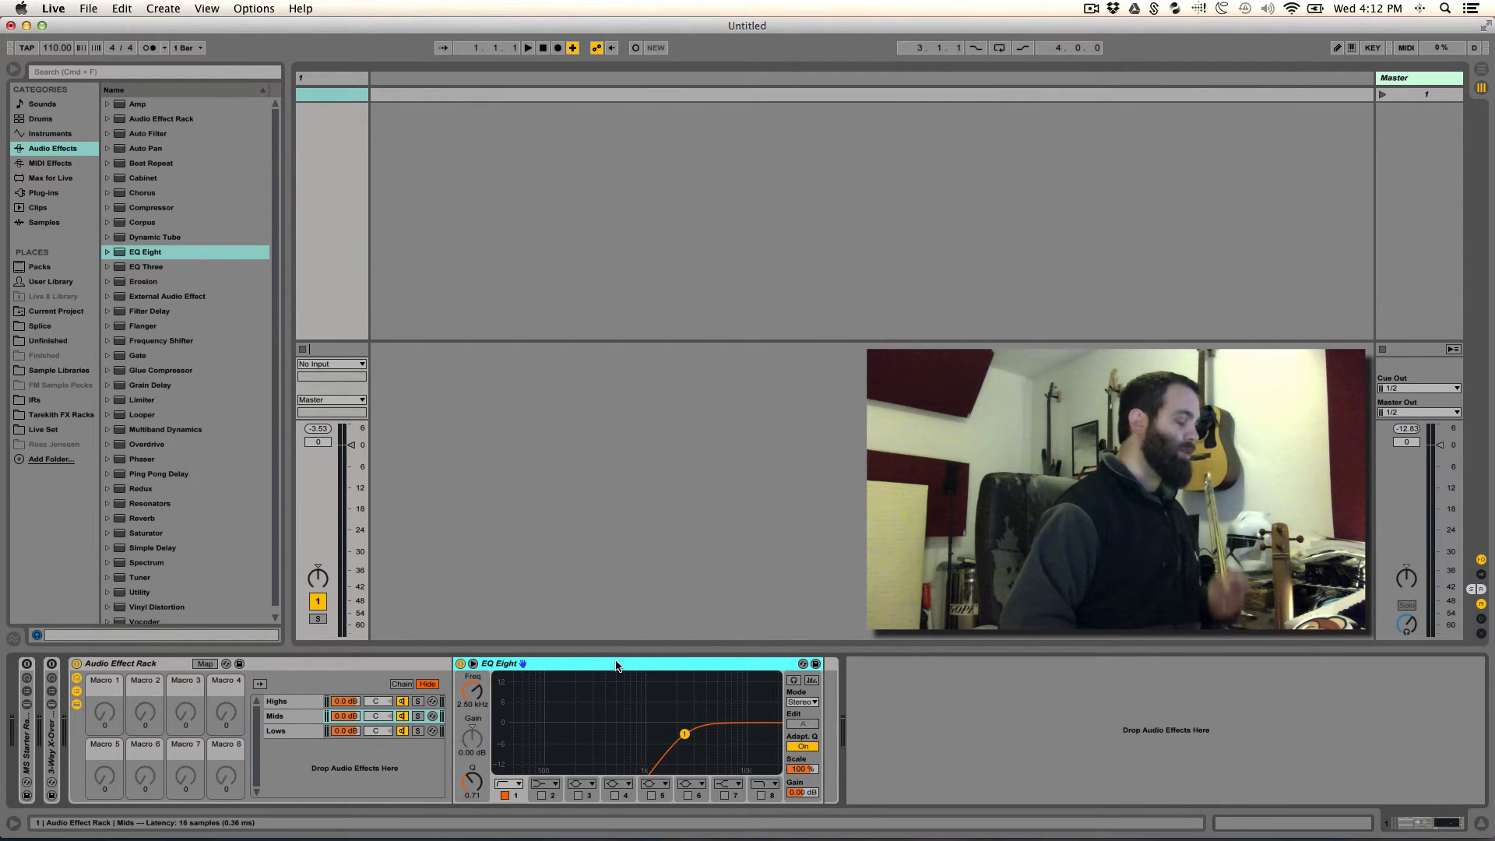
{"action": "key", "text": "super+g"}
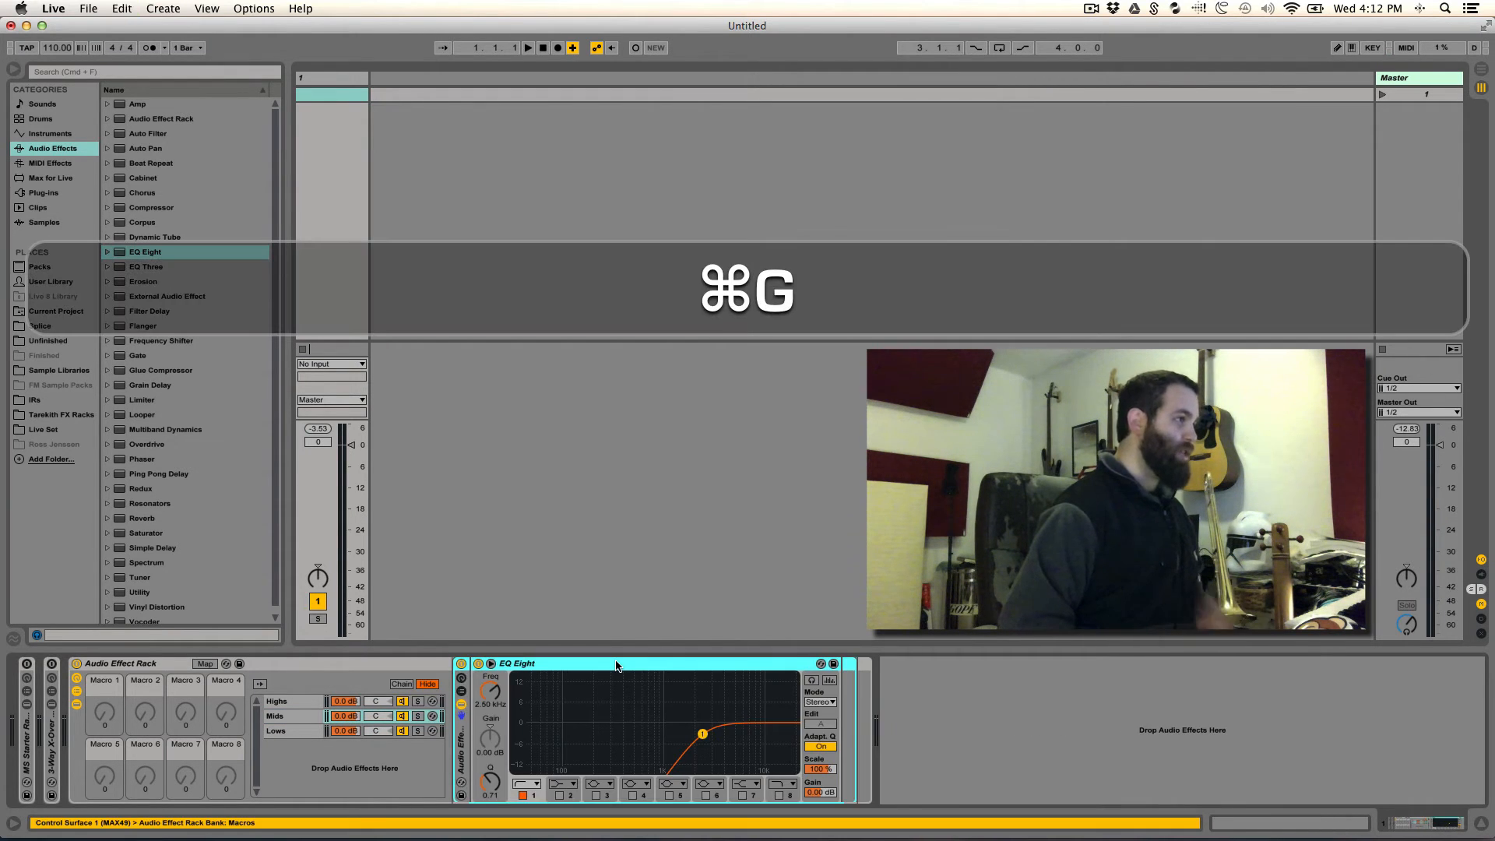
{"action": "left_click", "coordinate": [462, 691]}
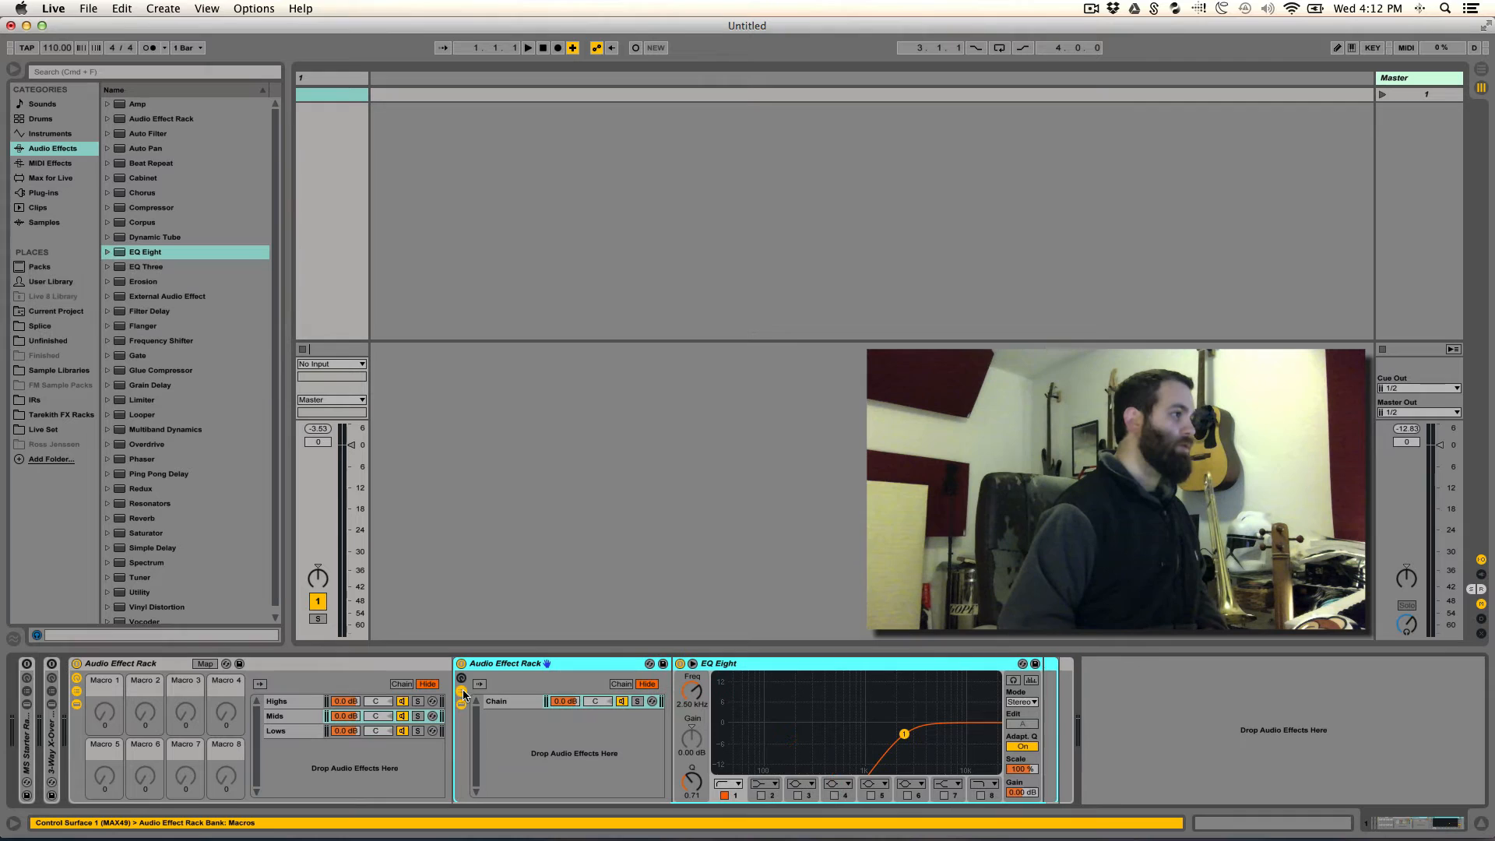
- Rename the nested rack's only chain as "Invert High"
{"action": "left_click", "coordinate": [502, 698]}
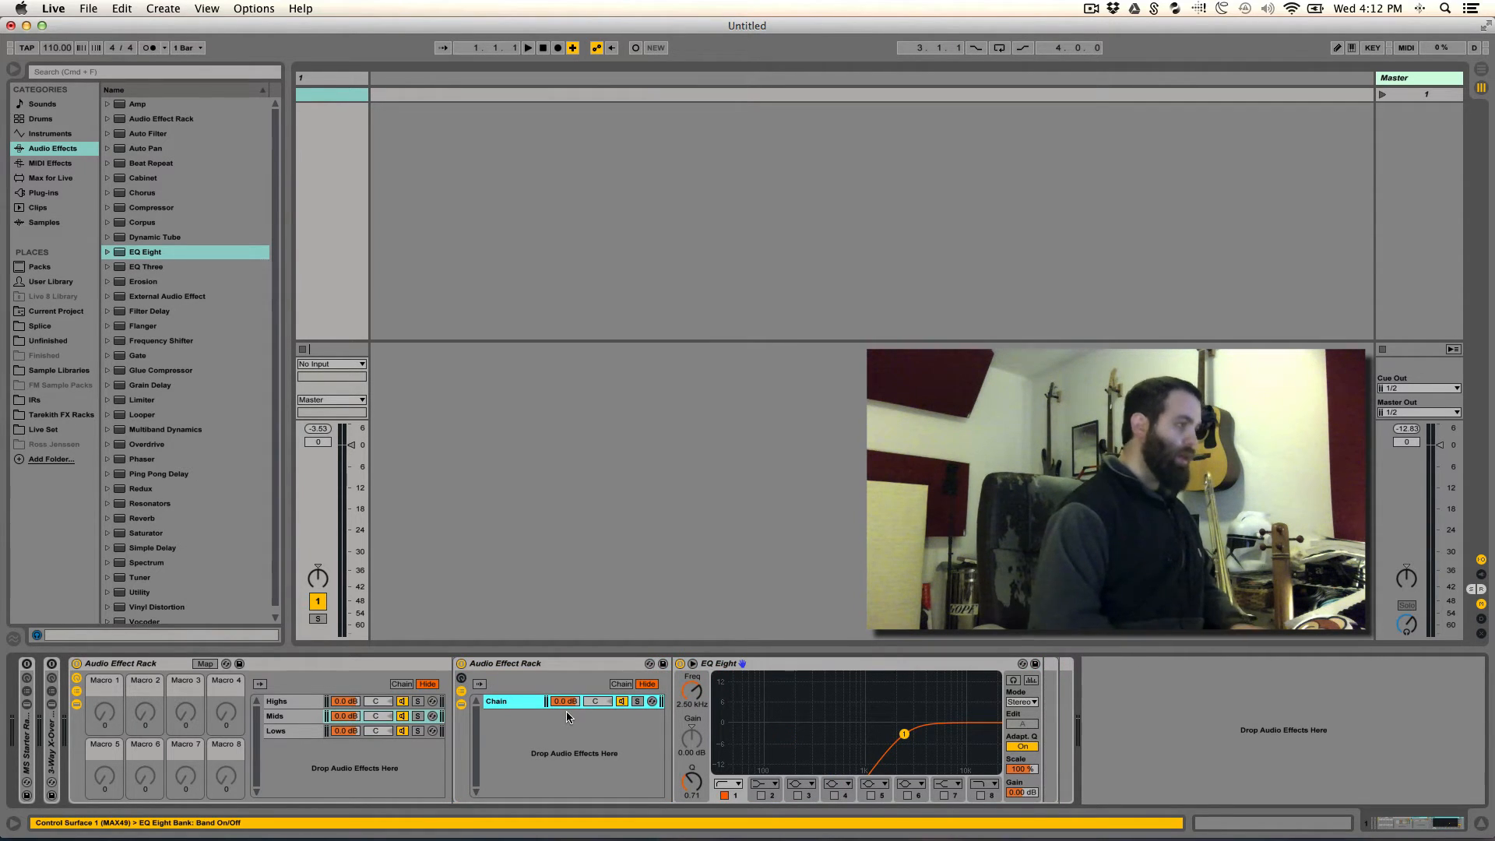
{"action": "key", "text": "super+r"}
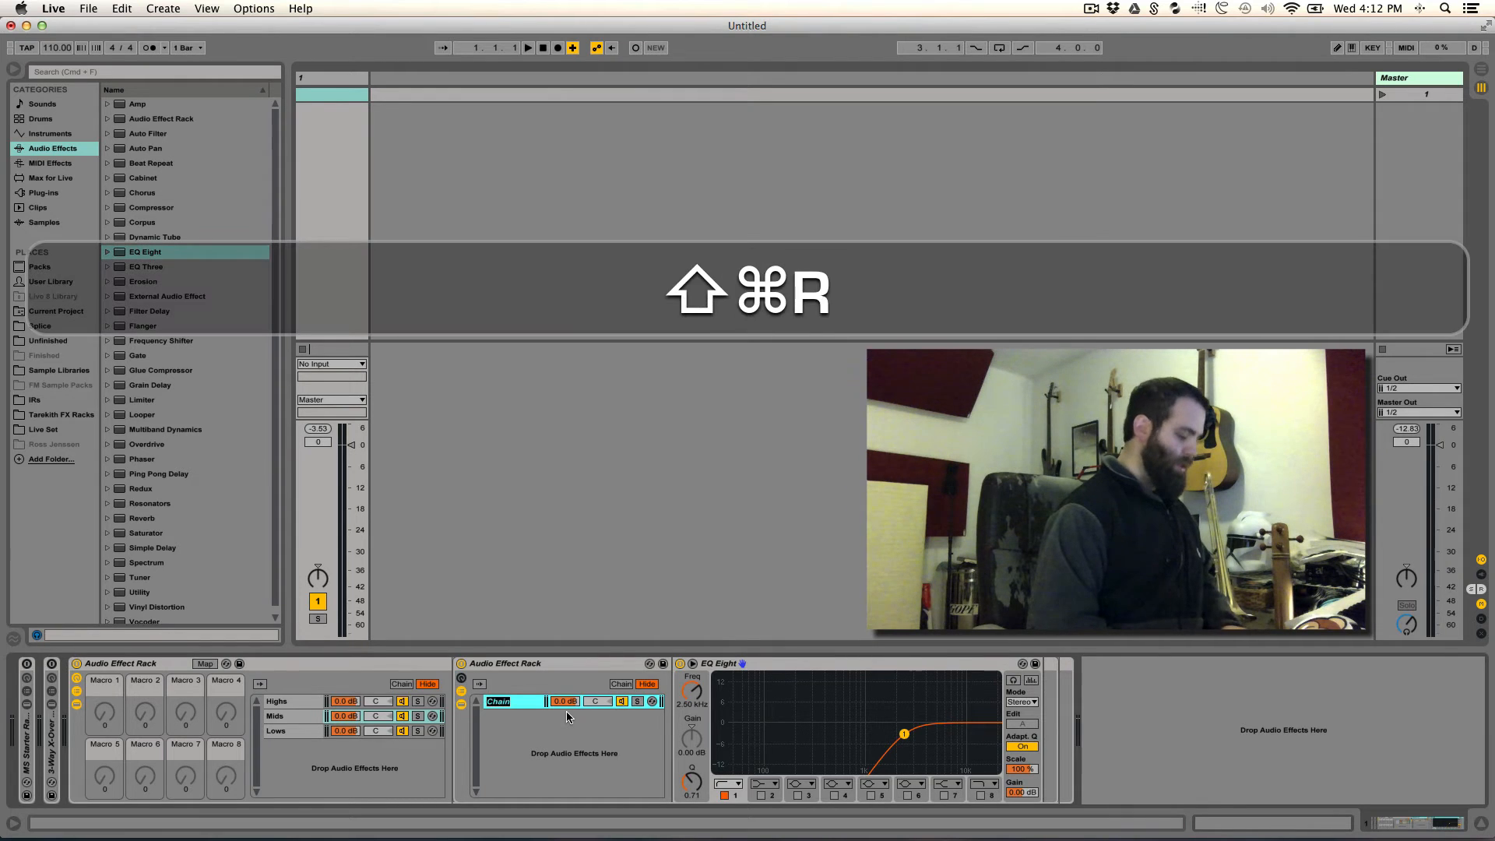
{"action": "type", "text": "Cancel"}
{"action": "key", "text": "BackSpace"}
{"action": "key", "text": "BackSpace"}
{"action": "key", "text": "BackSpace"}
{"action": "key", "text": "BackSpace"}
{"action": "key", "text": "BackSpace"}
{"action": "key", "text": "BackSpace"}
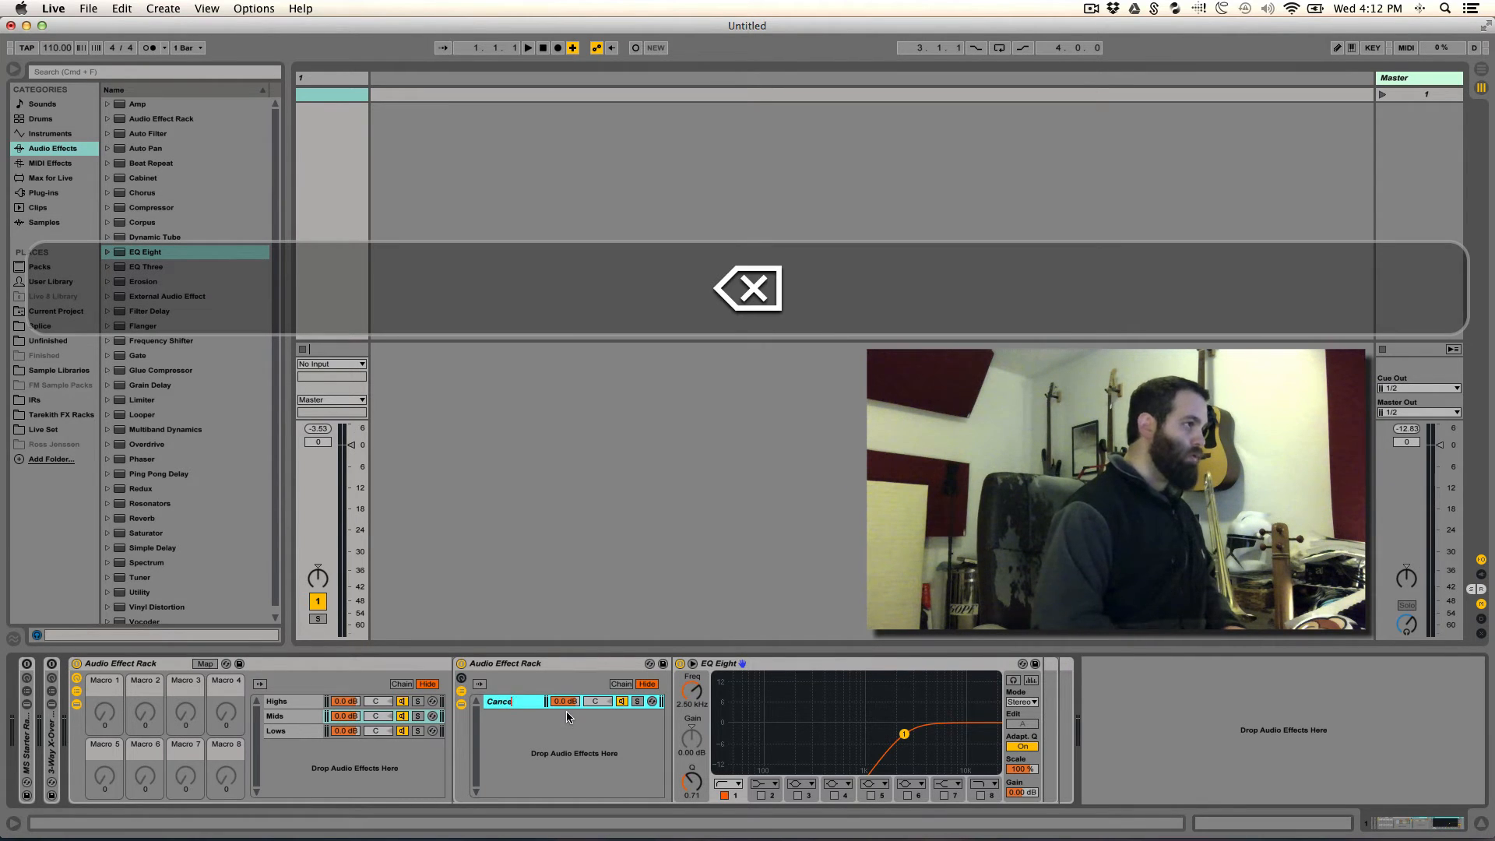
{"action": "key", "text": "shift+BackSpace"}
{"action": "type", "text": "In"}
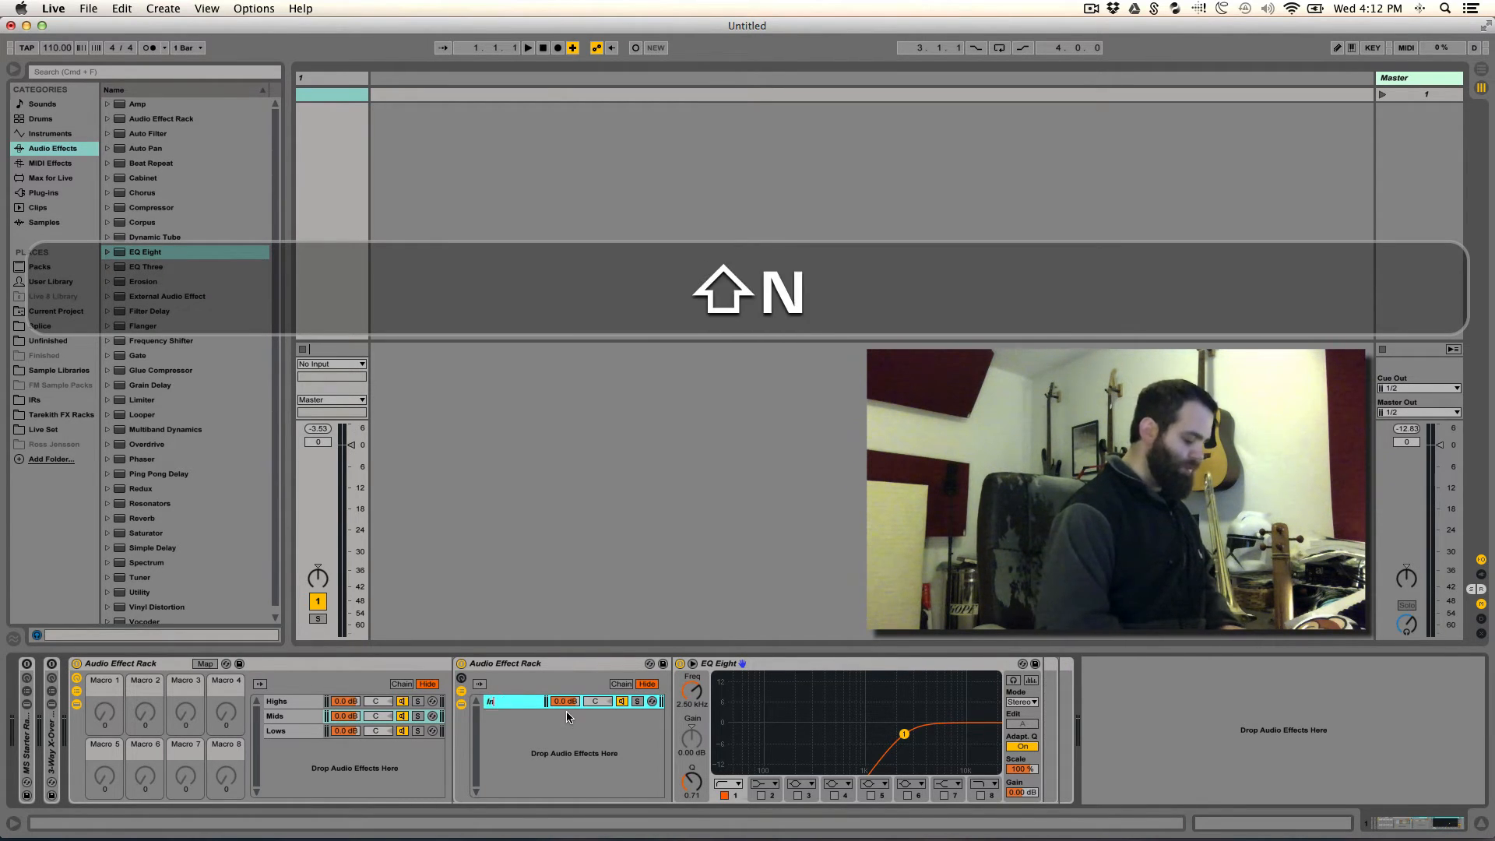
{"action": "type", "text": "vert High"}
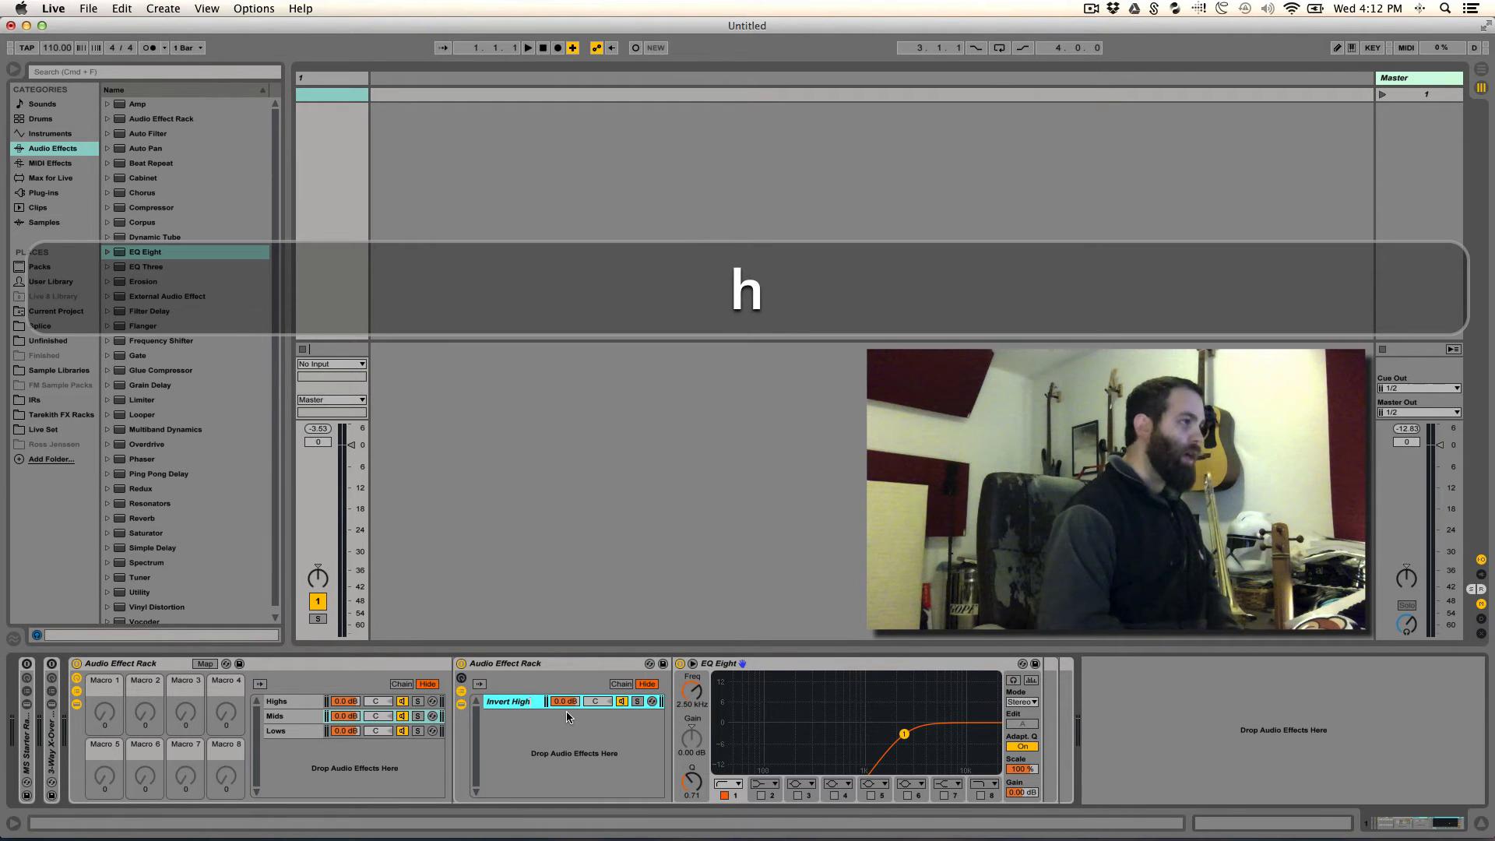
{"action": "key", "text": "Return"}
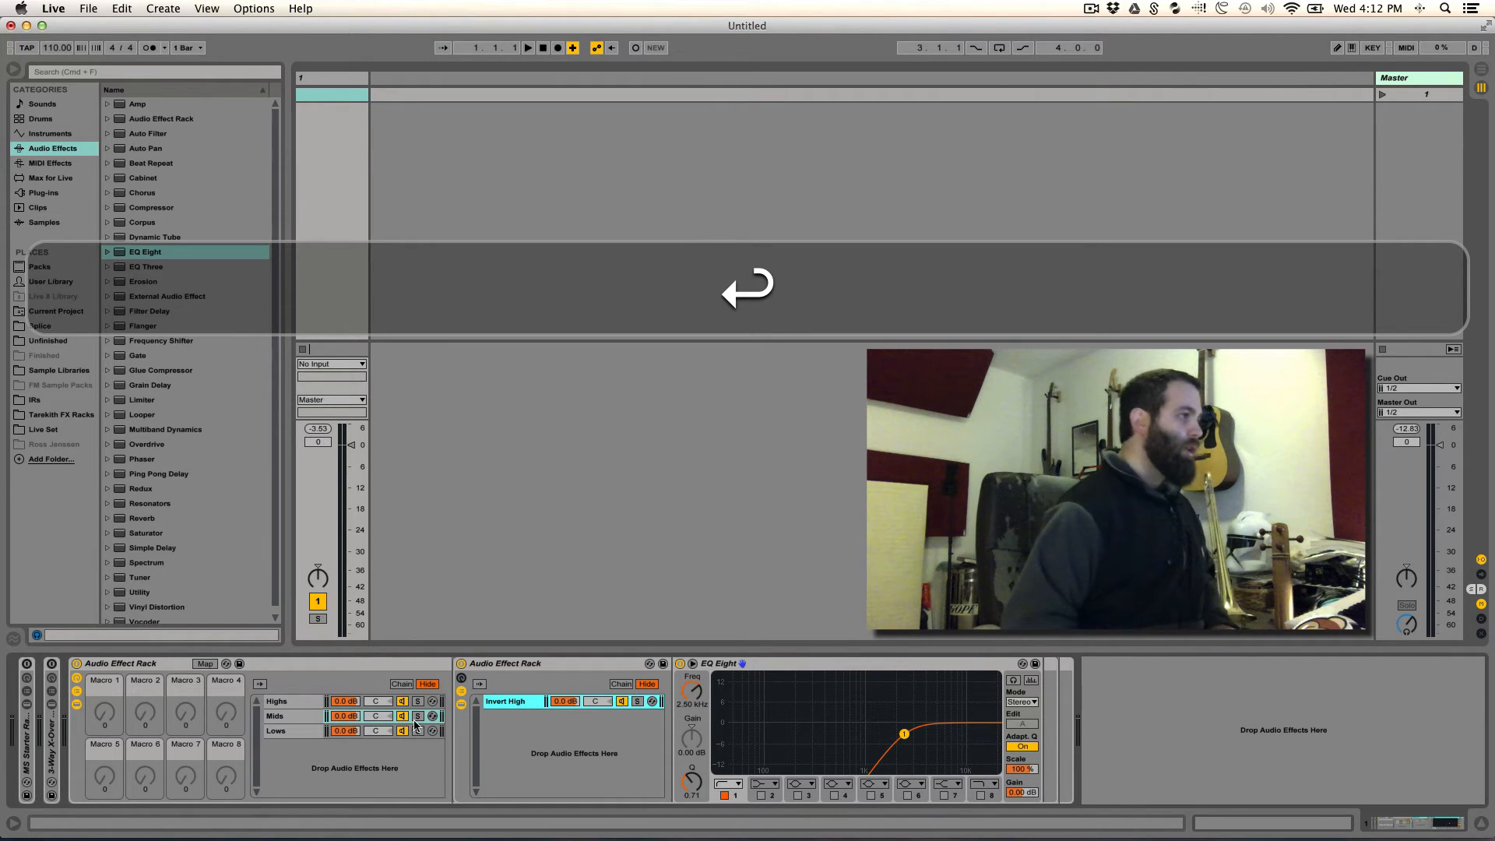
- Create a second chain in the Mids chain's nested rack and name it "Invert Low"
{"action": "left_click", "coordinate": [279, 731]}
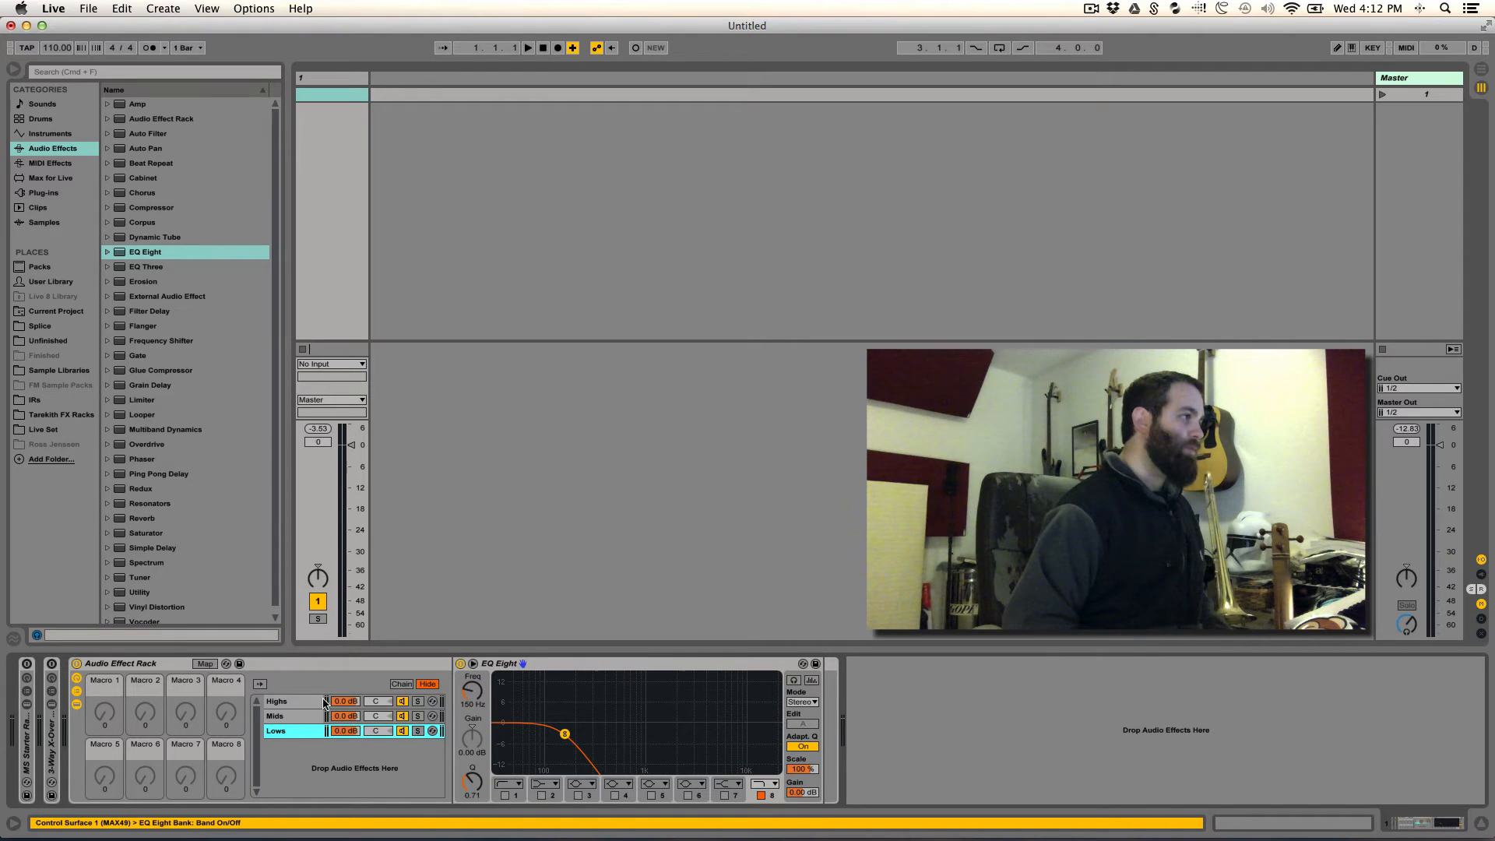
{"action": "left_click", "coordinate": [286, 718]}
{"action": "right_click", "coordinate": [516, 731]}
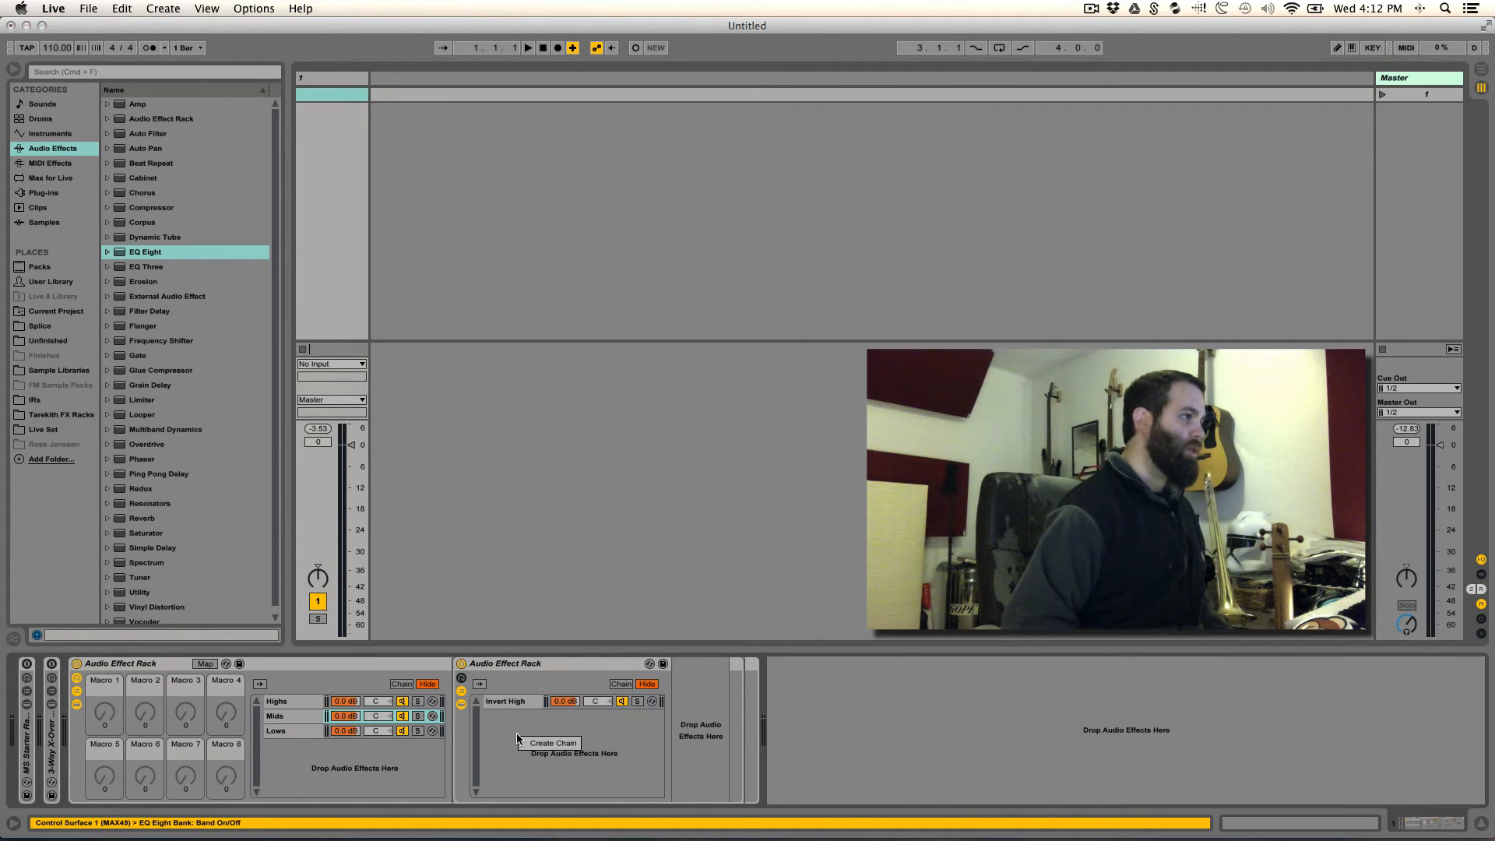
{"action": "left_click", "coordinate": [532, 740]}
{"action": "key", "text": "super+r"}
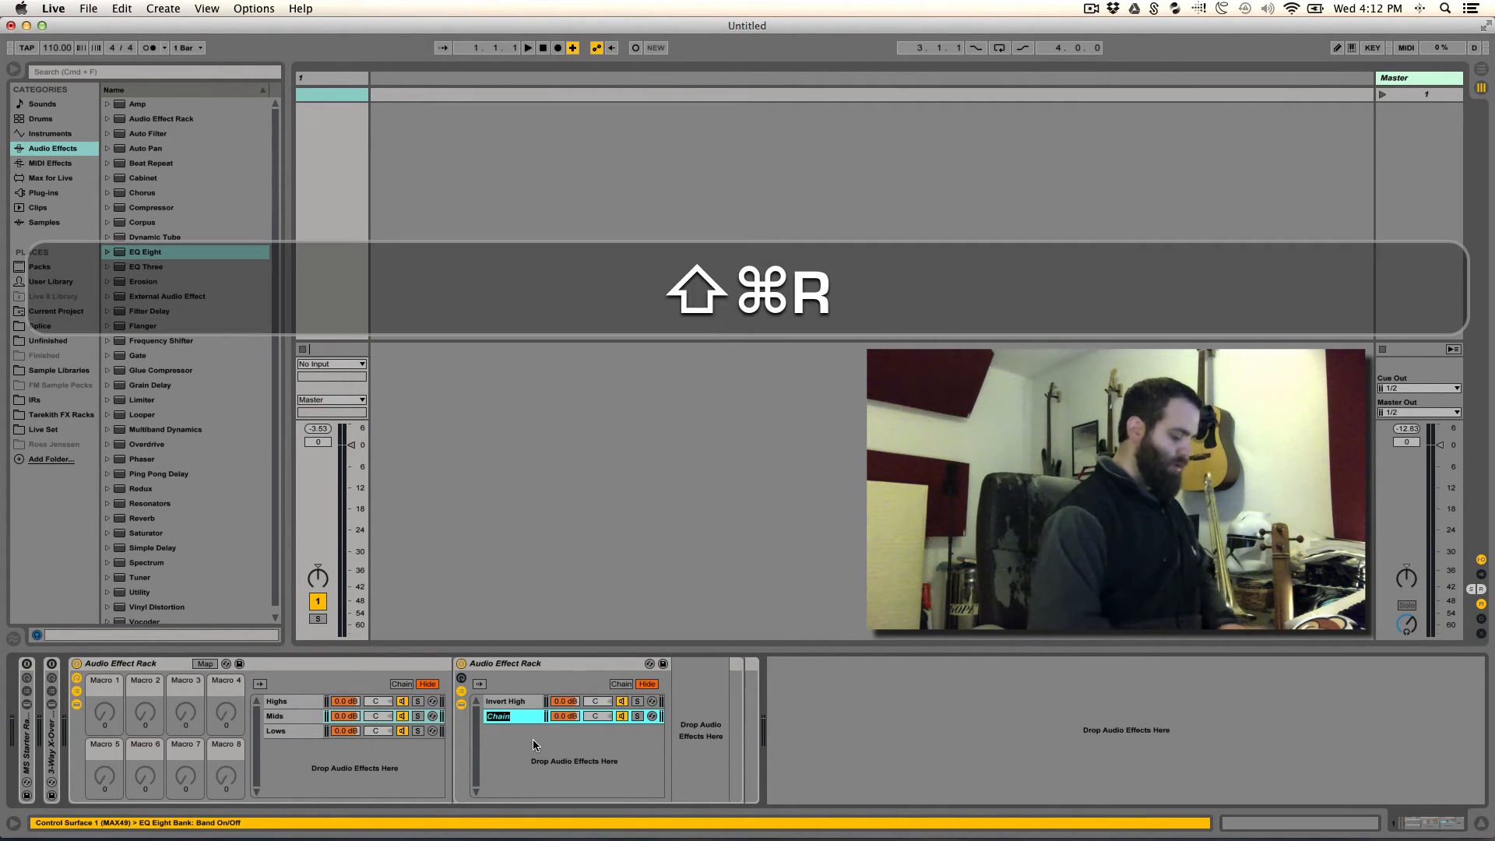
{"action": "type", "text": "Invert"}
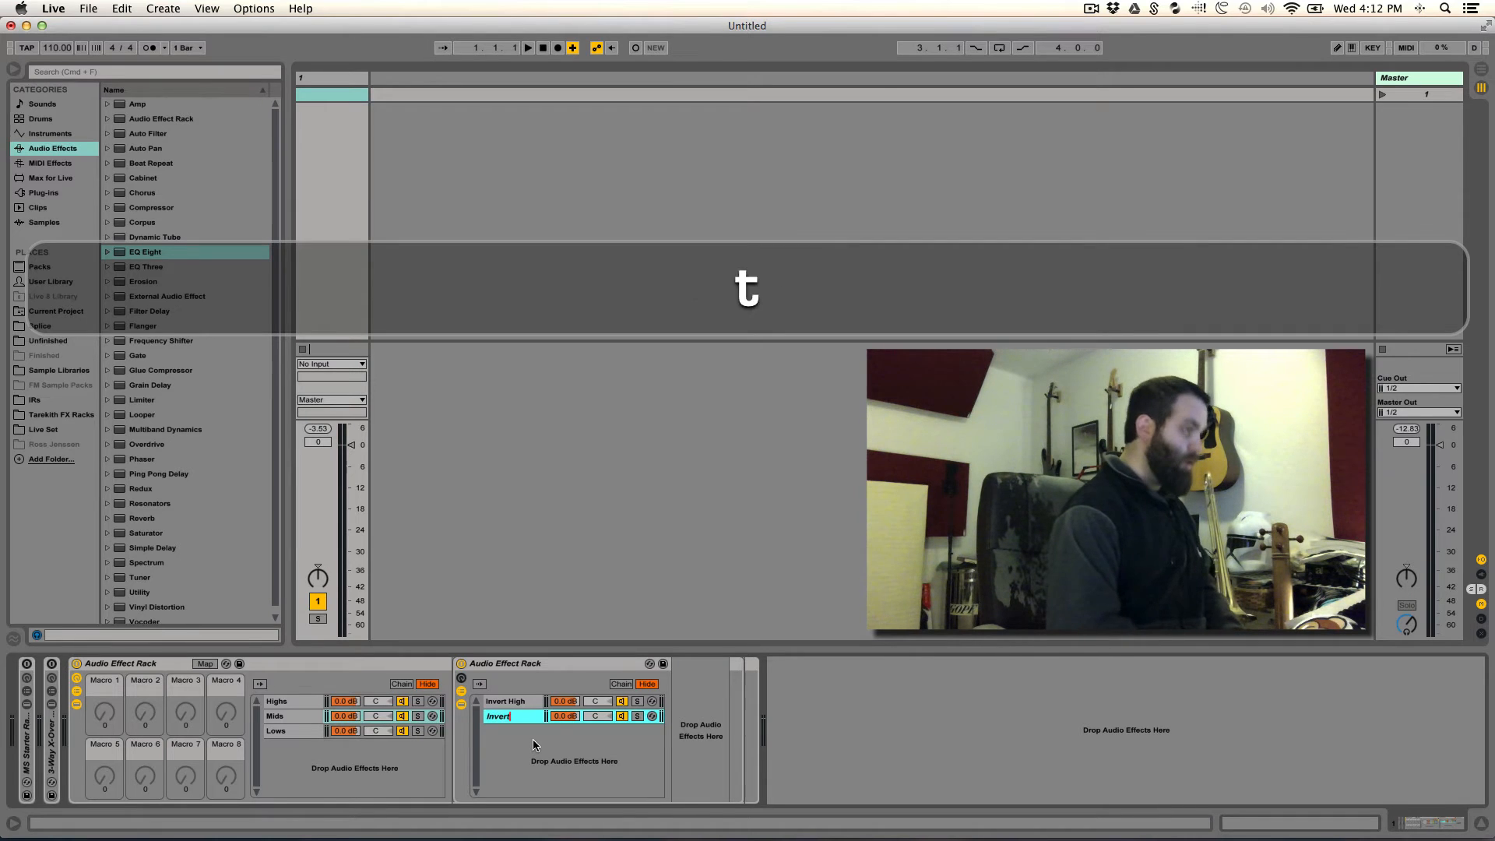
{"action": "type", "text": " Low"}
{"action": "key", "text": "Return"}
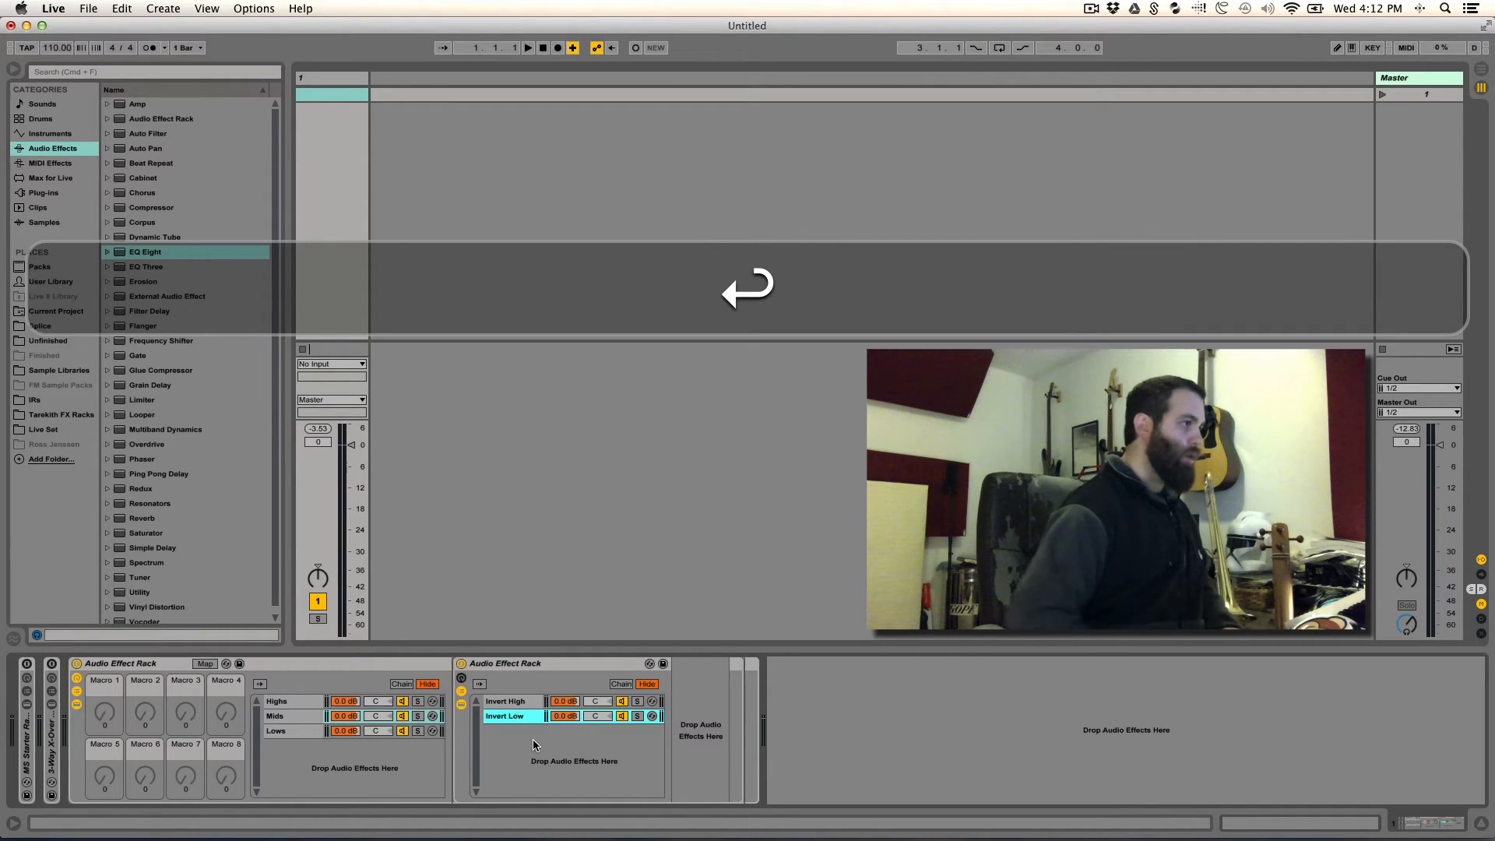
- Copy the Lows chain's EQ Eight into the Invert Low chain of the Mids nested rack
{"action": "left_click", "coordinate": [286, 731]}
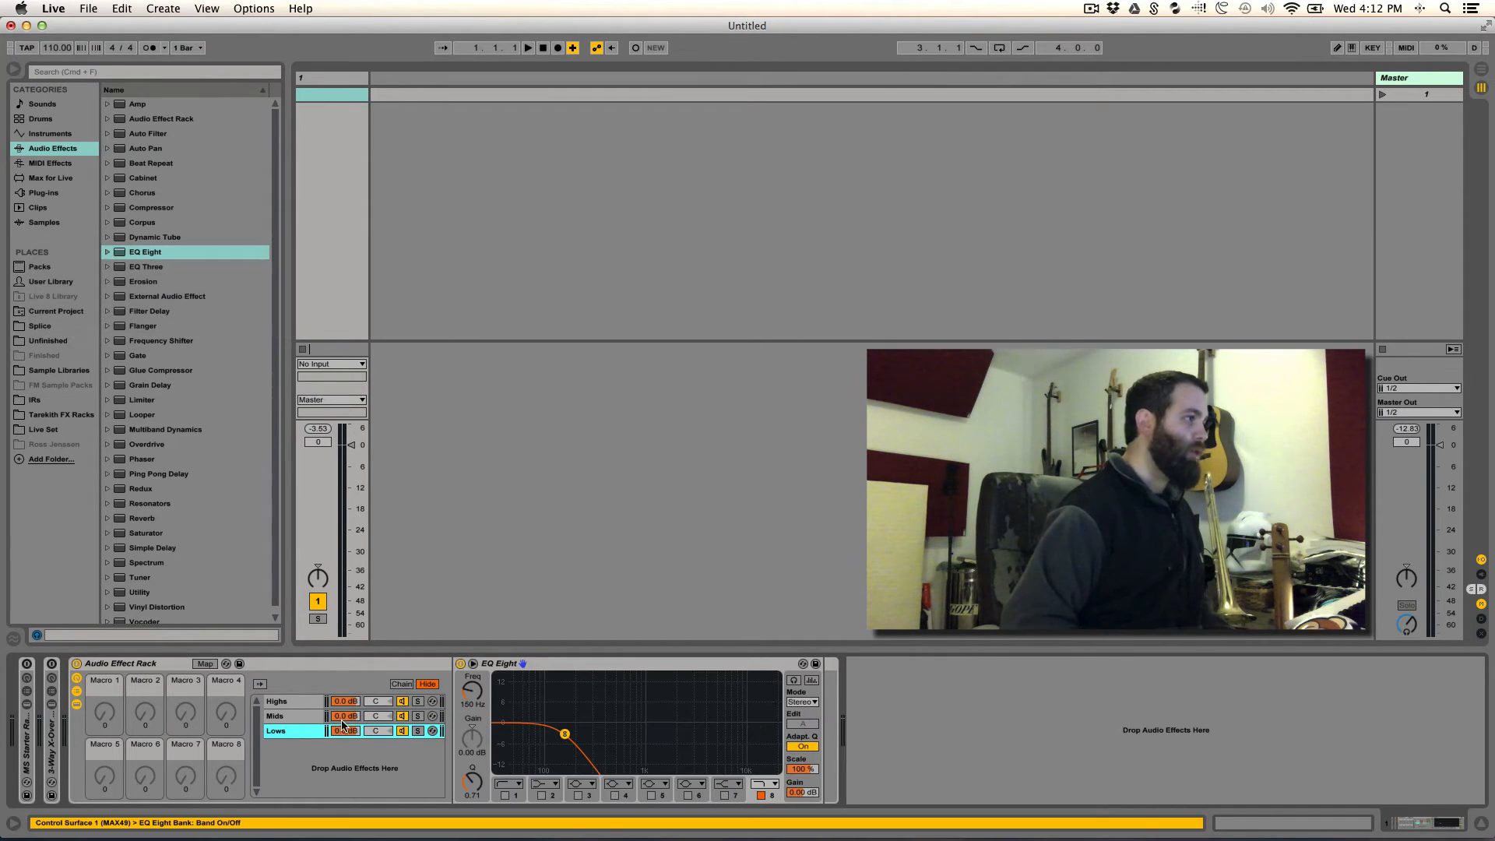
{"action": "left_click", "coordinate": [643, 664]}
{"action": "key", "text": "alt"}
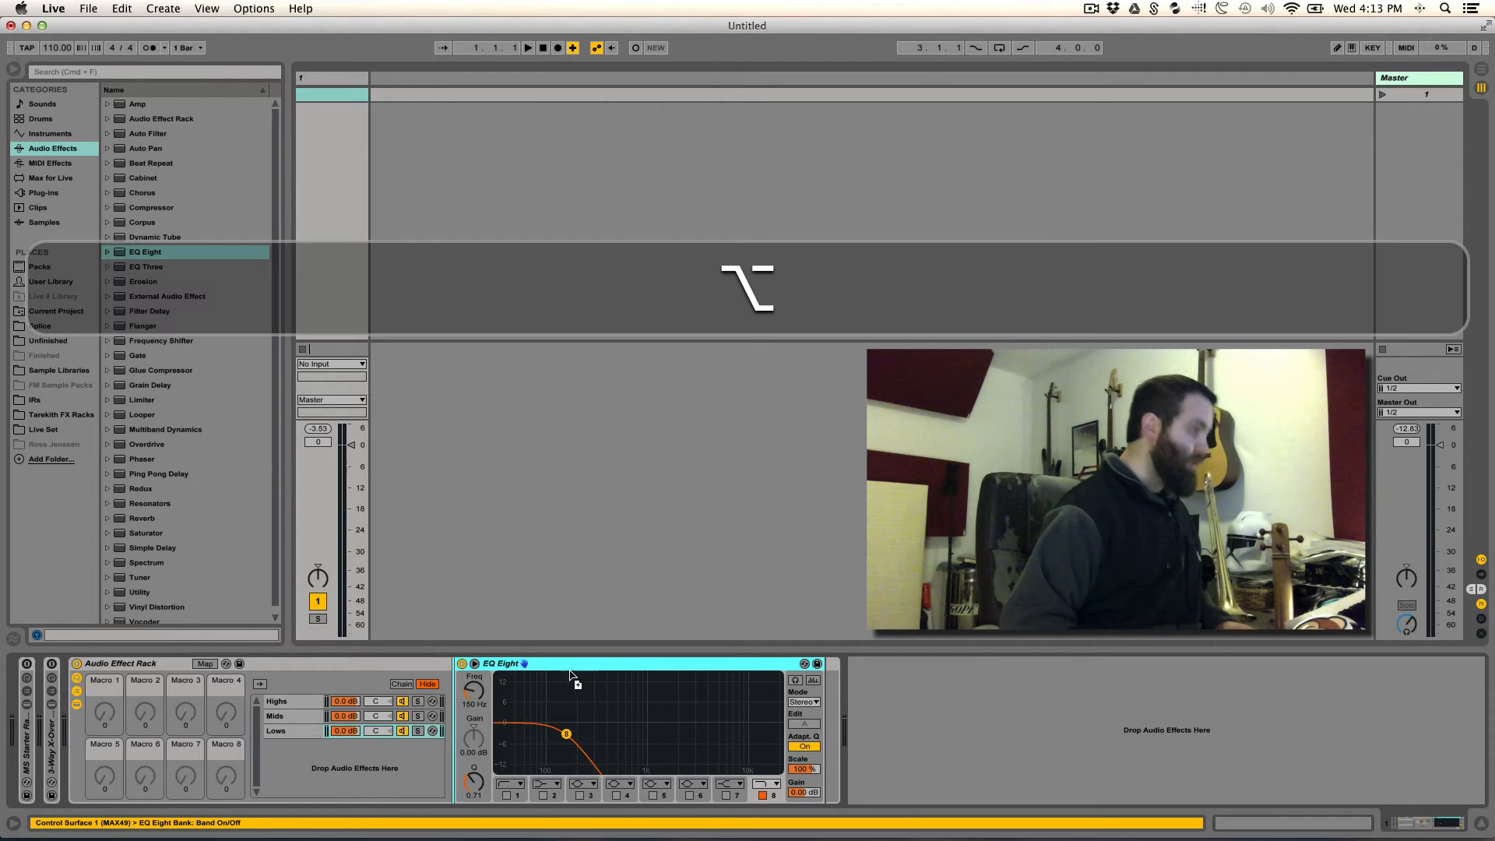
{"action": "left_click_drag", "start_coordinate": [643, 664], "coordinate": [695, 722]}
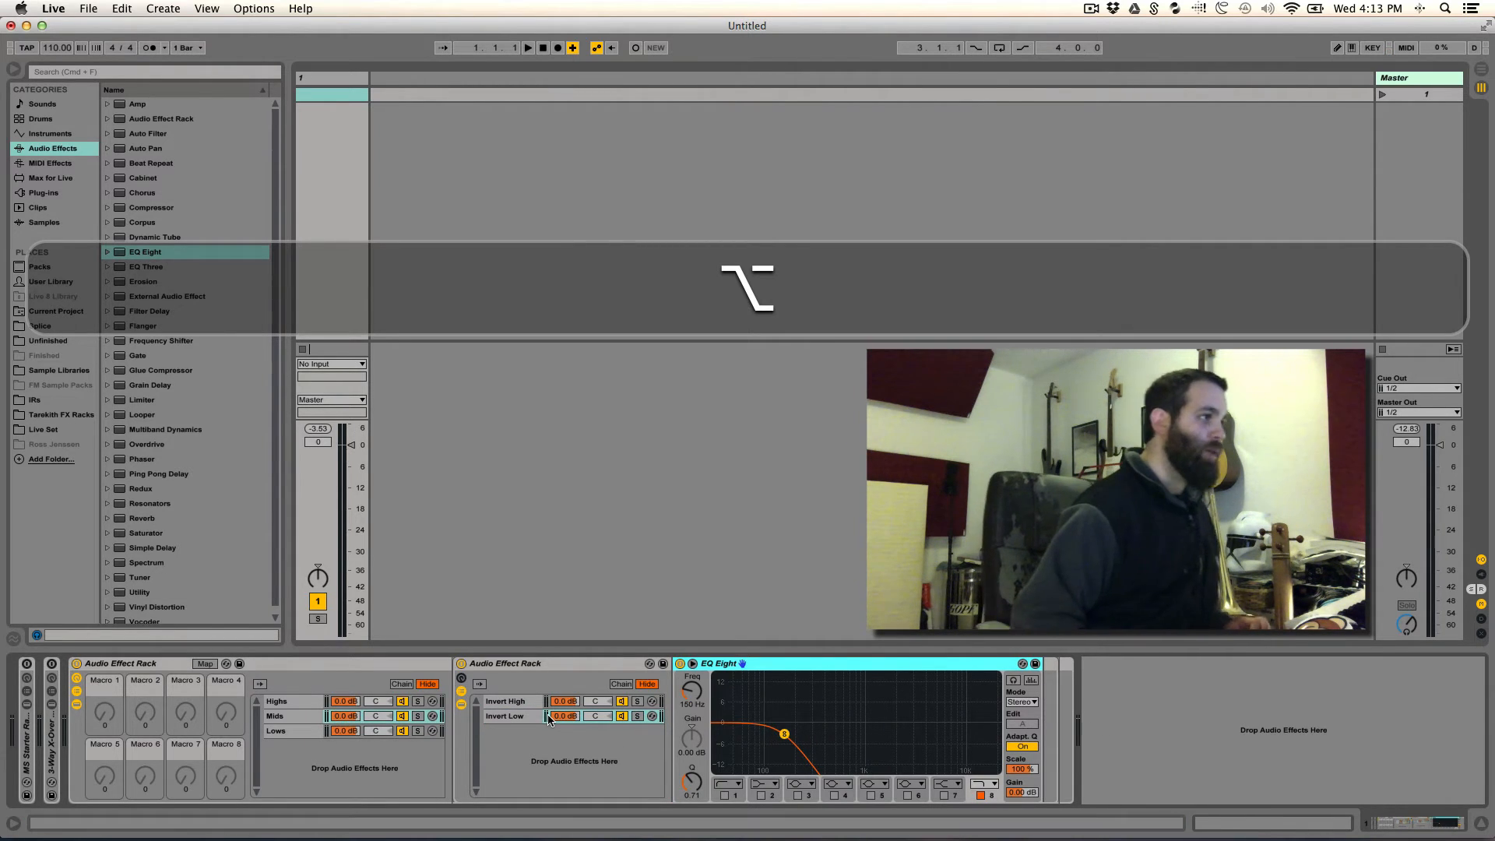
- Create a third chain in the Mids chain's nested rack and name it "Mid"
{"action": "left_click", "coordinate": [534, 755]}
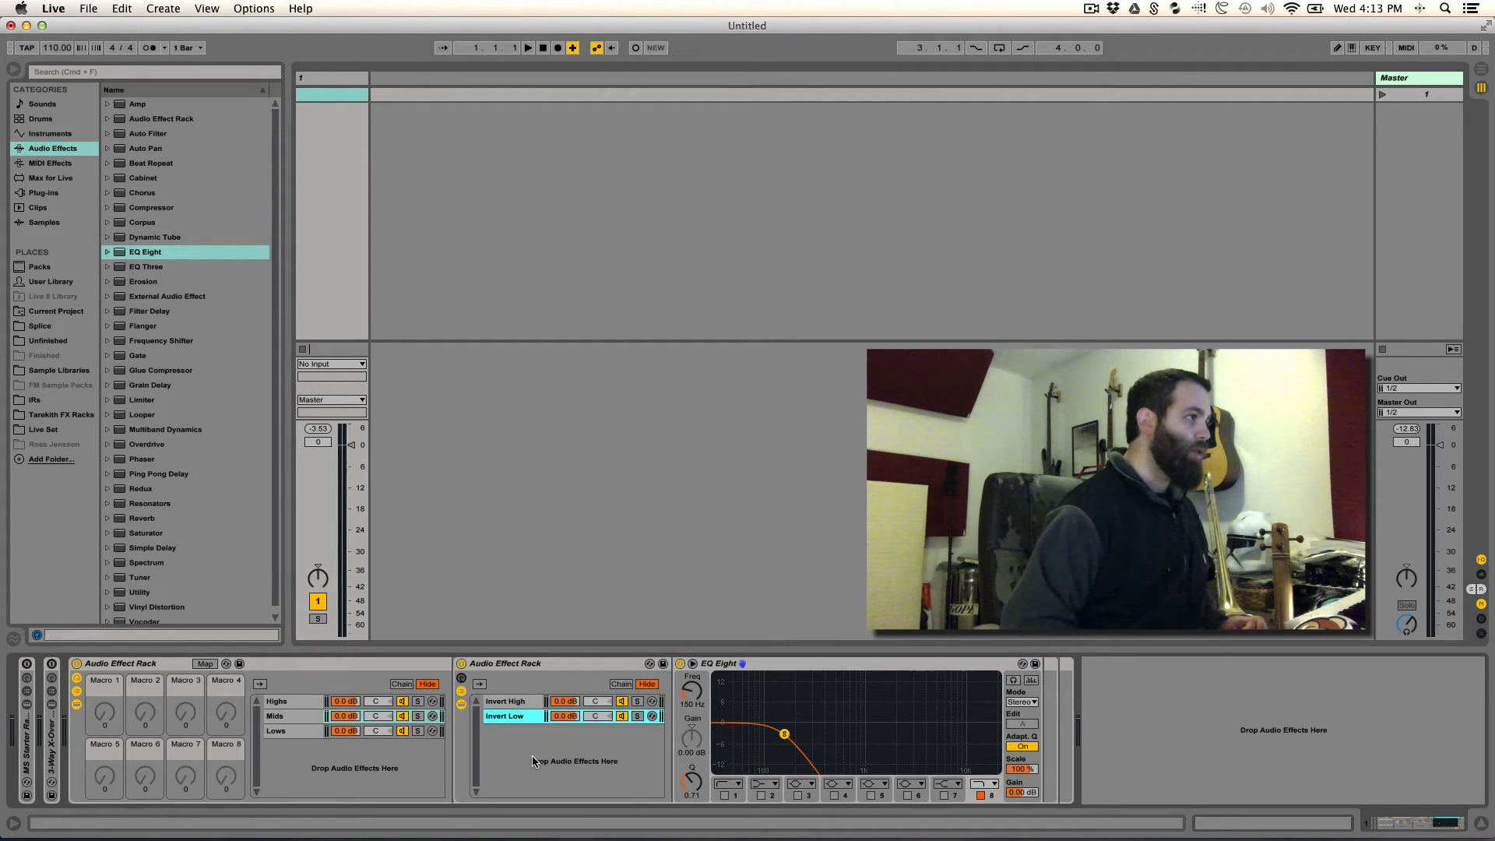
{"action": "right_click", "coordinate": [534, 756]}
{"action": "left_click", "coordinate": [557, 766]}
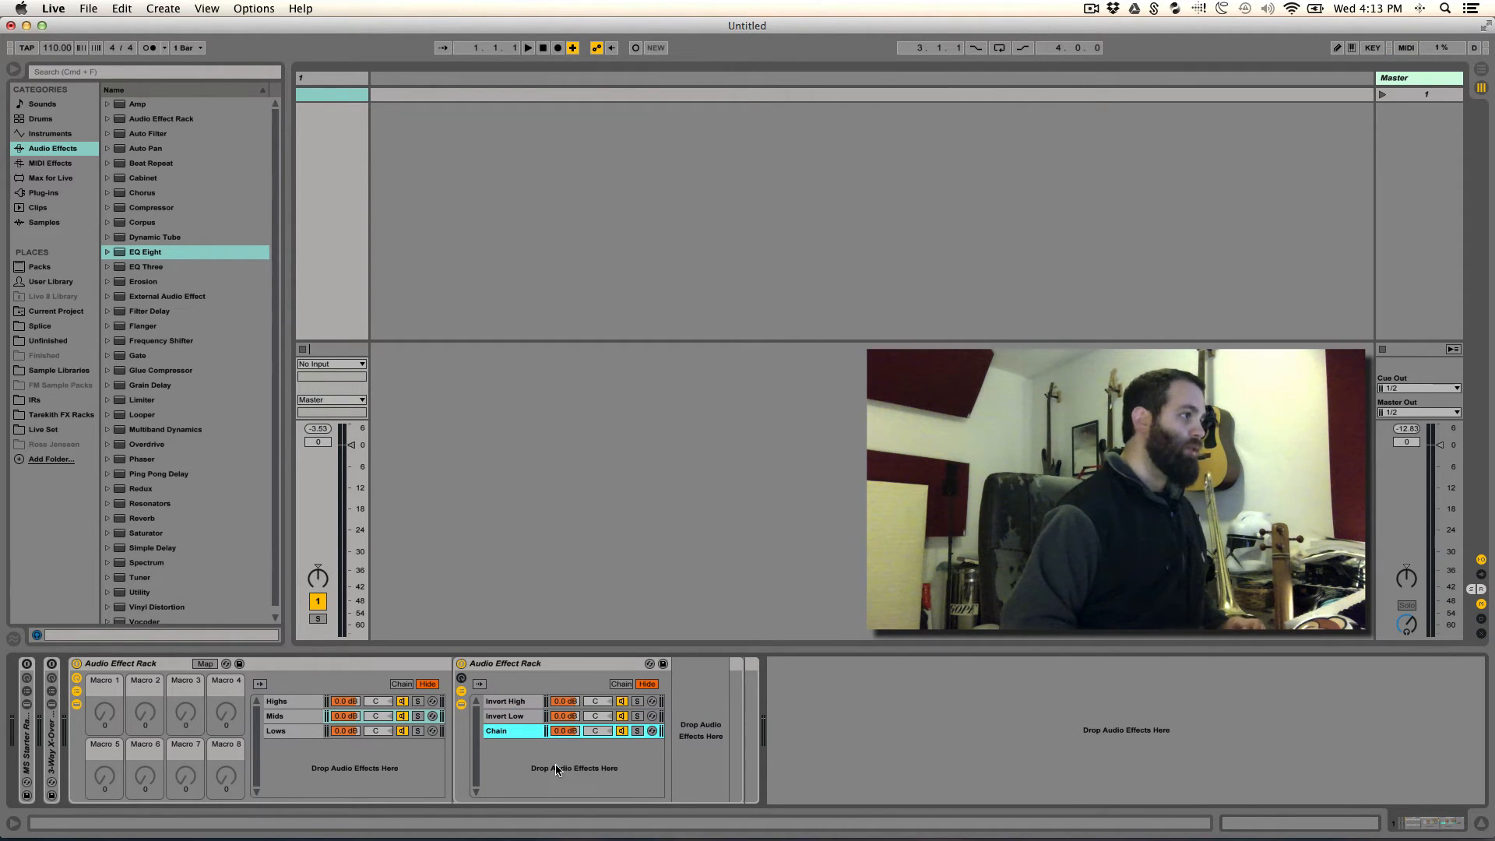
{"action": "key", "text": "super+r"}
{"action": "key", "text": "shift+super+r"}
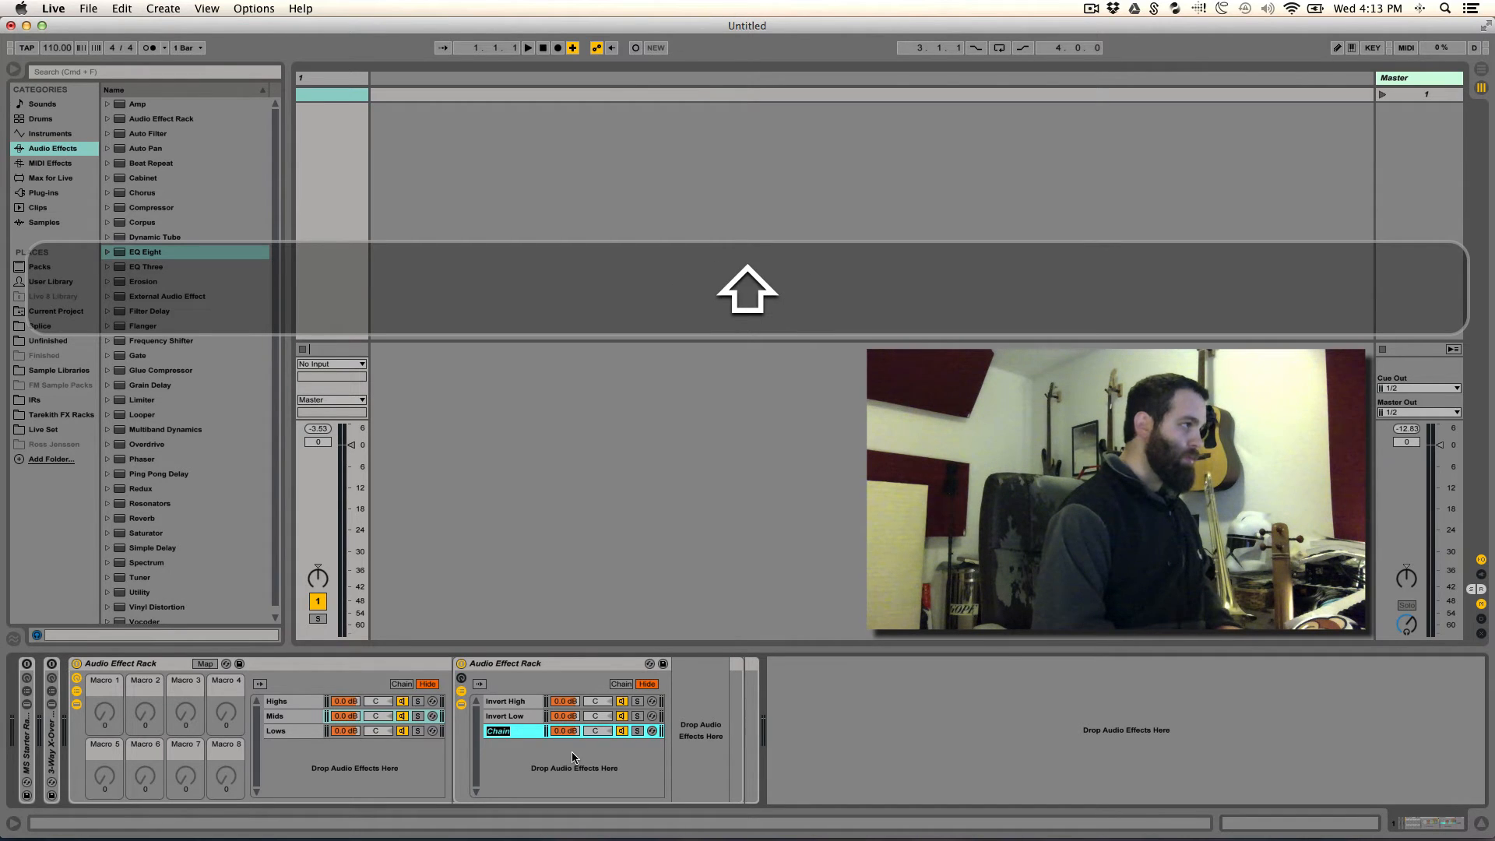
{"action": "type", "text": "Ry"}
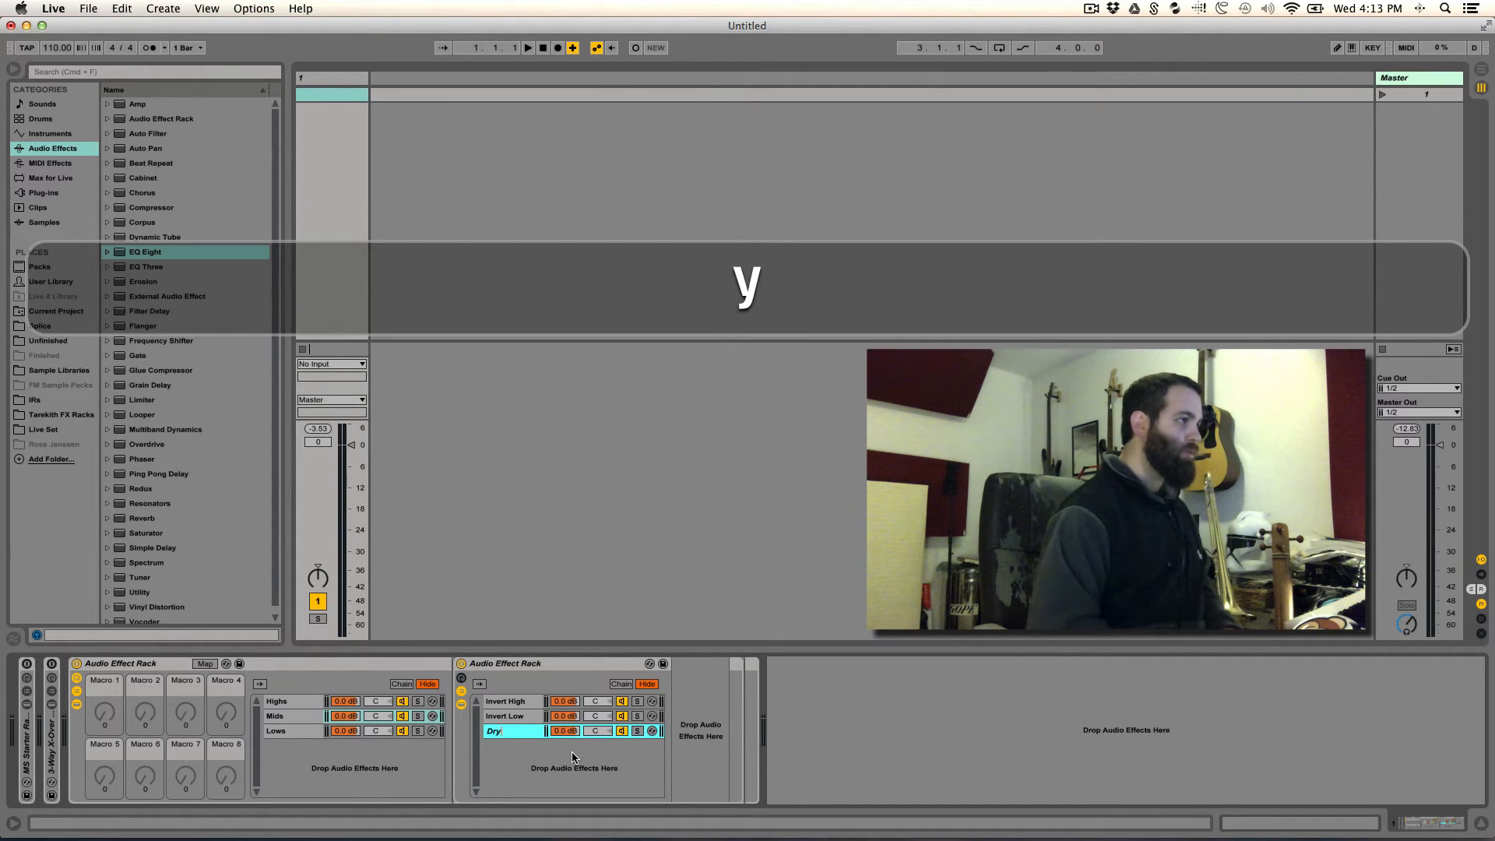
{"action": "key", "text": "BackSpace"}
{"action": "key", "text": "BackSpace"}
{"action": "key", "text": "shift+BackSpace"}
{"action": "type", "text": "Mid"}
{"action": "key", "text": "Return"}
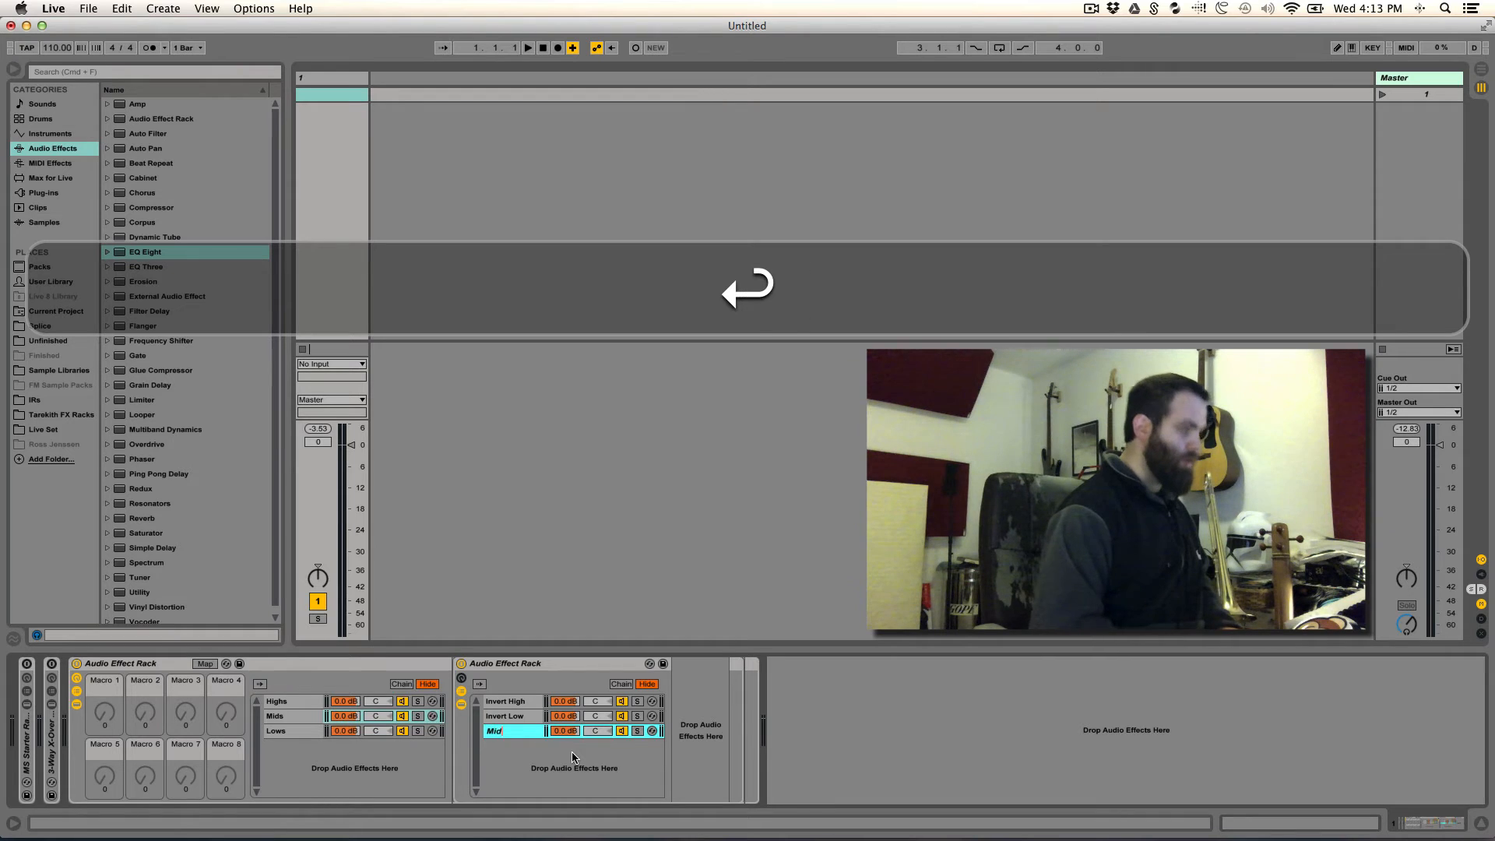
- Add a Utility after the EQ Eight in the Invert High chain and invert the phase of both its left and right channels
{"action": "left_click", "coordinate": [499, 702]}
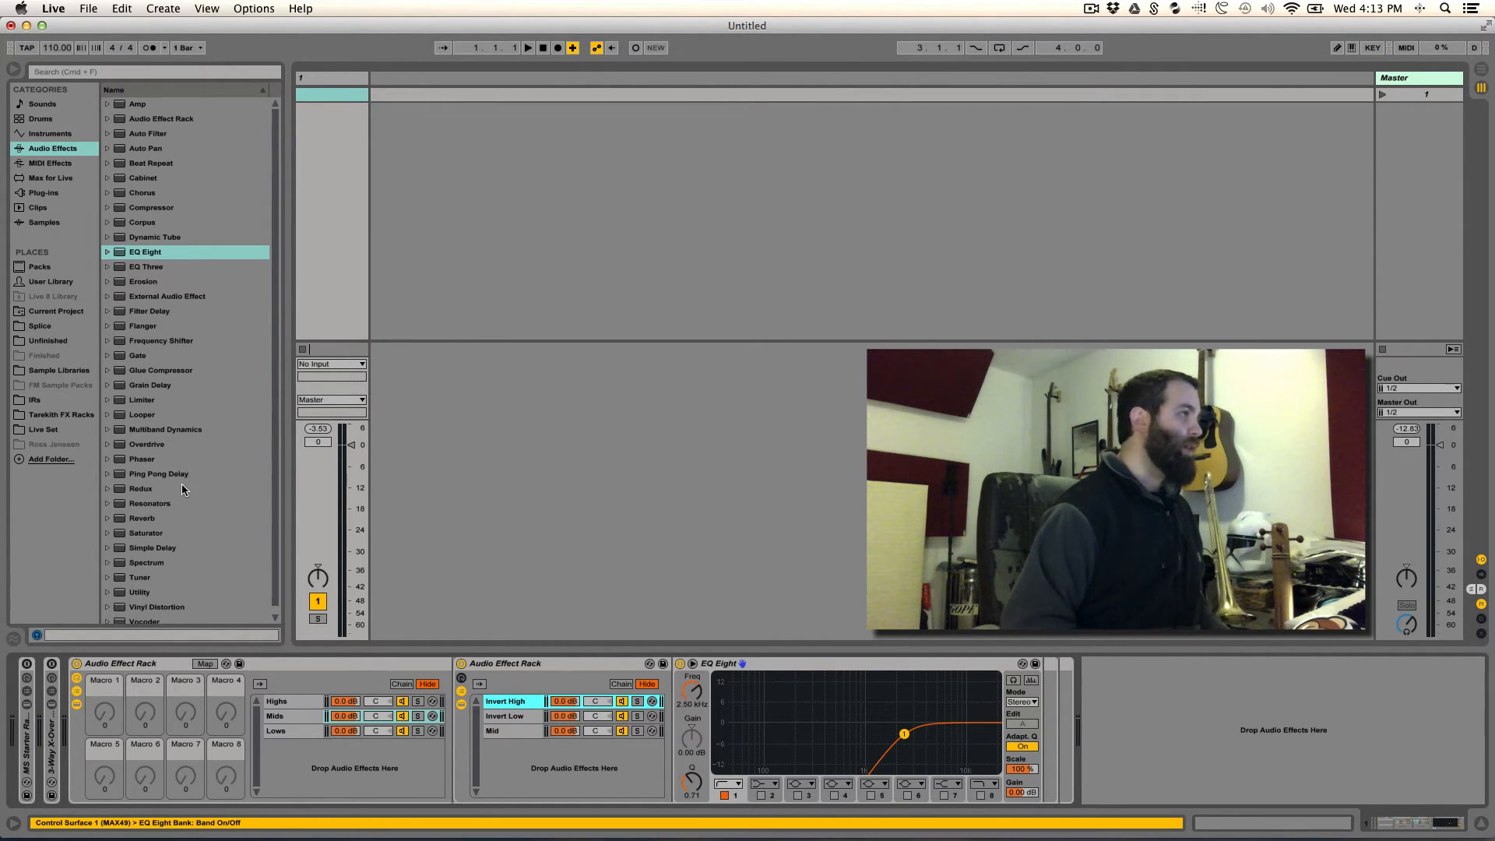
{"action": "left_click", "coordinate": [142, 593]}
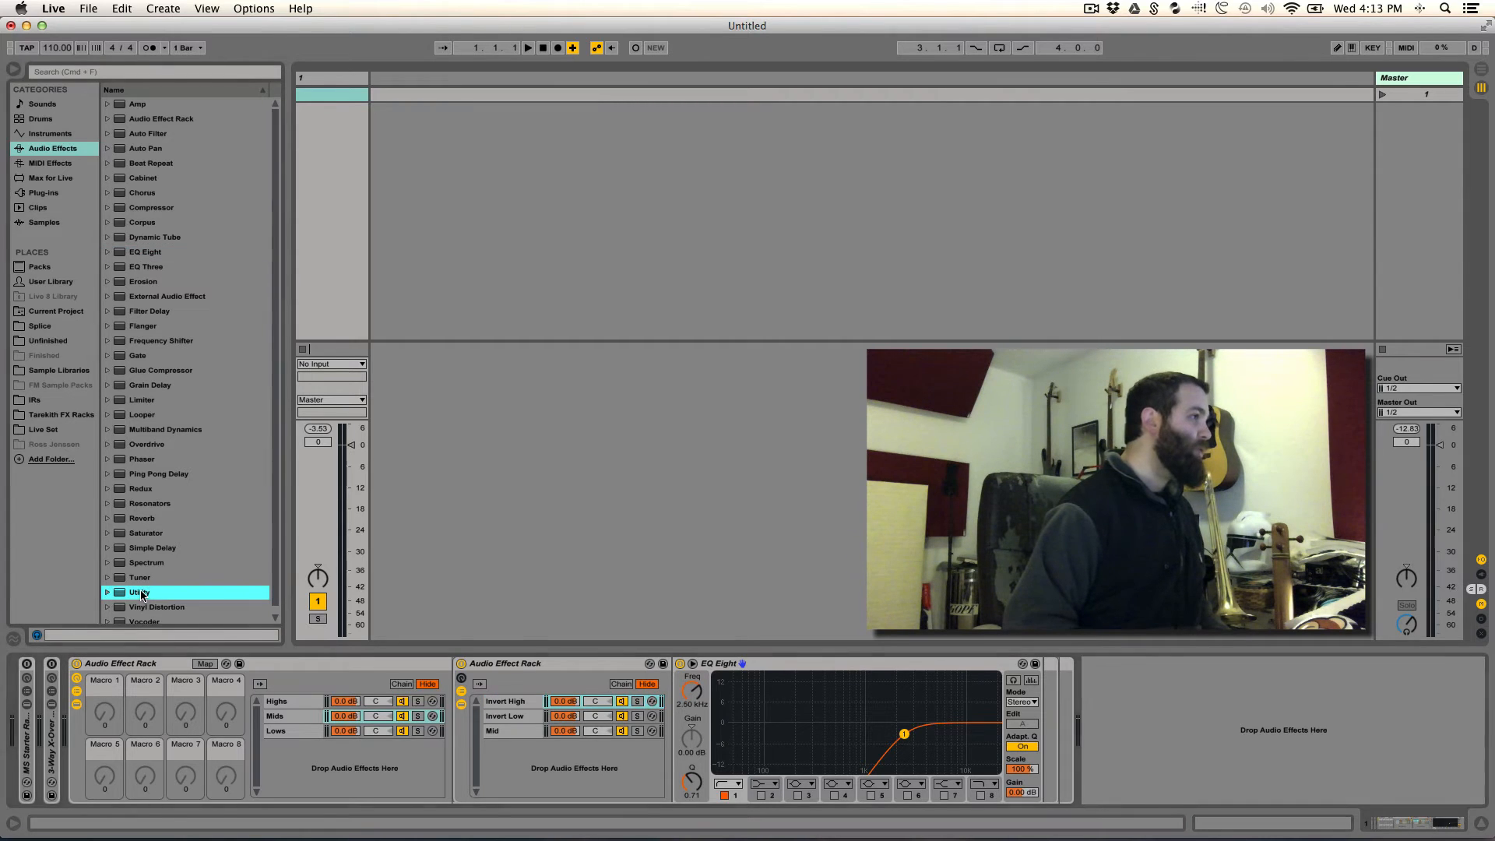
{"action": "left_click_drag", "start_coordinate": [142, 592], "coordinate": [1016, 714]}
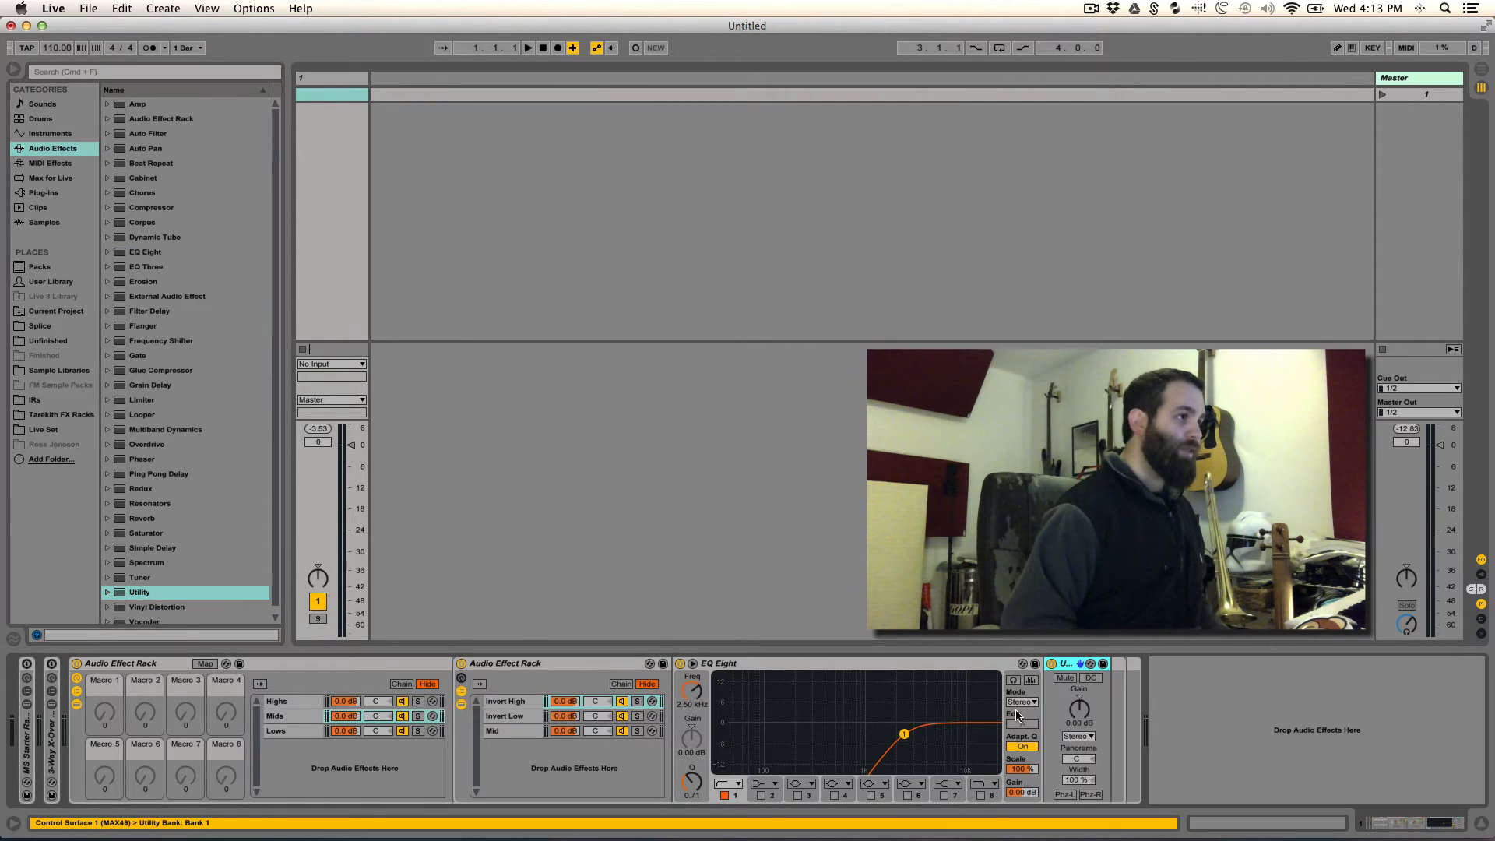
{"action": "left_click", "coordinate": [1066, 794]}
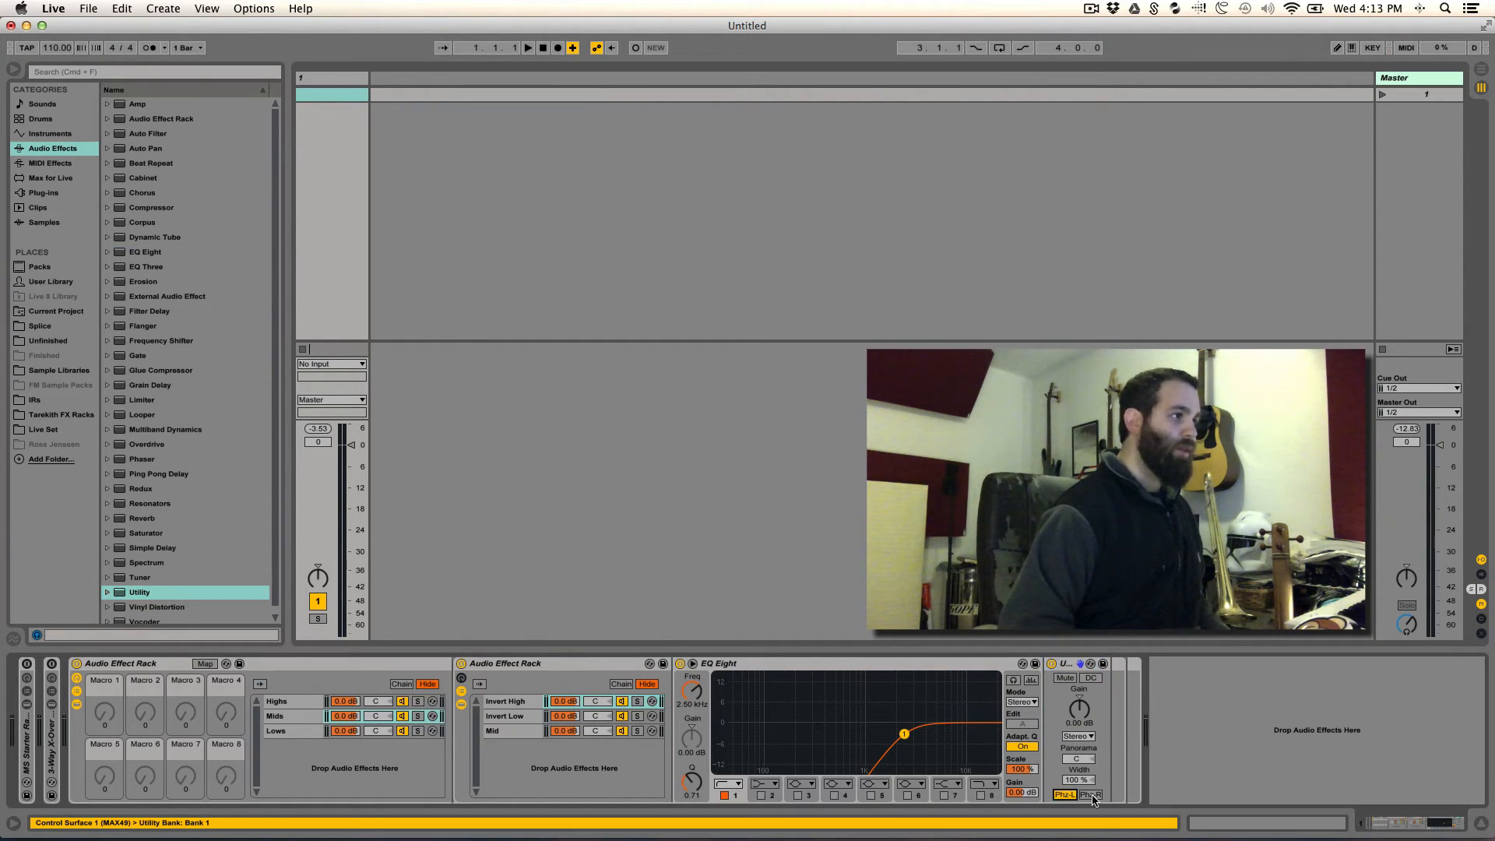
{"action": "left_click", "coordinate": [1092, 795]}
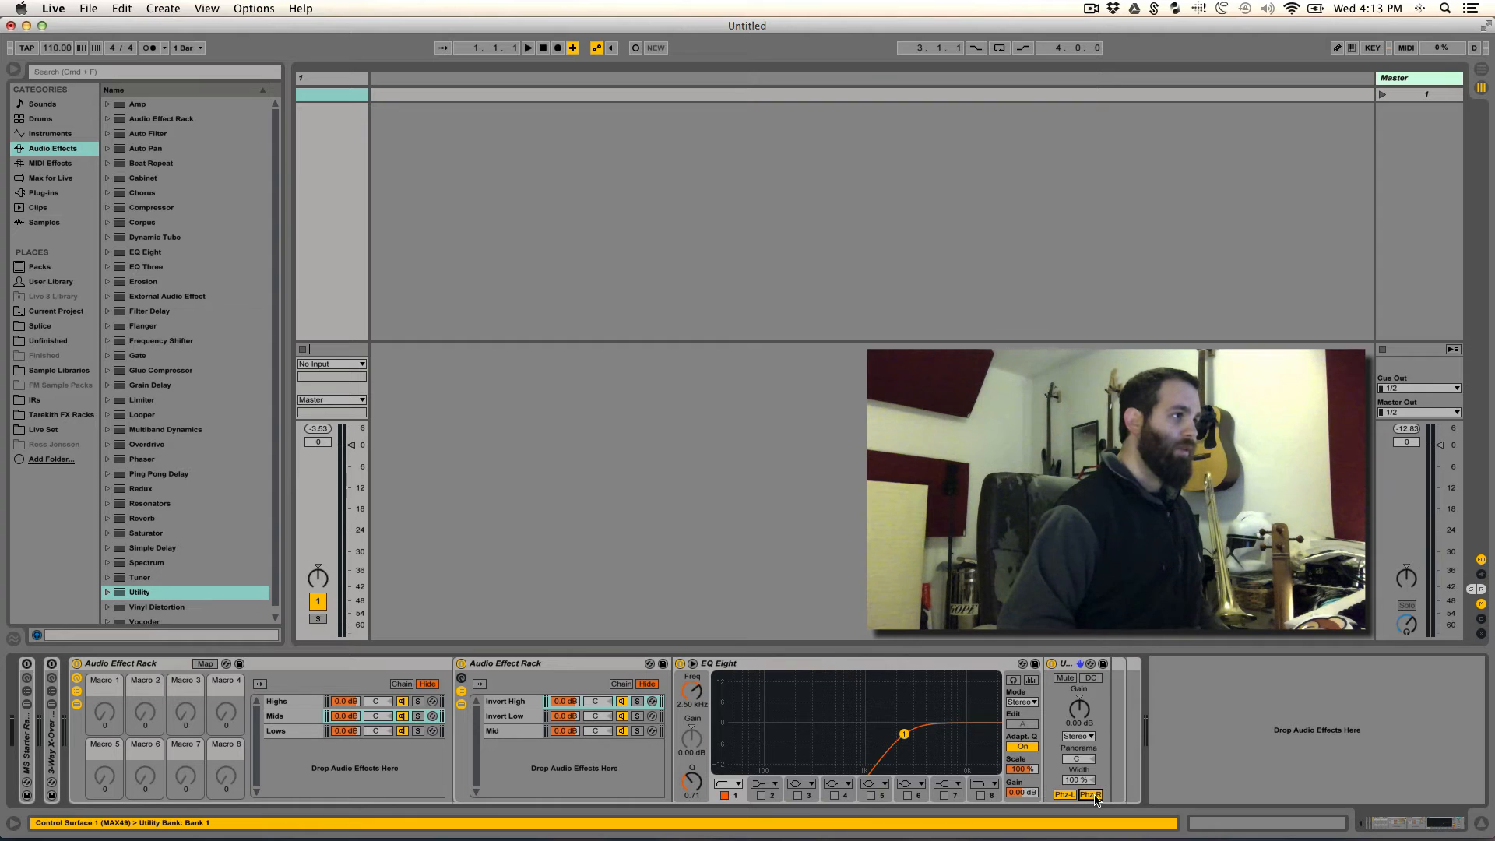
- Copy the phase-inverting Utility from the Invert High chain to the Invert Low chain, placing it after the EQ Eight
{"action": "left_click", "coordinate": [1067, 667]}
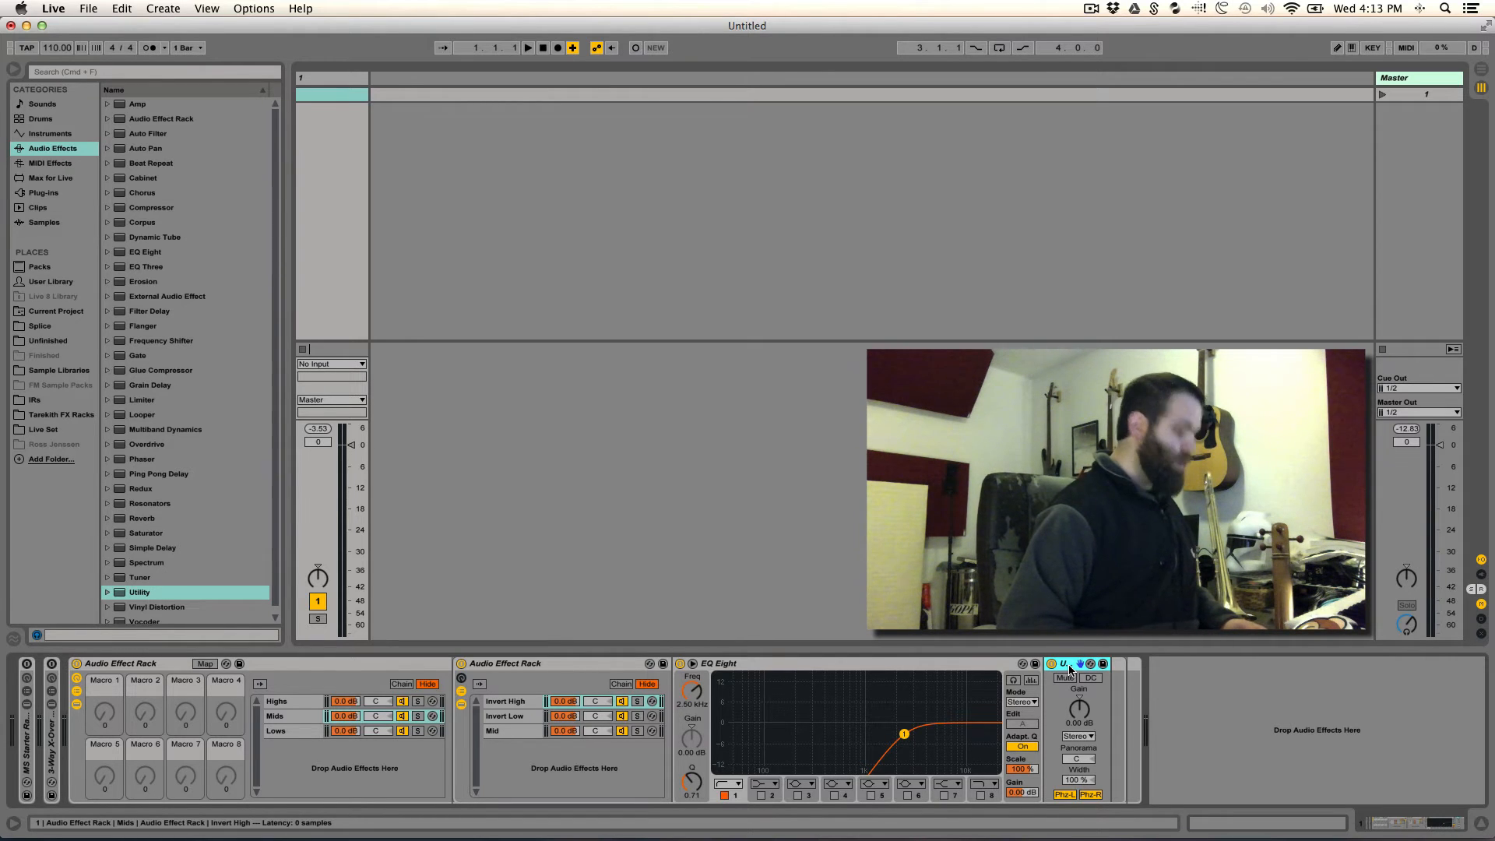
{"action": "left_click_drag", "start_coordinate": [1069, 669], "coordinate": [498, 718]}
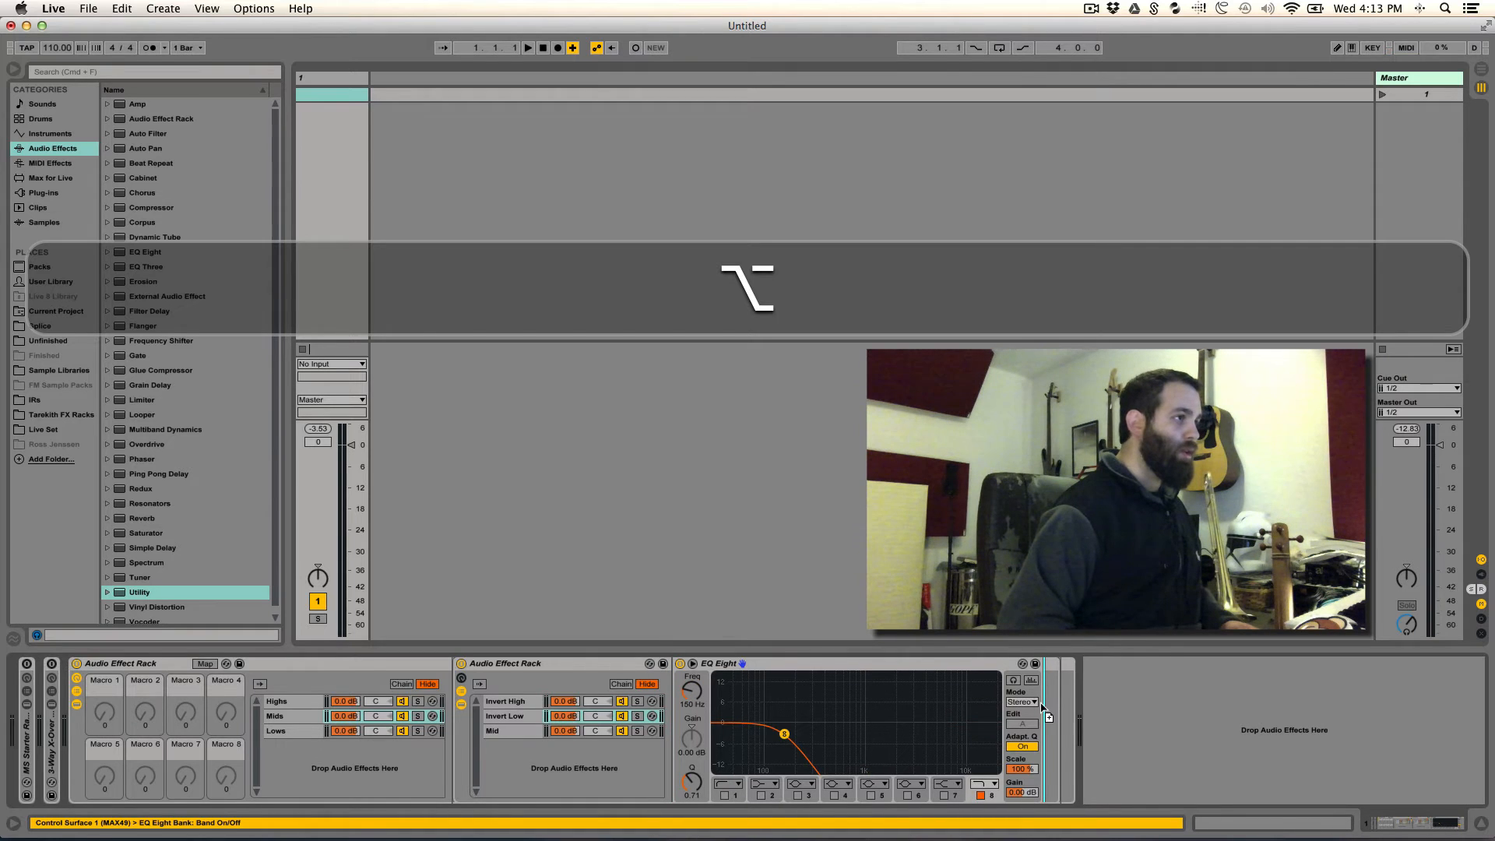
{"action": "left_click_drag", "start_coordinate": [1041, 706], "coordinate": [1040, 703]}
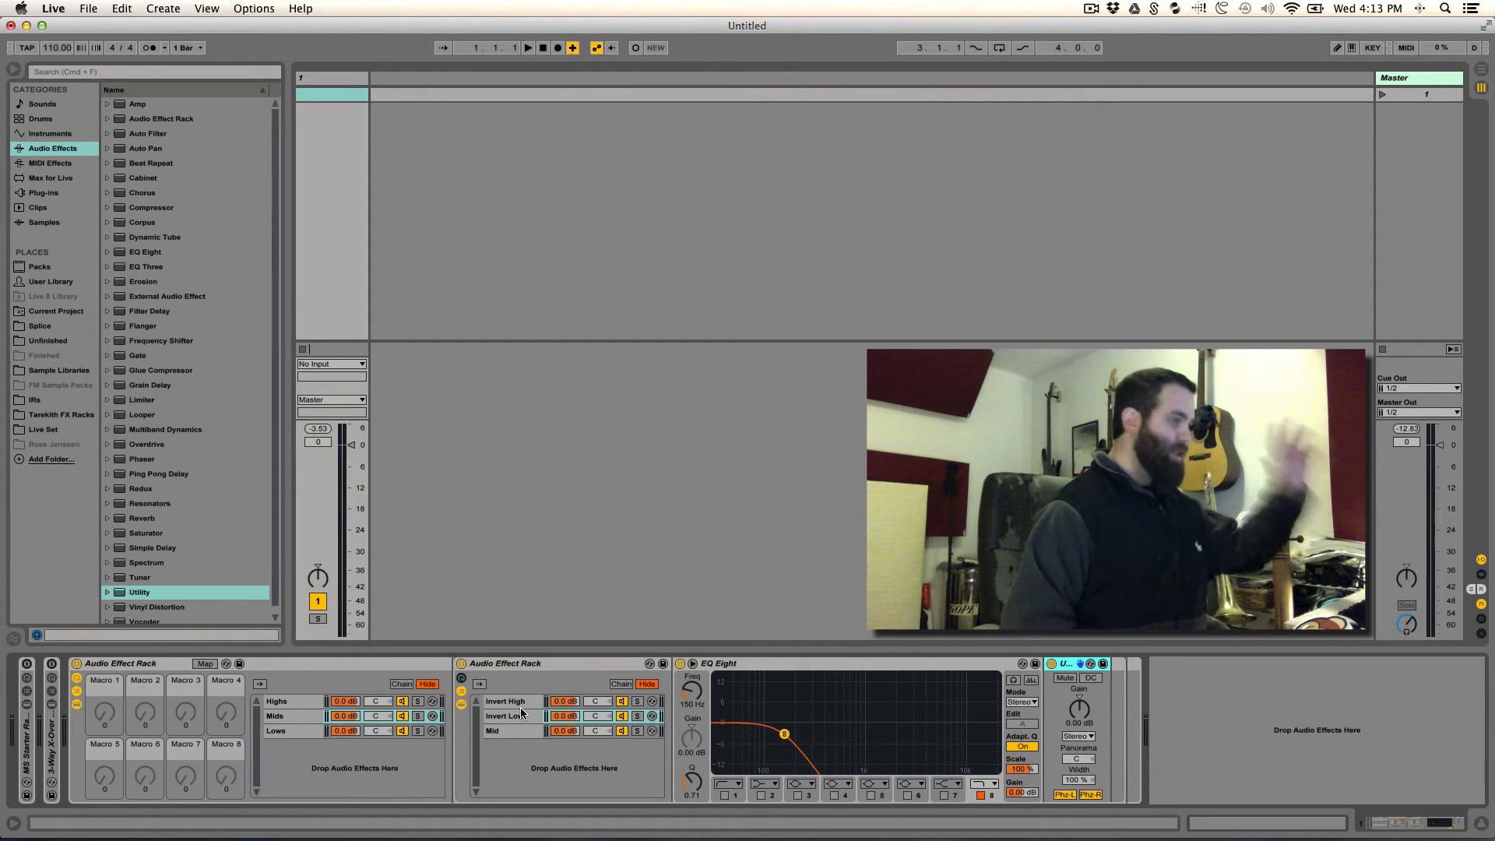
- Review the devices in the Highs, Mids and Lows chains and in the Invert High, Invert Low and Mid chains nested inside Mids
{"action": "left_click", "coordinate": [293, 703]}
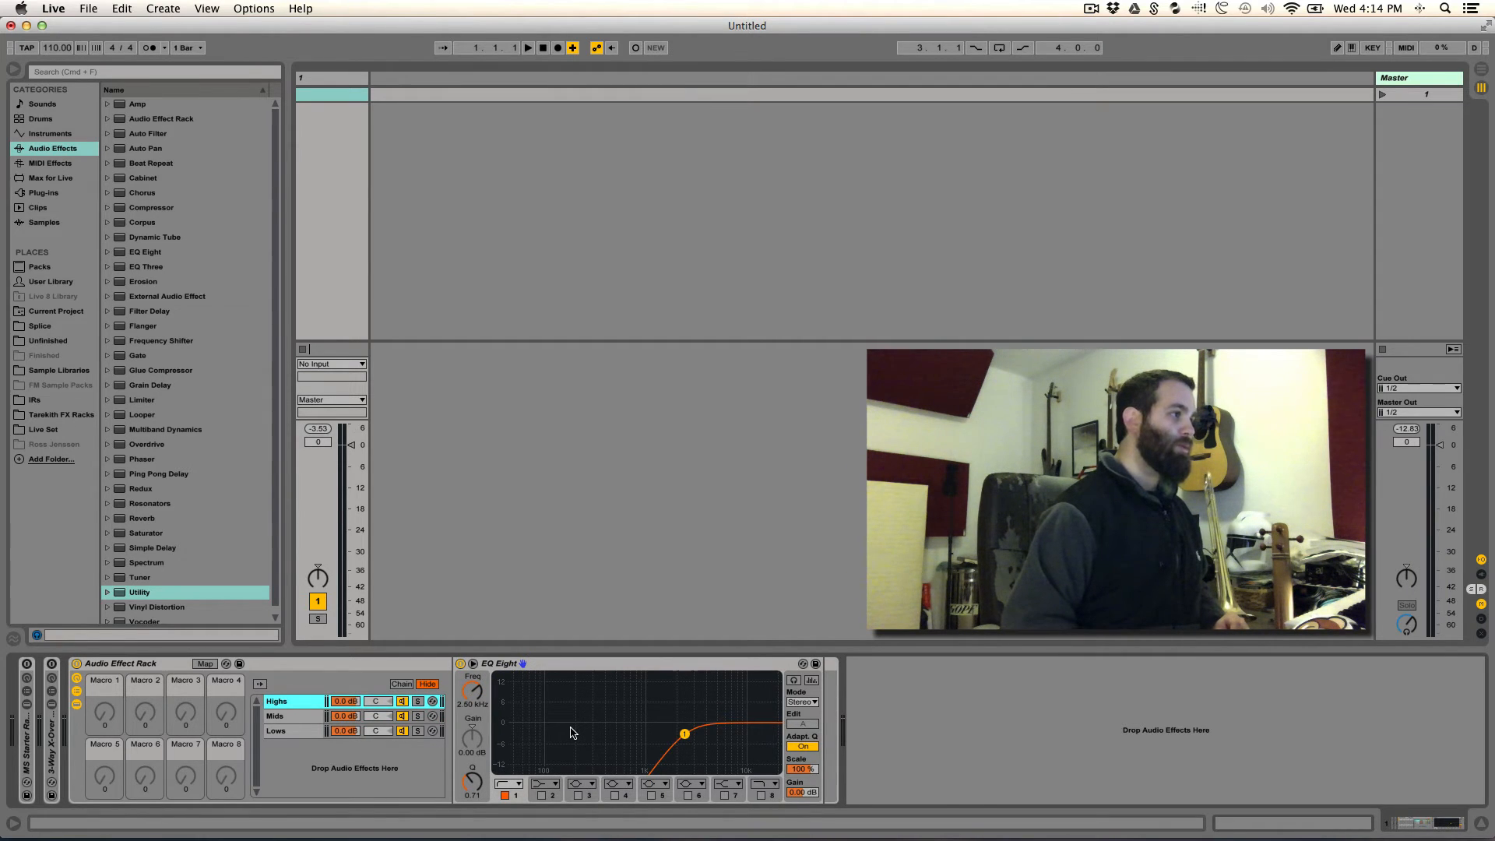
{"action": "left_click", "coordinate": [289, 716]}
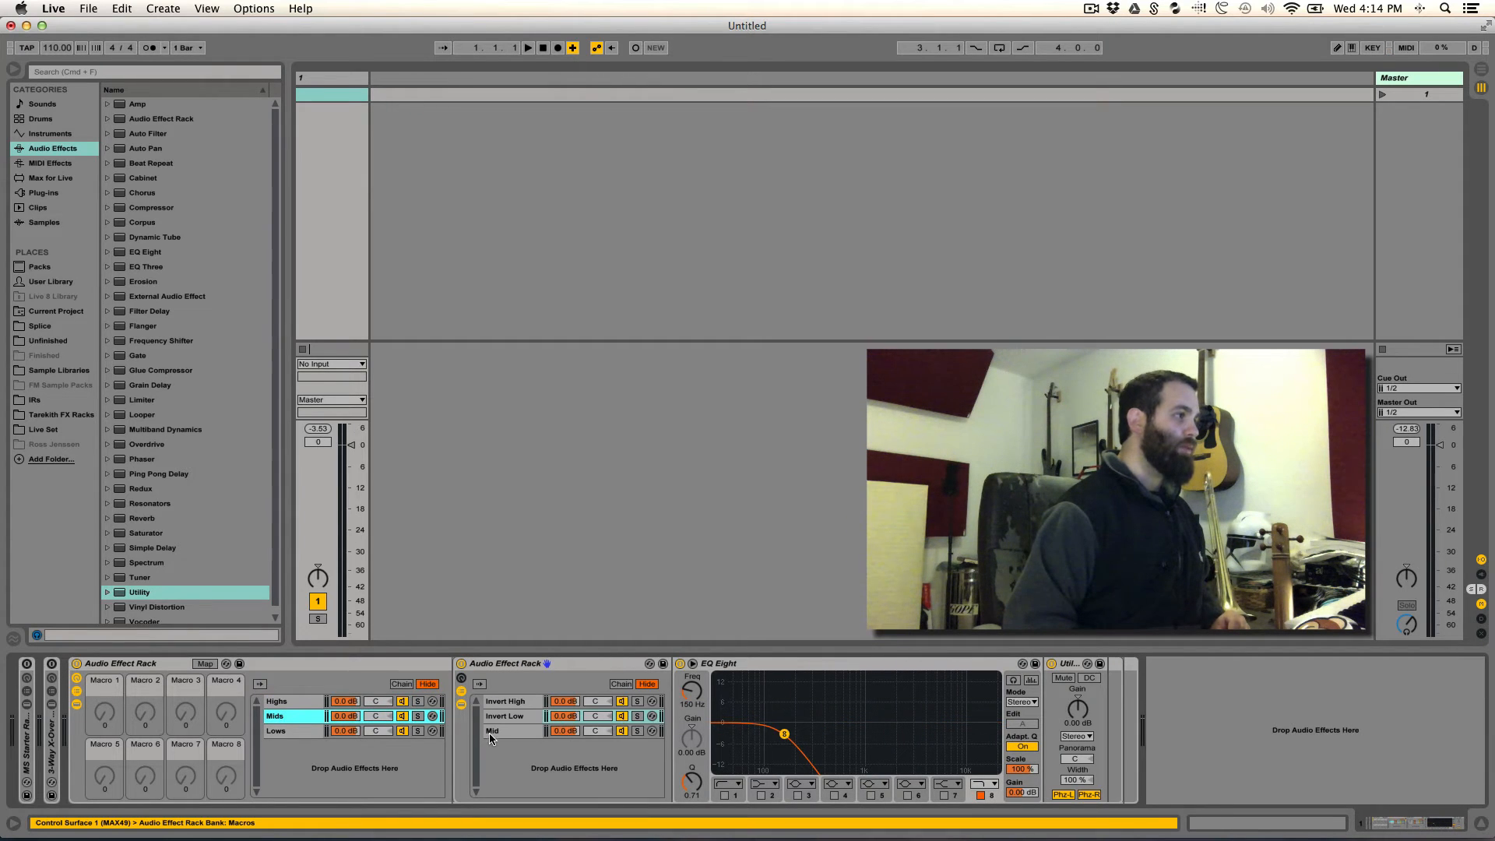
{"action": "left_click", "coordinate": [298, 728]}
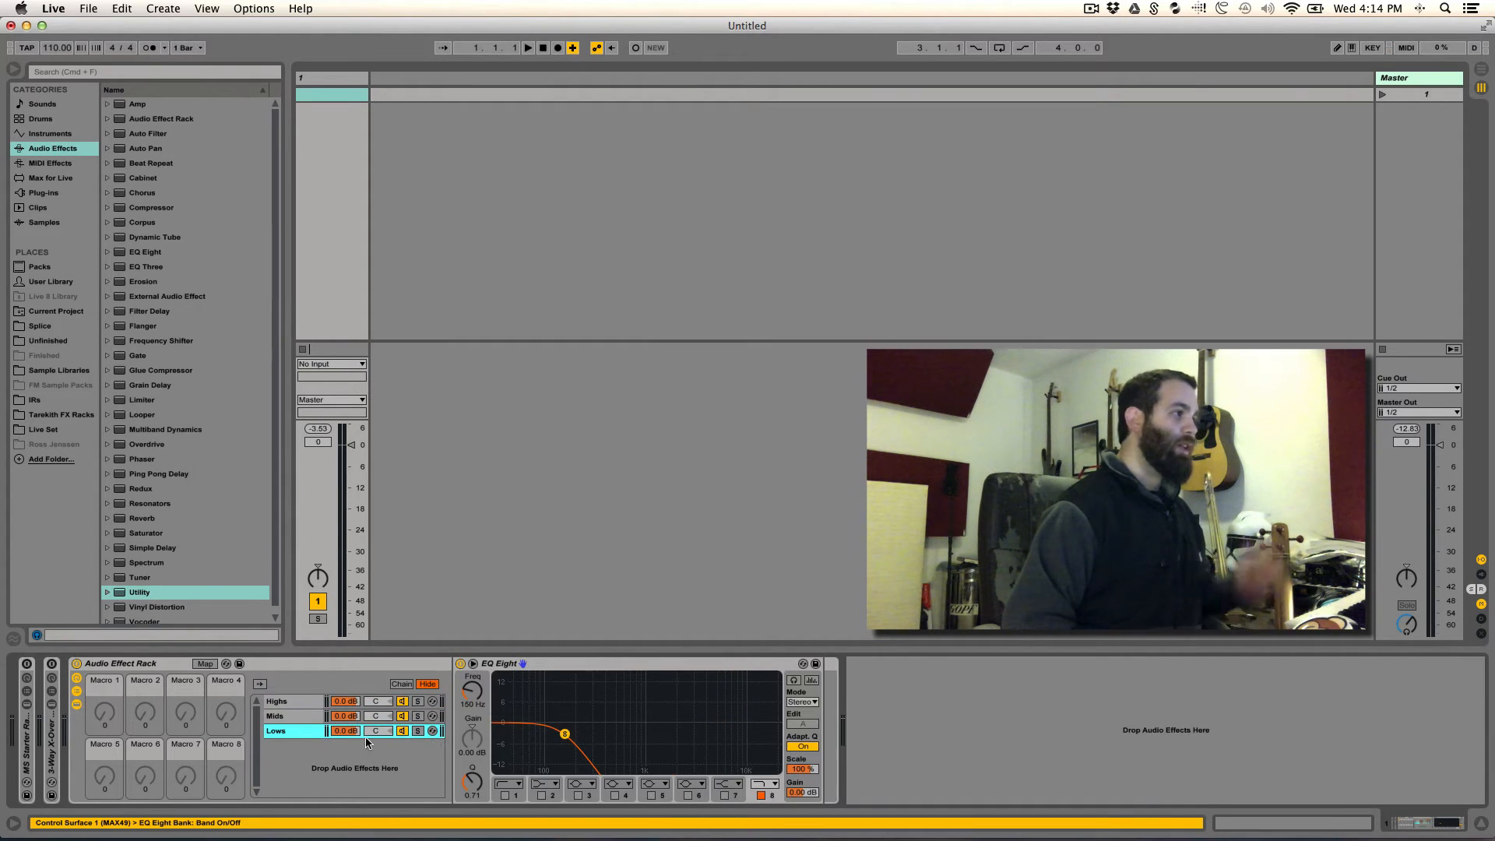
{"action": "left_click", "coordinate": [285, 716]}
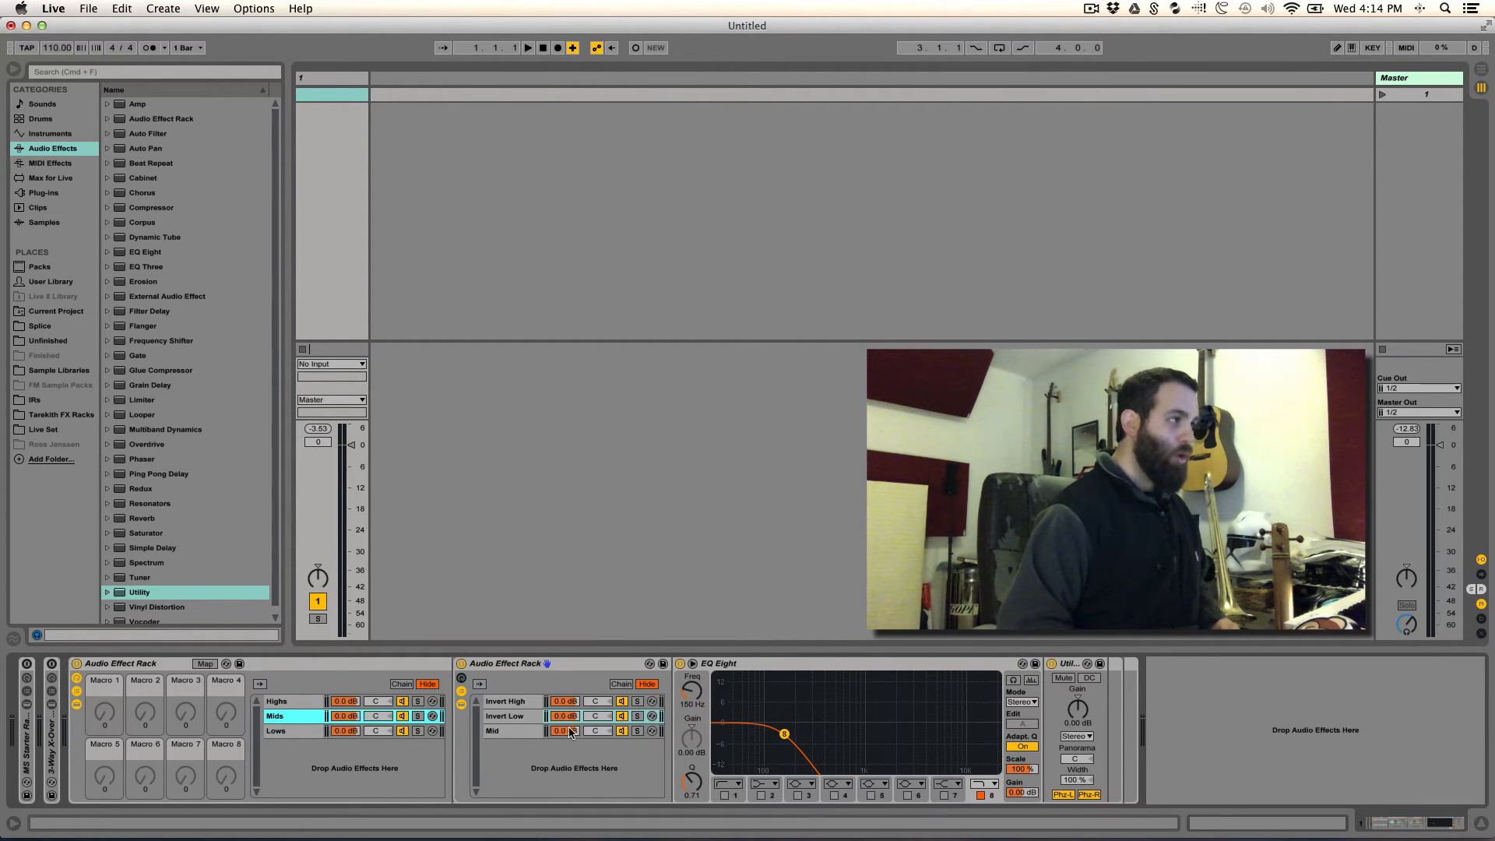
{"action": "left_click", "coordinate": [526, 732]}
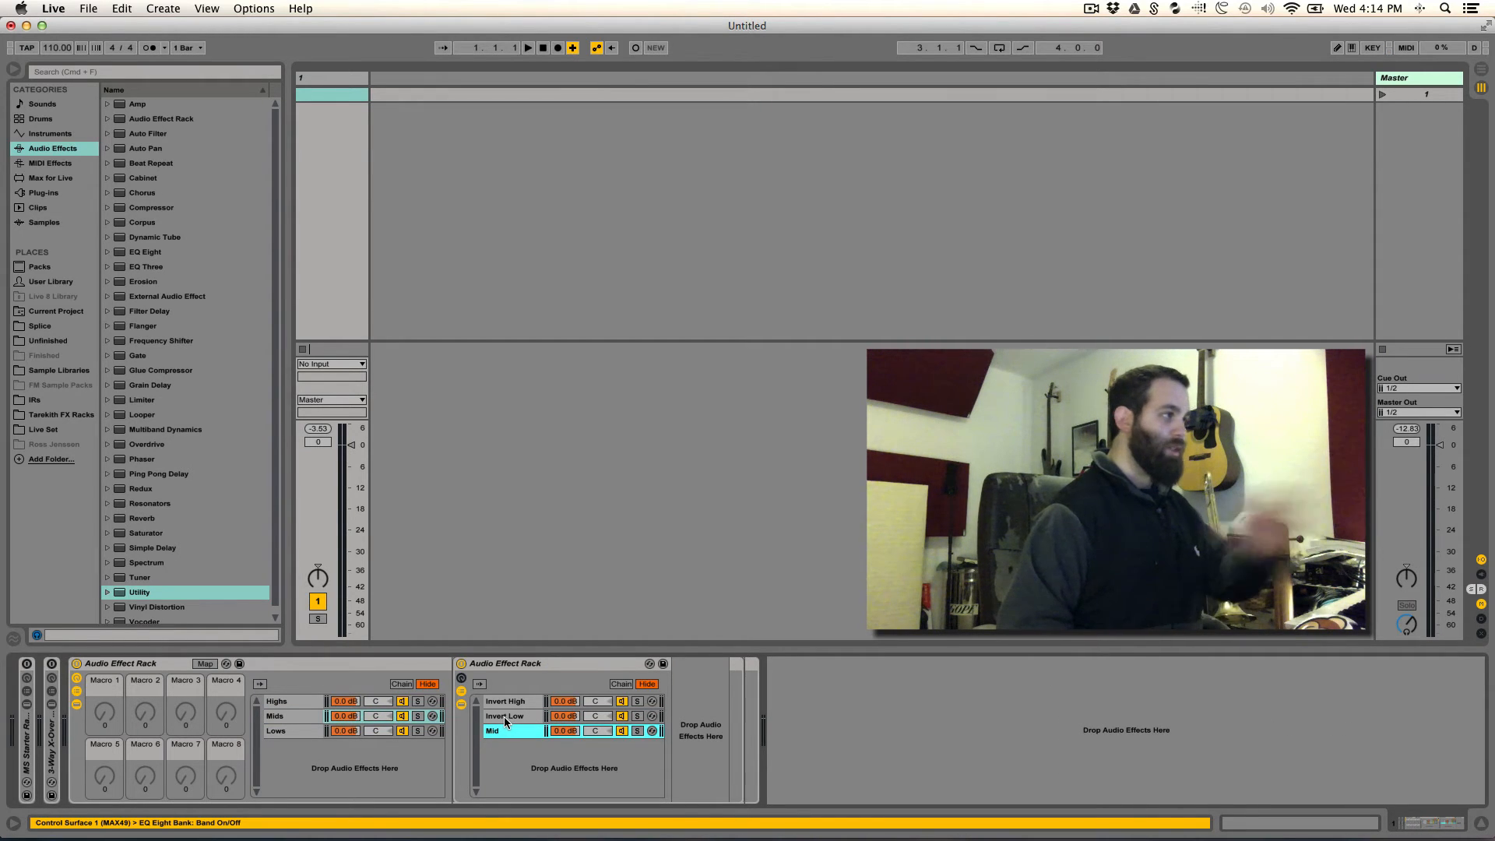
{"action": "left_click", "coordinate": [504, 716]}
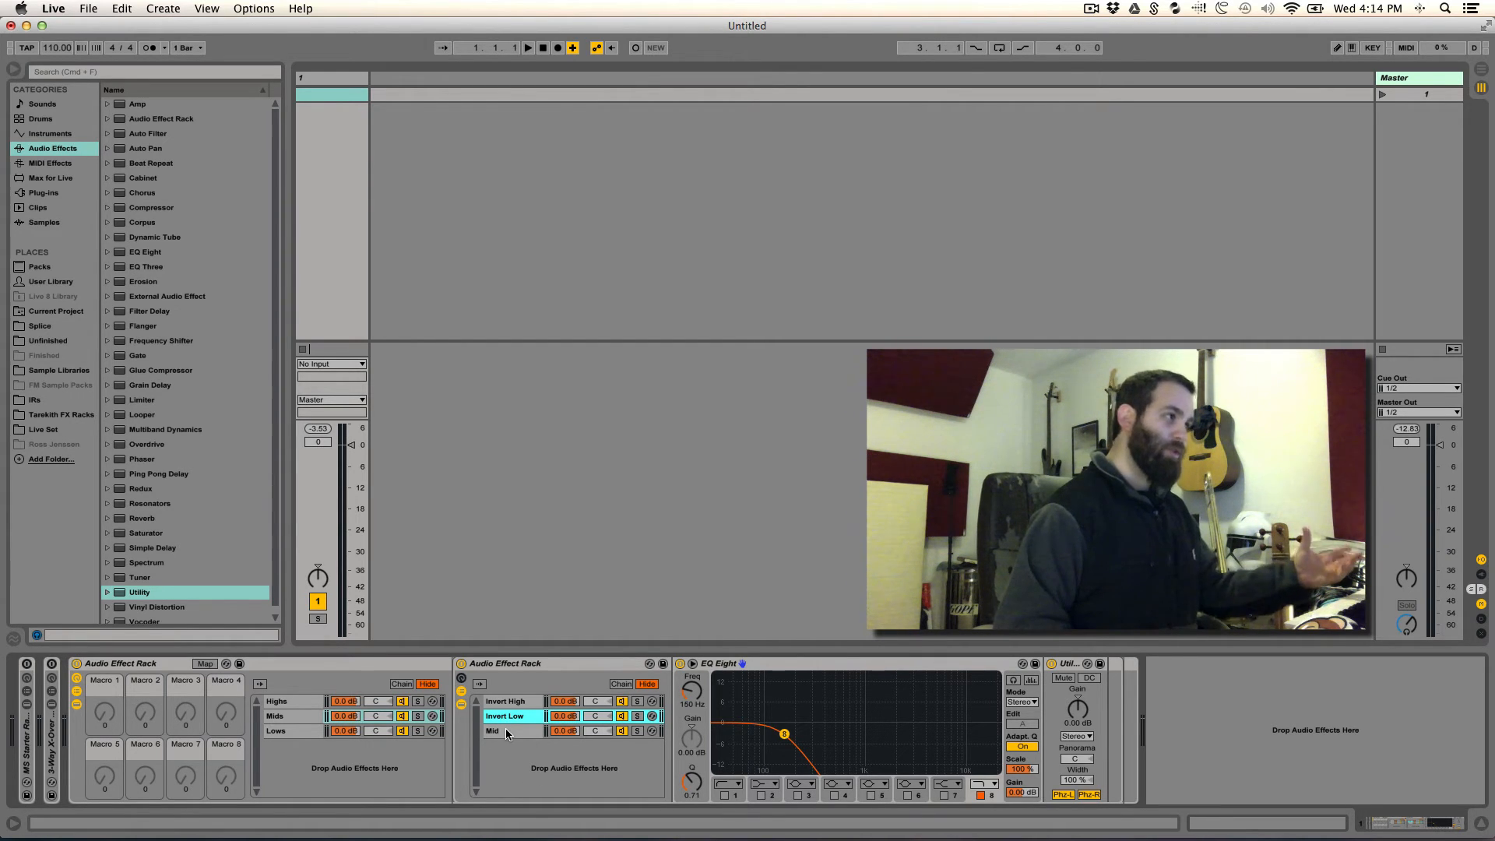
{"action": "left_click", "coordinate": [294, 730]}
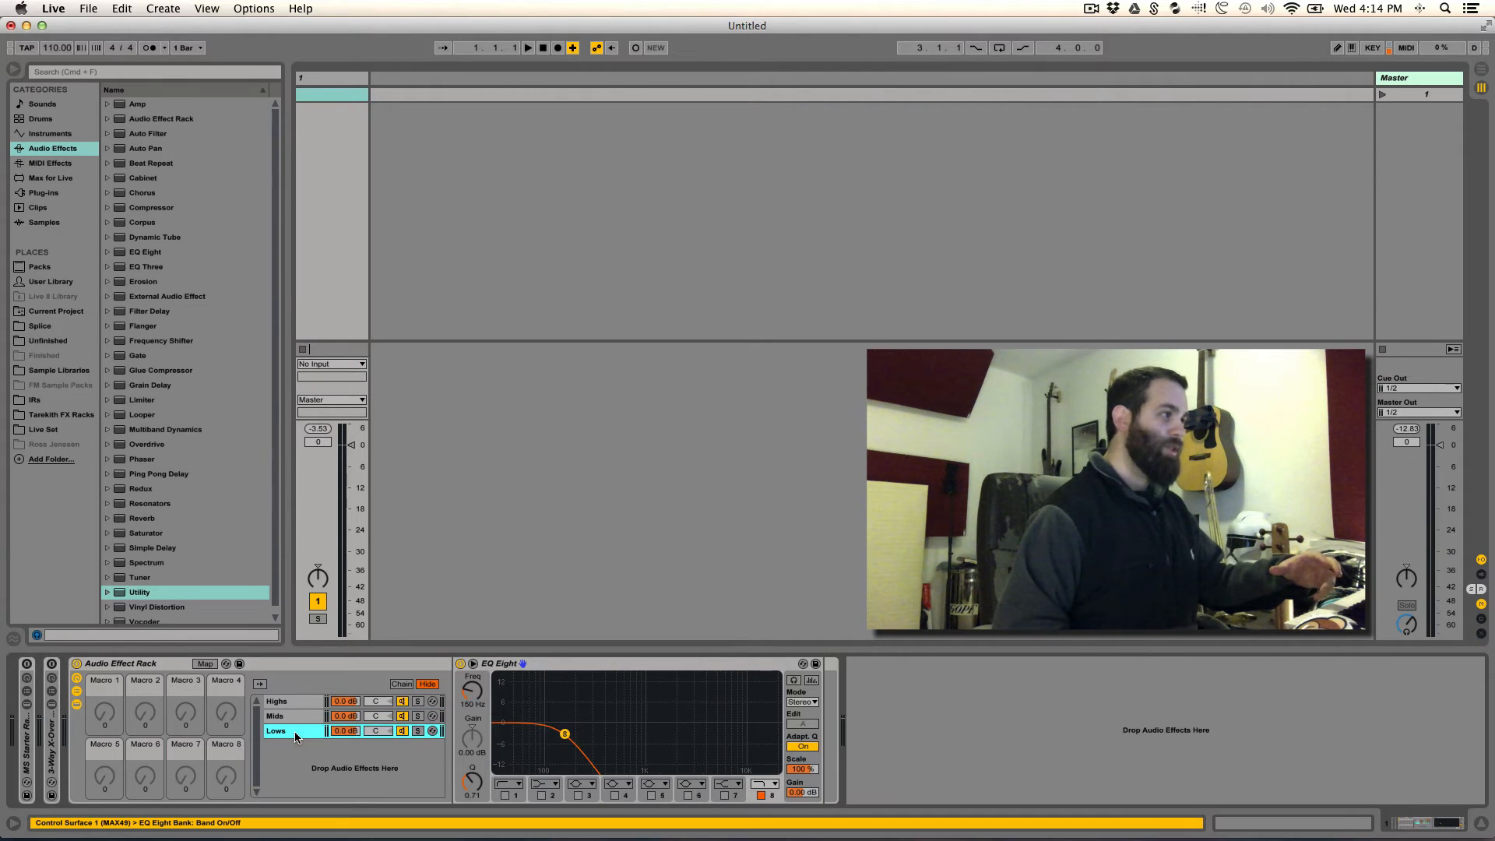
{"action": "left_click", "coordinate": [291, 714]}
{"action": "left_click", "coordinate": [506, 701]}
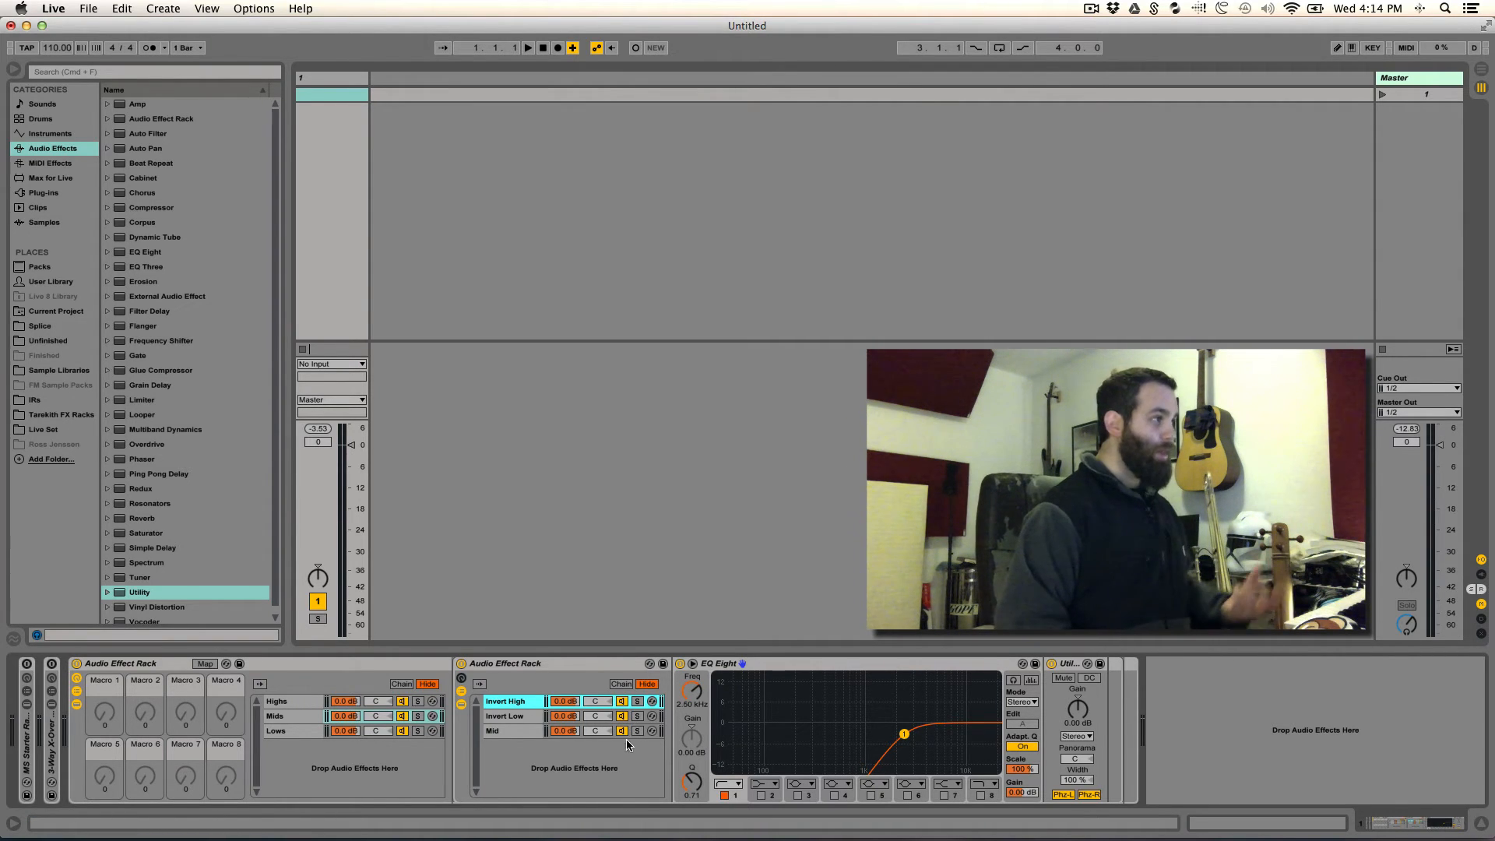
{"action": "left_click", "coordinate": [506, 735]}
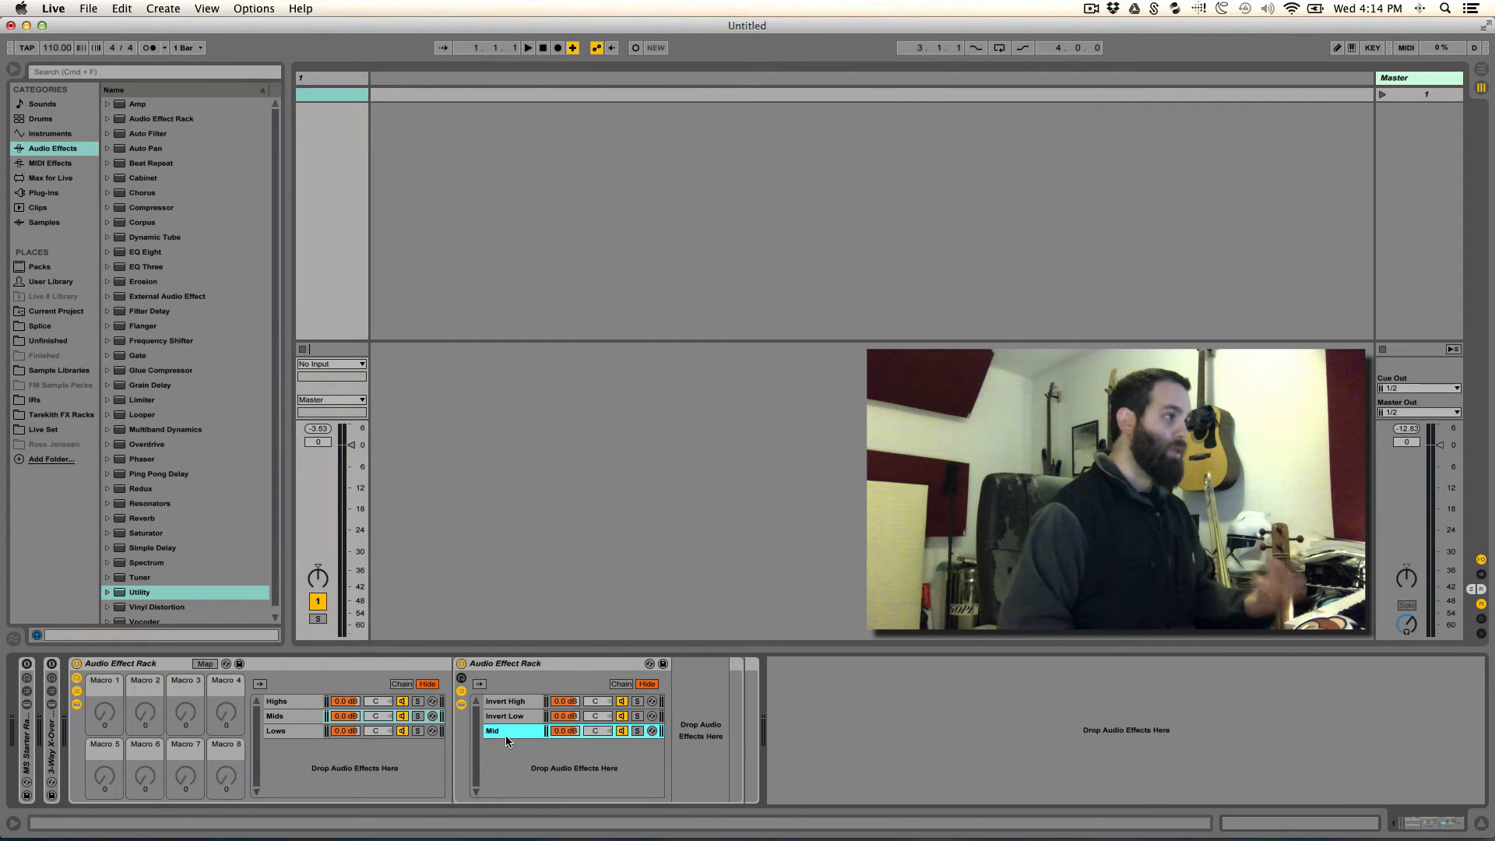
{"action": "left_click", "coordinate": [503, 703]}
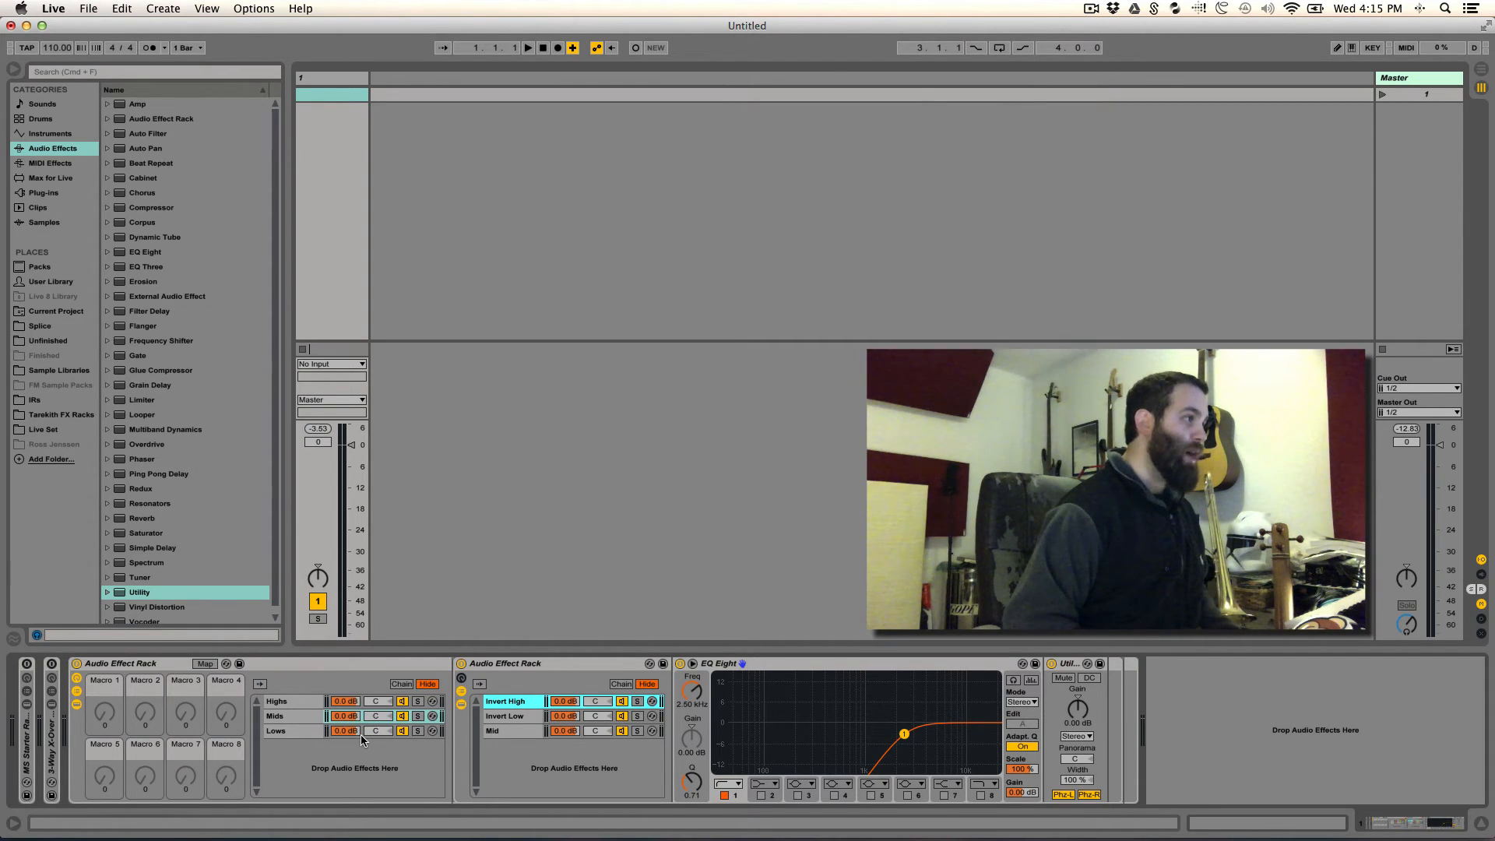
- Map the frequency of the Highs chain's EQ Eight to Macro 7 of the main rack
{"action": "left_click", "coordinate": [292, 698]}
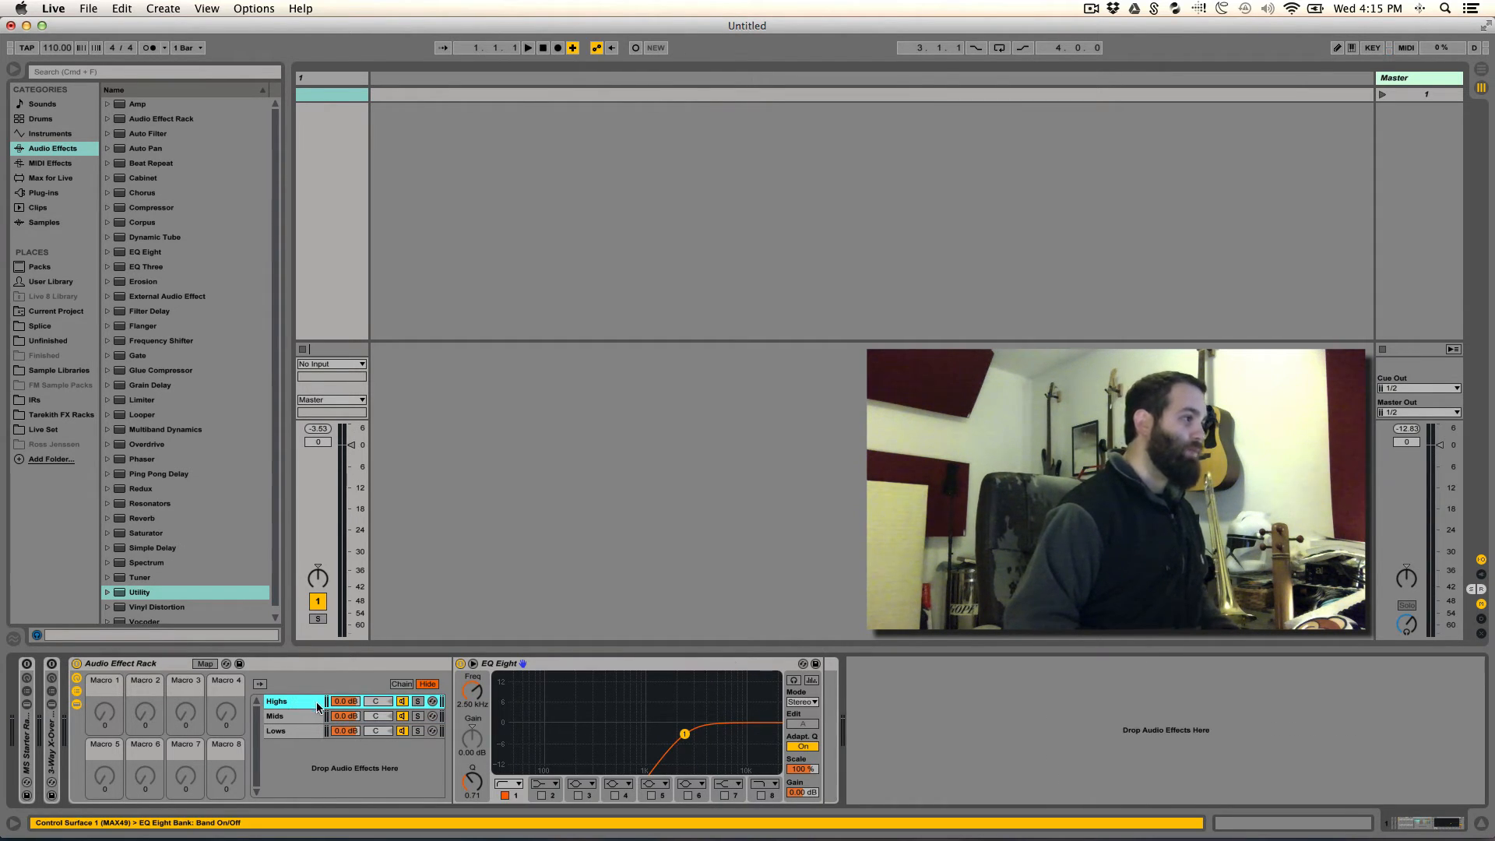
{"action": "right_click", "coordinate": [474, 692]}
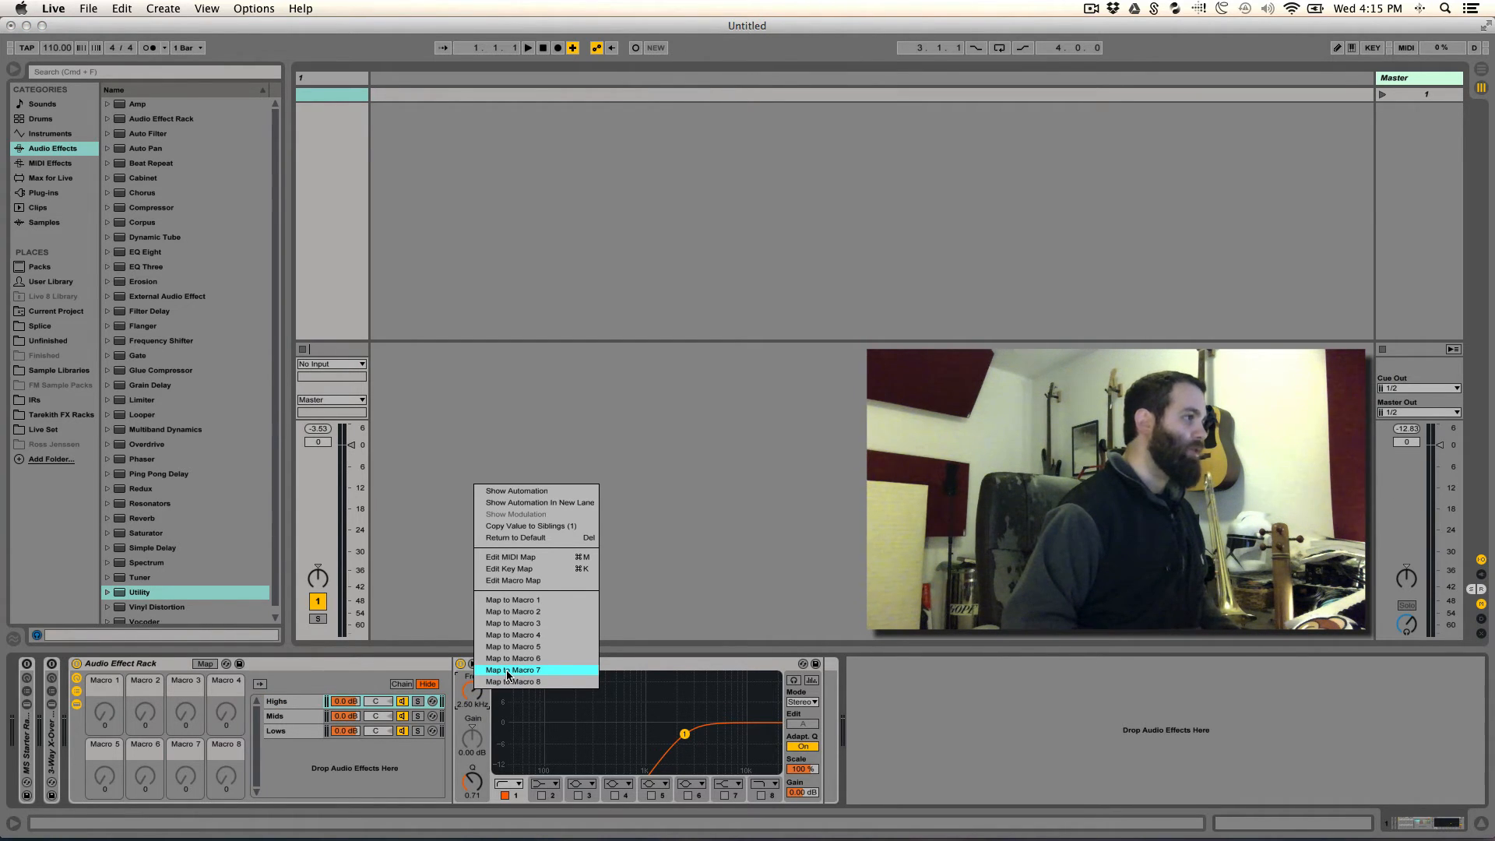
{"action": "left_click", "coordinate": [507, 671]}
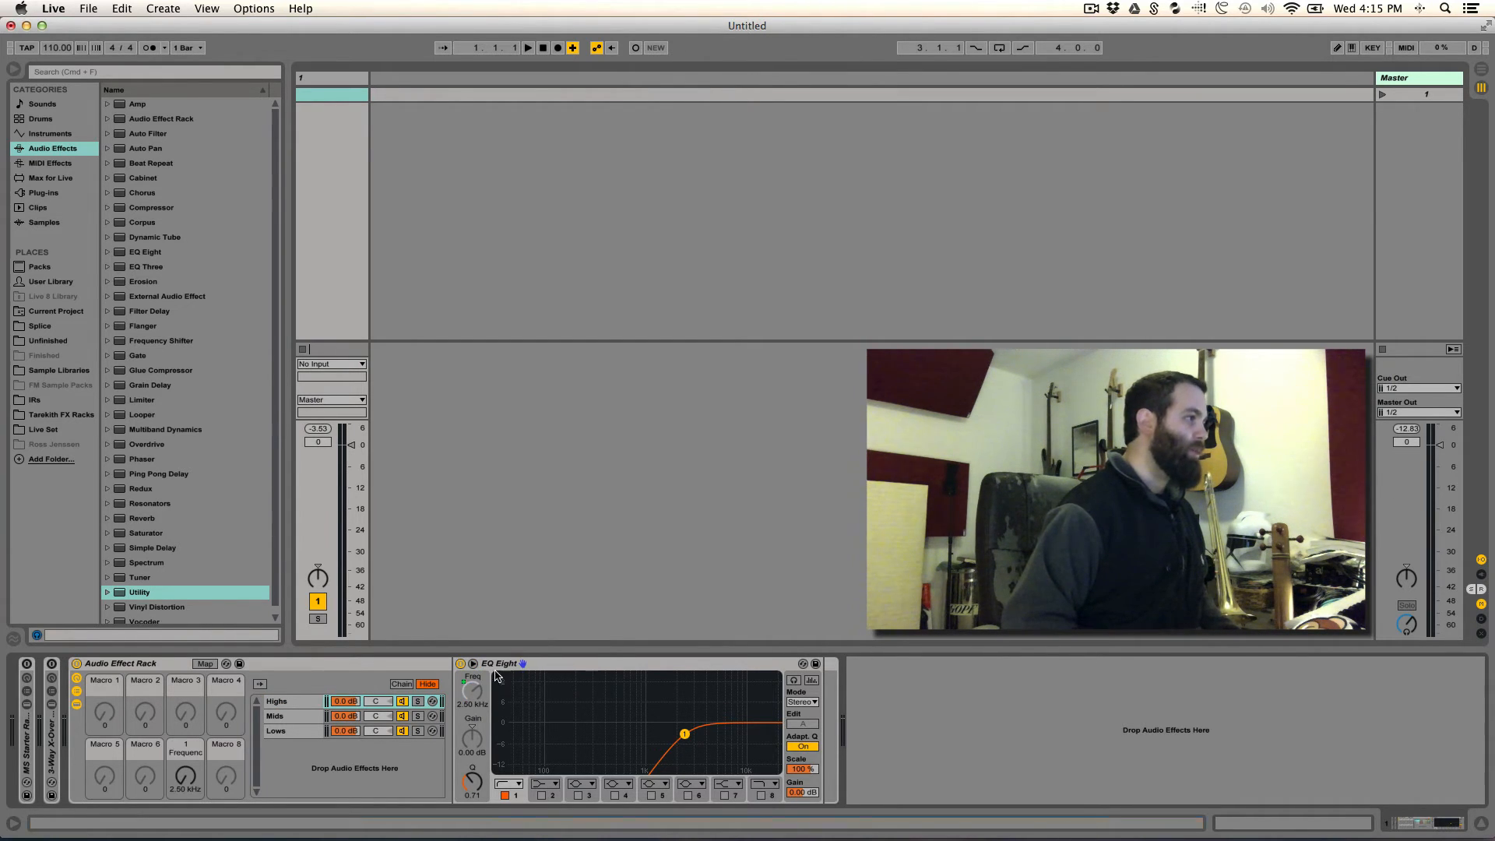
- Map the frequency of the Invert High chain's EQ Eight to Macro 7 of the nested rack in Mids
{"action": "left_click", "coordinate": [296, 715]}
{"action": "left_click", "coordinate": [506, 704]}
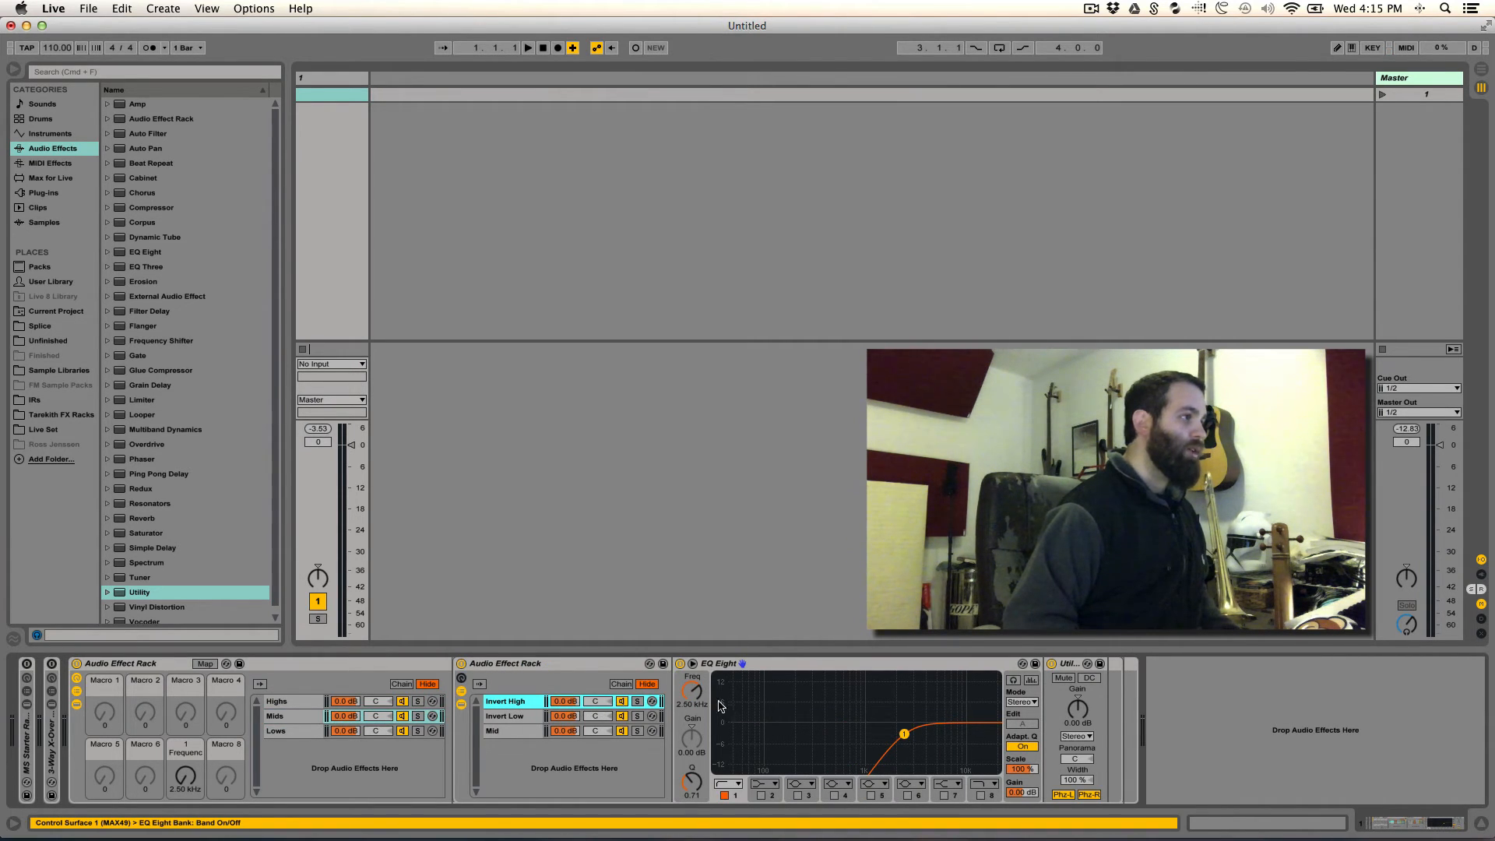
{"action": "right_click", "coordinate": [692, 691]}
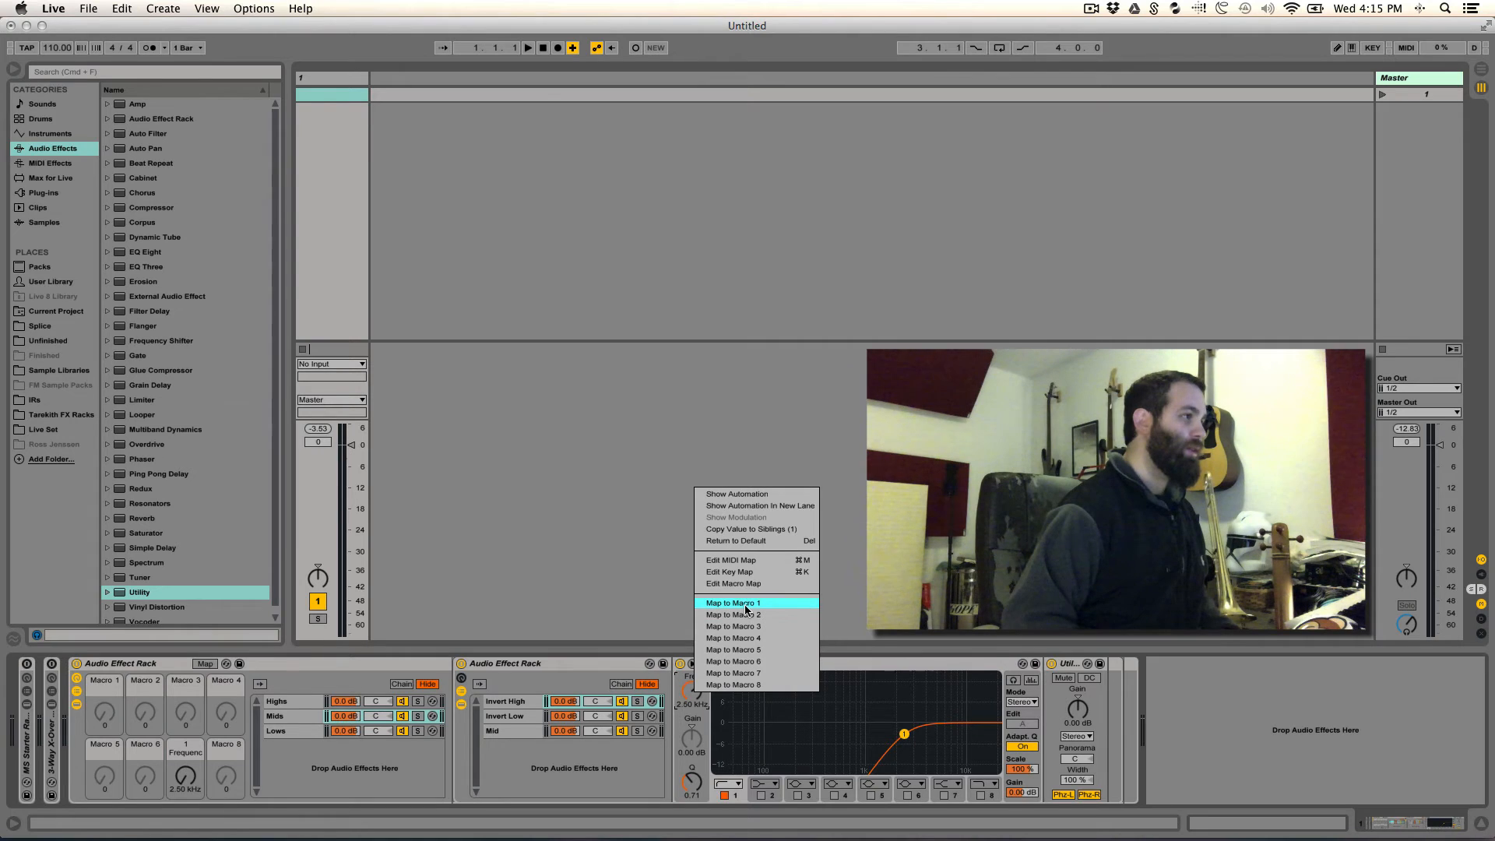
{"action": "left_click", "coordinate": [744, 673]}
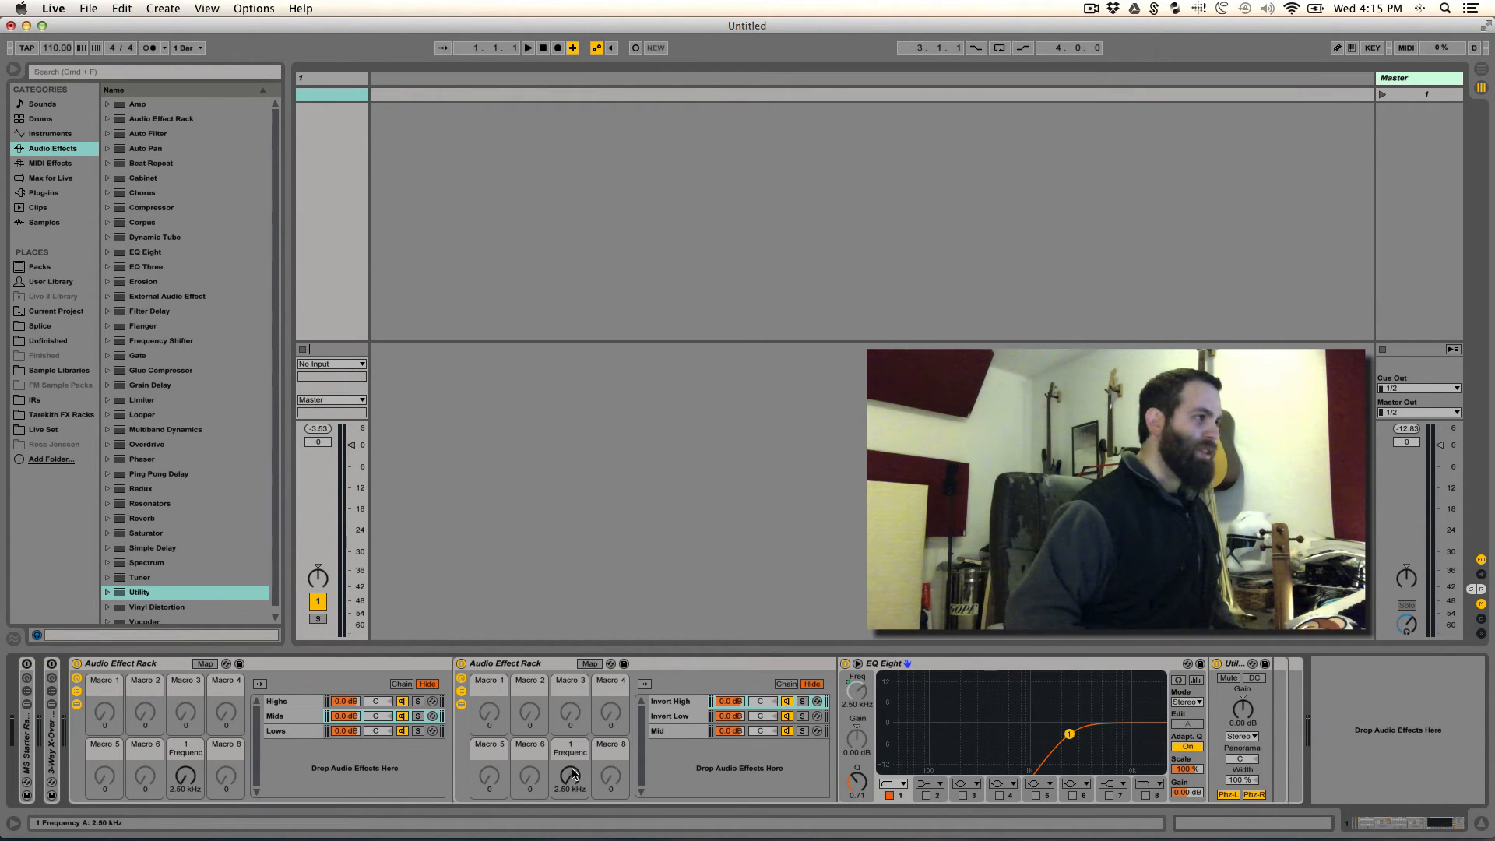
- Map the frequency of the Invert Low chain's EQ Eight to Macro 8 of the nested rack
{"action": "right_click", "coordinate": [676, 716]}
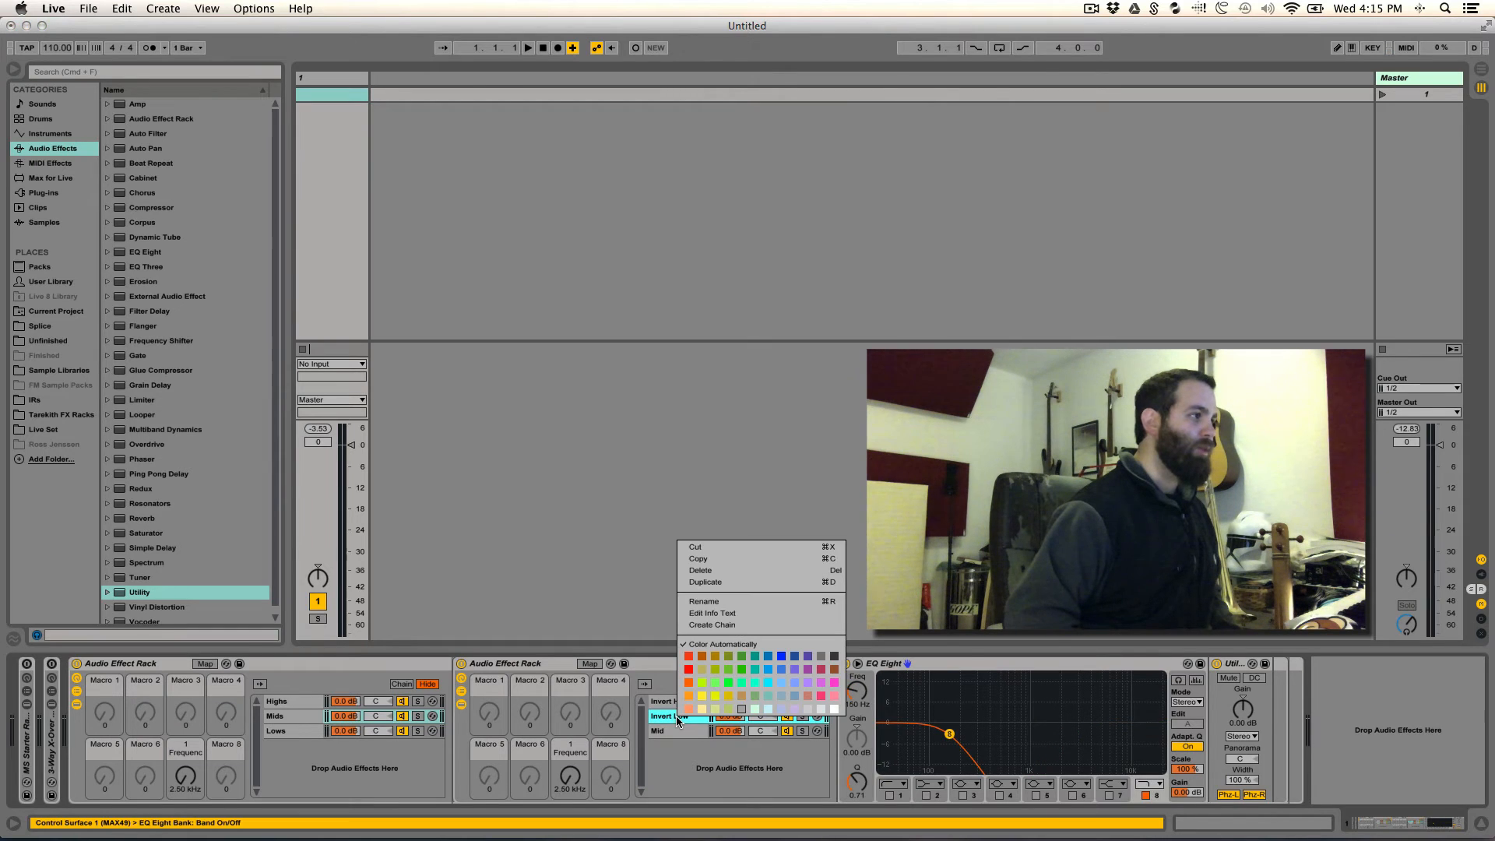
{"action": "left_click", "coordinate": [667, 716]}
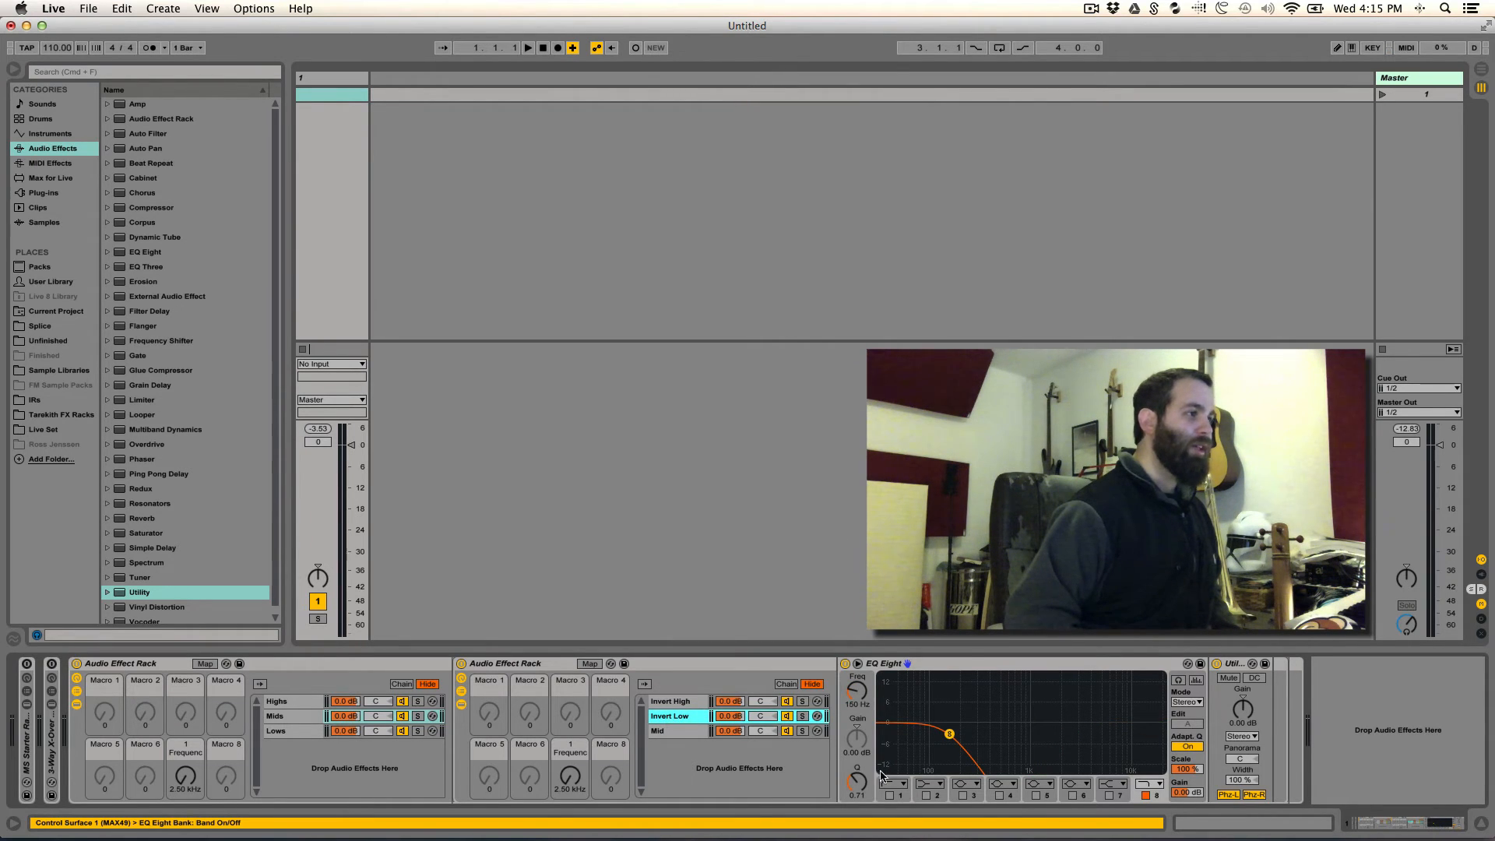
{"action": "right_click", "coordinate": [857, 691]}
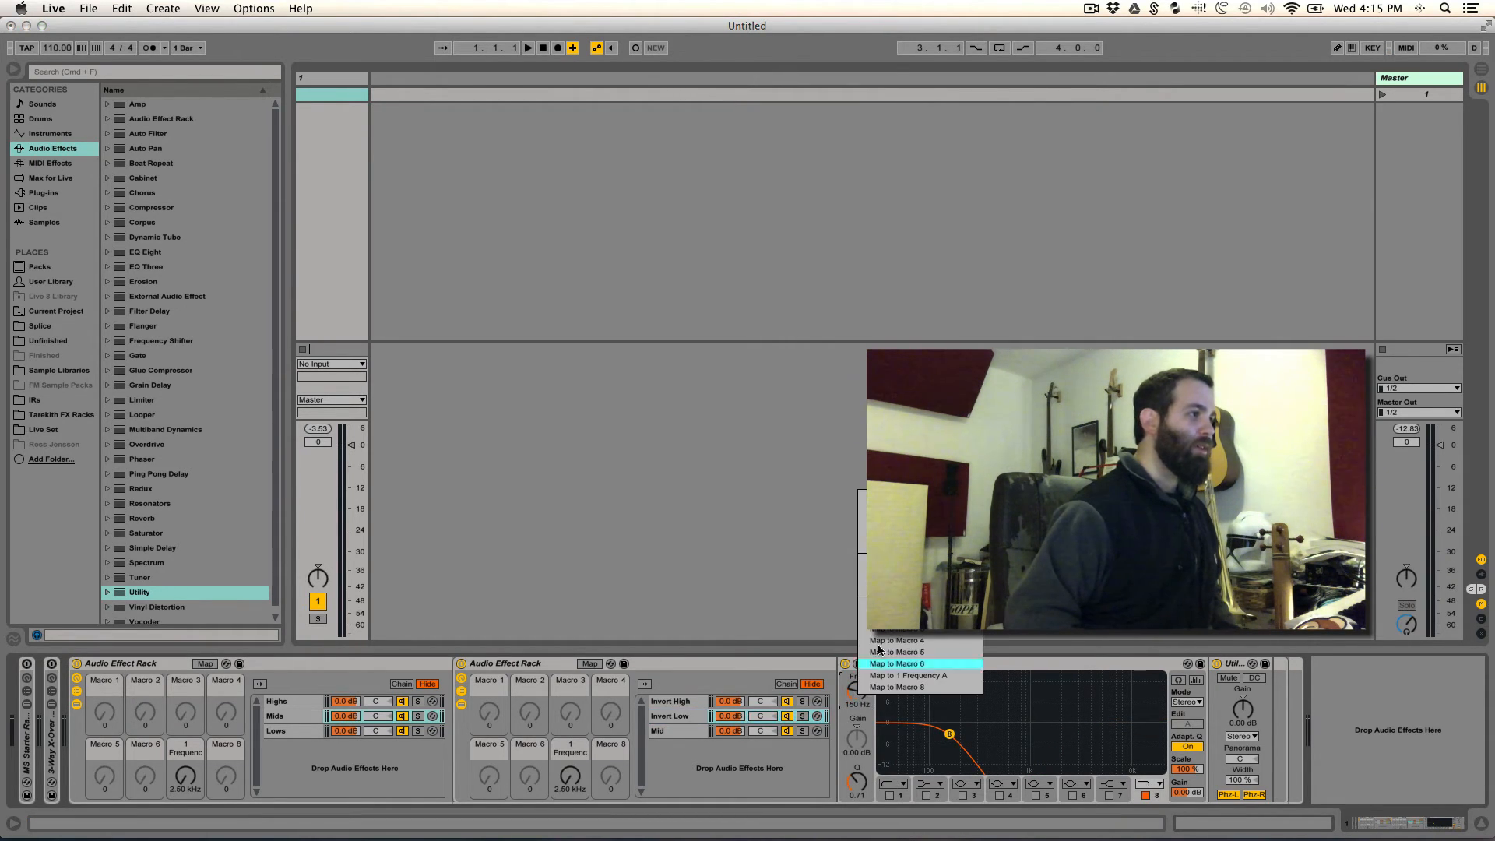
{"action": "left_click", "coordinate": [901, 686]}
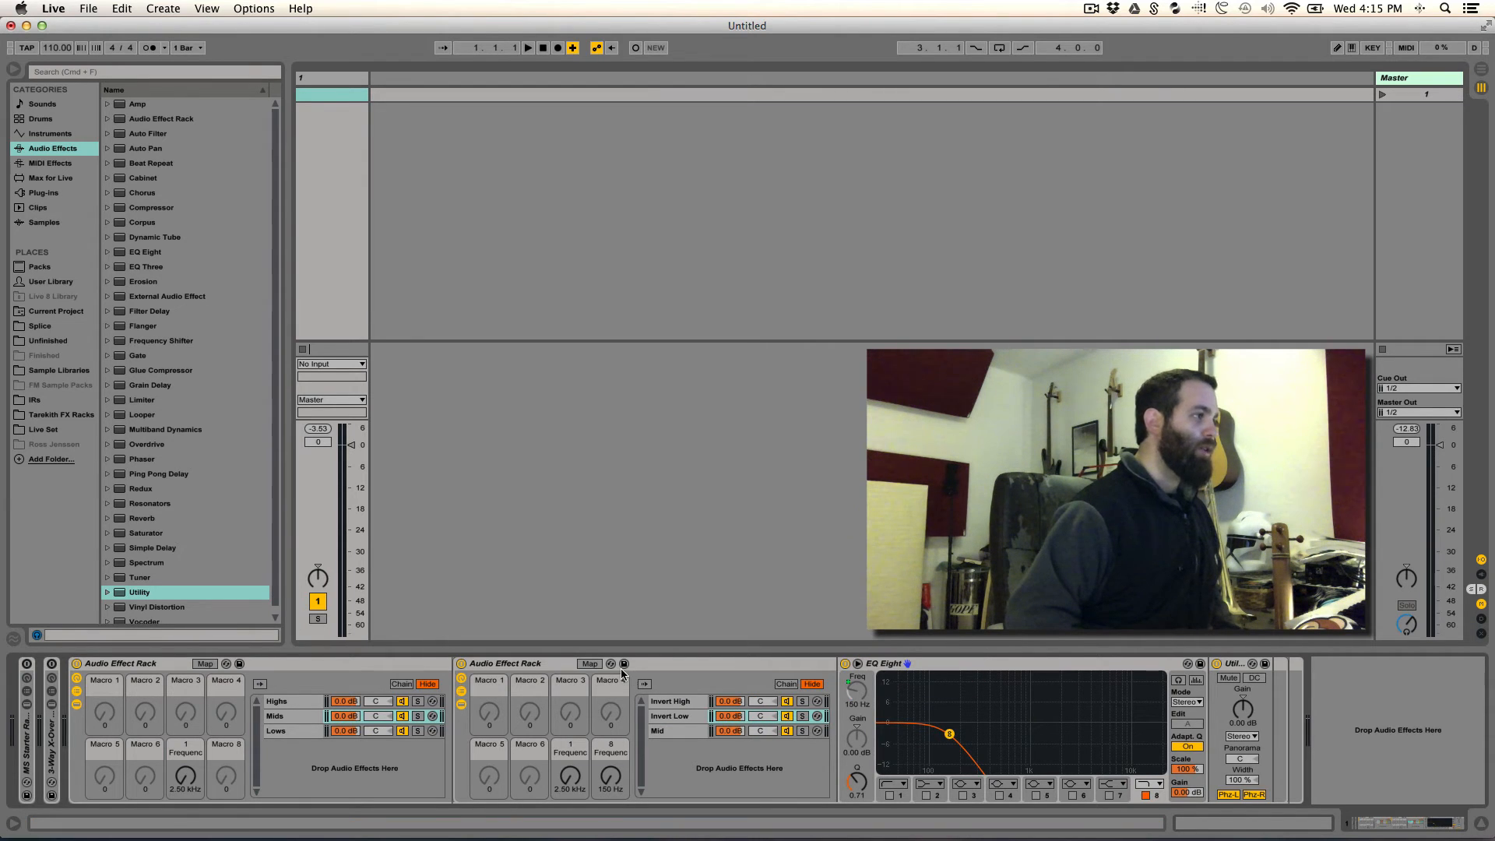
- Limit the nested rack's Invert High frequency mapping to a range of 1.50 kHz to 10.0 kHz
{"action": "left_click", "coordinate": [589, 663]}
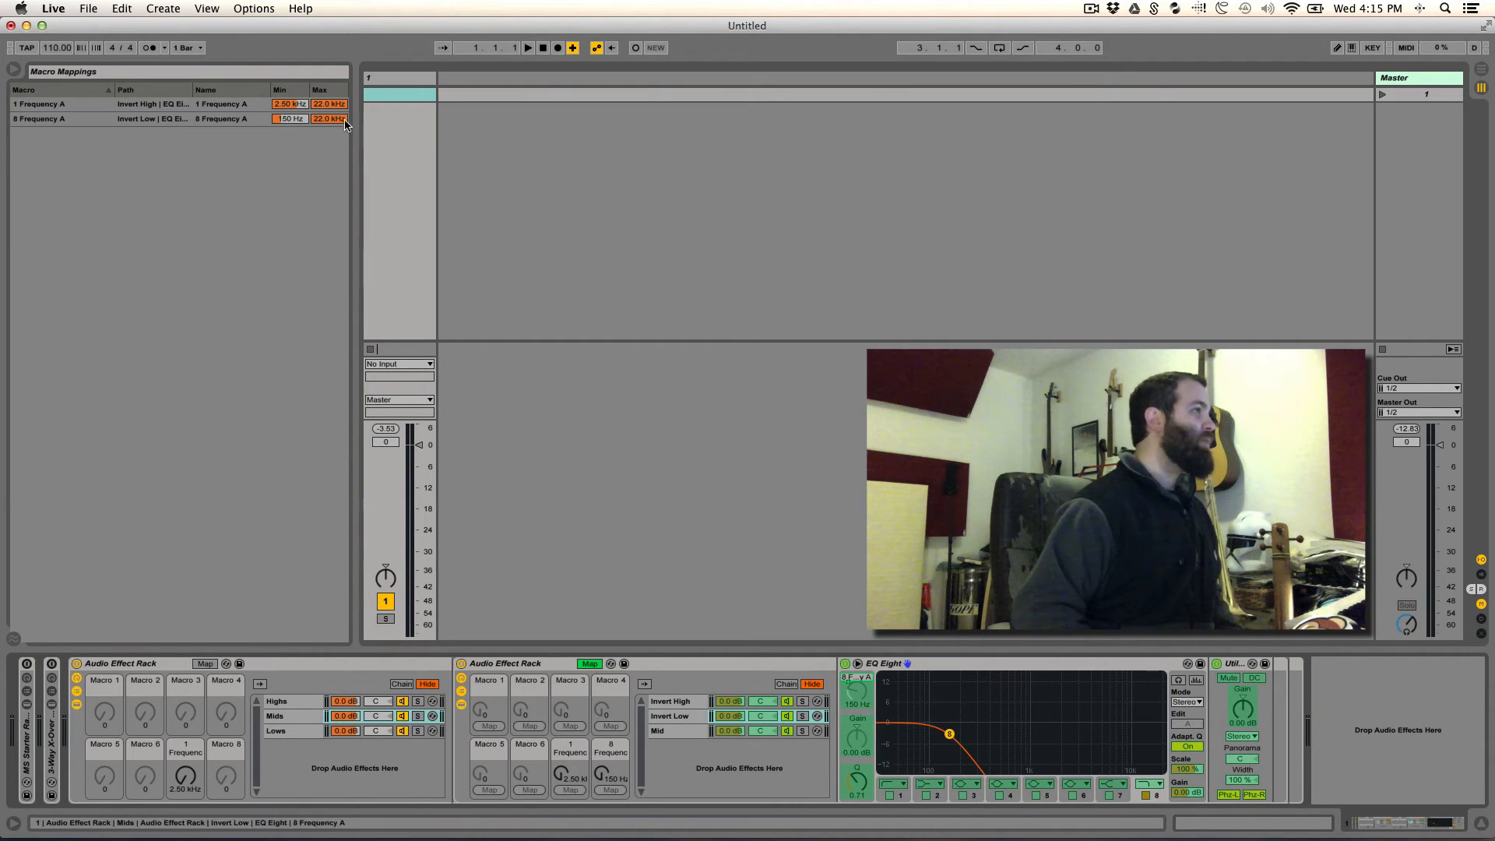
{"action": "left_click", "coordinate": [298, 104]}
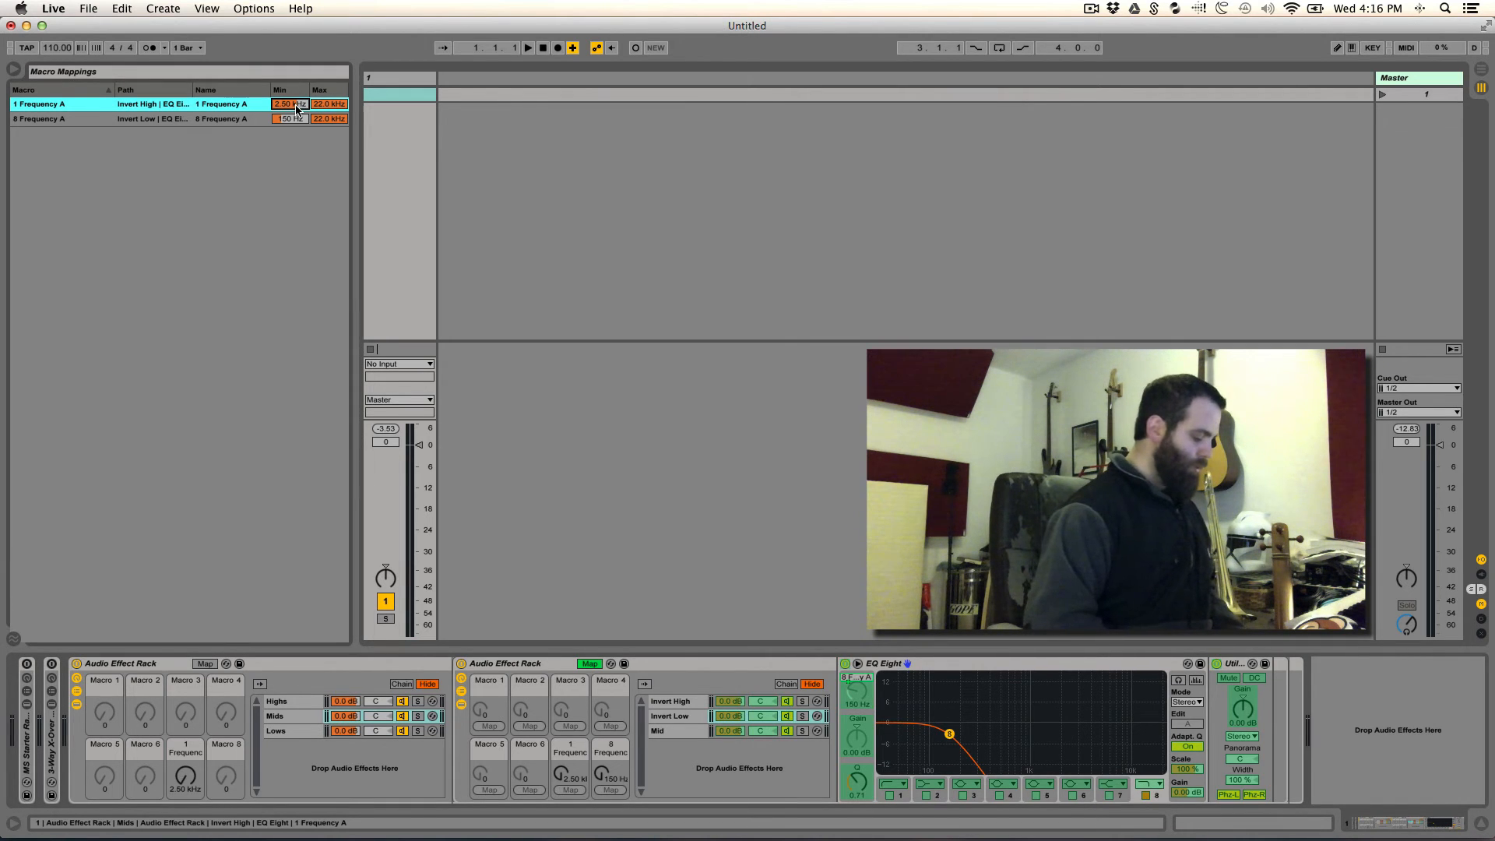
{"action": "type", "text": "1500"}
{"action": "key", "text": "Return"}
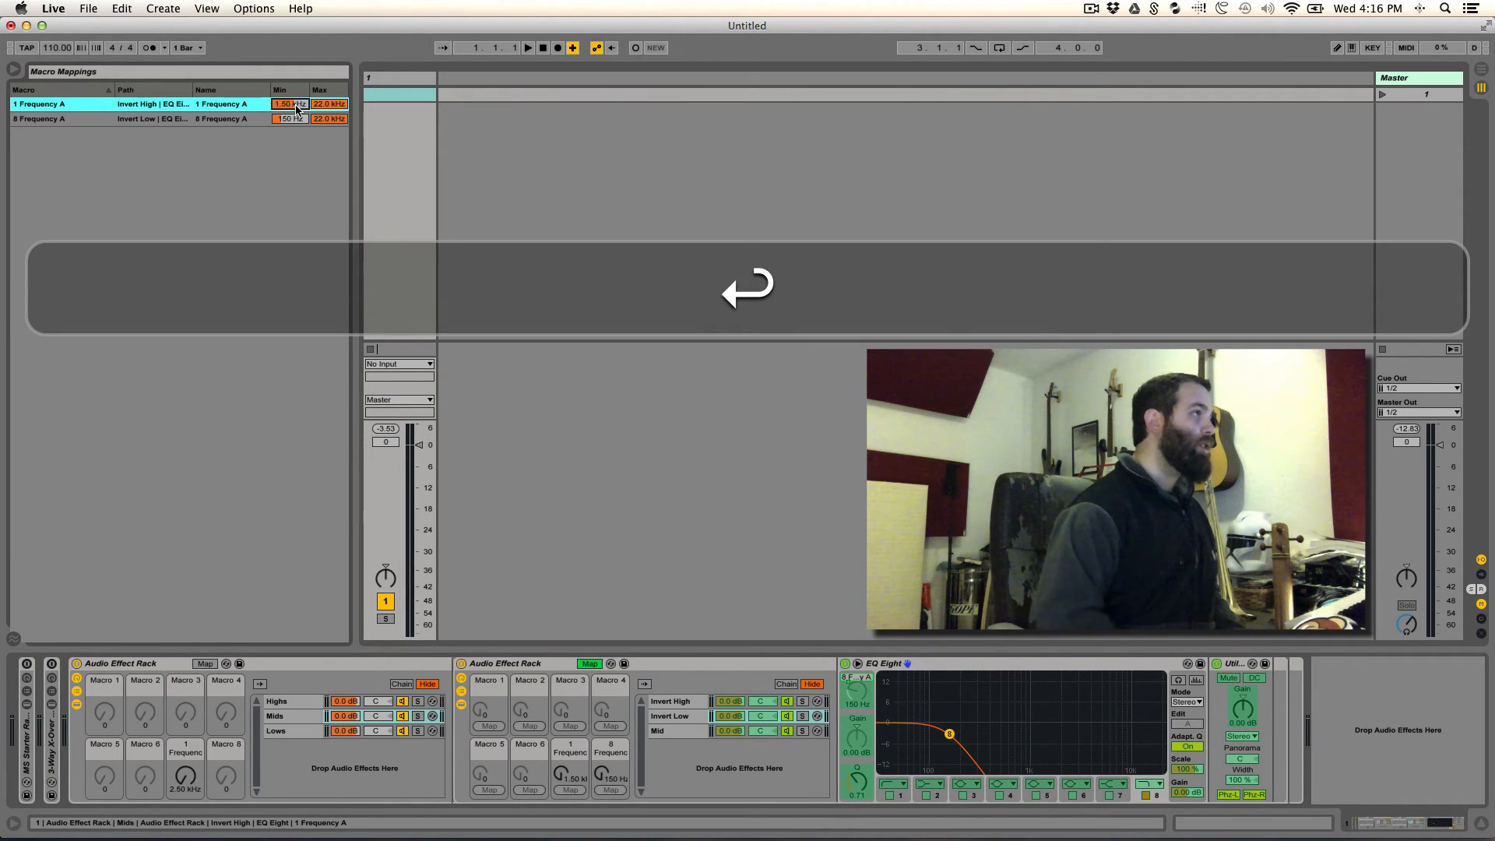
{"action": "left_click", "coordinate": [327, 105]}
{"action": "type", "text": "0"}
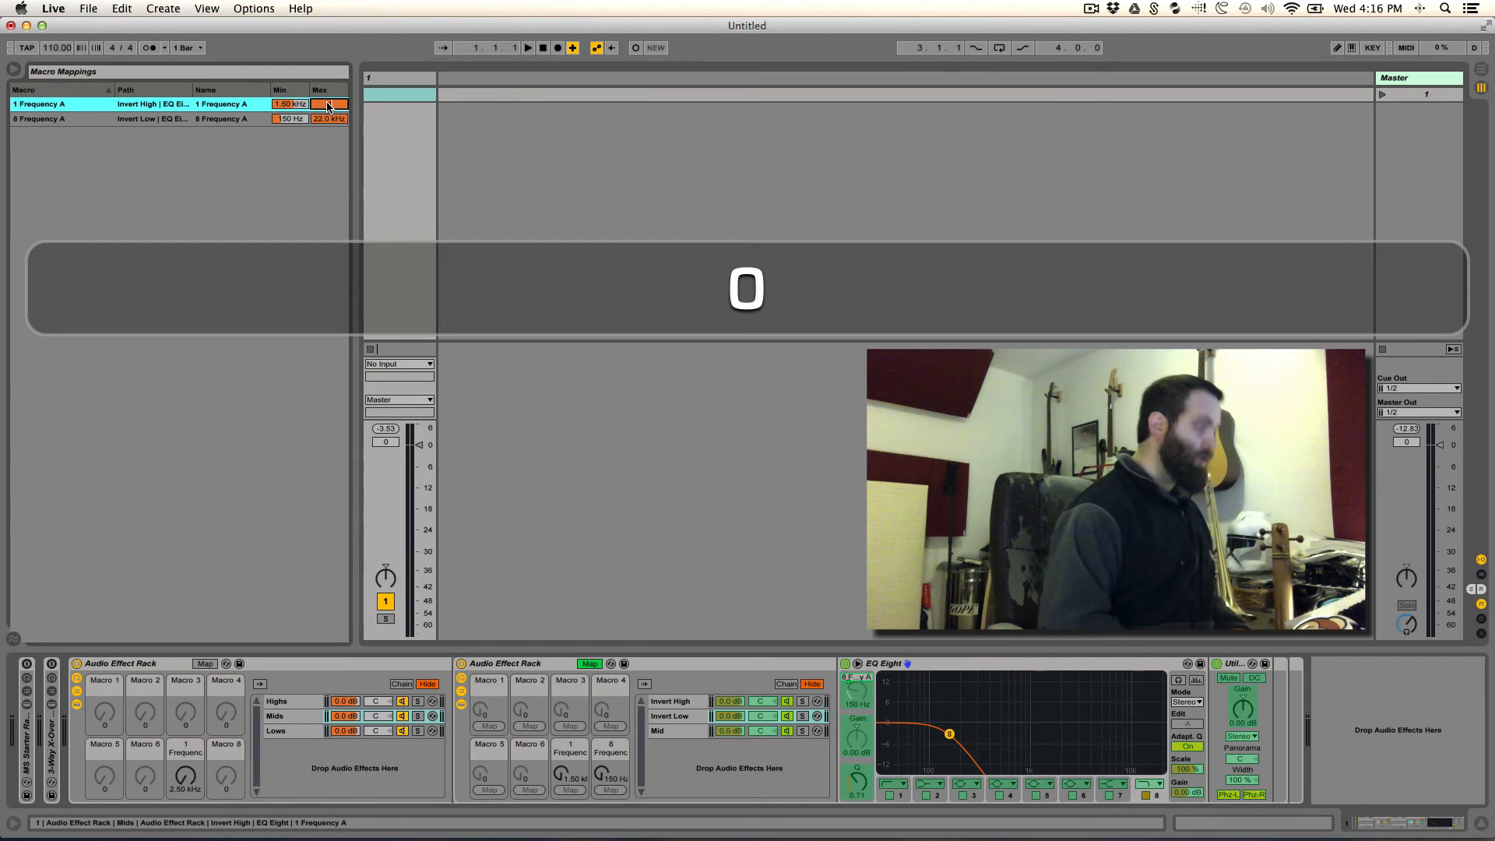
{"action": "type", "text": "00"}
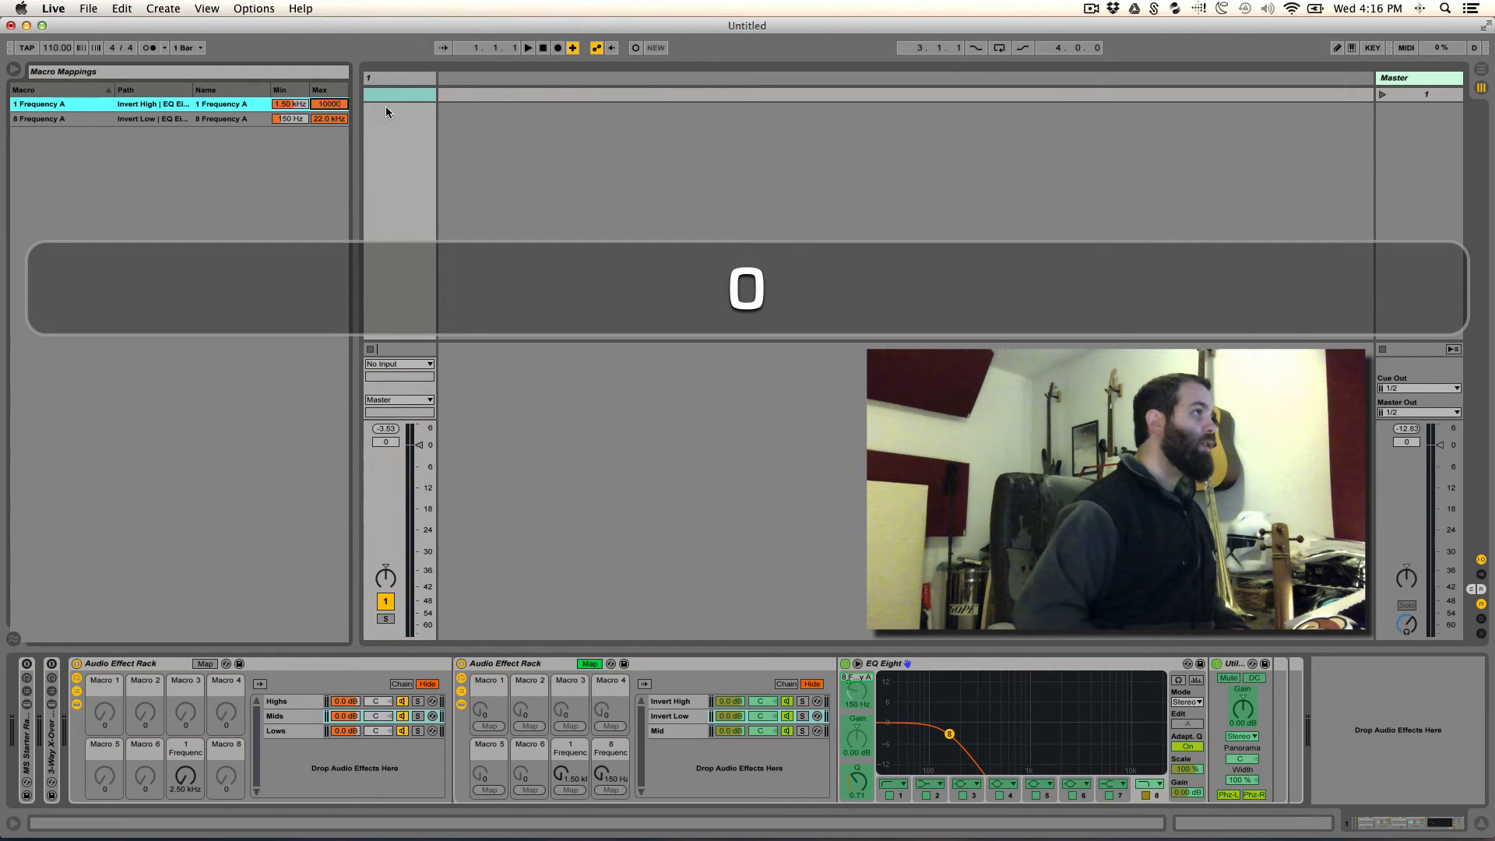
{"action": "key", "text": "Return"}
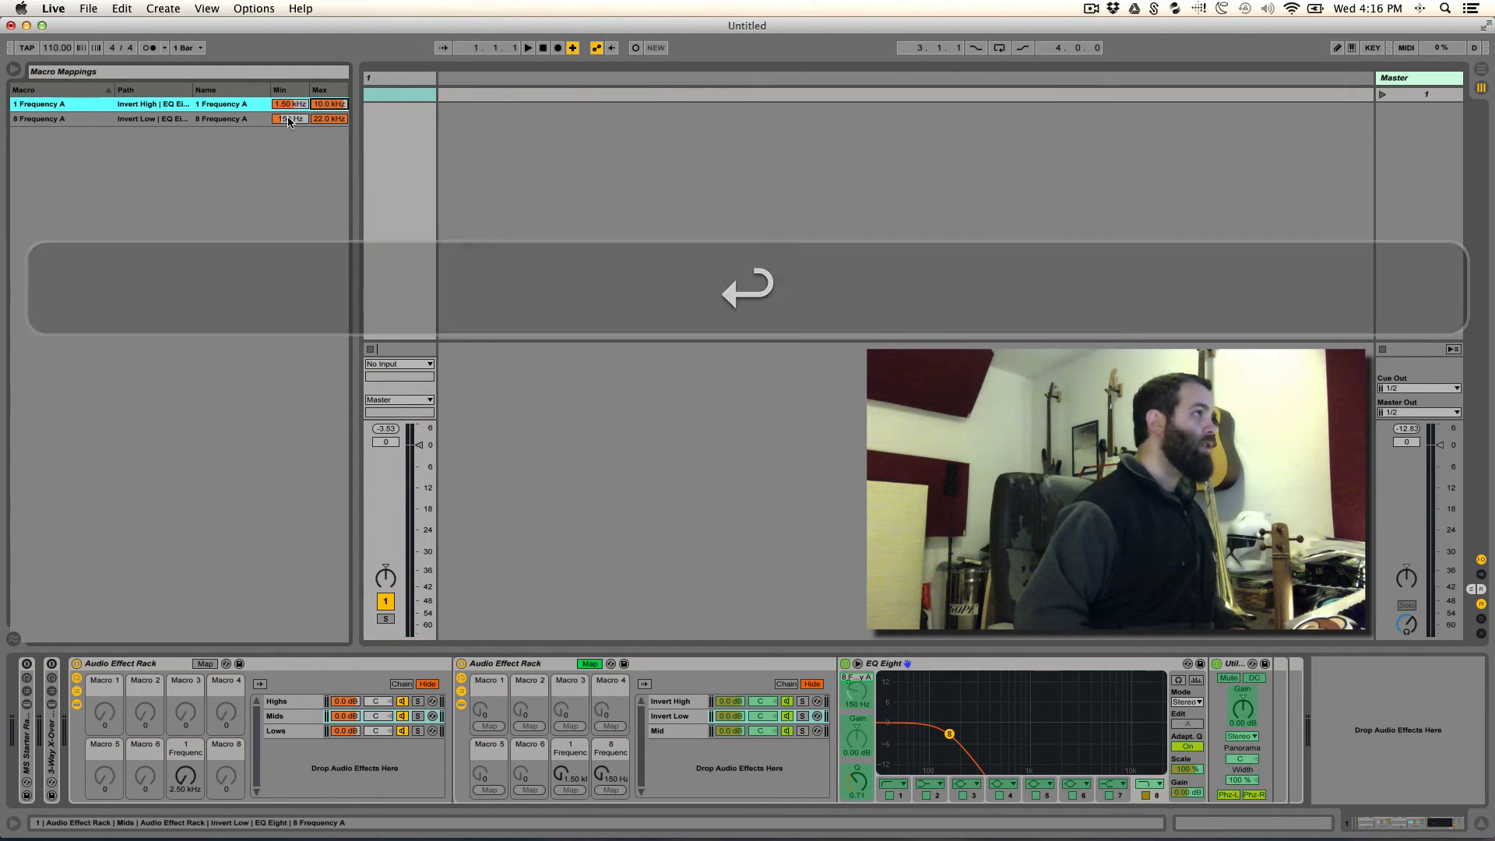
- Limit the nested rack's Invert Low frequency mapping to 90 Hz minimum and 250 Hz maximum, and finish editing its mappings
{"action": "left_click", "coordinate": [288, 119]}
{"action": "type", "text": "90"}
{"action": "key", "text": "Return"}
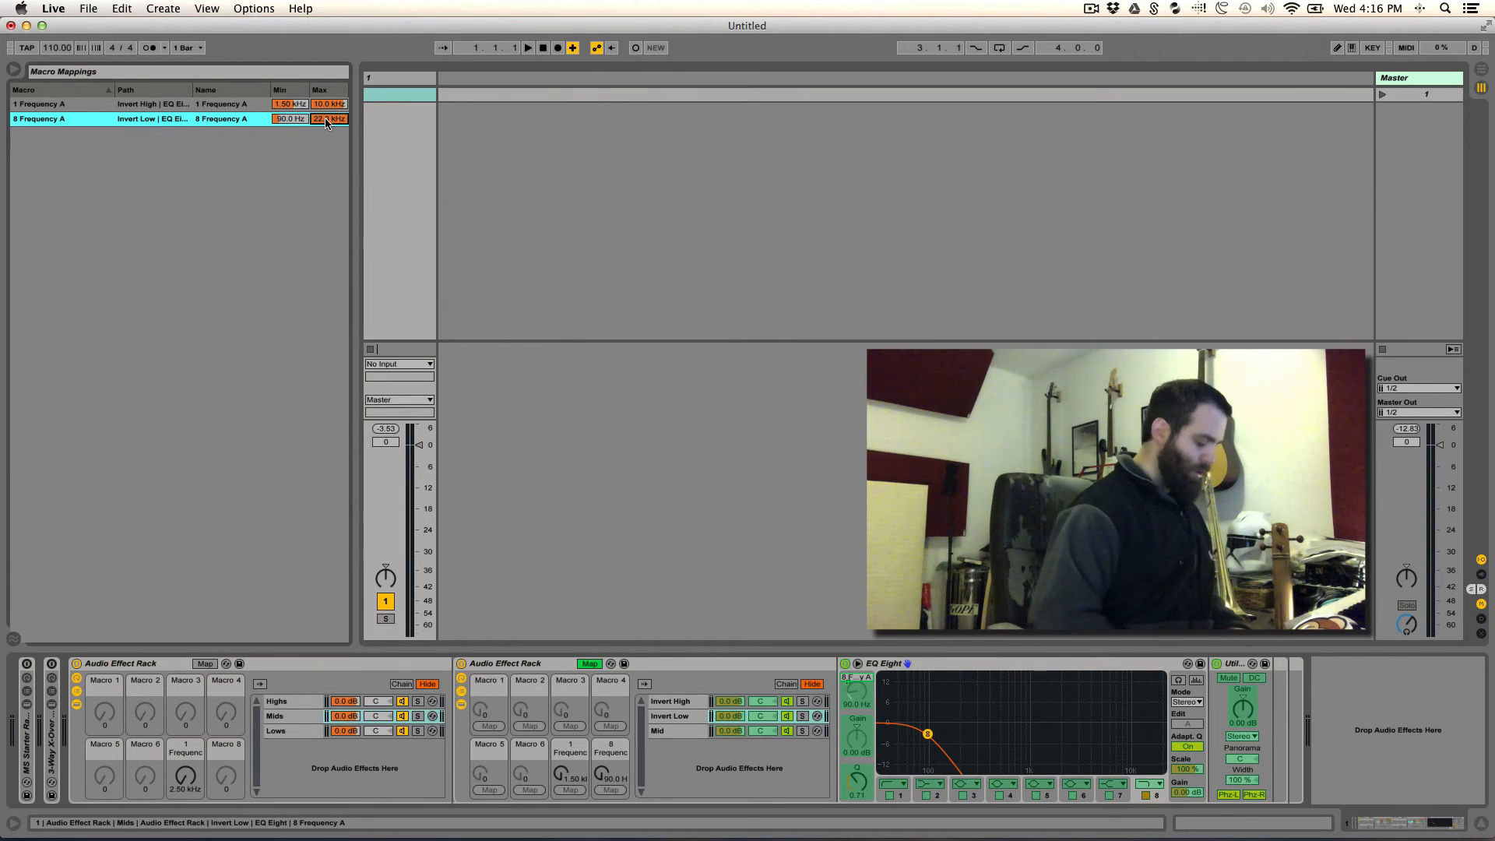
{"action": "type", "text": "250"}
{"action": "key", "text": "Return"}
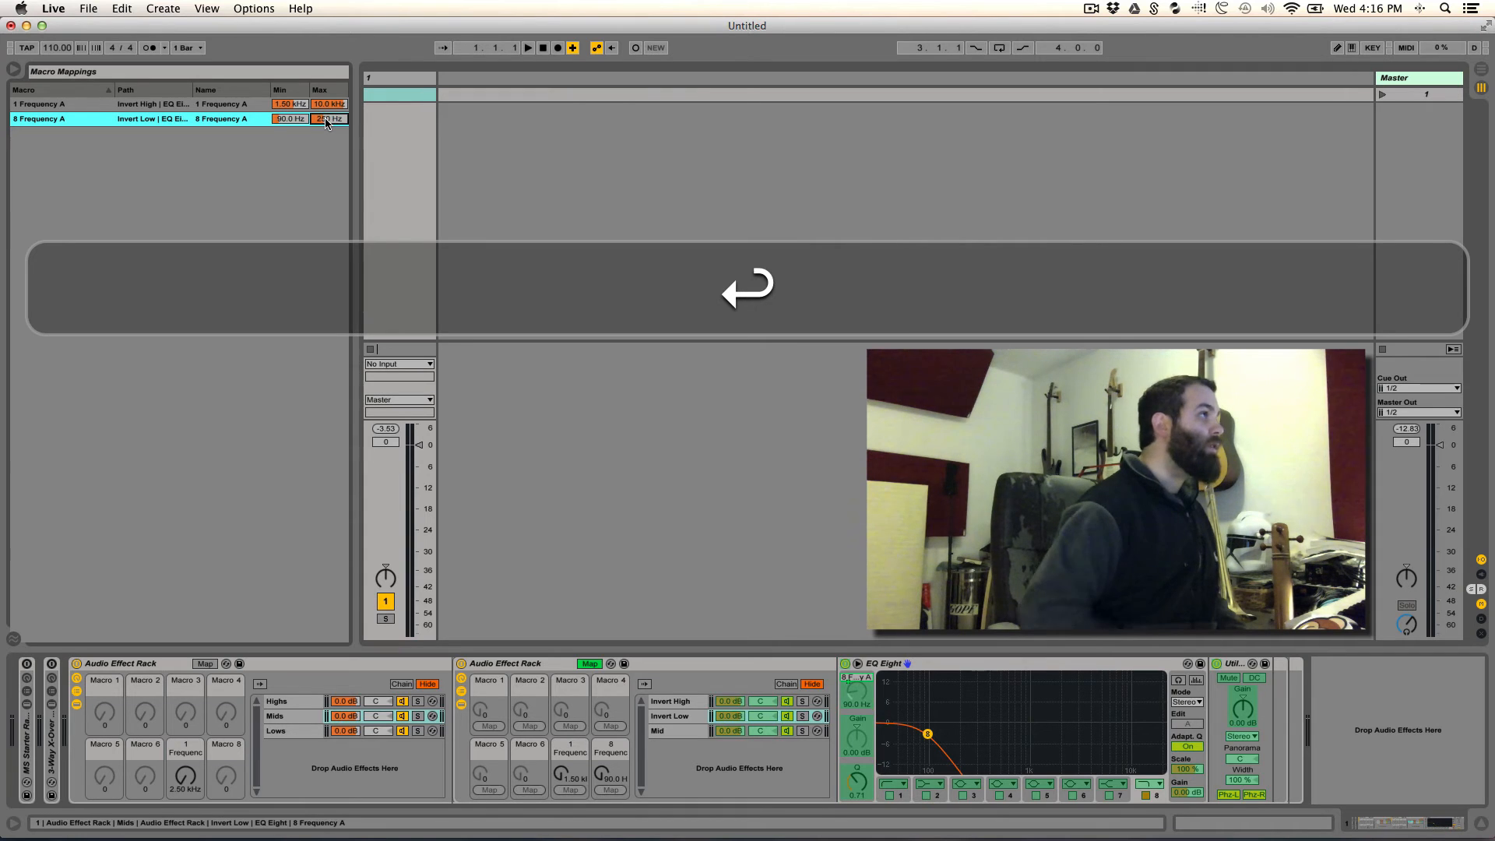
{"action": "left_click", "coordinate": [290, 121]}
{"action": "type", "text": "90"}
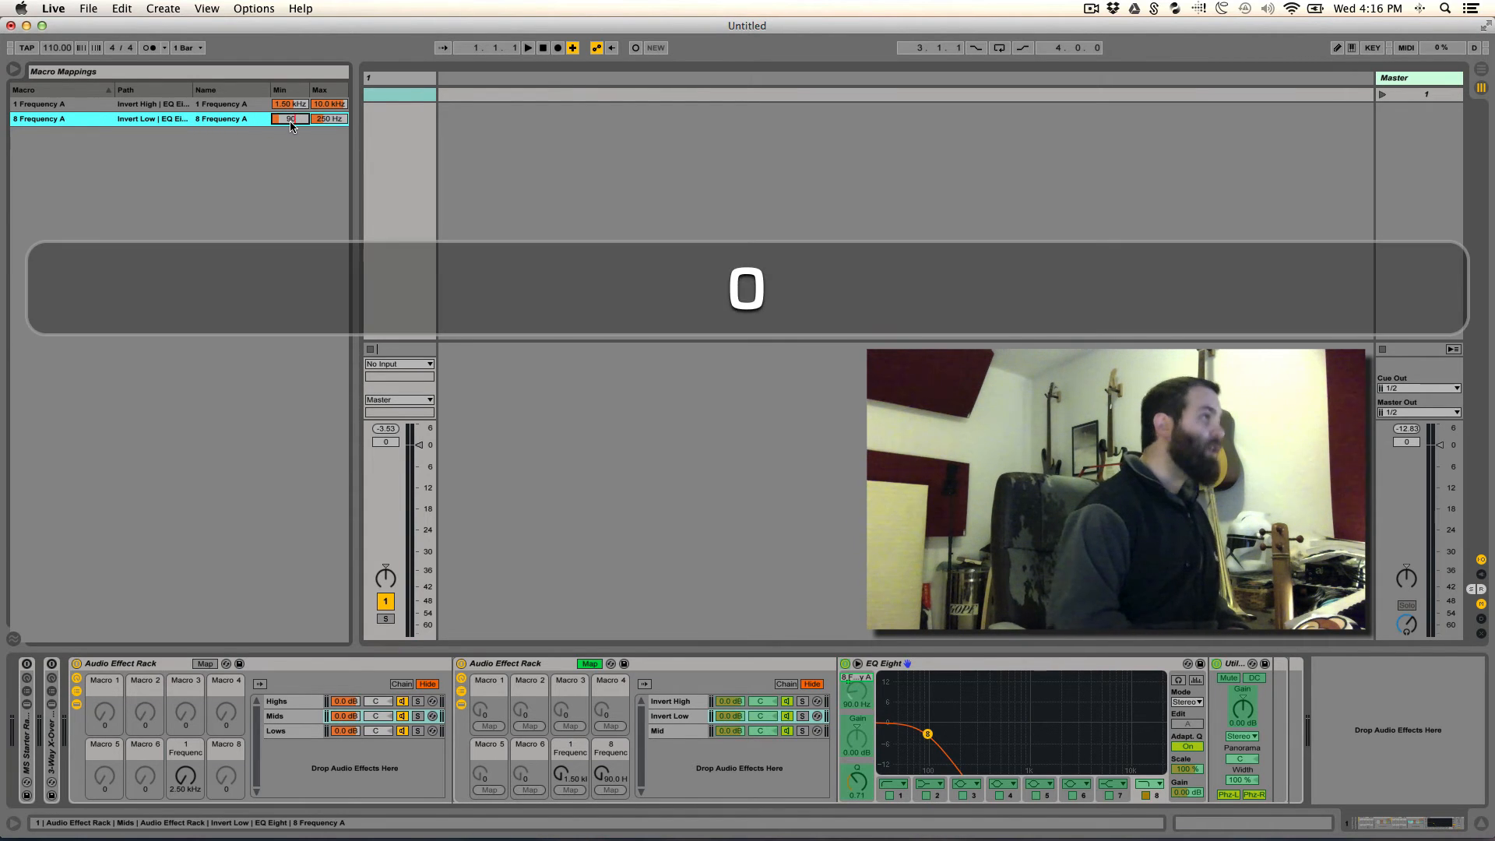
{"action": "key", "text": "Return"}
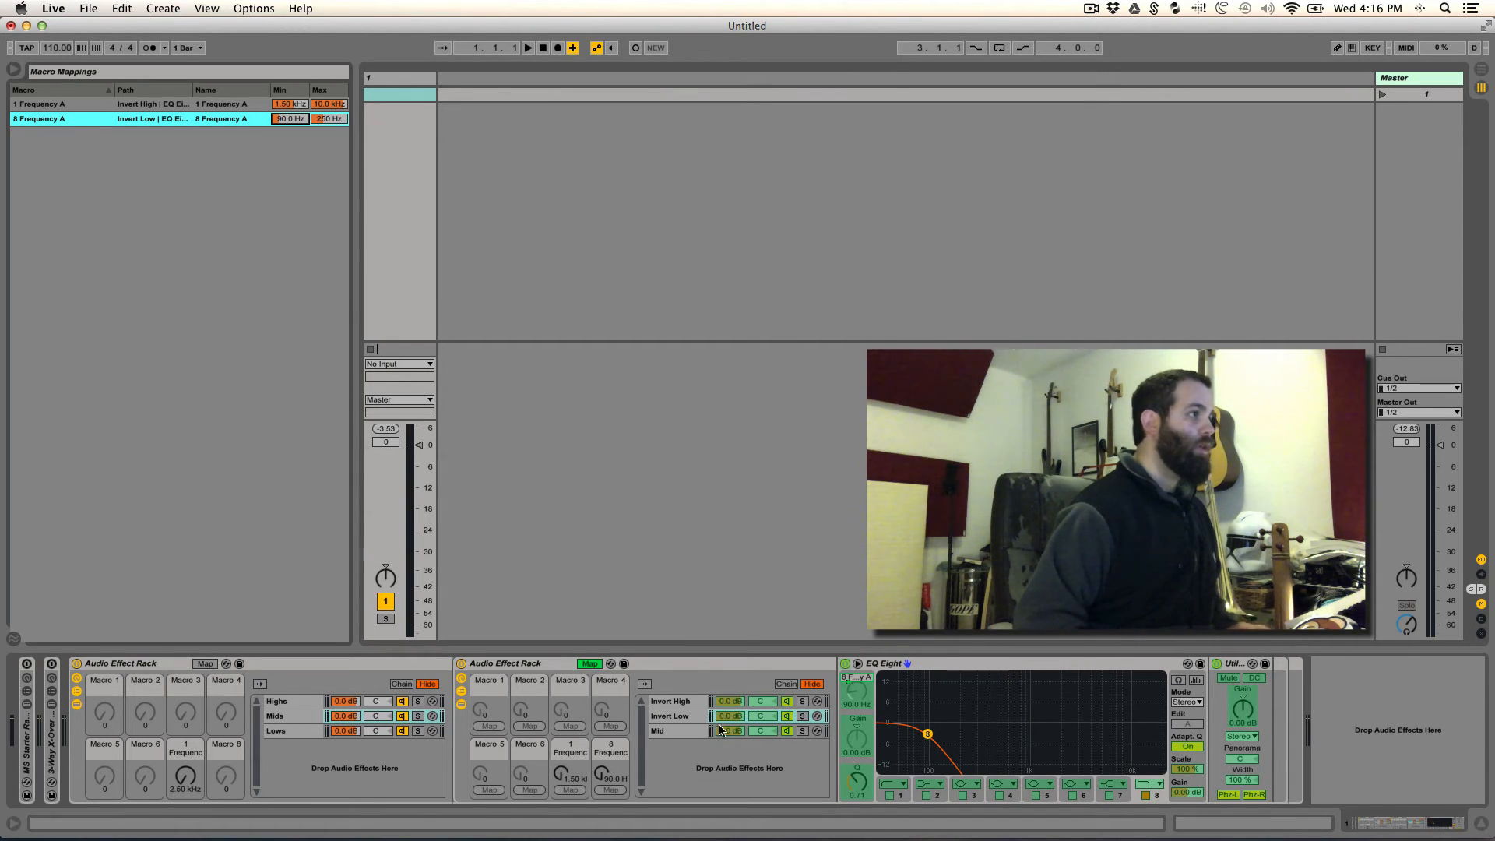
{"action": "left_click", "coordinate": [588, 664]}
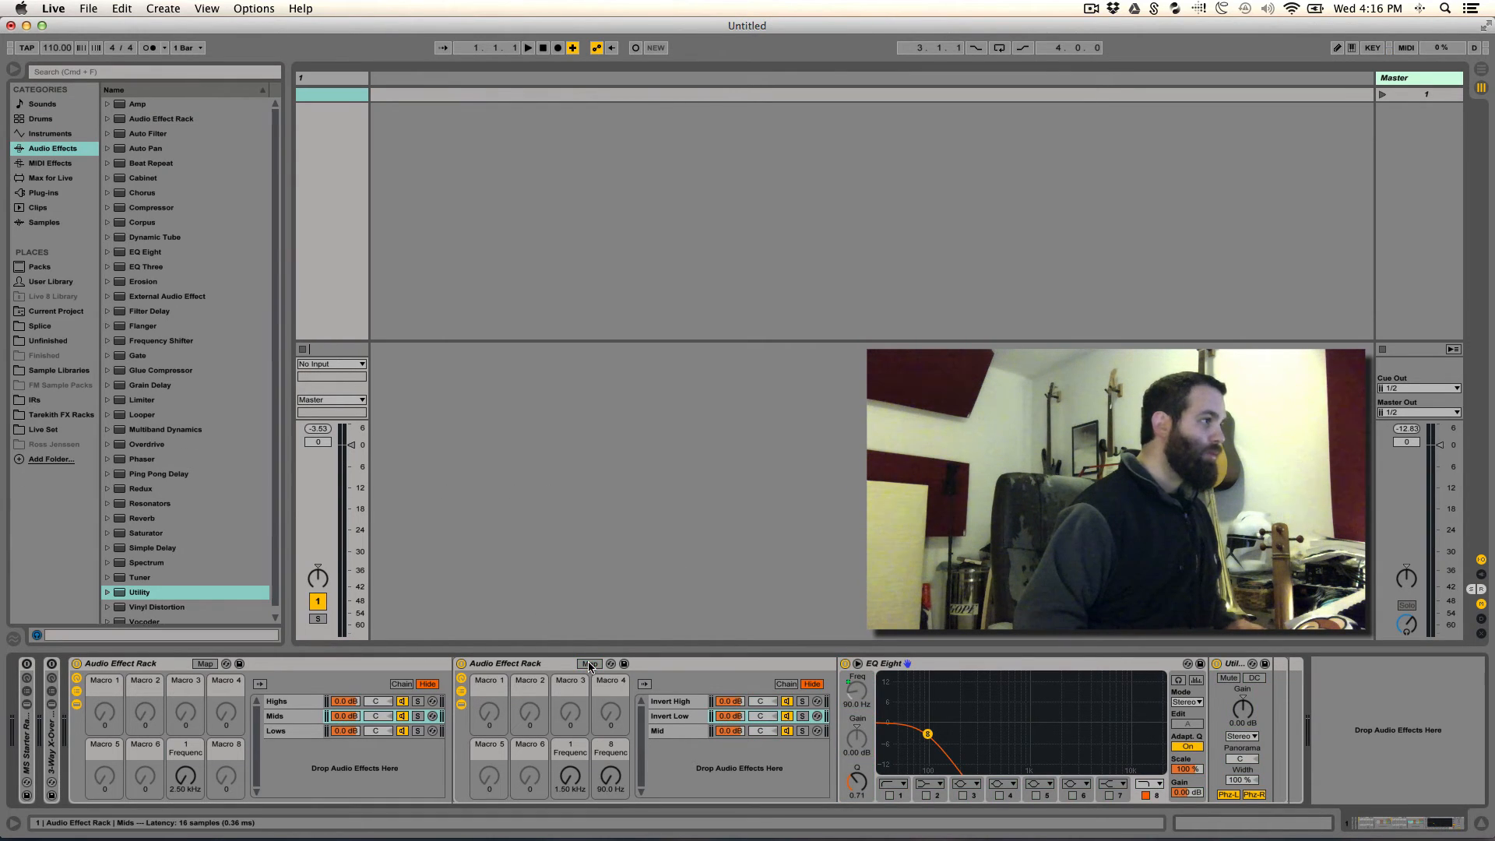
- Map the frequency of the Lows chain's EQ Eight to Macro 8 of the main rack
{"action": "left_click", "coordinate": [299, 705]}
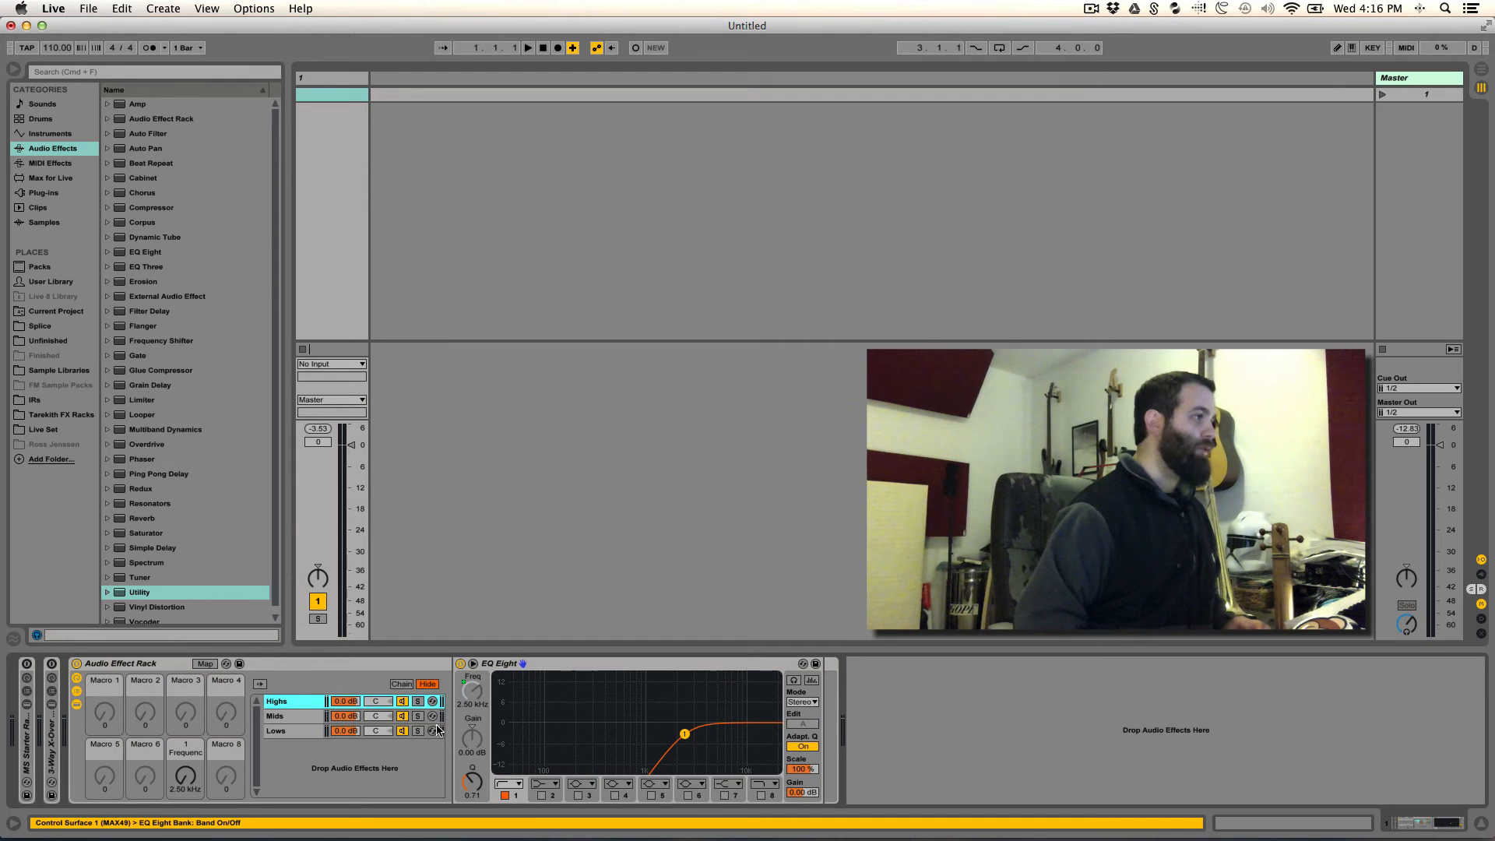
{"action": "left_click", "coordinate": [296, 732]}
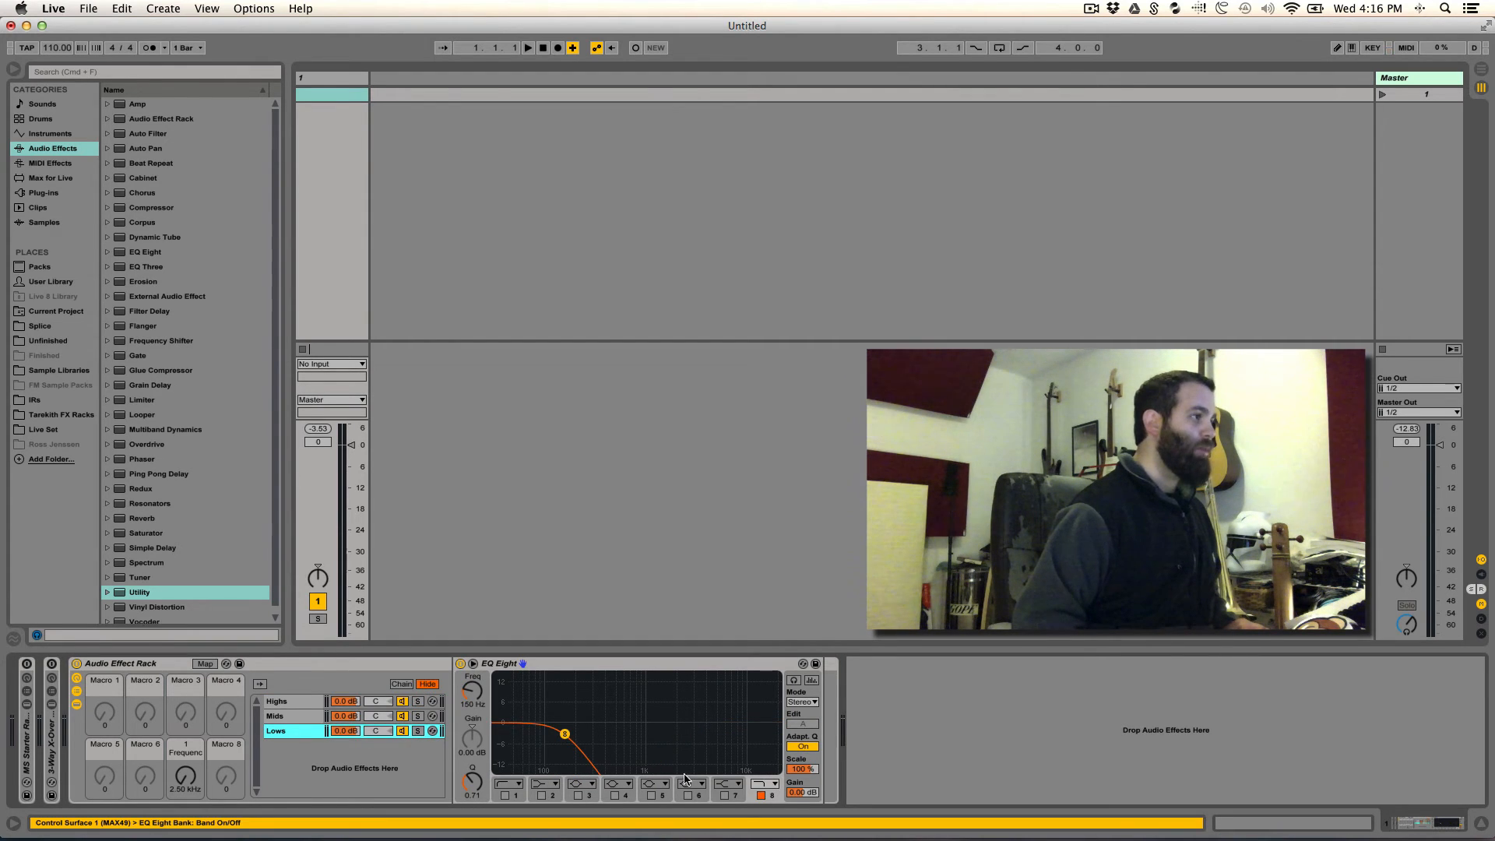
{"action": "right_click", "coordinate": [466, 692]}
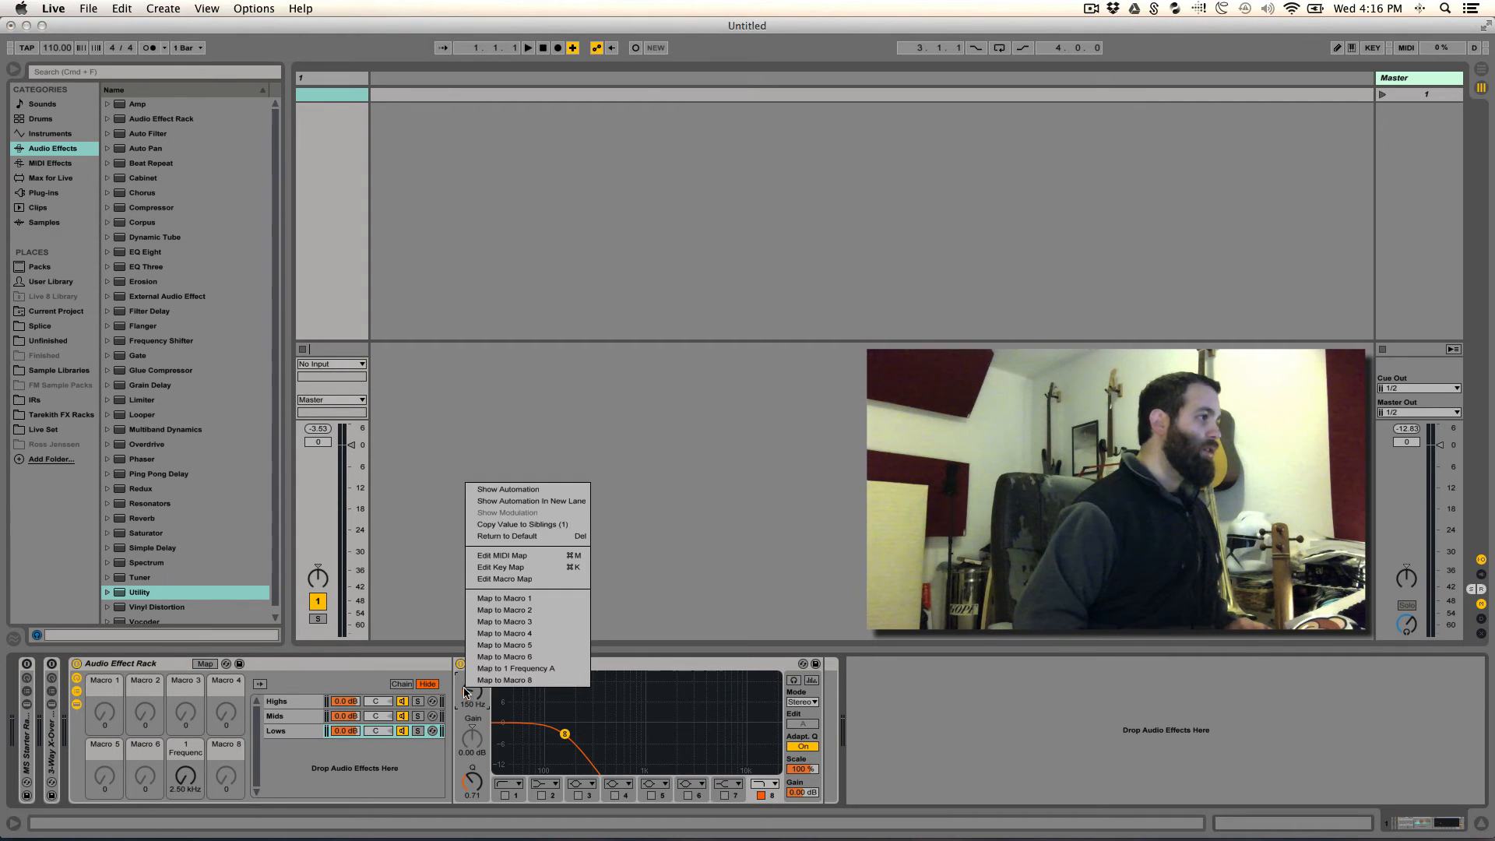
{"action": "left_click", "coordinate": [499, 679]}
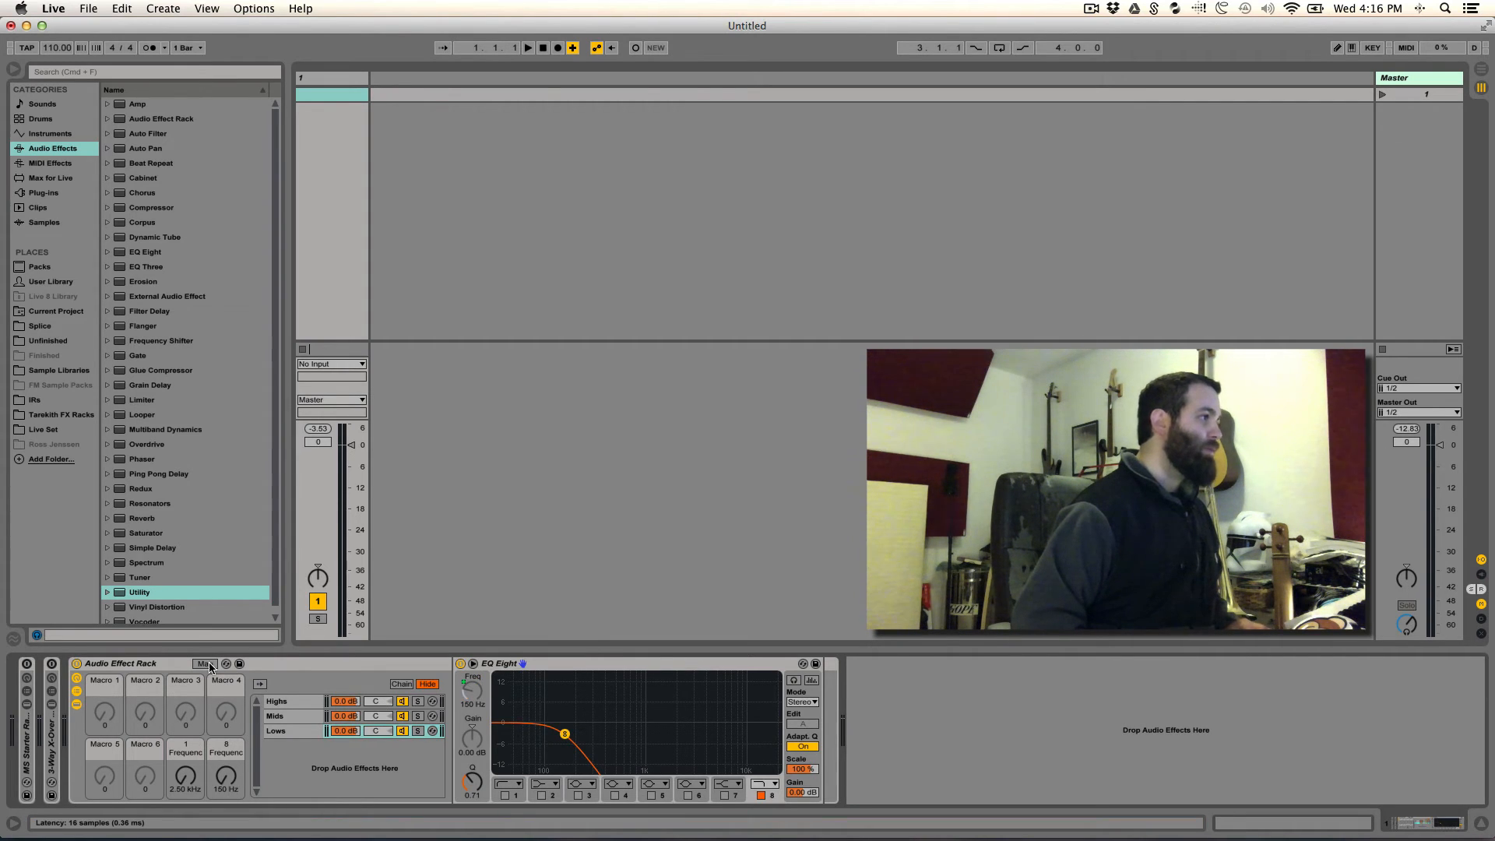
- Limit the main rack's Highs frequency mapping to a range of 1.50 kHz to 10.0 kHz
{"action": "left_click", "coordinate": [206, 664]}
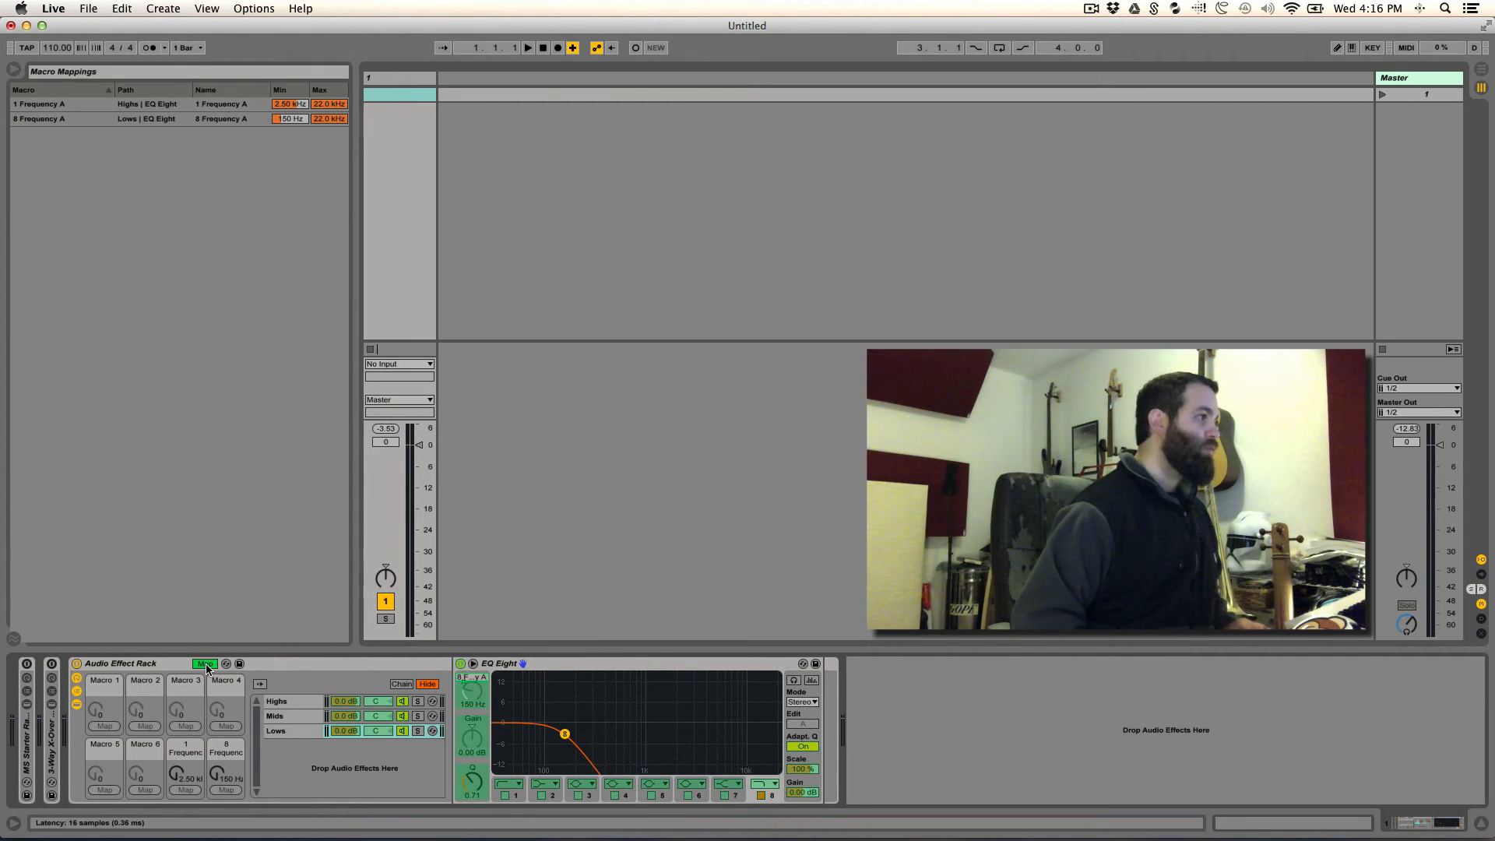
{"action": "left_click", "coordinate": [304, 113]}
{"action": "type", "text": "1.50 k"}
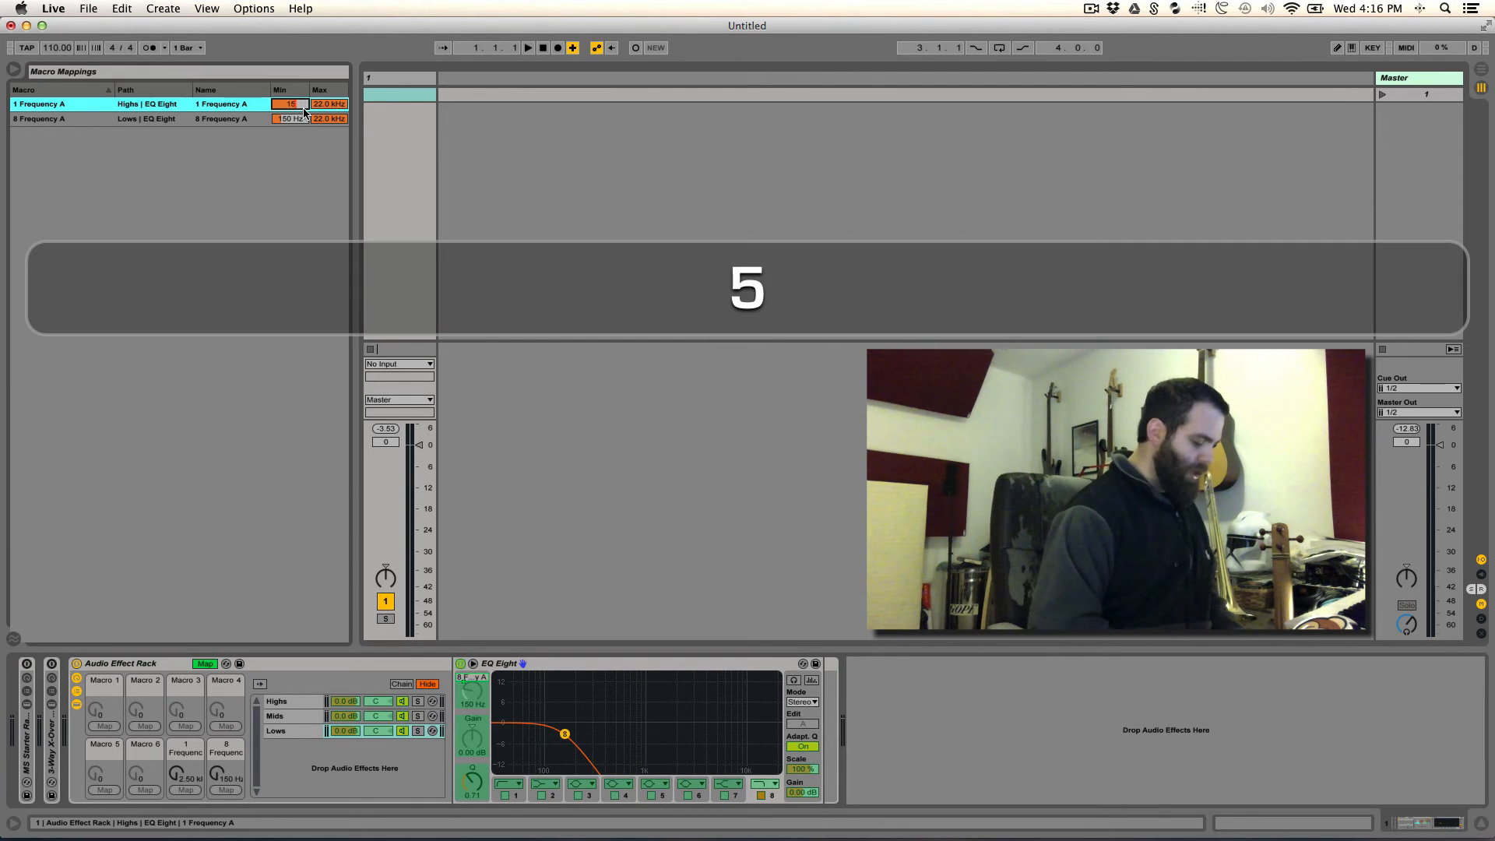
{"action": "key", "text": "Return"}
{"action": "left_click", "coordinate": [330, 107]}
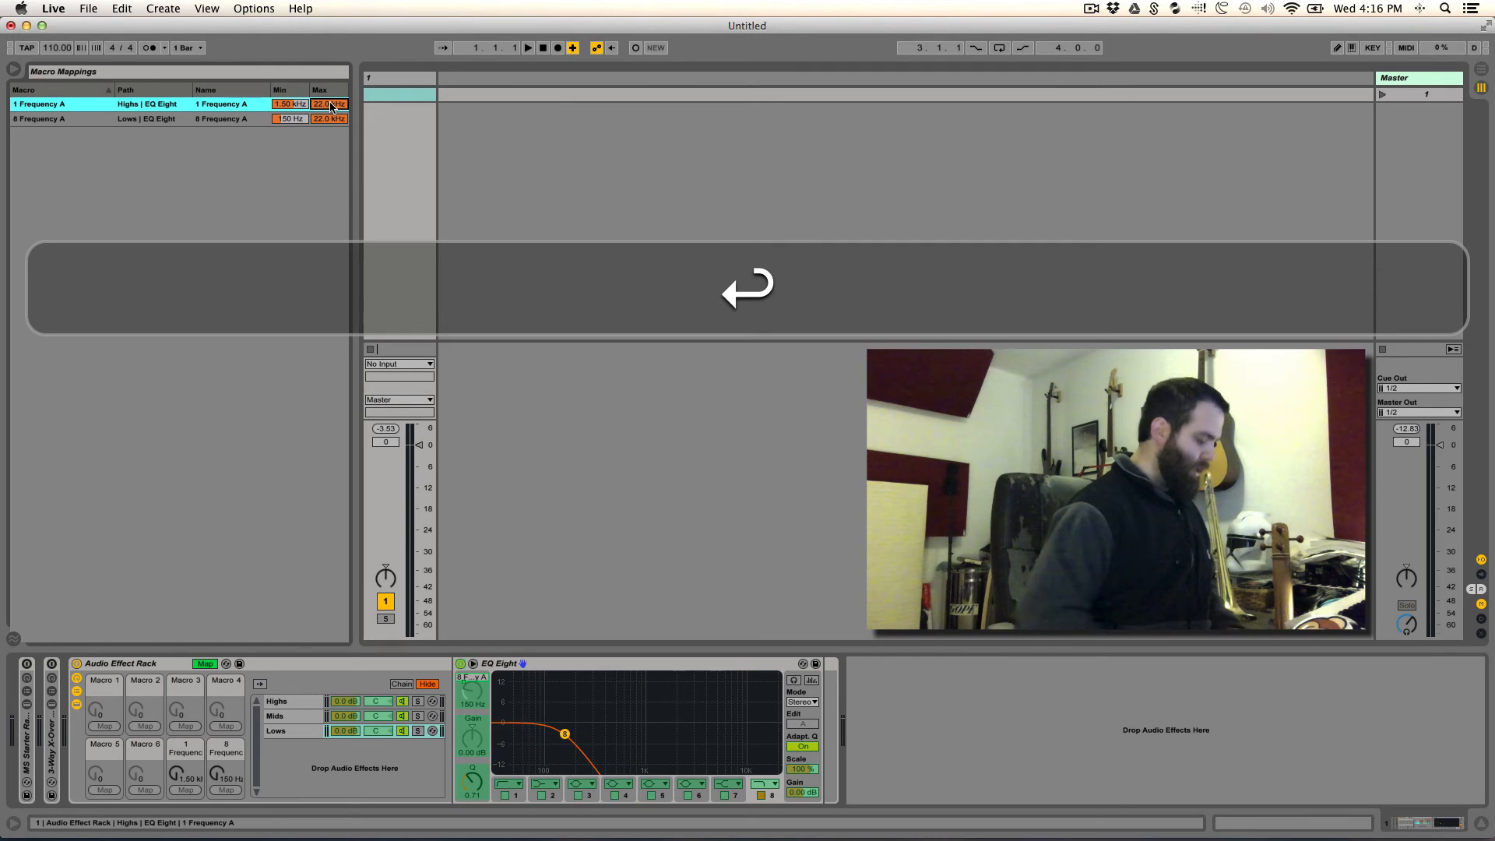
{"action": "type", "text": "0 k"}
{"action": "key", "text": "Return"}
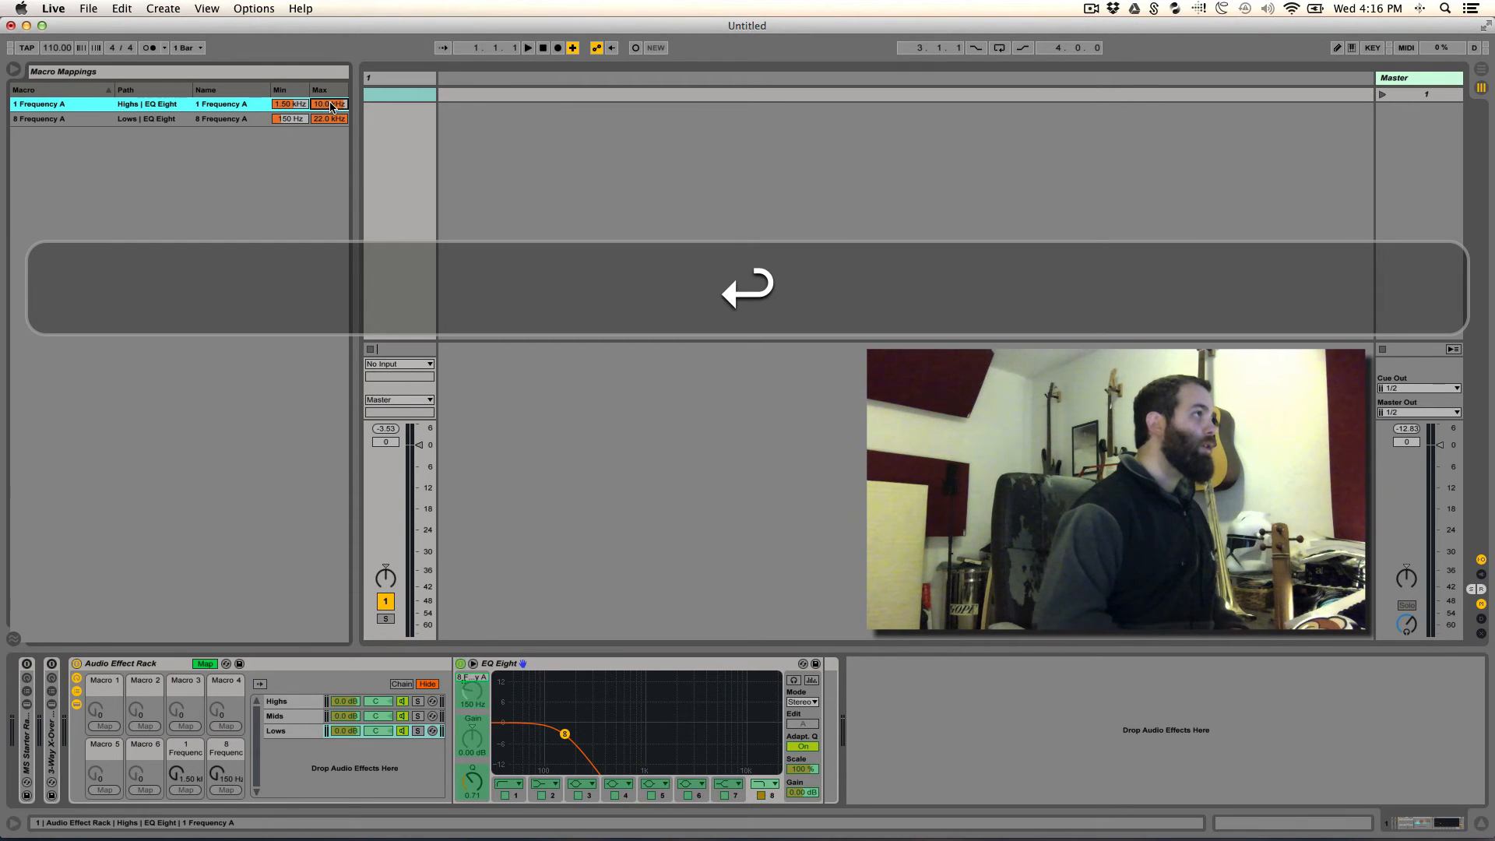
- Limit the main rack's Lows frequency mapping to 90 Hz minimum and 250 Hz maximum, and finish editing its mappings
{"action": "left_click", "coordinate": [288, 119]}
{"action": "type", "text": "90"}
{"action": "key", "text": "Return"}
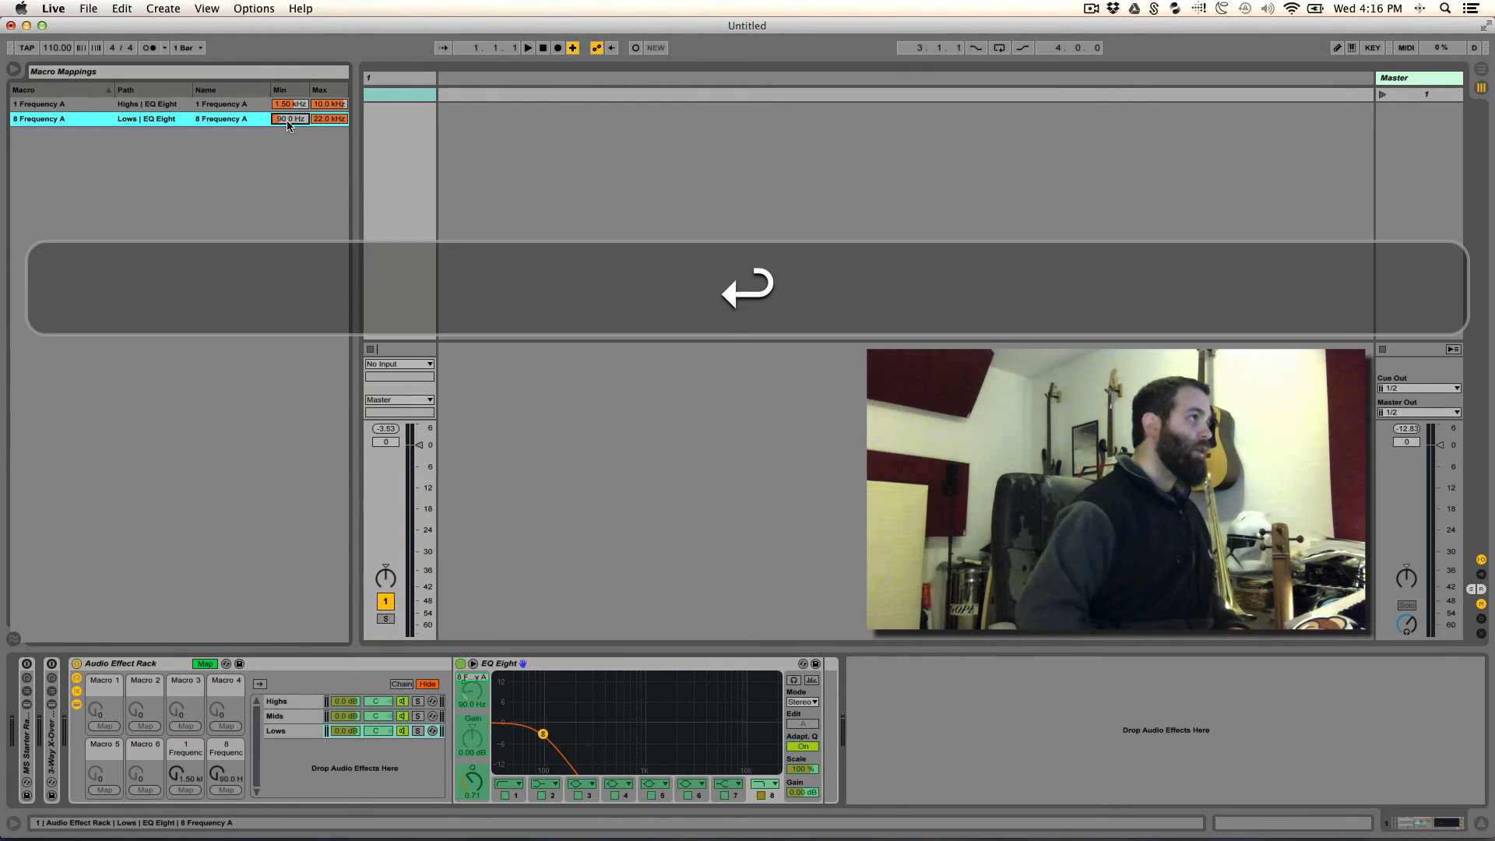
{"action": "left_click", "coordinate": [333, 121]}
{"action": "type", "text": "250"}
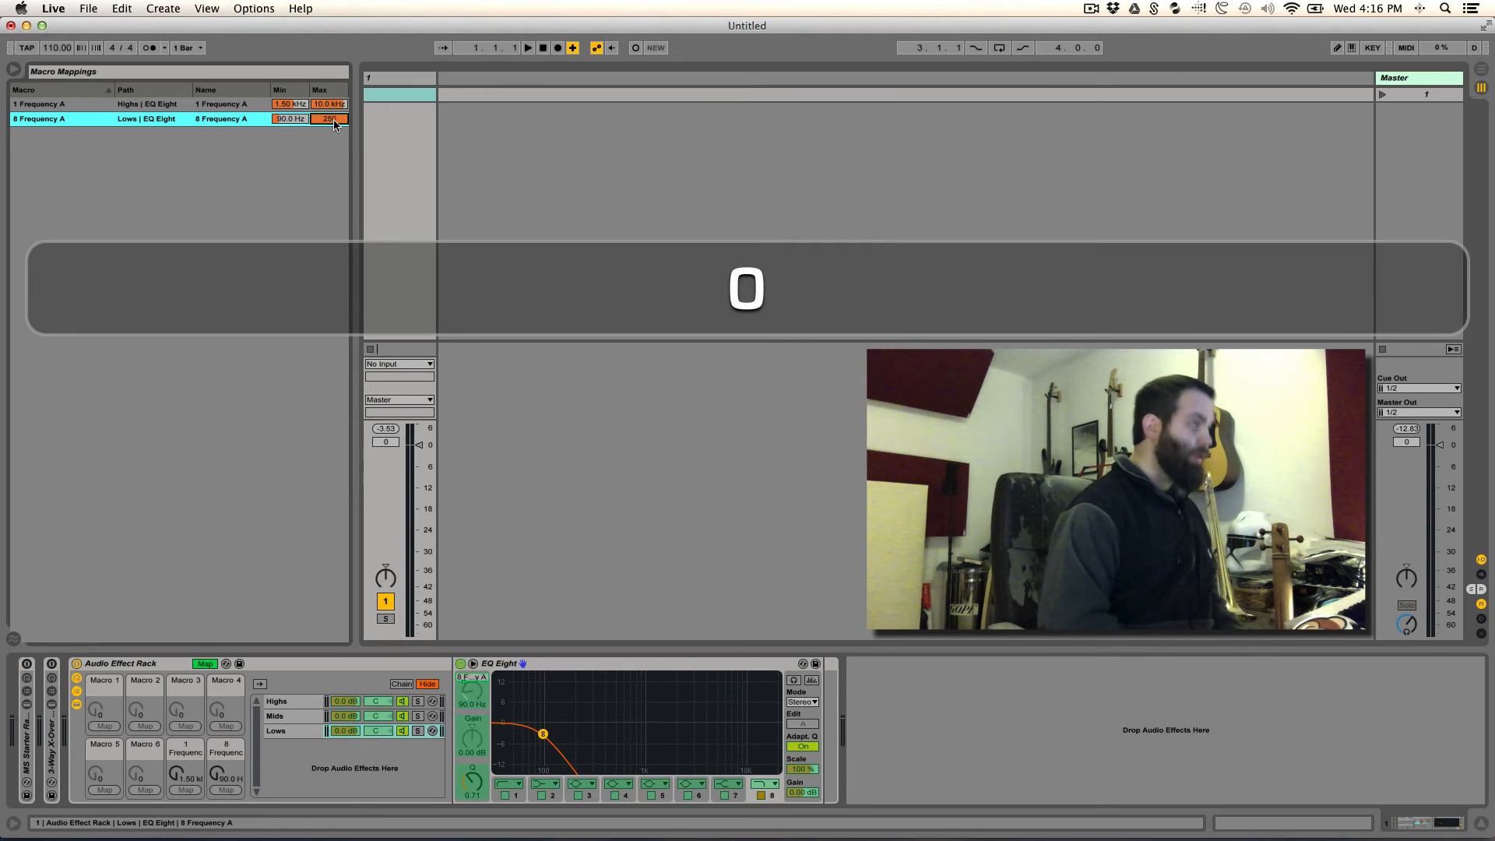
{"action": "key", "text": "Return"}
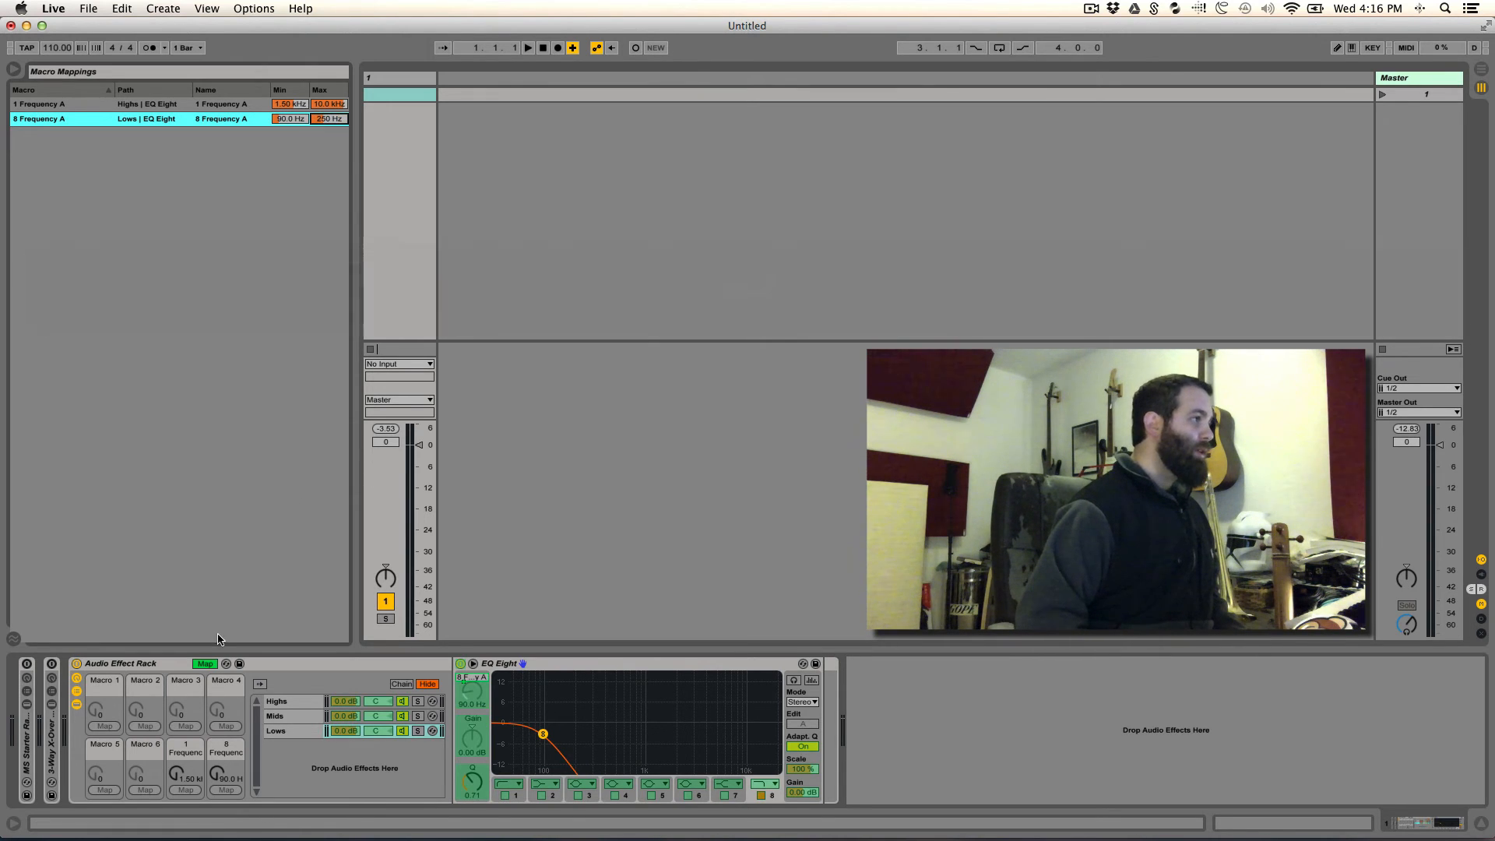
{"action": "left_click", "coordinate": [204, 663]}
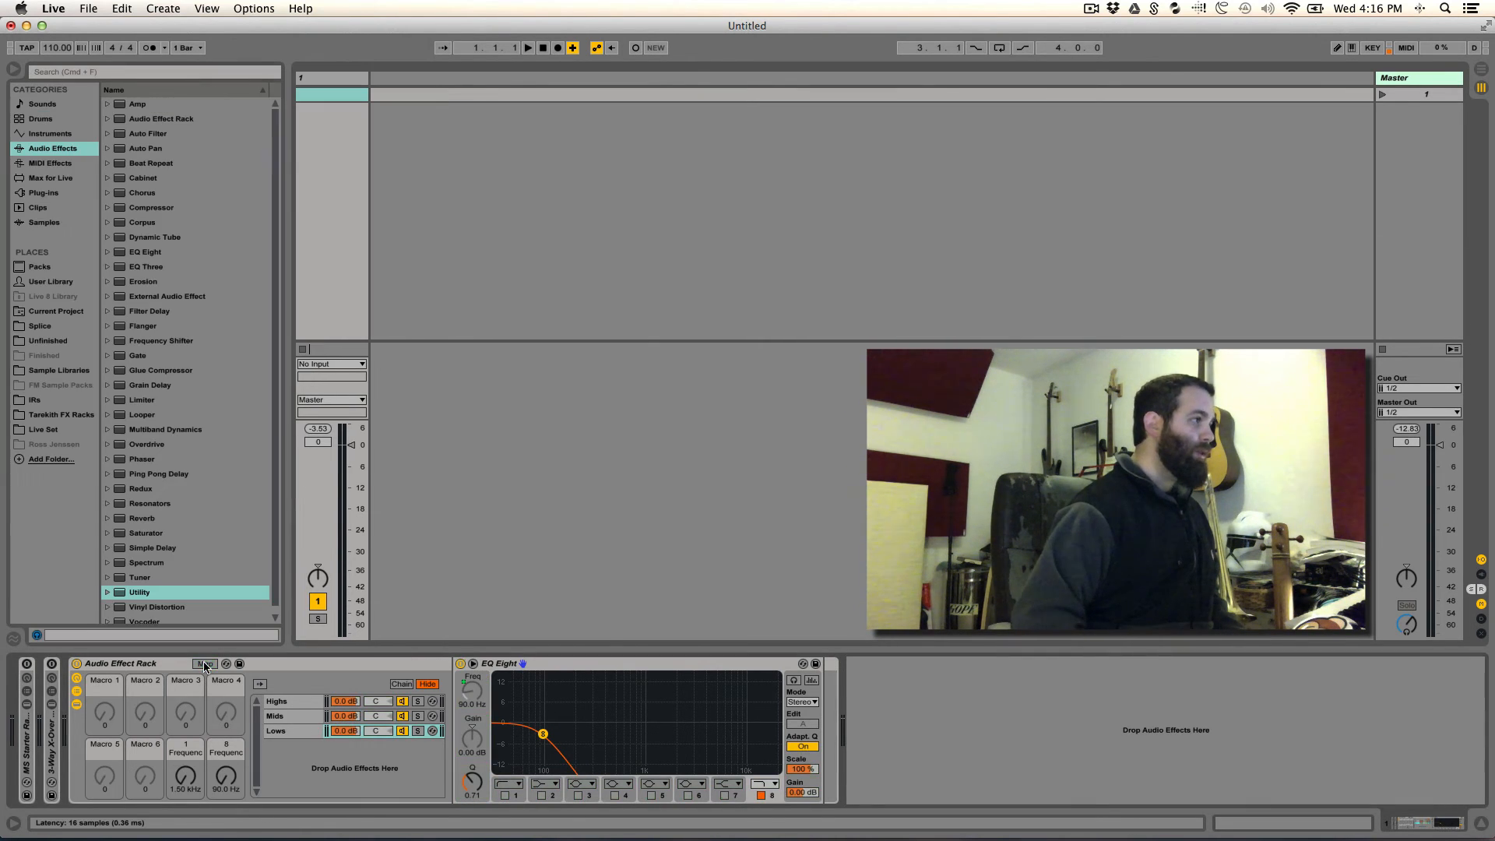
- Map the nested Mids rack's two frequency macros, 7 and 8, to the matching frequency macros of the main rack
{"action": "left_click", "coordinate": [293, 714]}
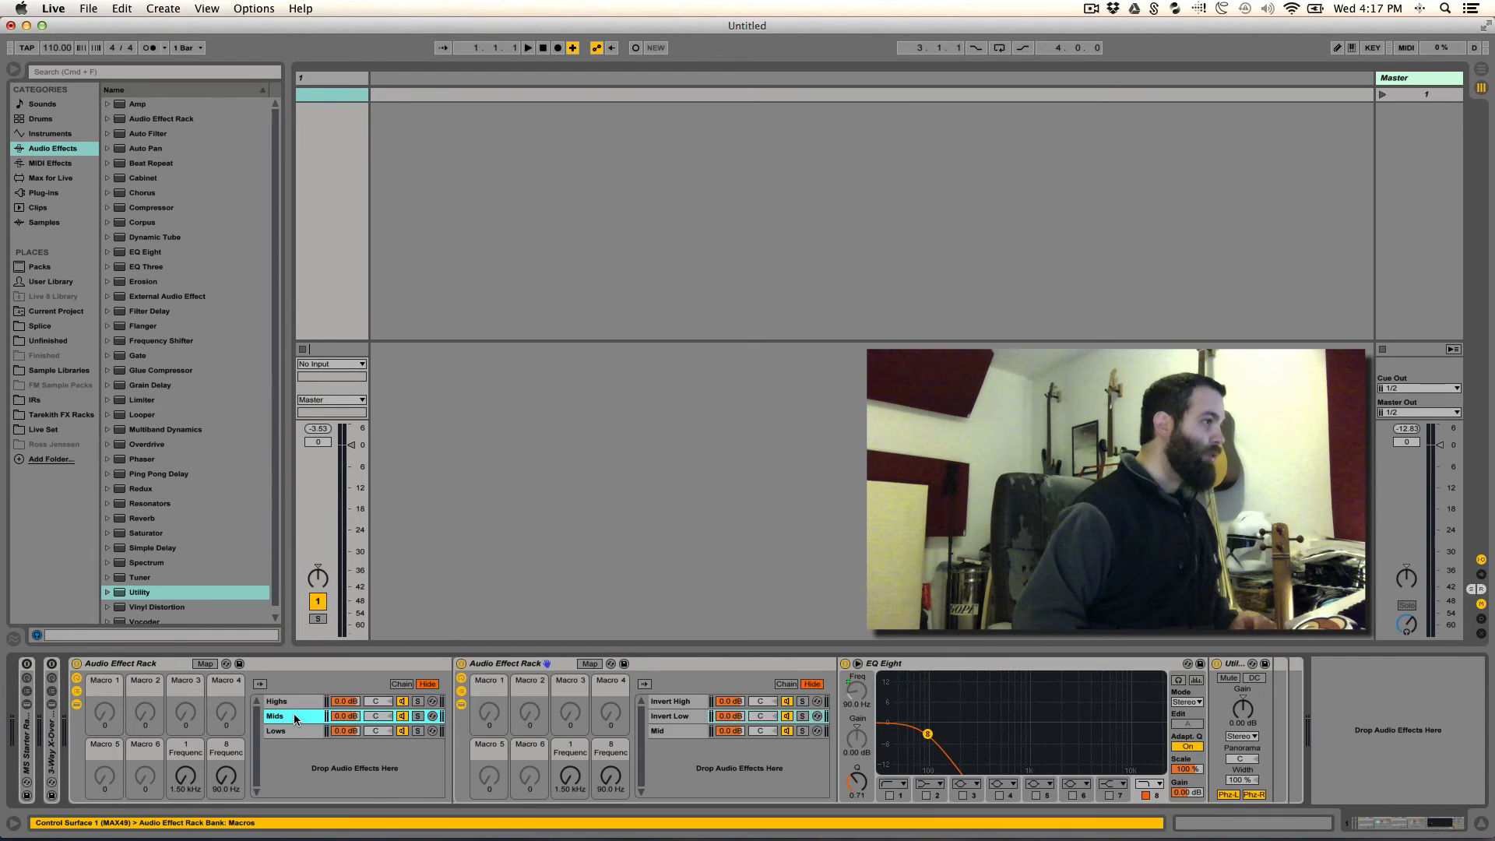
{"action": "right_click", "coordinate": [572, 782]}
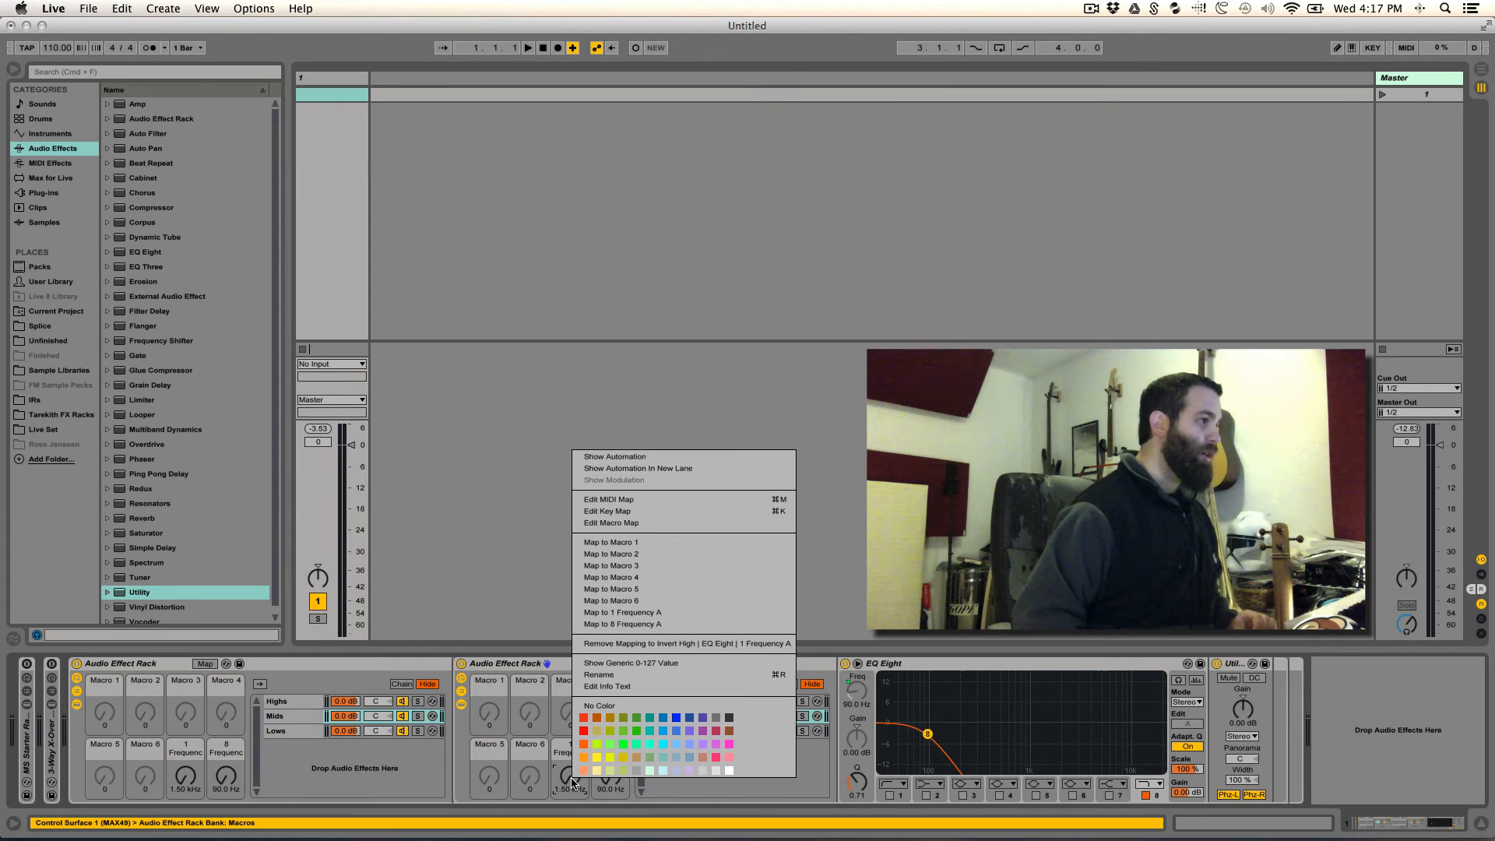
{"action": "left_click", "coordinate": [632, 612]}
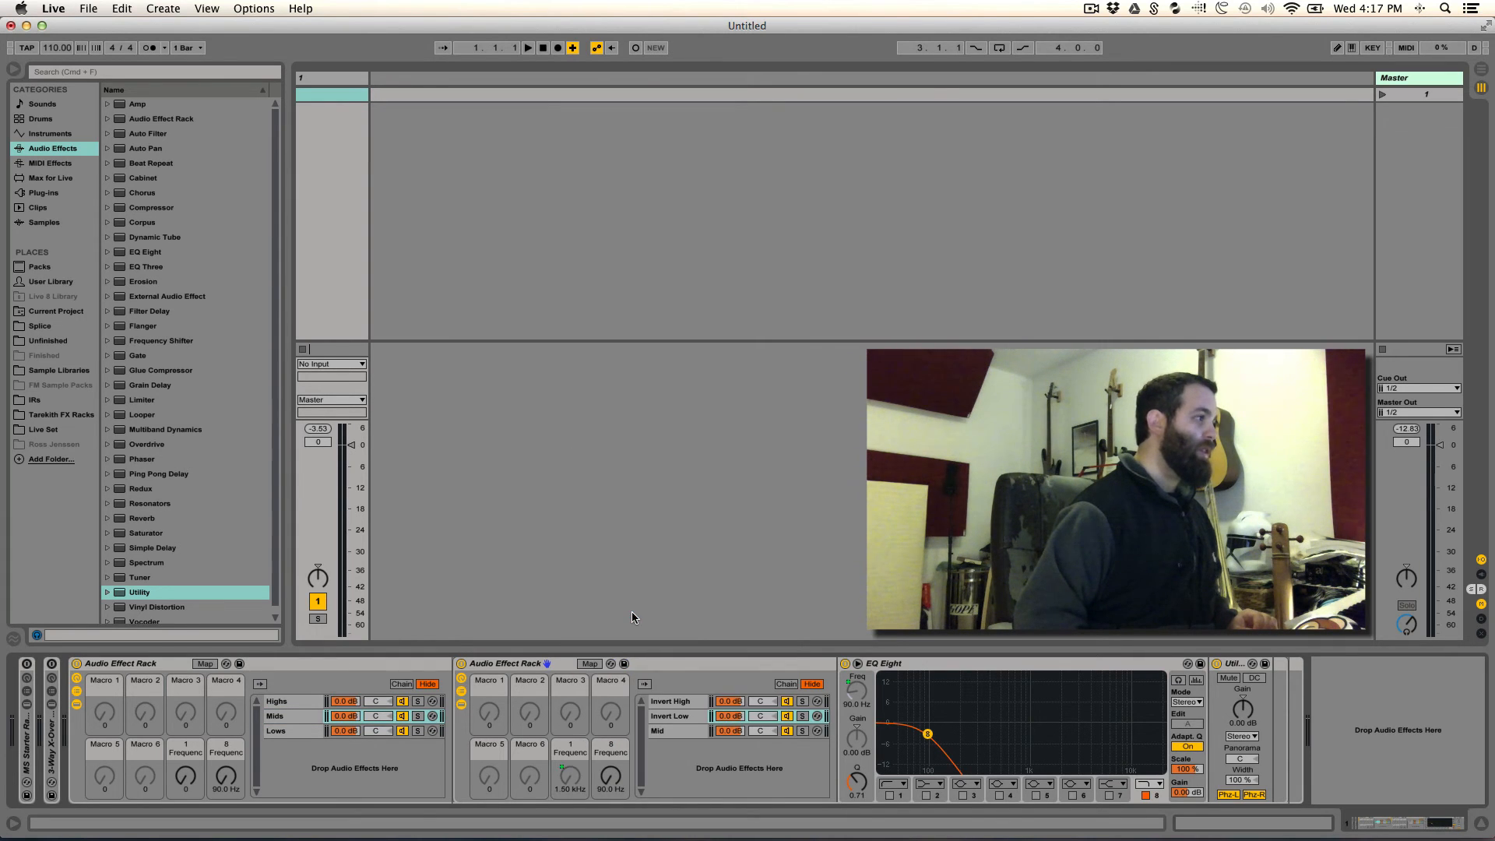
{"action": "right_click", "coordinate": [611, 775]}
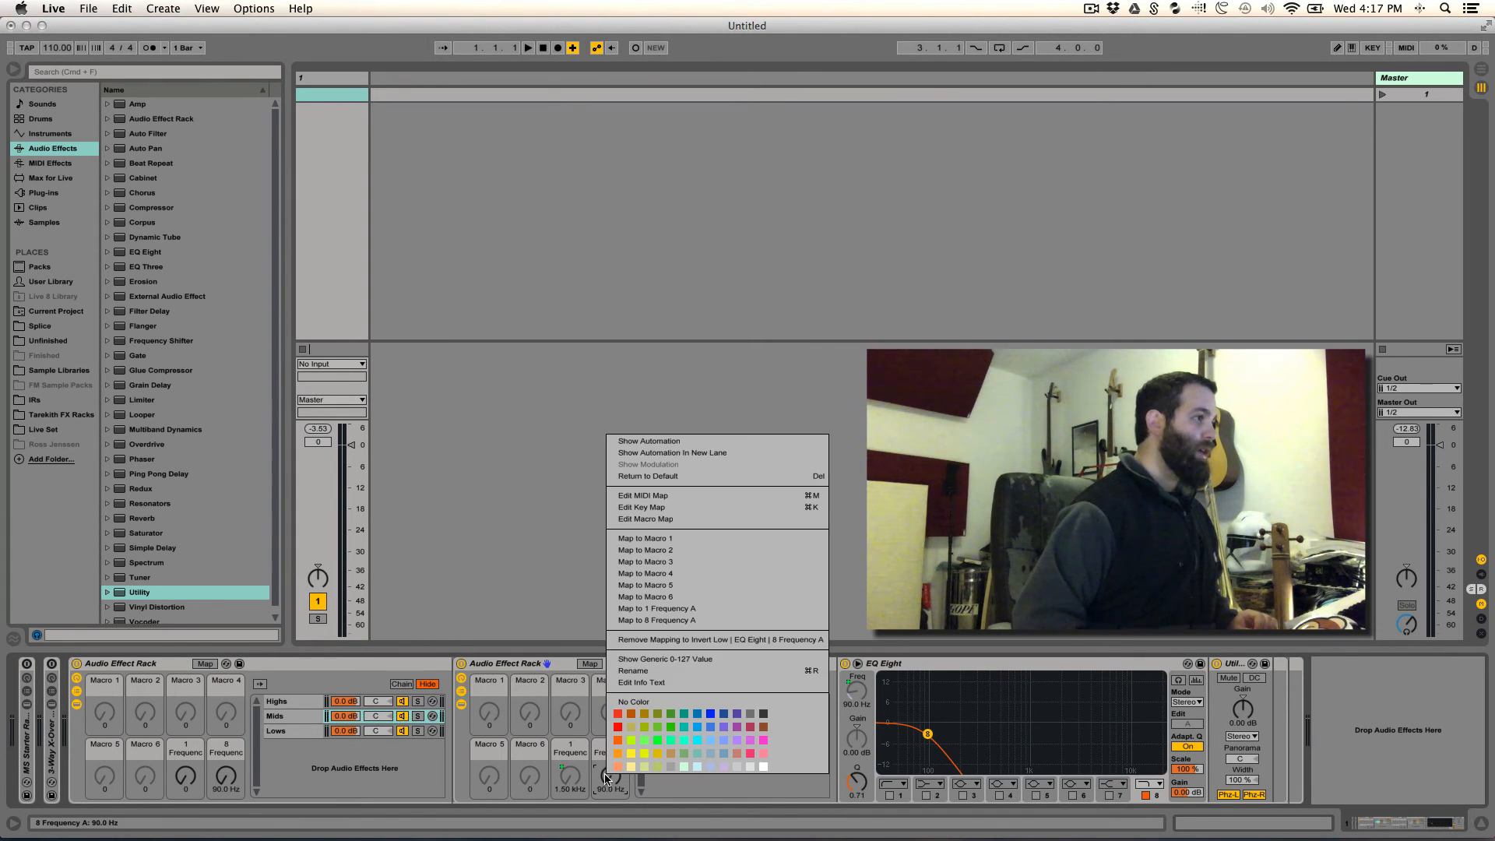
{"action": "left_click", "coordinate": [667, 620]}
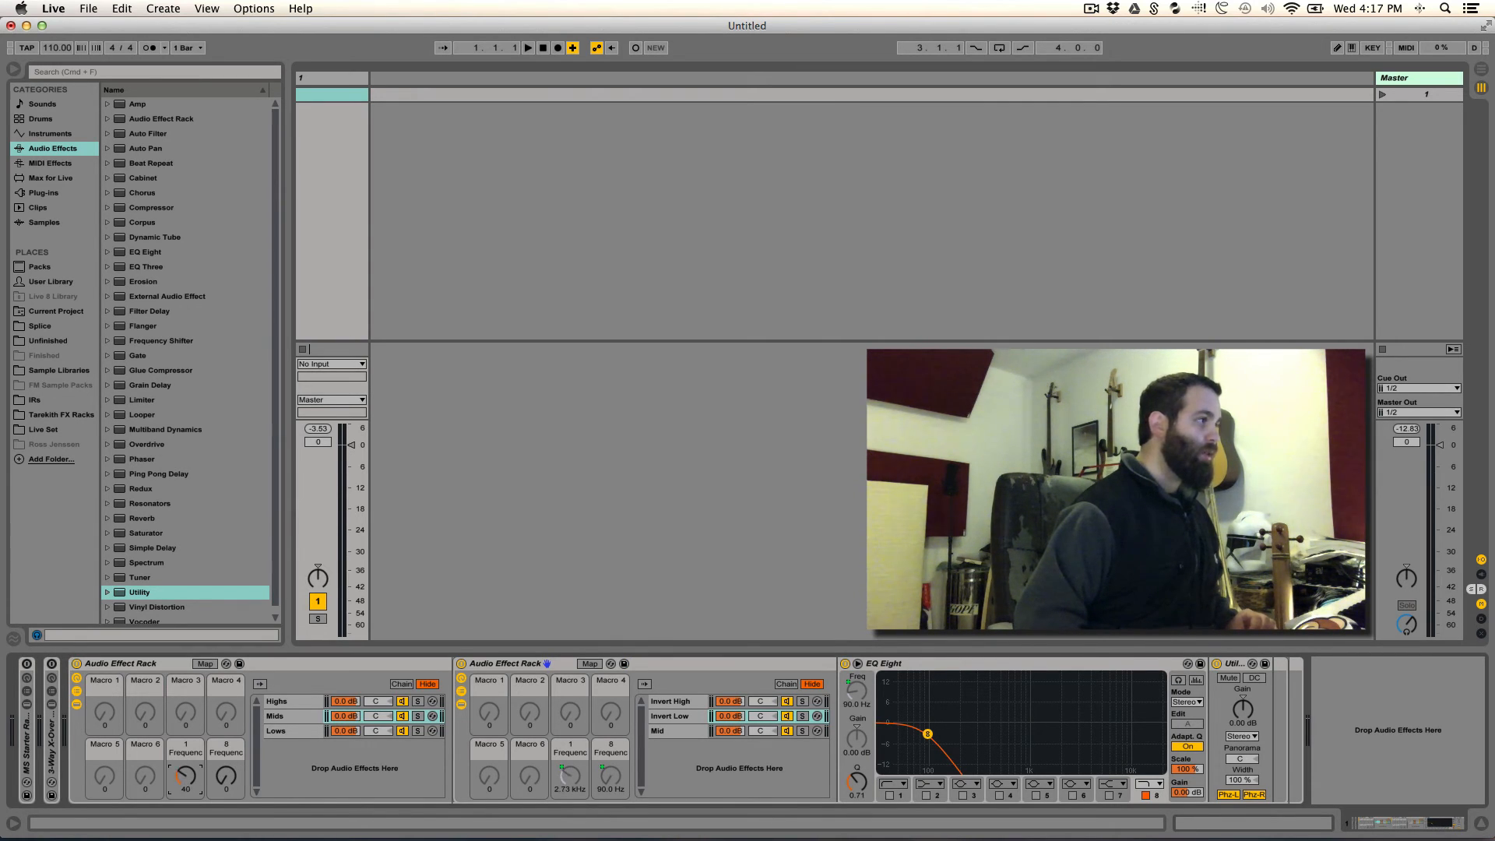
- Test the main rack's two frequency macros by turning both up to 127, checking the EQ frequencies in Lows and in Invert Low within Mids
{"action": "left_click_drag", "start_coordinate": [185, 776], "coordinate": [185, 810]}
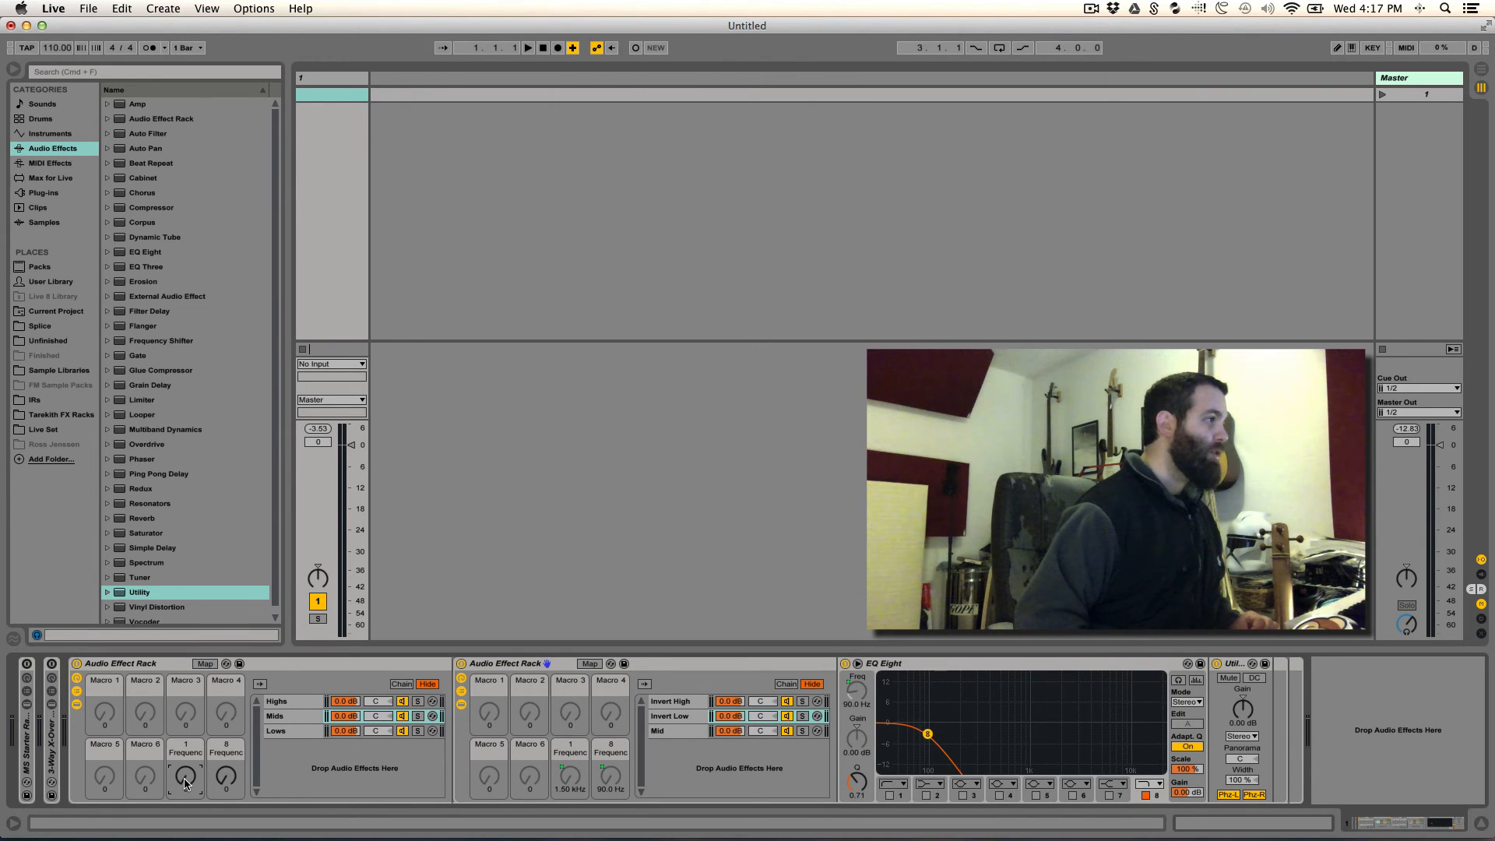
{"action": "left_click_drag", "start_coordinate": [225, 778], "coordinate": [225, 684]}
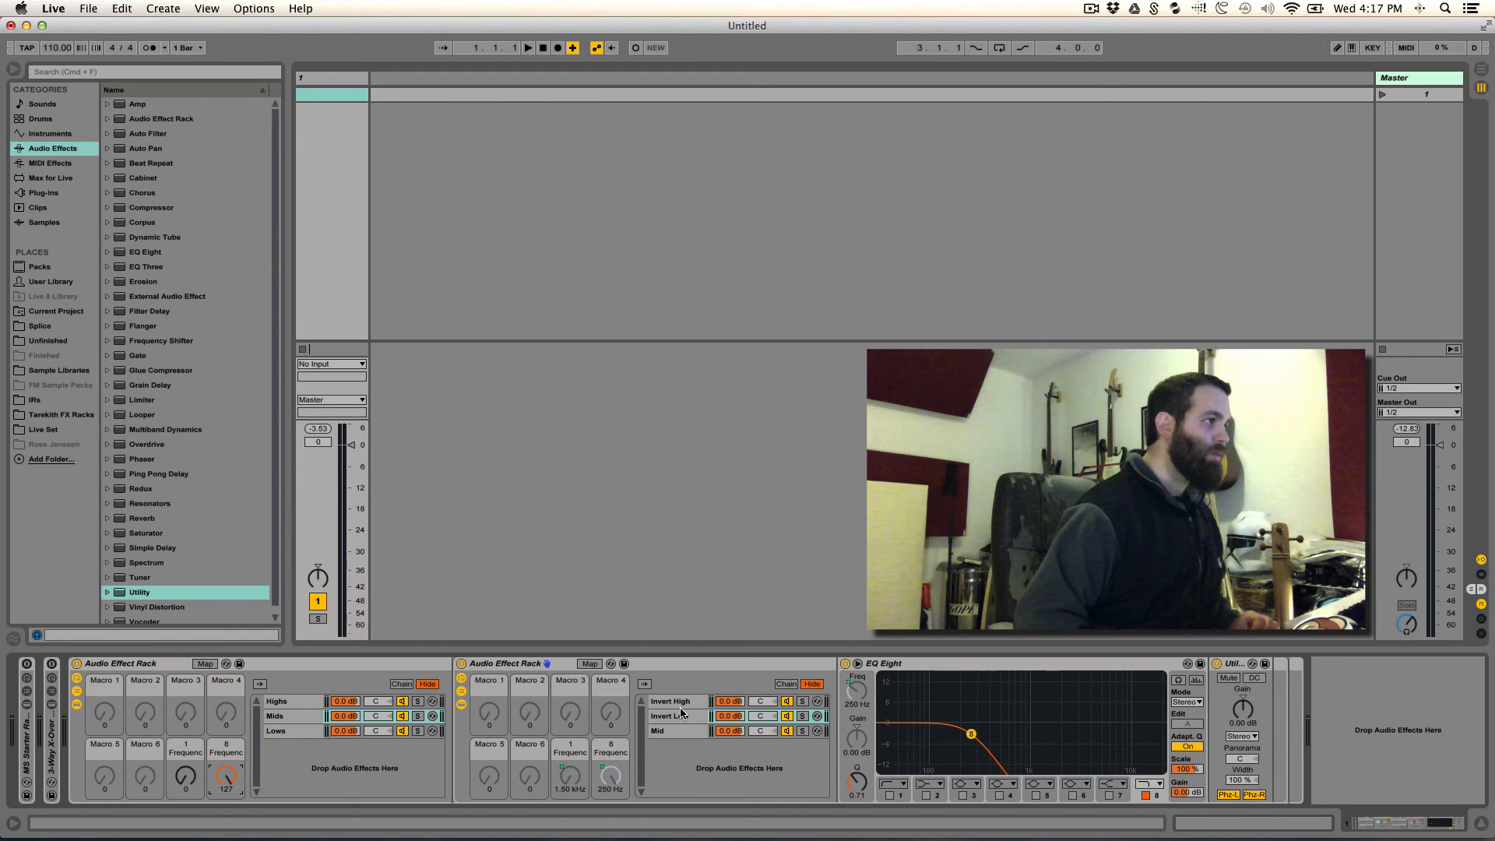
{"action": "left_click", "coordinate": [676, 735]}
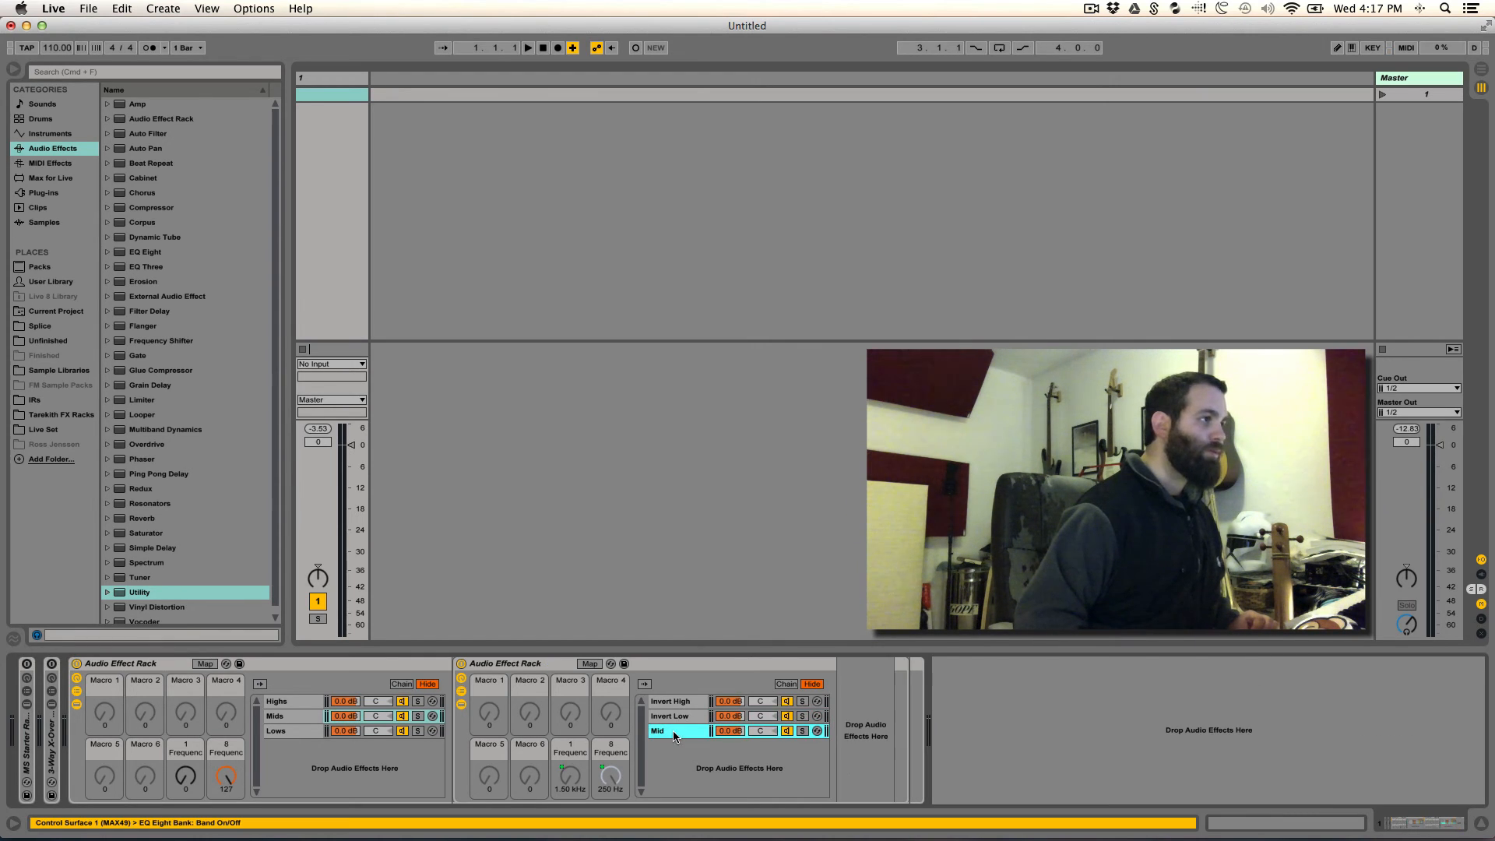
{"action": "left_click", "coordinate": [274, 731]}
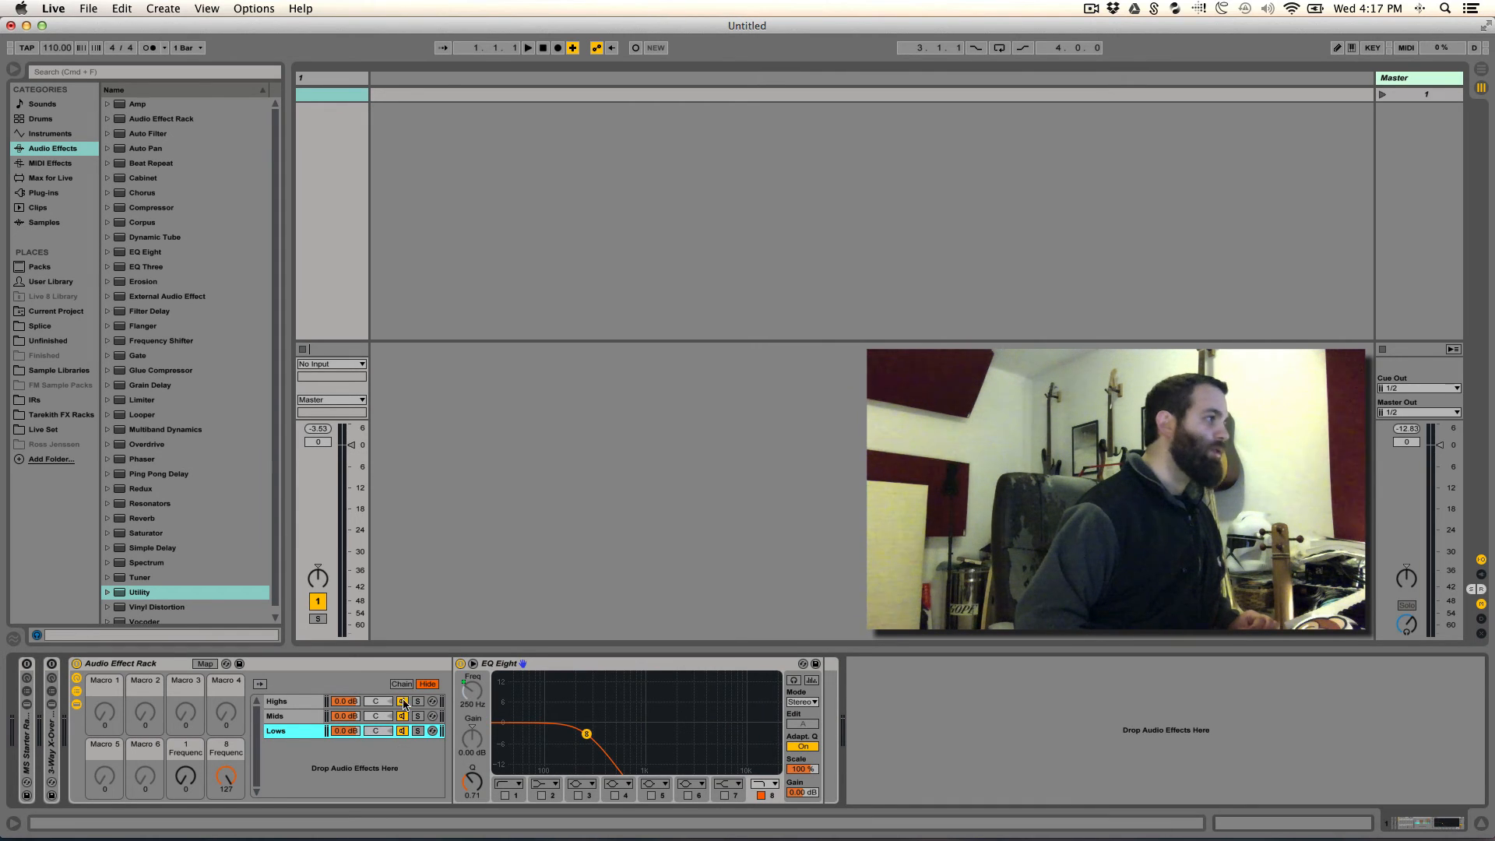
{"action": "left_click", "coordinate": [282, 716]}
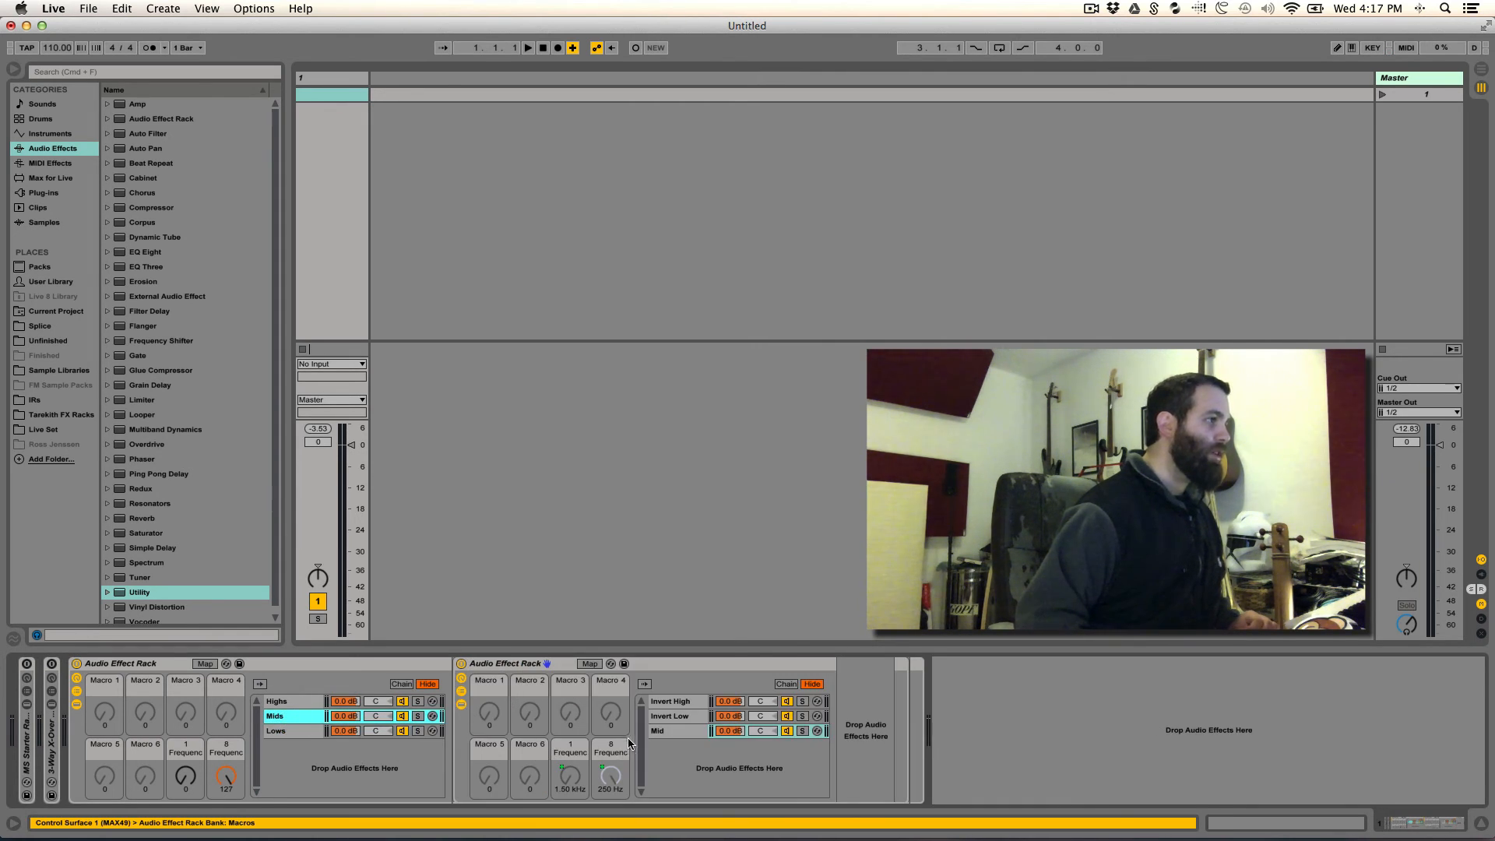
{"action": "left_click", "coordinate": [688, 715]}
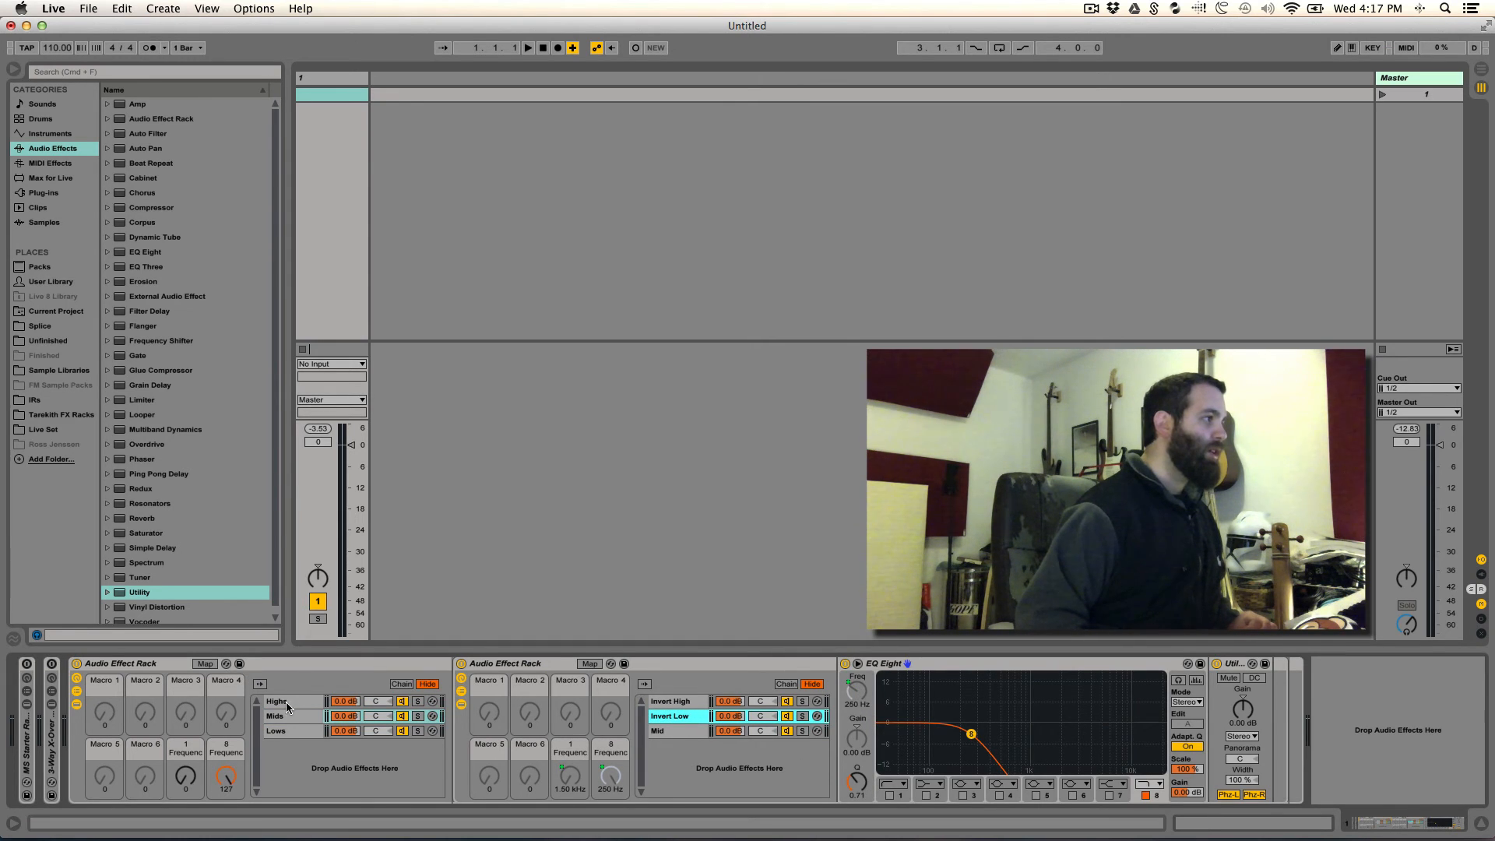
{"action": "left_click_drag", "start_coordinate": [188, 782], "coordinate": [187, 735]}
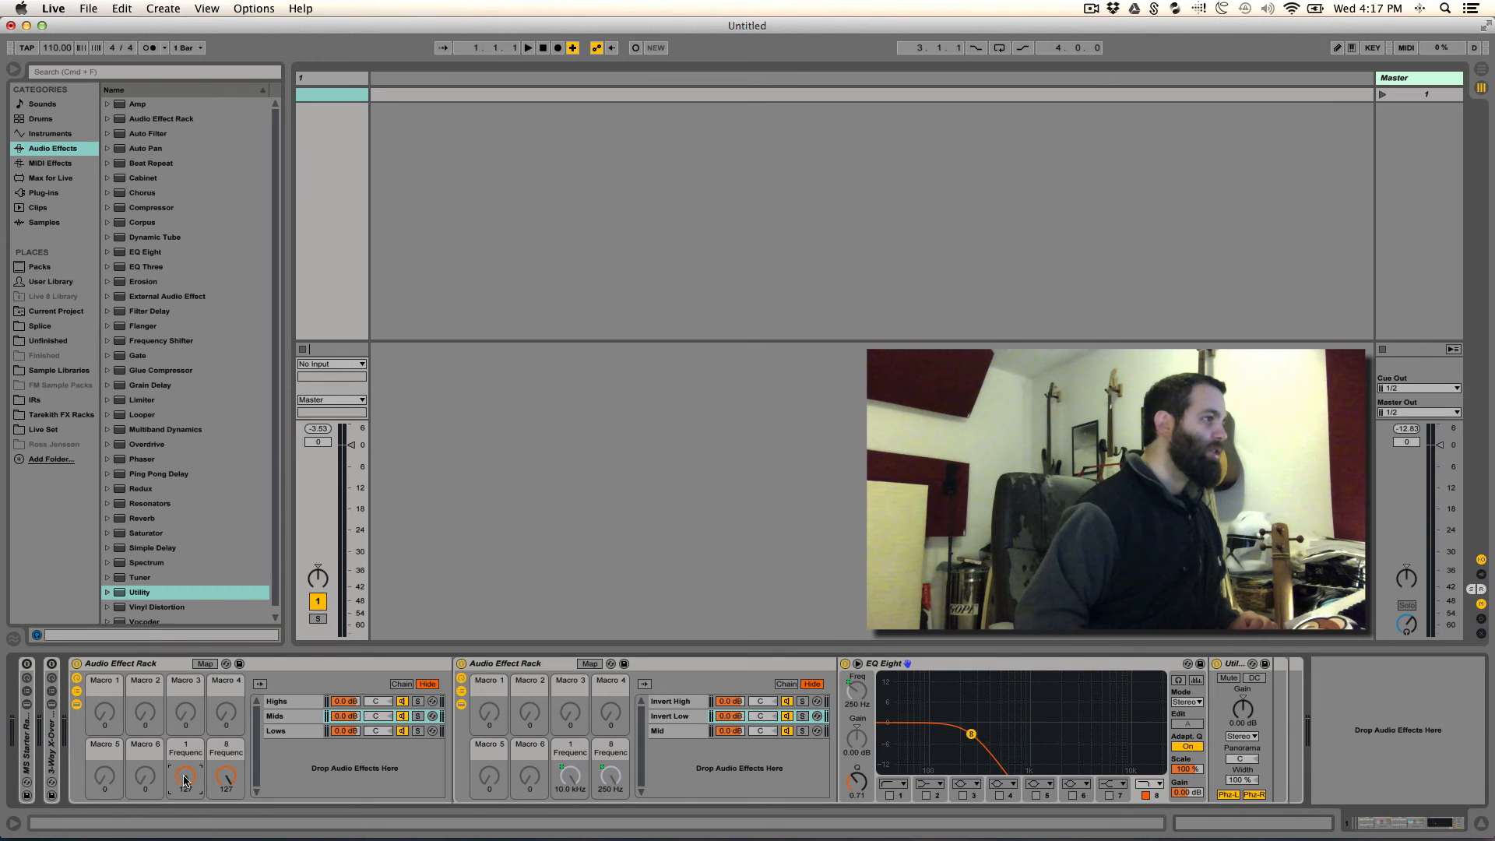
- Check the EQ frequencies in Invert High within Mids and in the main rack's Highs chain
{"action": "left_click", "coordinate": [699, 702]}
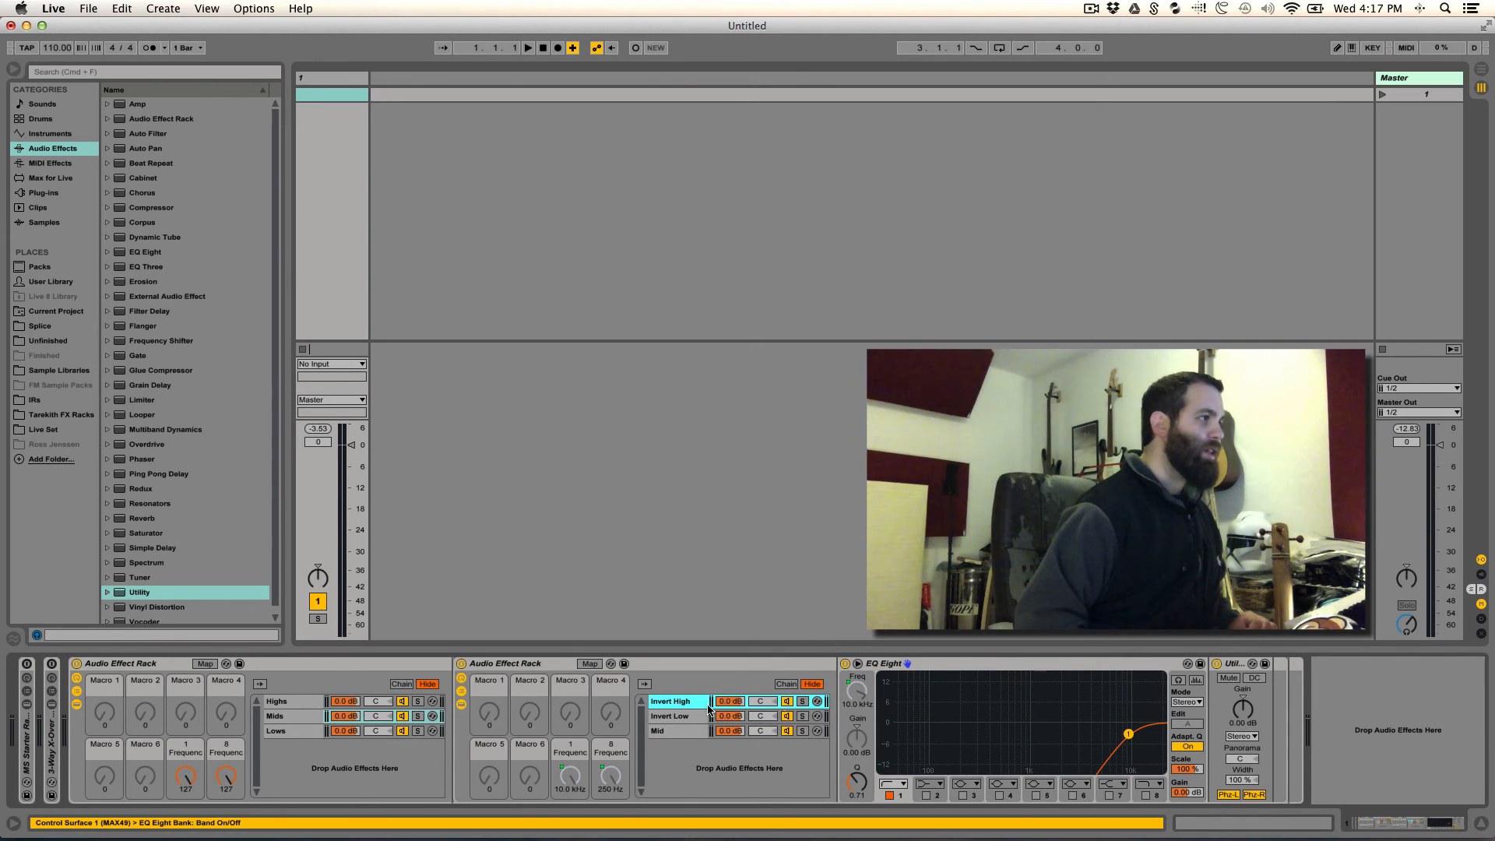
{"action": "left_click", "coordinate": [280, 702]}
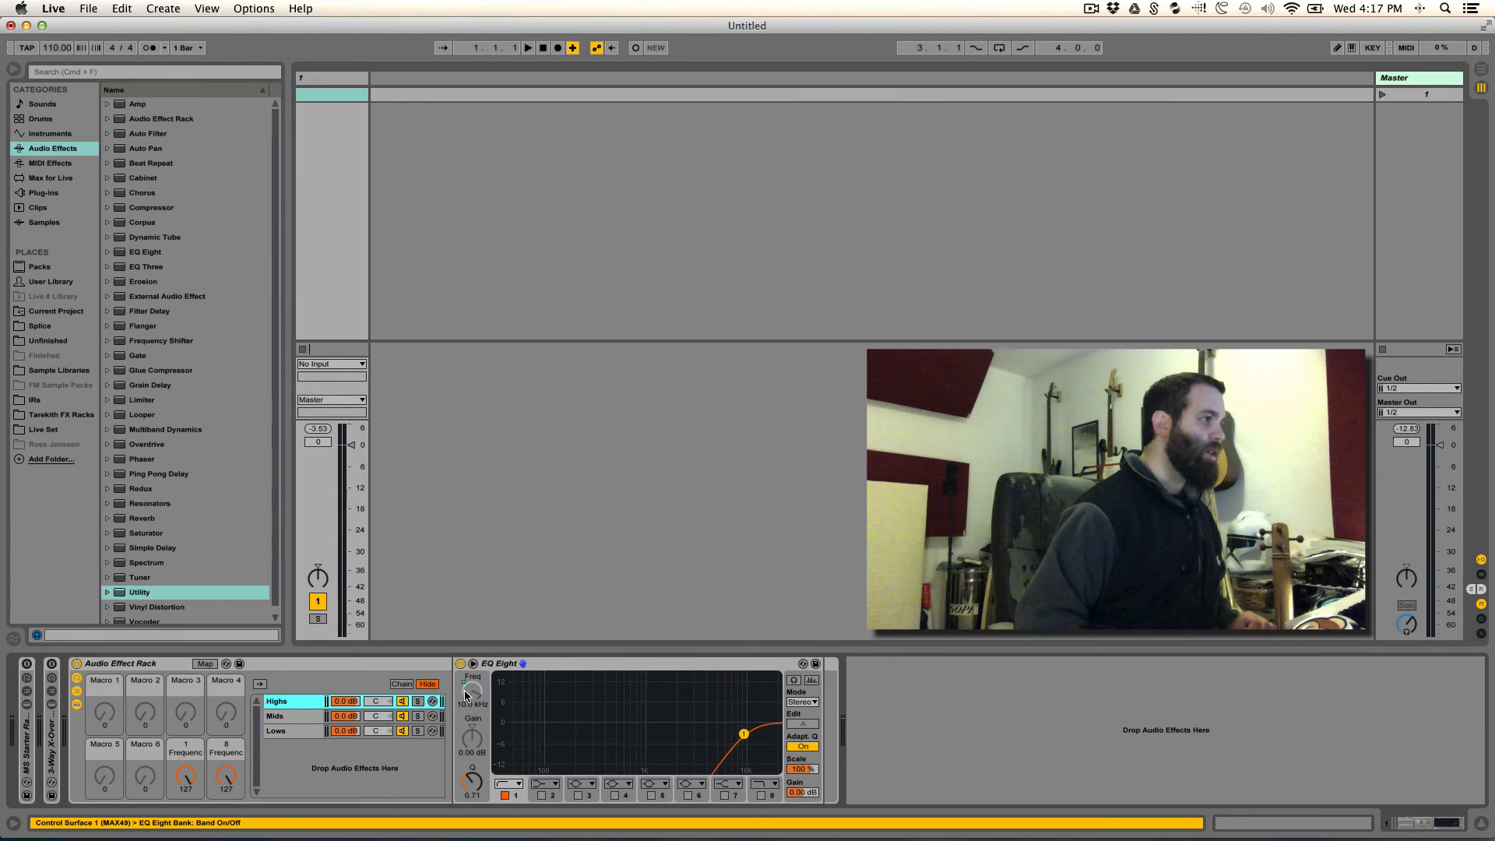
{"action": "left_click", "coordinate": [294, 716]}
{"action": "left_click", "coordinate": [278, 702]}
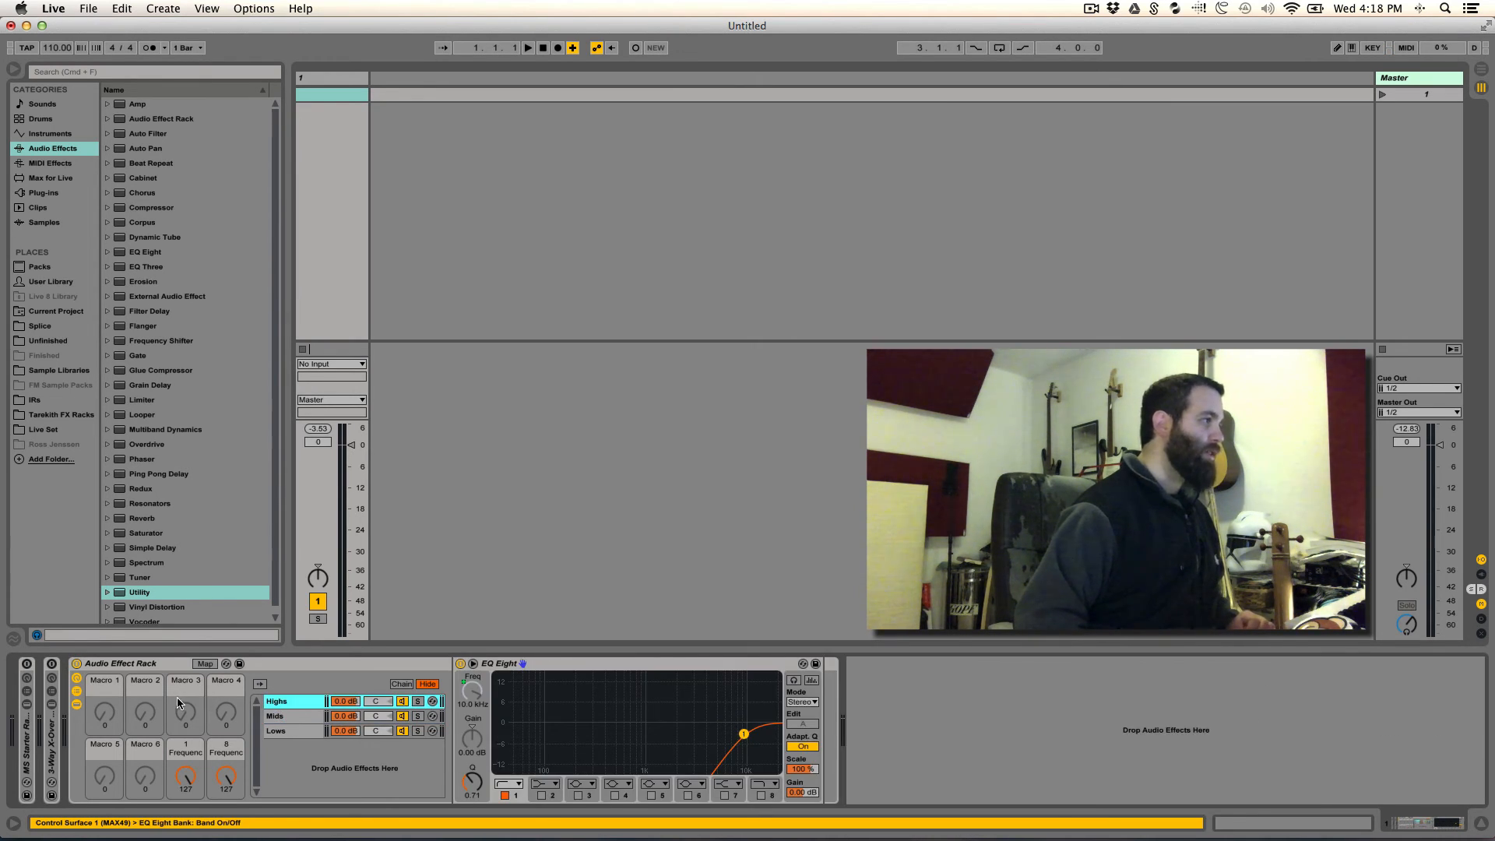
- Rename the main rack's Highs frequency macro, number 7, as "Mid-High Freq."
{"action": "left_click", "coordinate": [178, 754]}
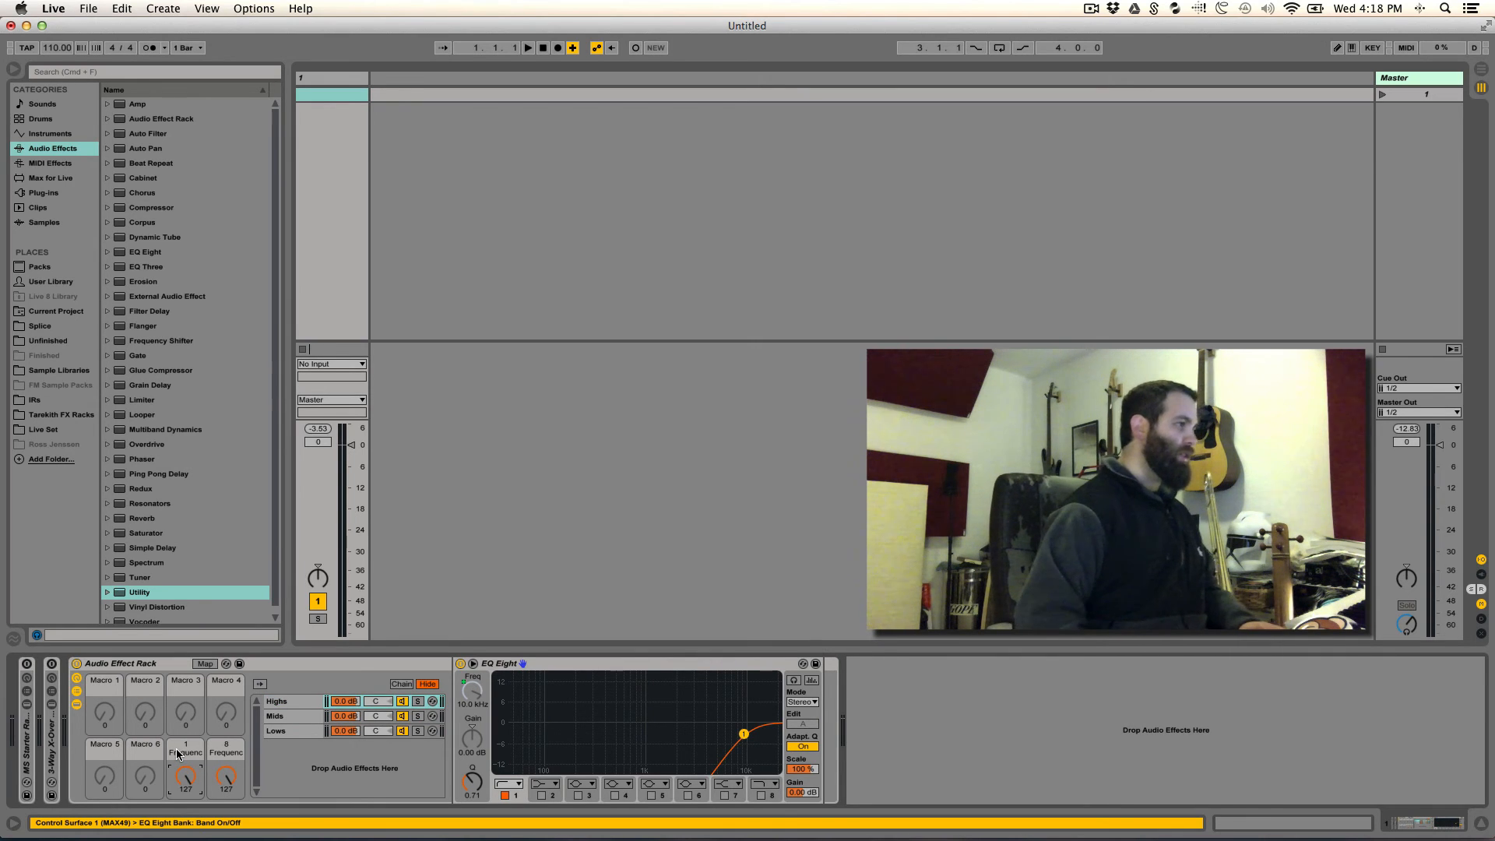
{"action": "key", "text": "super+r"}
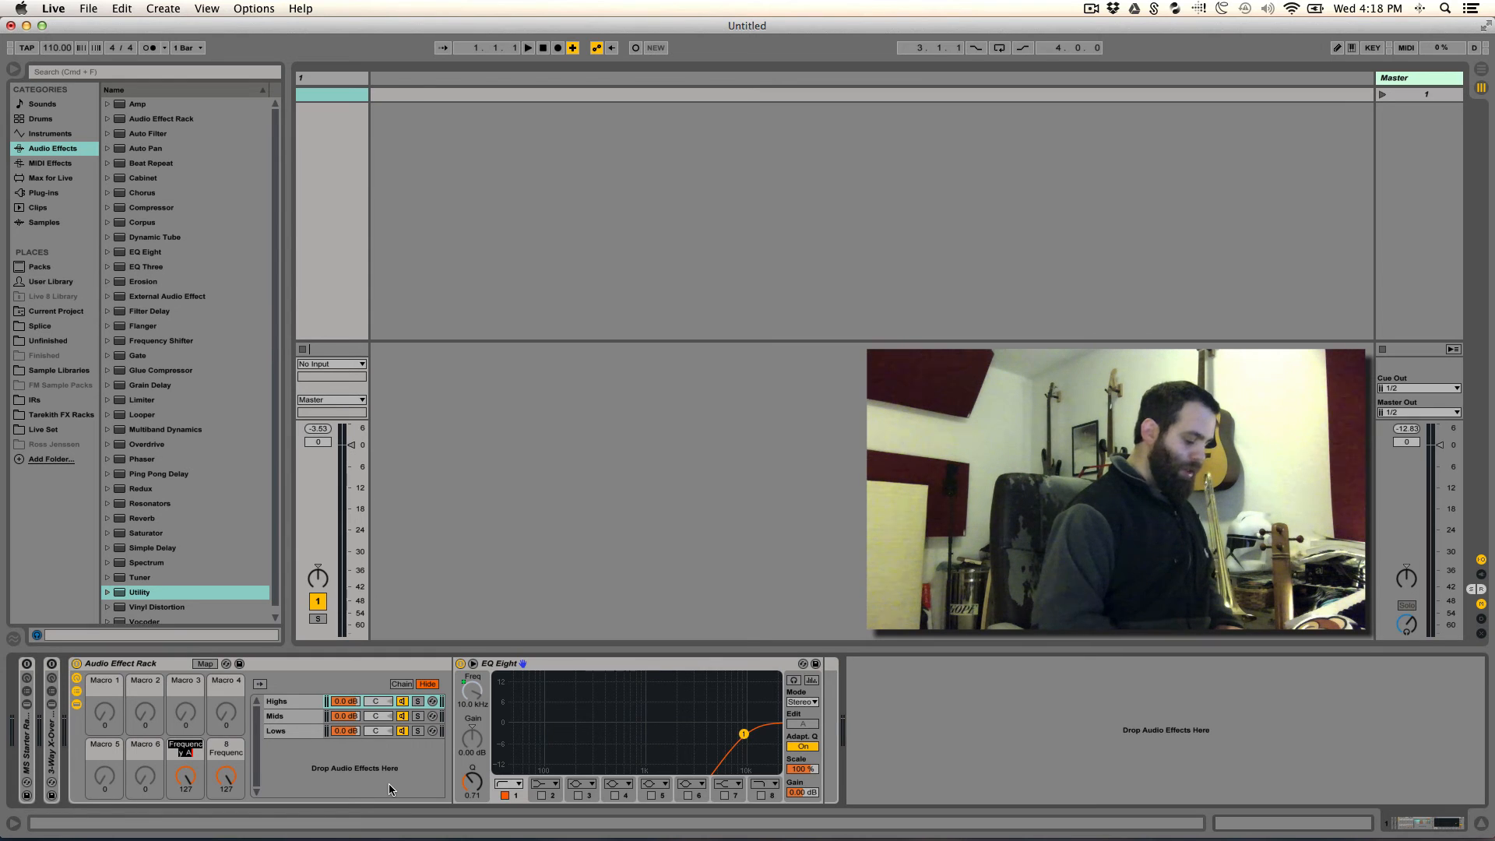
{"action": "type", "text": "Mid-"}
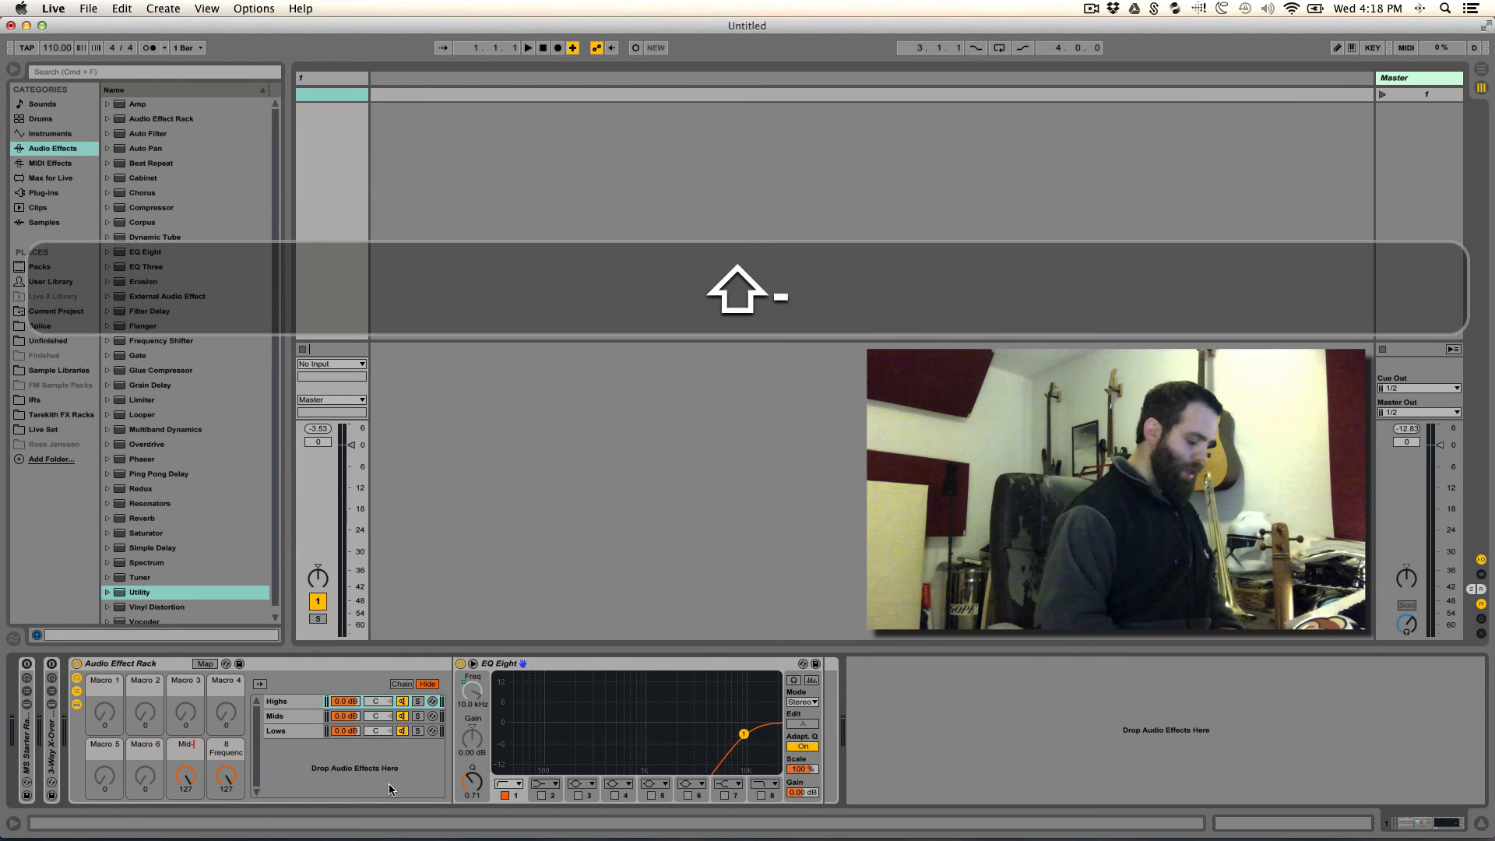
{"action": "type", "text": "Hig"}
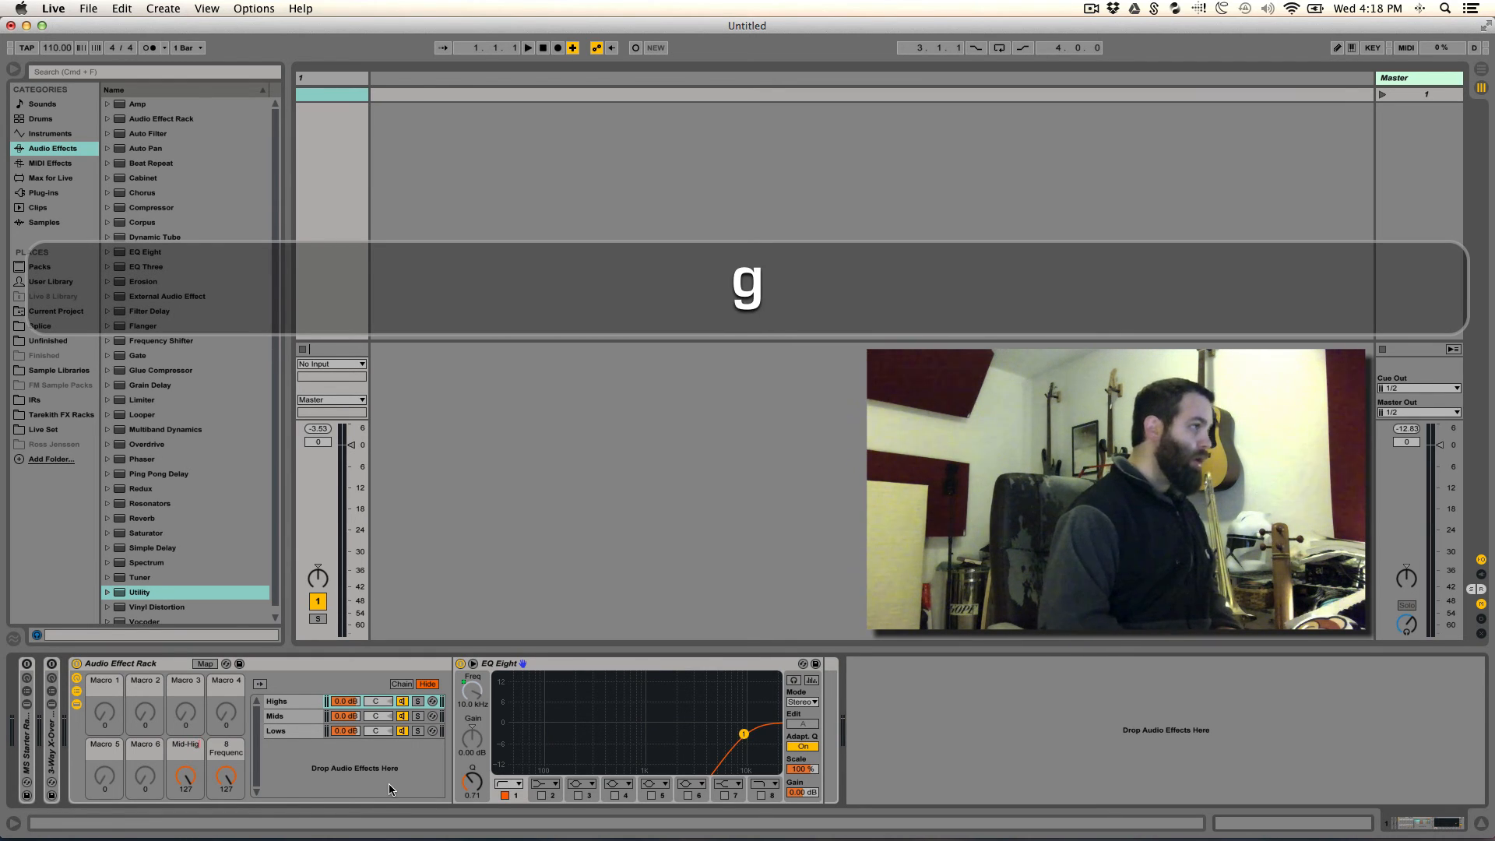
{"action": "type", "text": "h "}
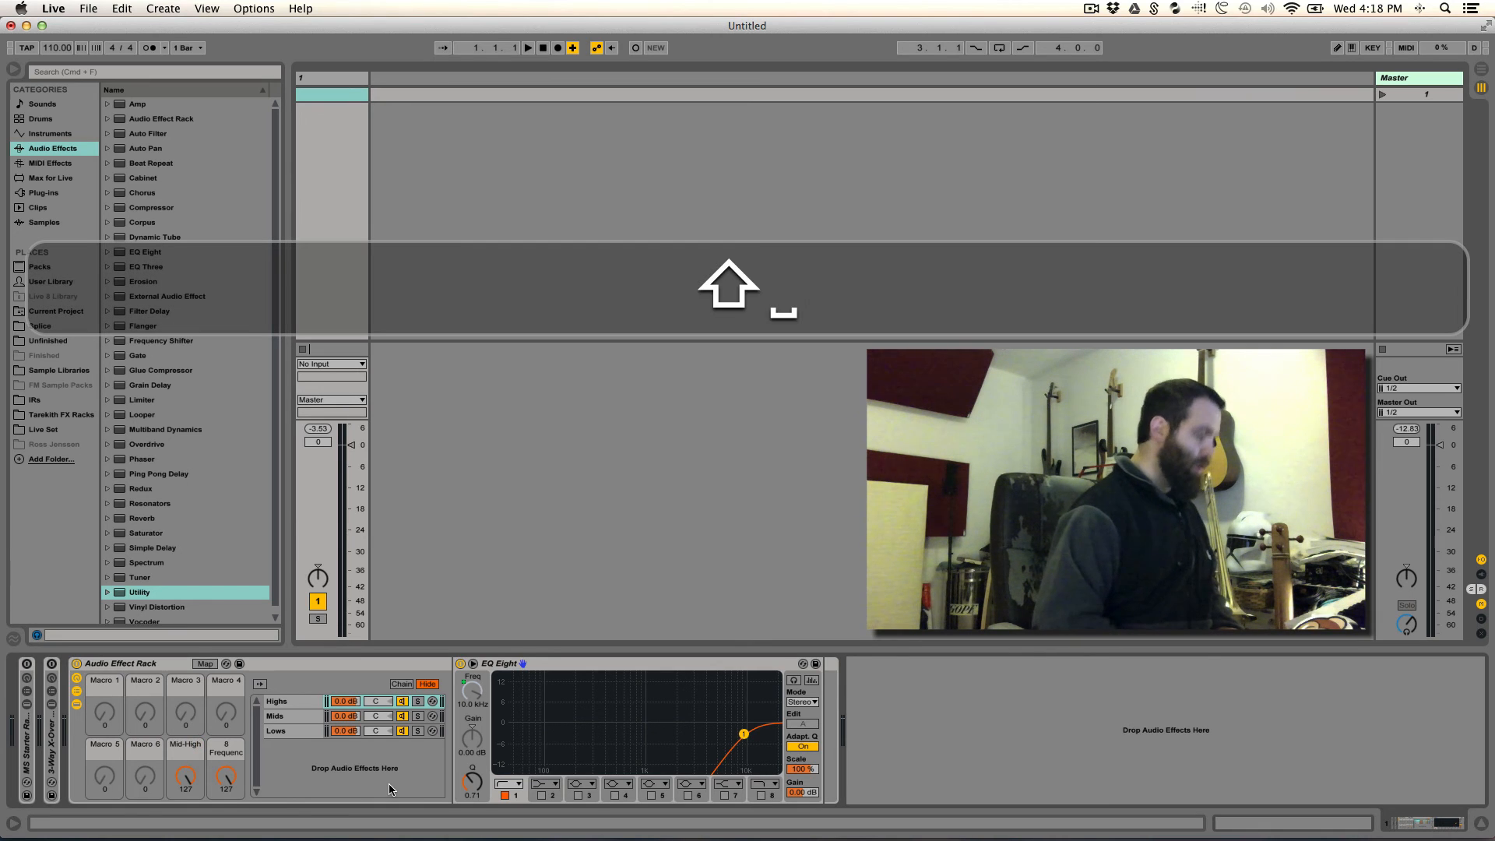
{"action": "type", "text": "Freq."}
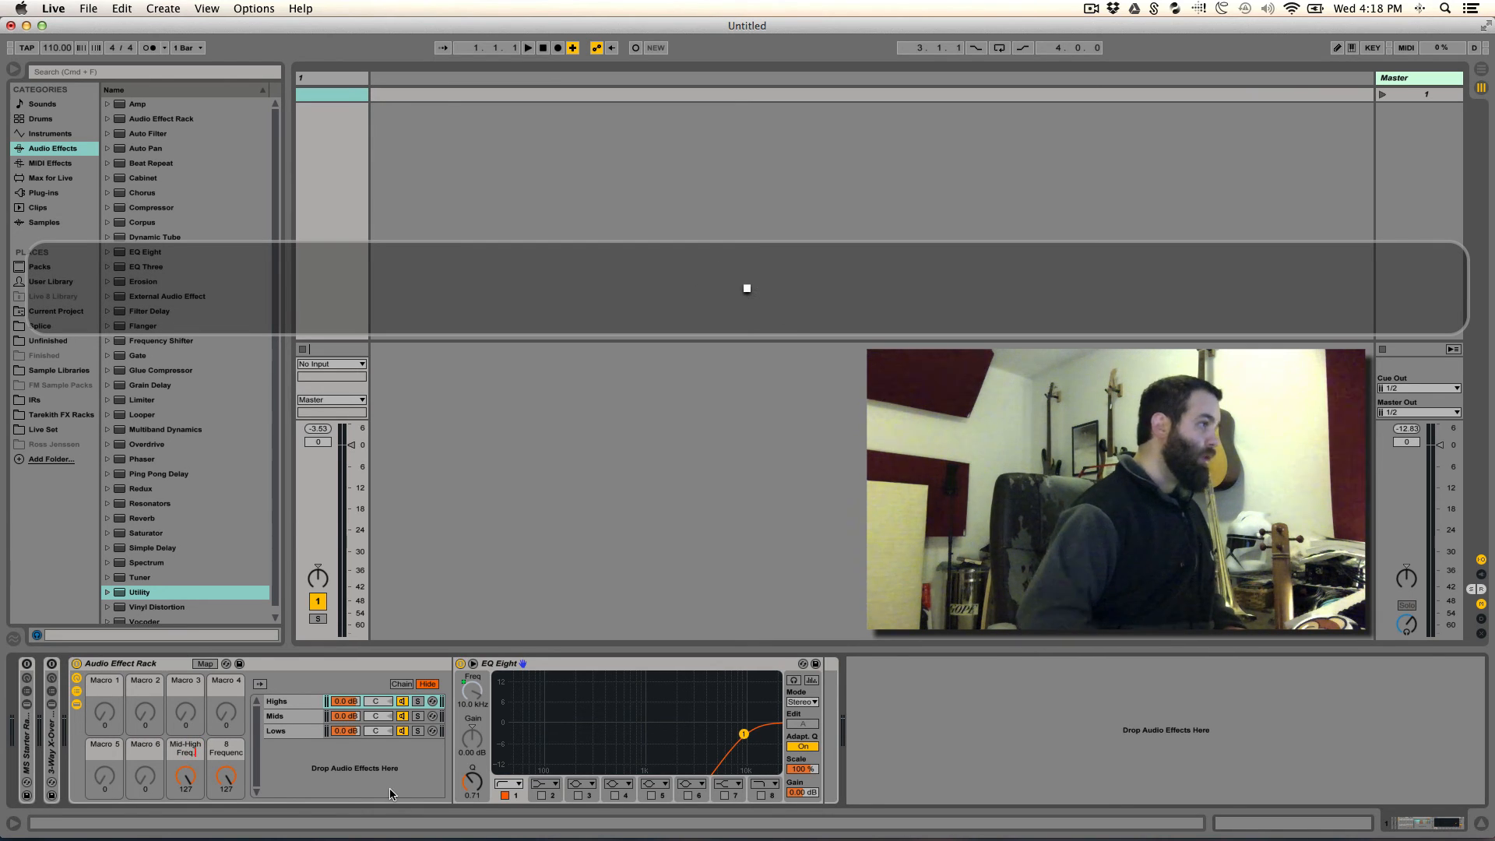
{"action": "key", "text": "Tab"}
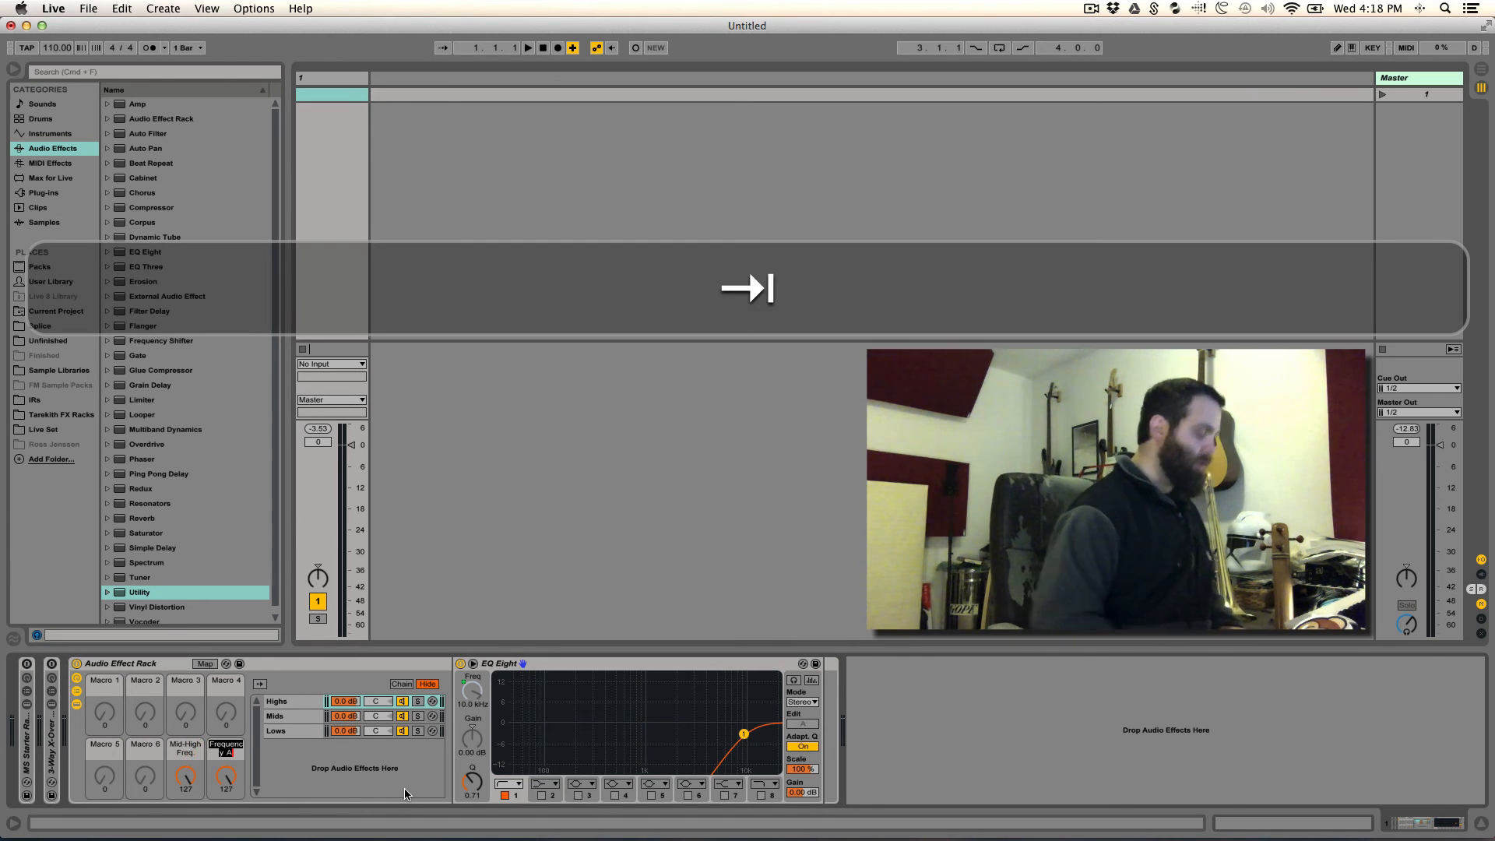
- Rename the main rack's Lows frequency macro, number 8, as "Low-Mid Freq."
{"action": "key", "text": "shift+Tab"}
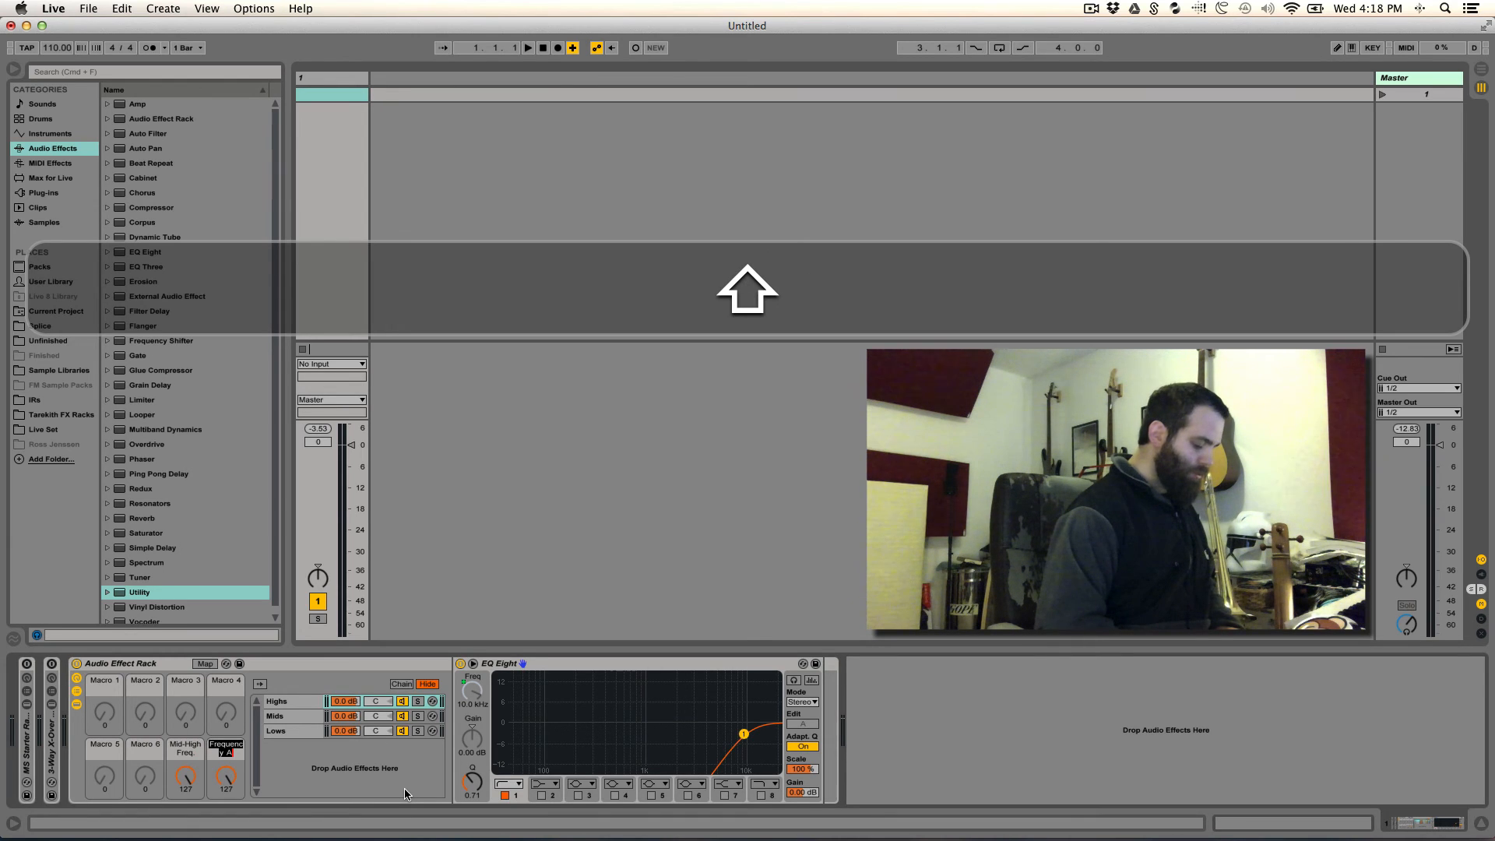
{"action": "type", "text": "Low-"}
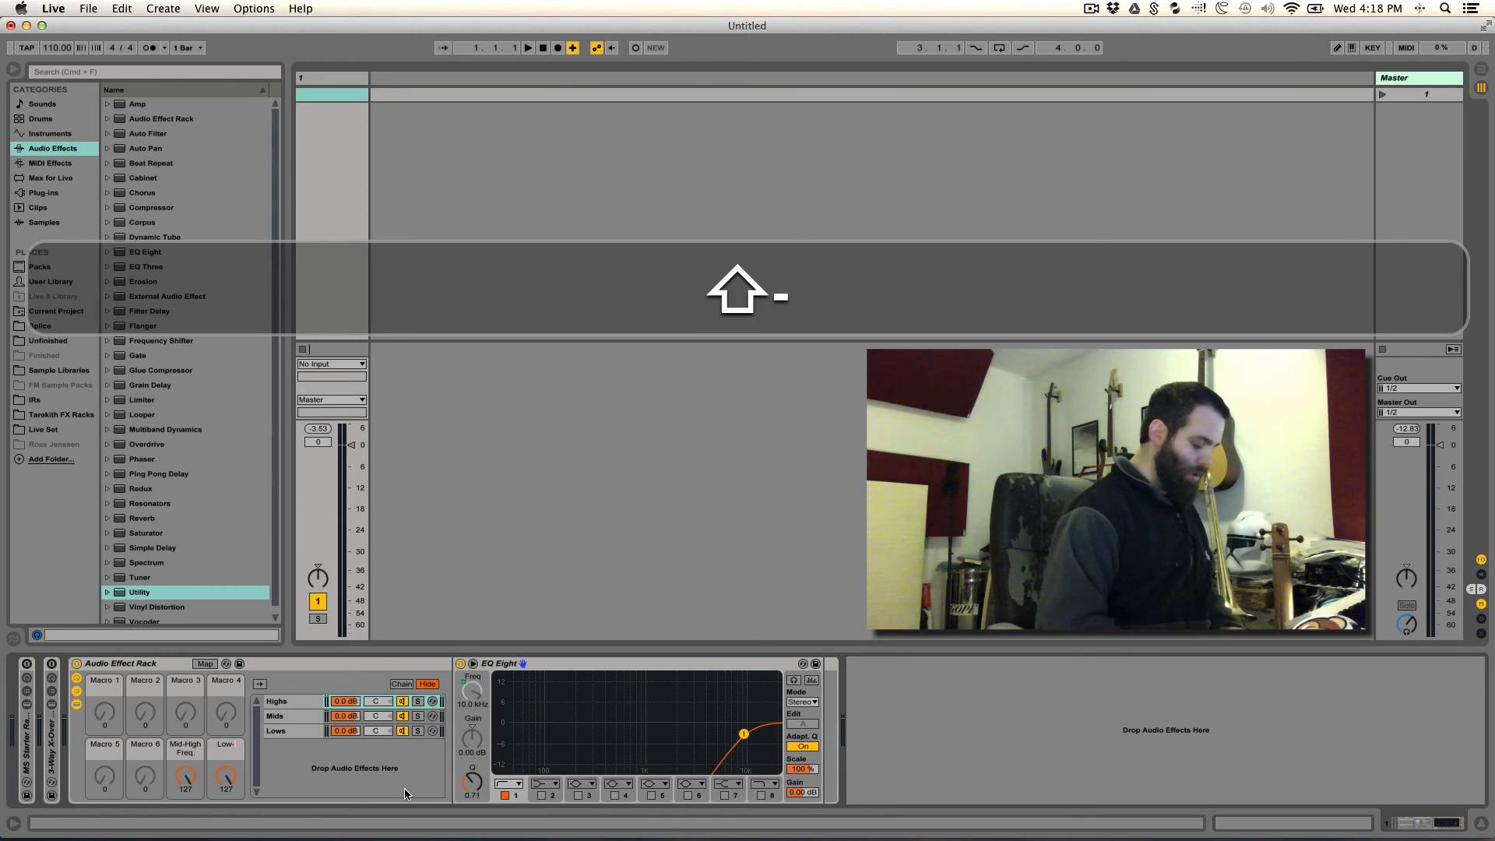
{"action": "type", "text": "Mid "}
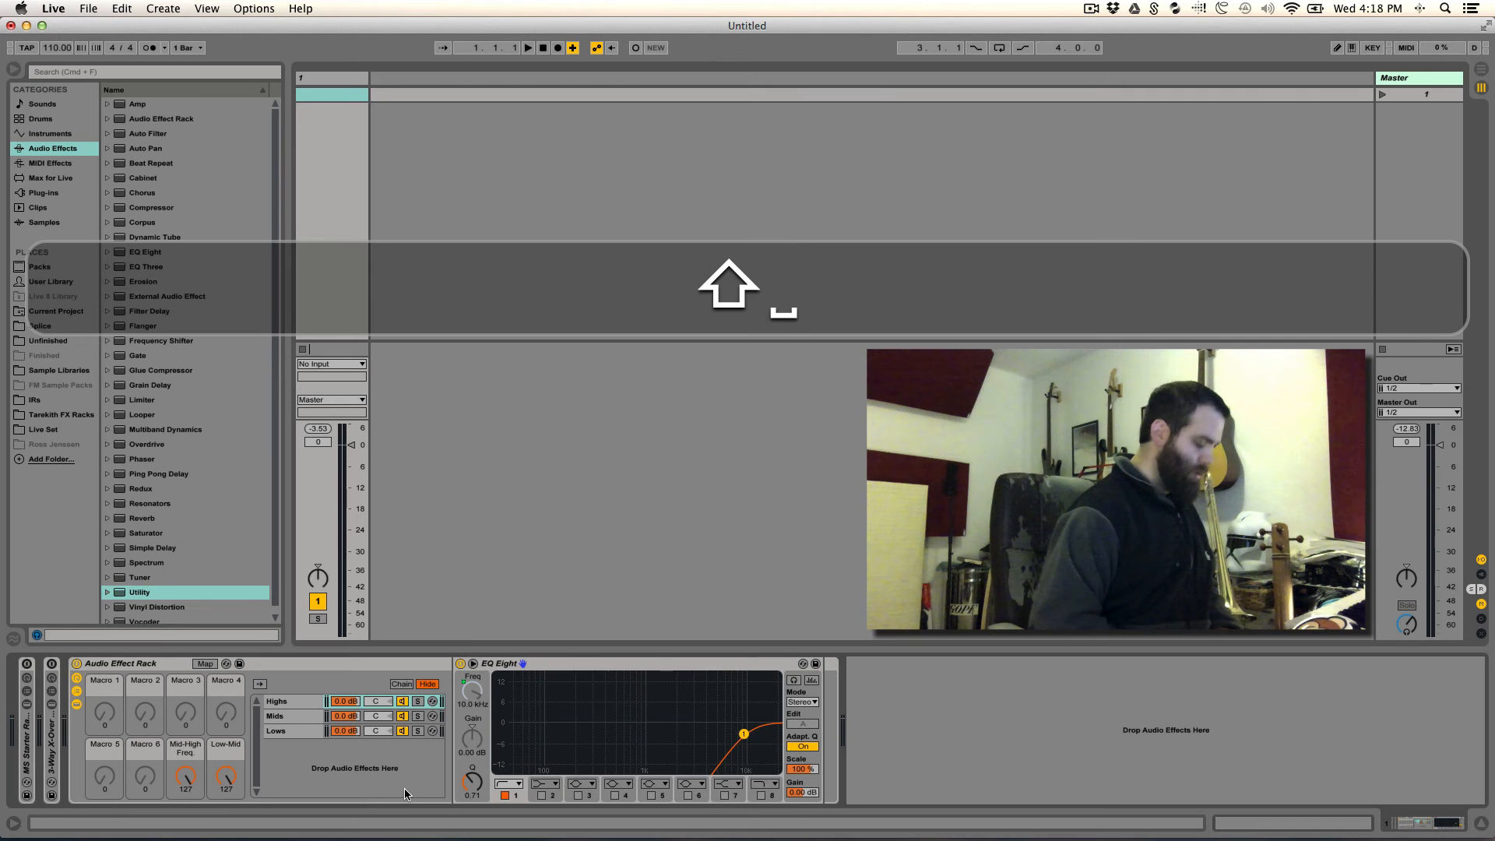
{"action": "type", "text": "Freq."}
{"action": "key", "text": "Return"}
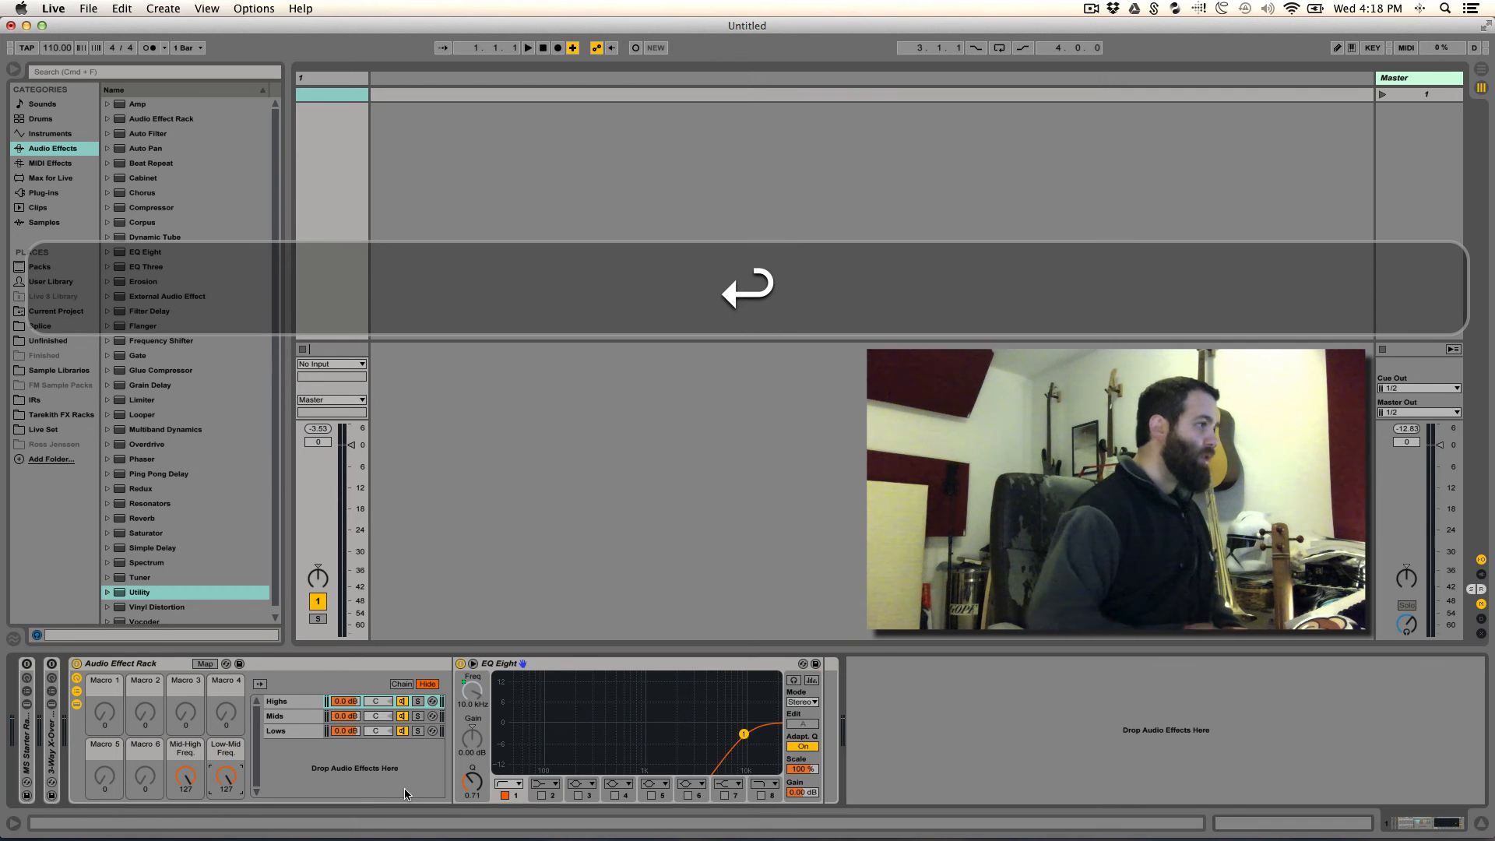
- Color the main rack's Mid-High Freq. and Low-Mid Freq. macros pale yellow-green
{"action": "left_click", "coordinate": [191, 753]}
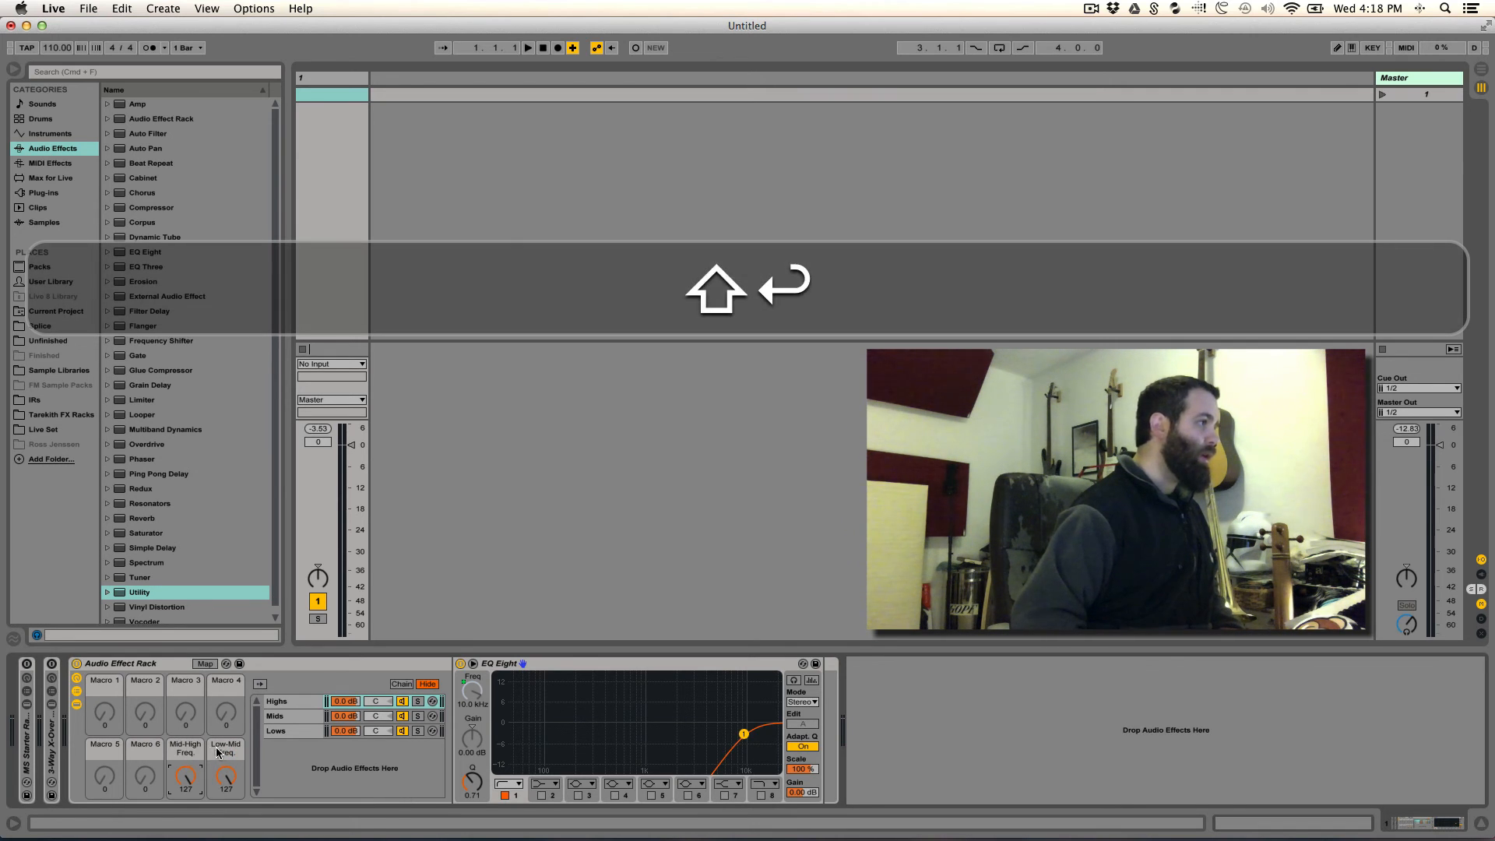
{"action": "right_click", "coordinate": [178, 759]}
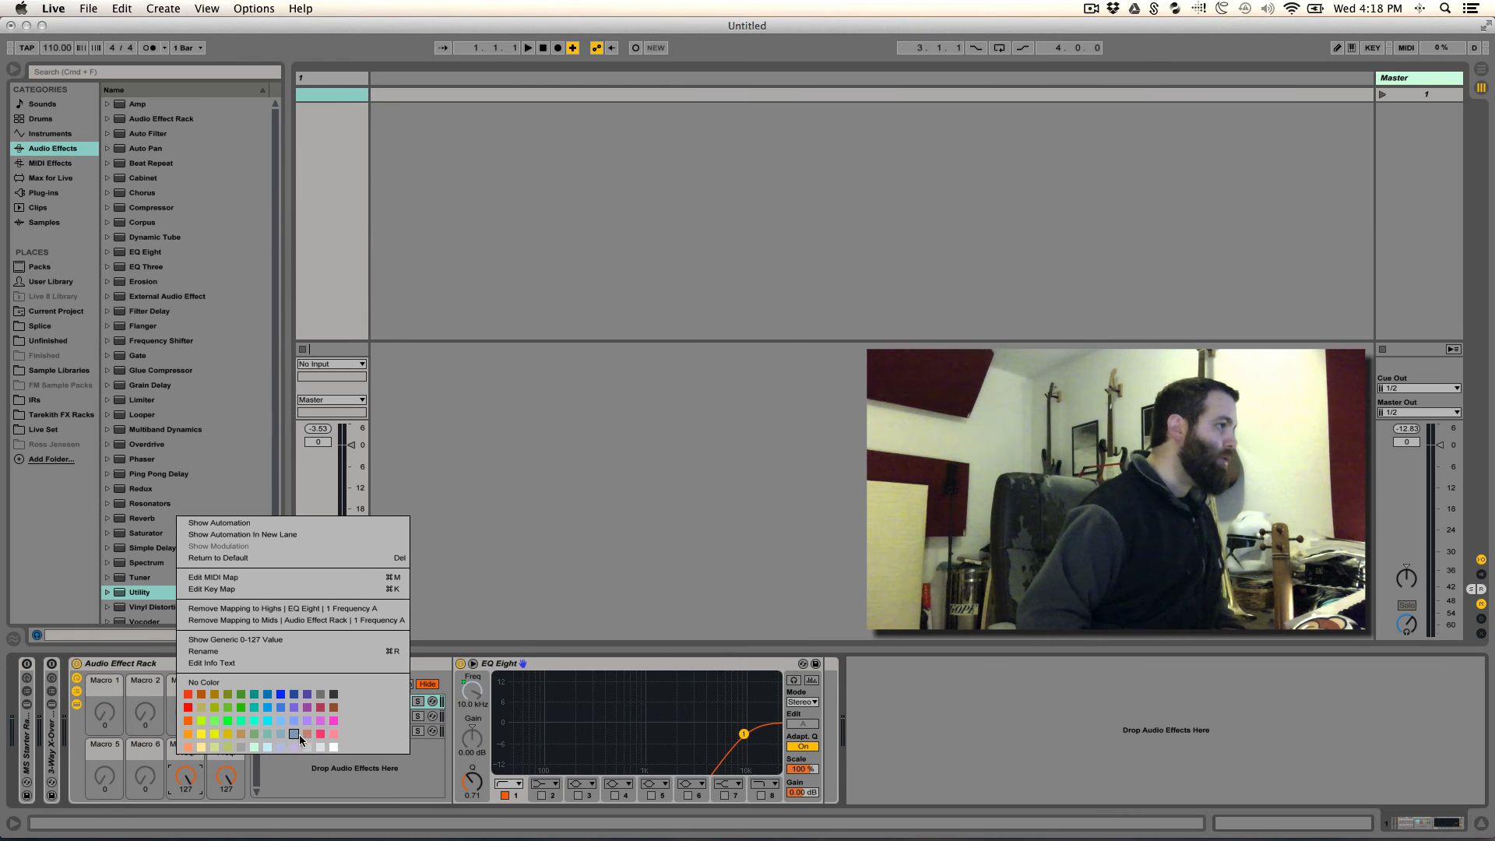
{"action": "left_click", "coordinate": [207, 746]}
{"action": "right_click", "coordinate": [227, 750]}
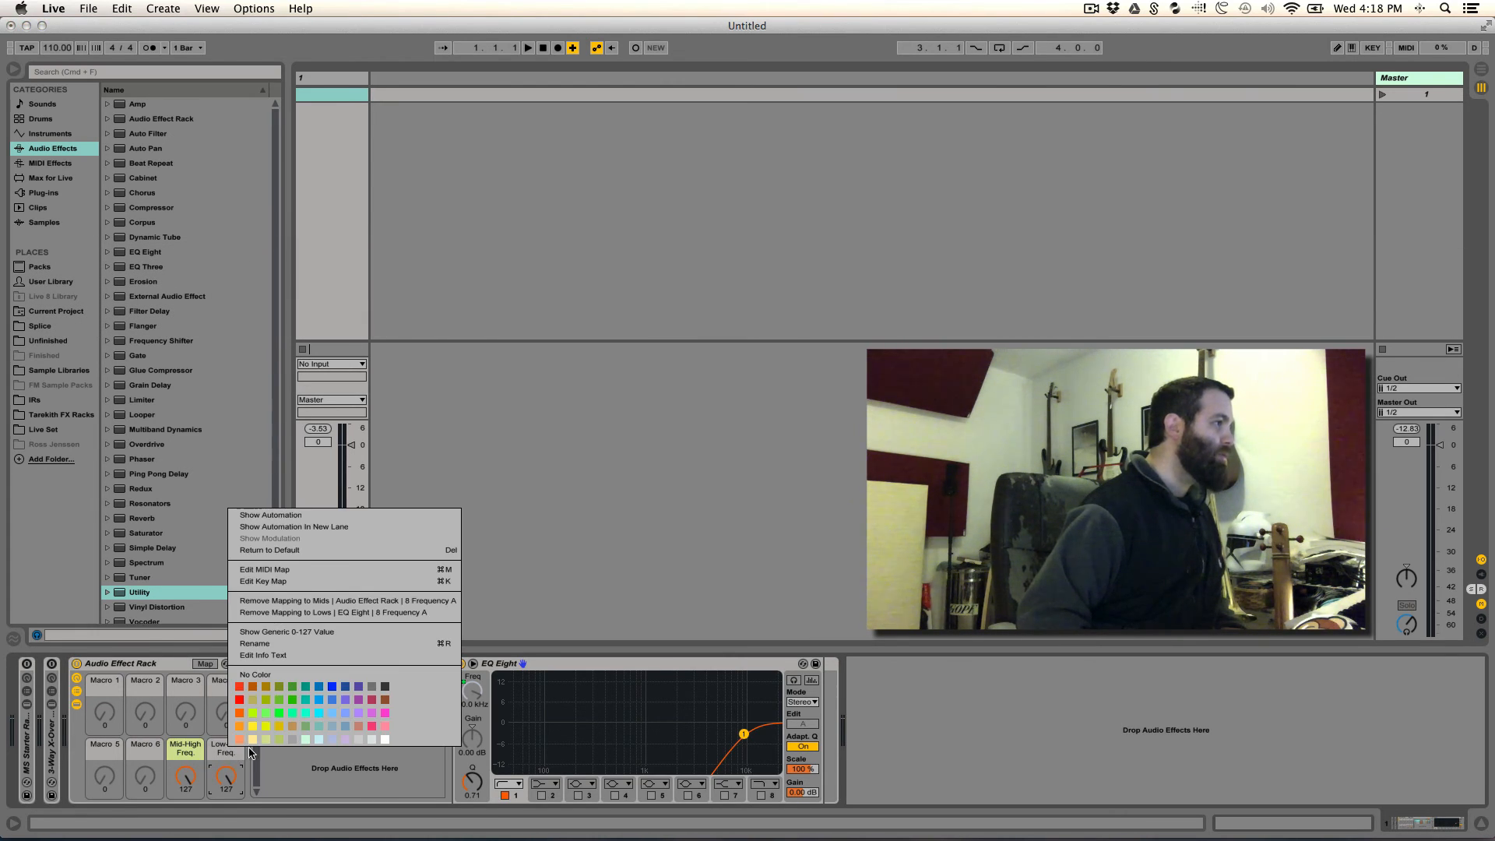
{"action": "left_click", "coordinate": [266, 739]}
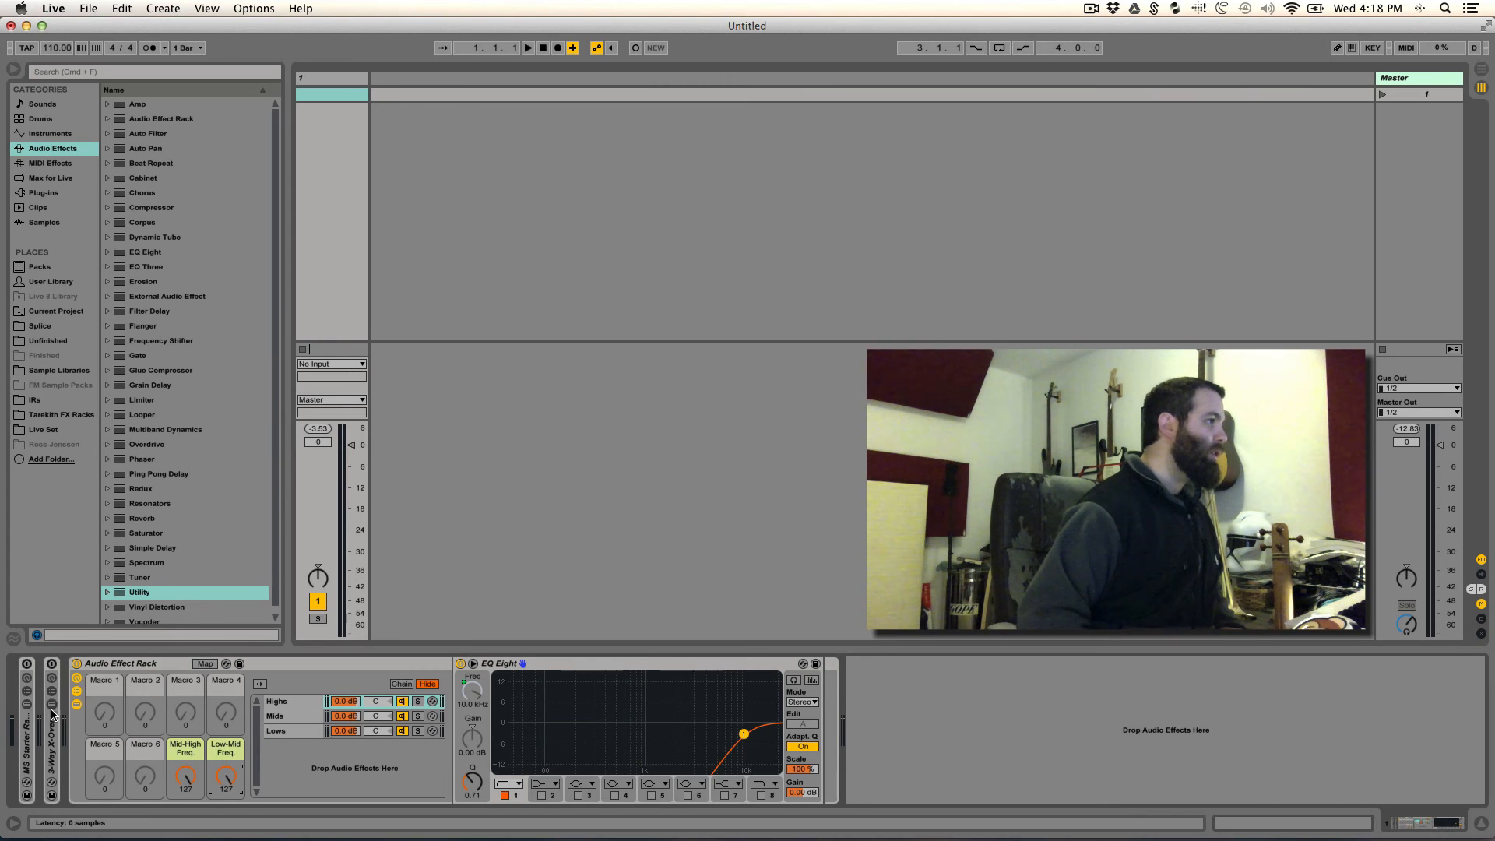
- Show the macros of the 3-Way X-Over Starter - MBD rack and color its two crossover macros the same pale yellow-green
{"action": "left_click", "coordinate": [52, 706]}
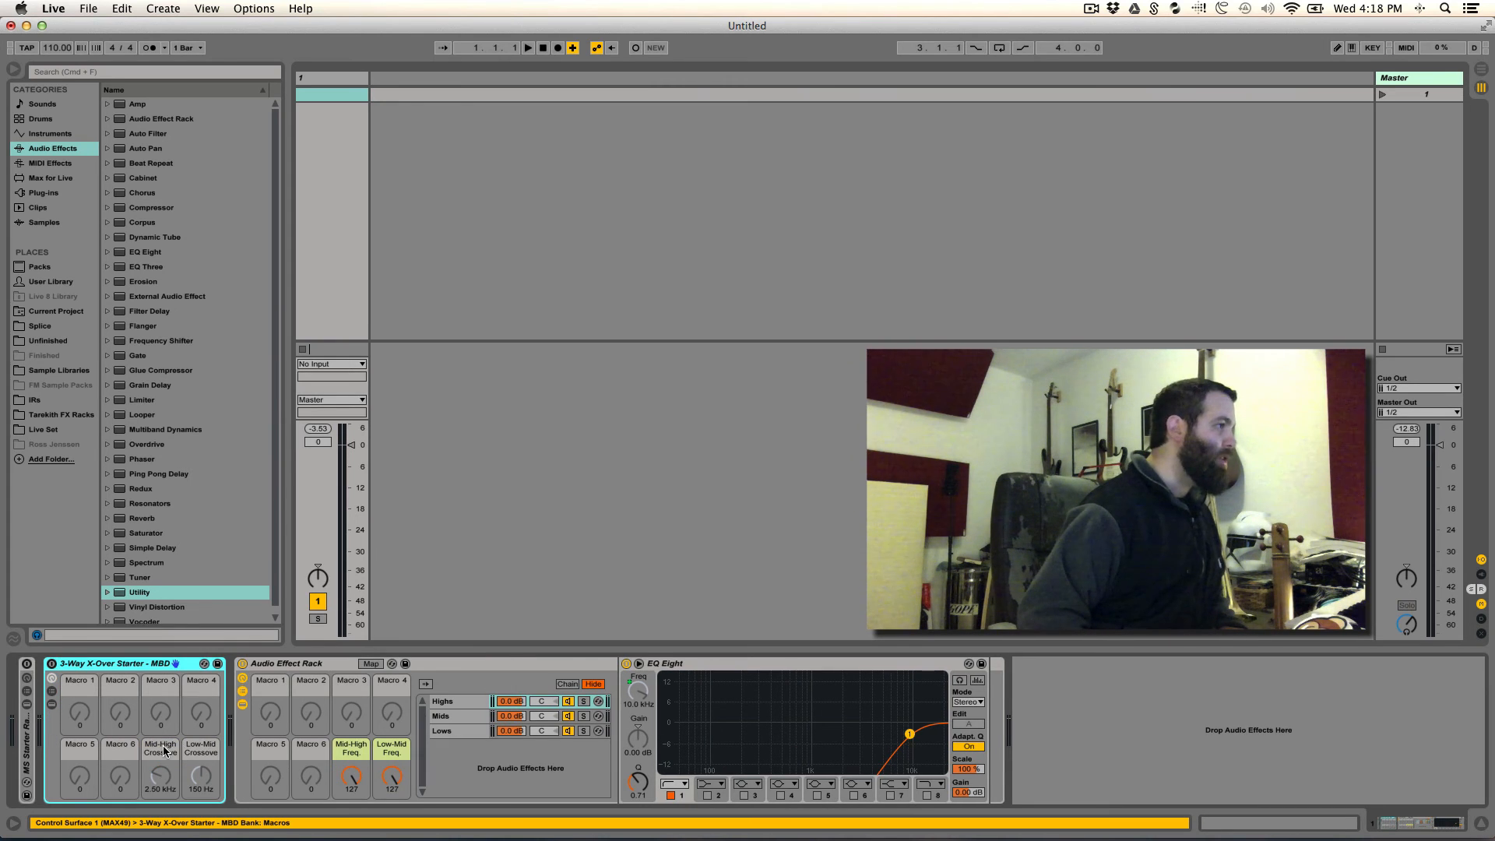
{"action": "right_click", "coordinate": [164, 751]}
{"action": "left_click", "coordinate": [206, 746]}
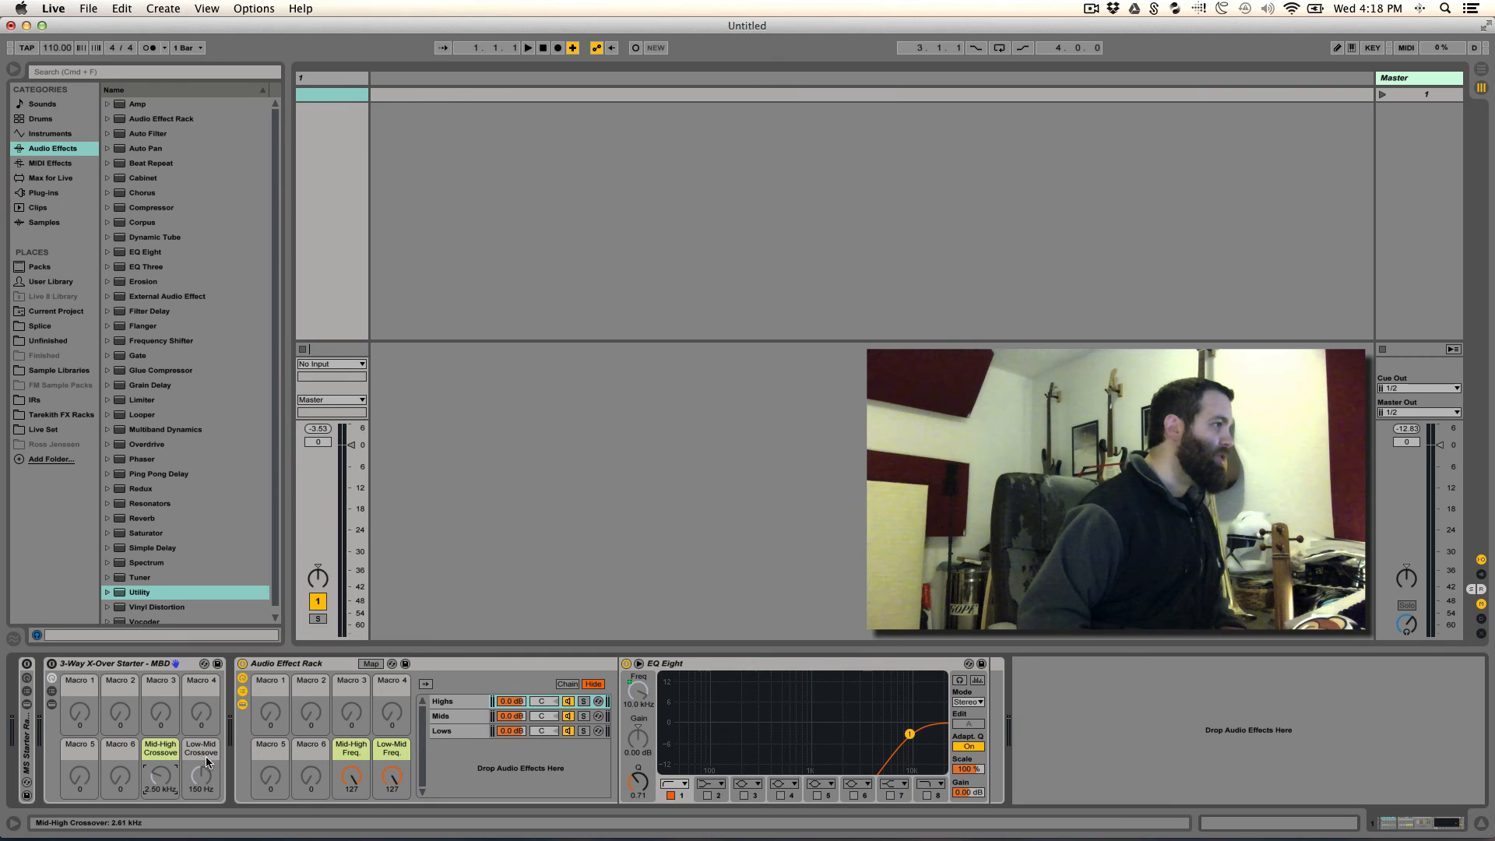
{"action": "right_click", "coordinate": [201, 749]}
{"action": "left_click", "coordinate": [246, 736]}
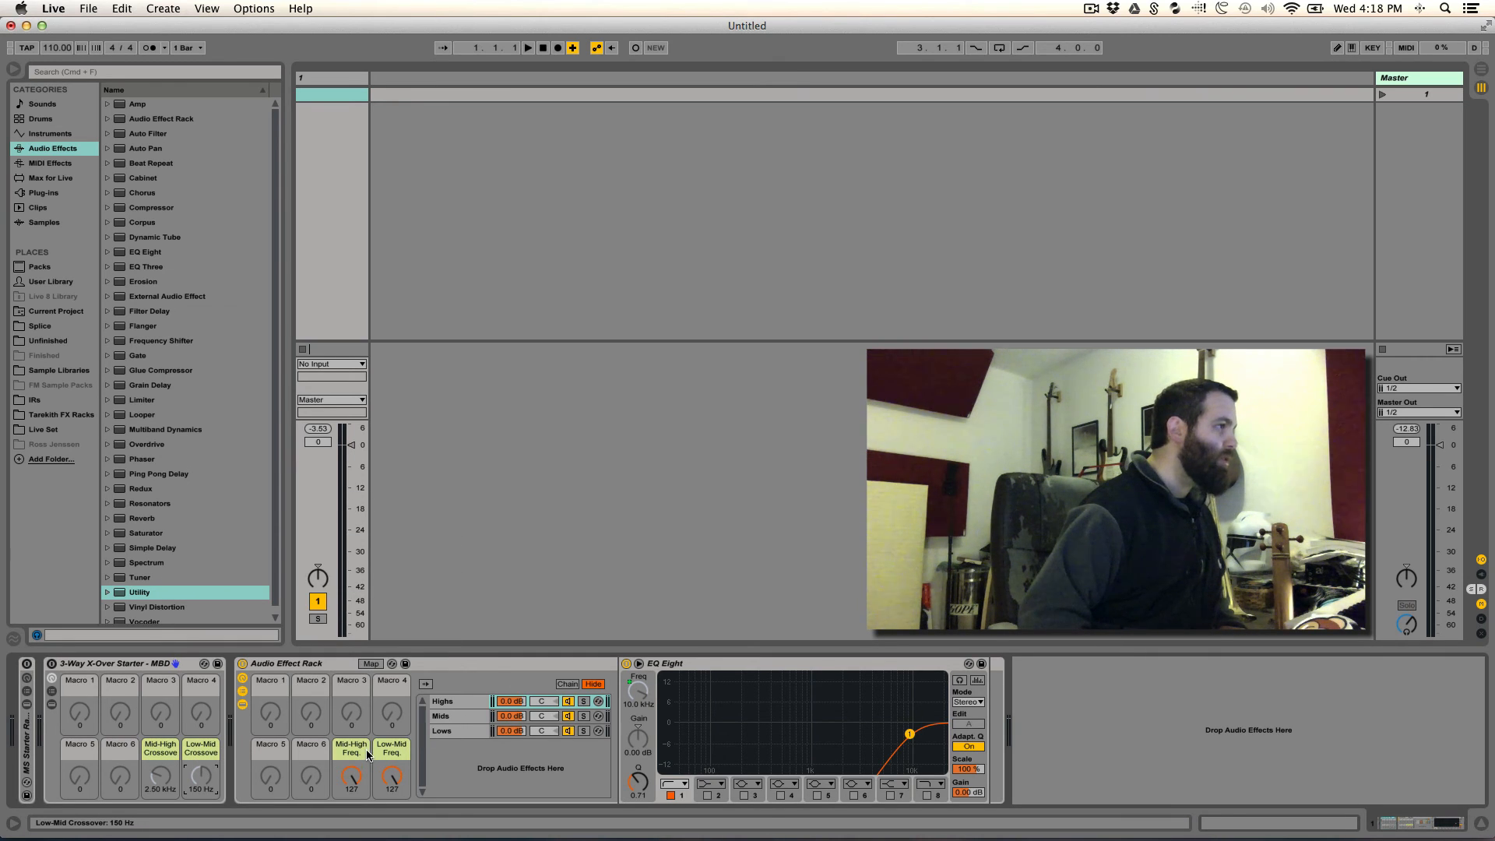
- Rename the MBD rack's Mid-High Crossover macro as "Mid-High Freq"
{"action": "left_click", "coordinate": [168, 753]}
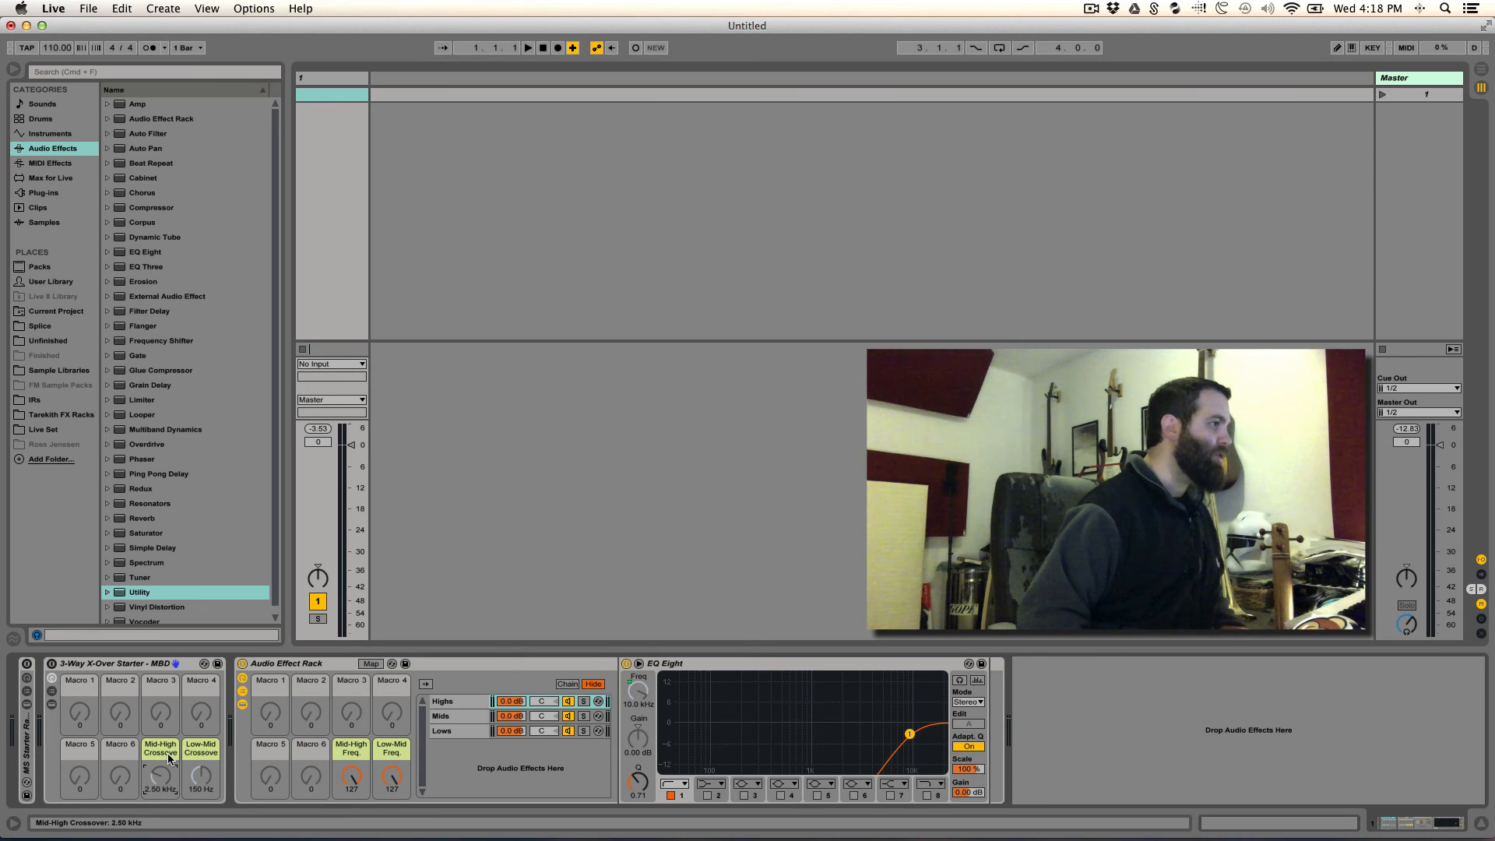
{"action": "key", "text": "super+r"}
{"action": "key", "text": "super+Right"}
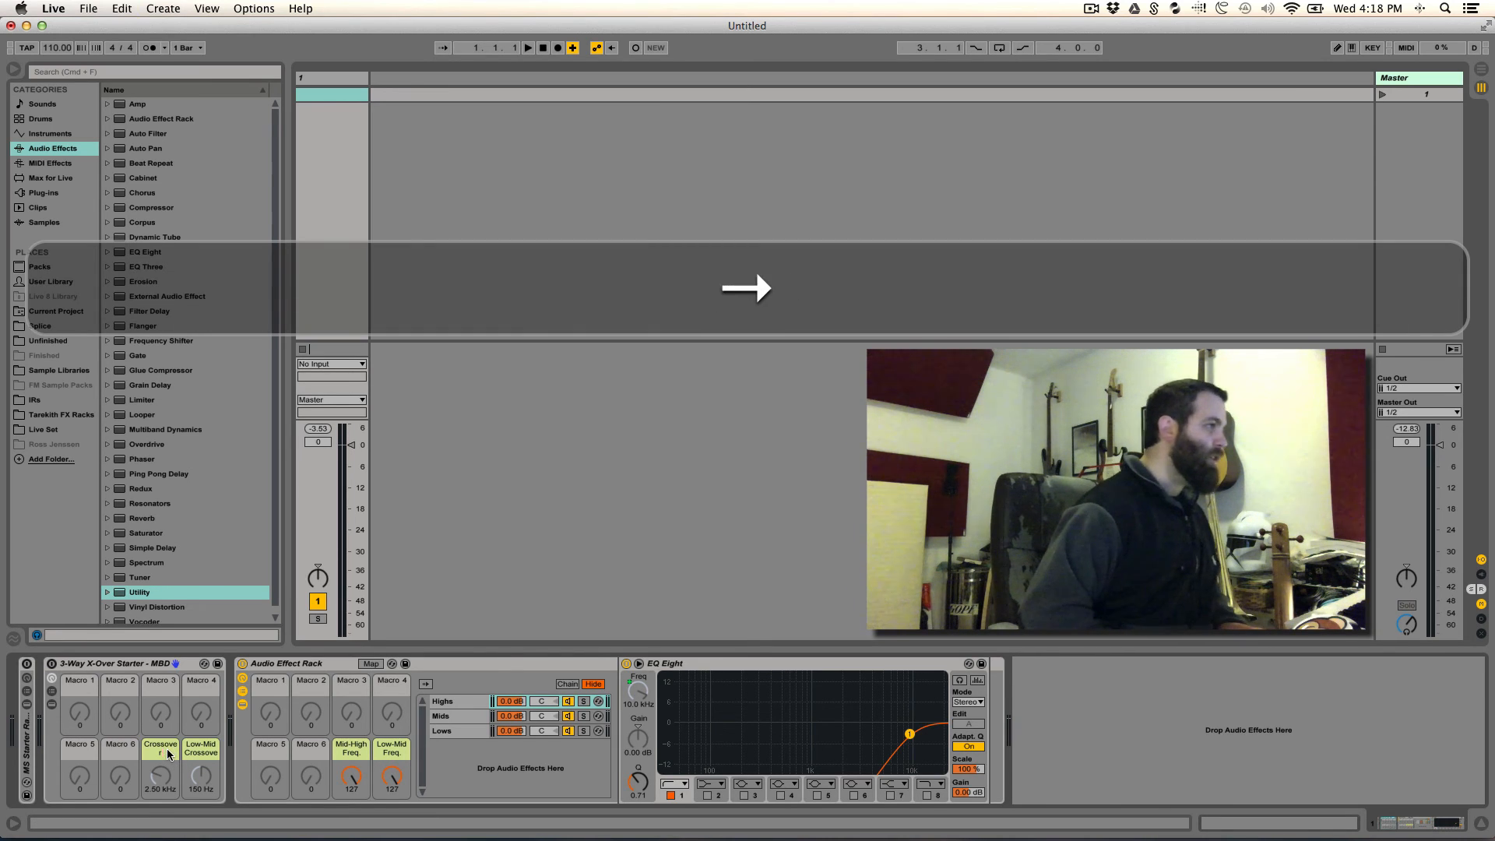
{"action": "type", "text": "\\"}
{"action": "key", "text": "BackSpace"}
{"action": "type", "text": "\\"}
{"action": "key", "text": "BackSpace"}
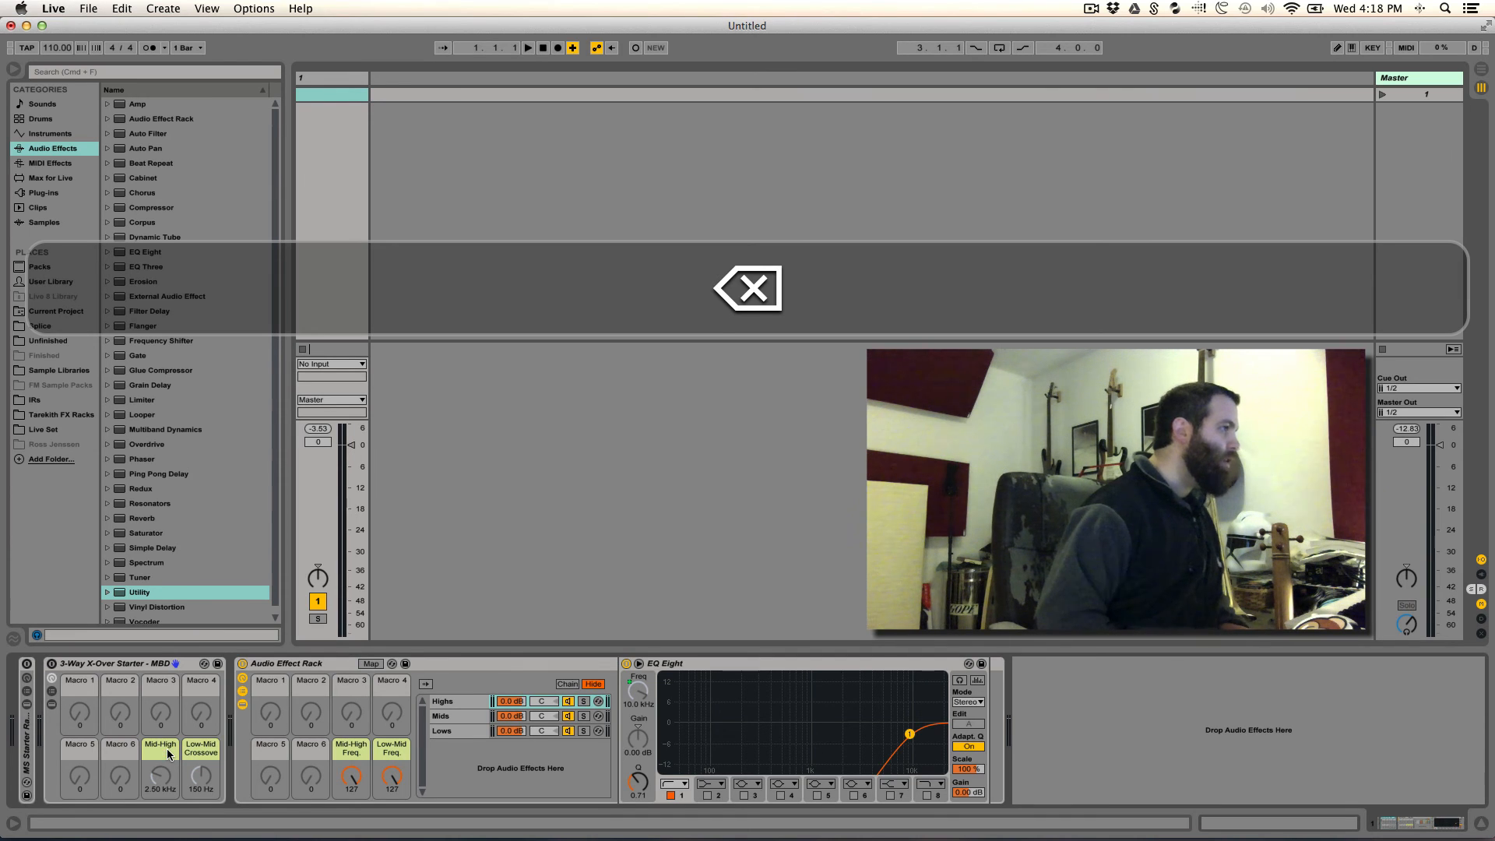
{"action": "key", "text": "shift+BackSpace"}
{"action": "type", "text": "Req"}
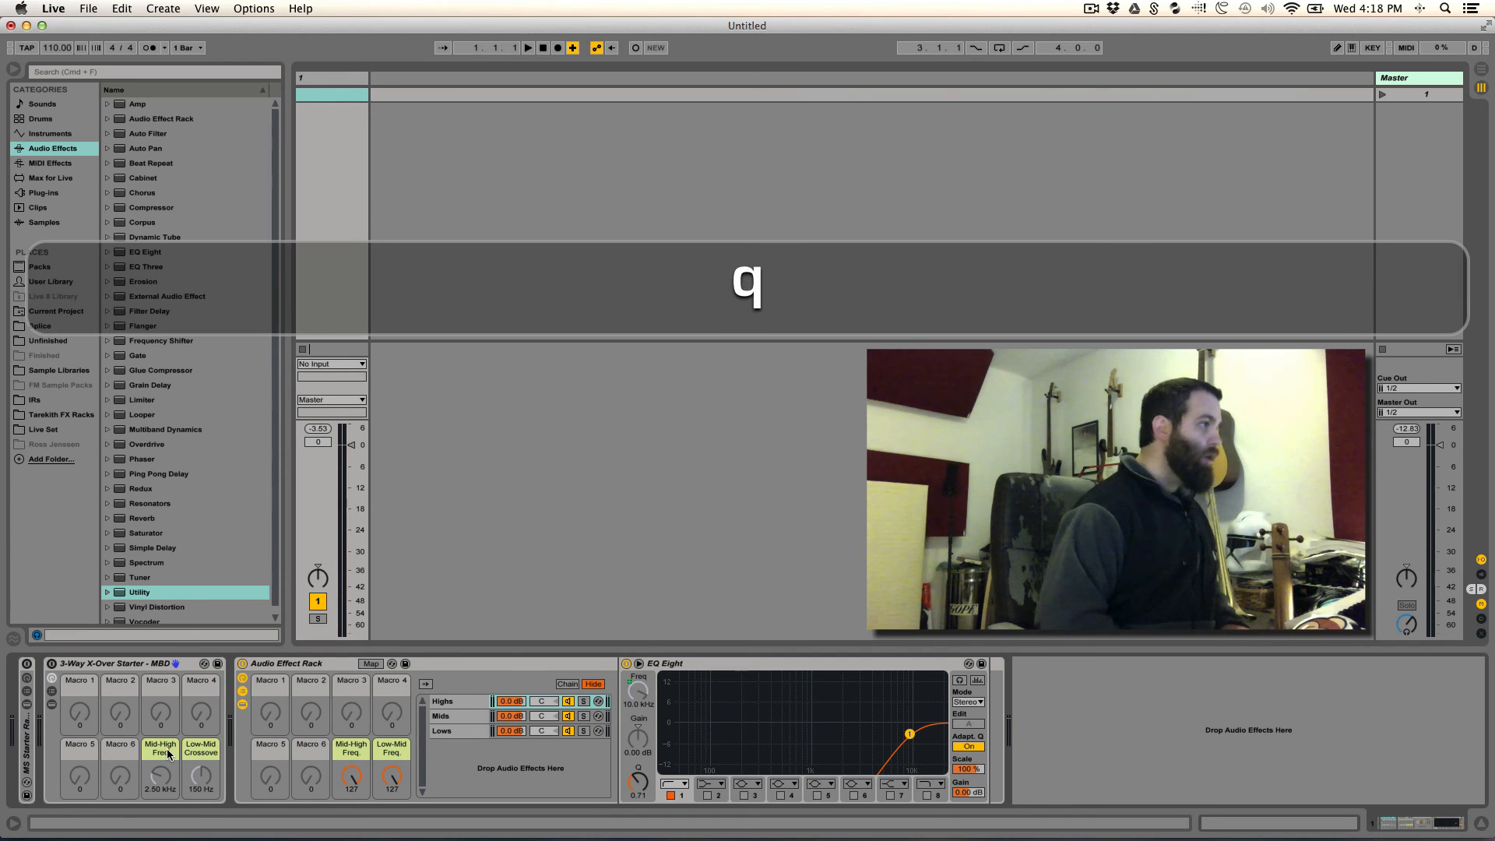
{"action": "key", "text": "Return"}
- Rename the MBD rack's Low-Mid Crossover macro as "Low-Mid Freq."
{"action": "left_click", "coordinate": [196, 754]}
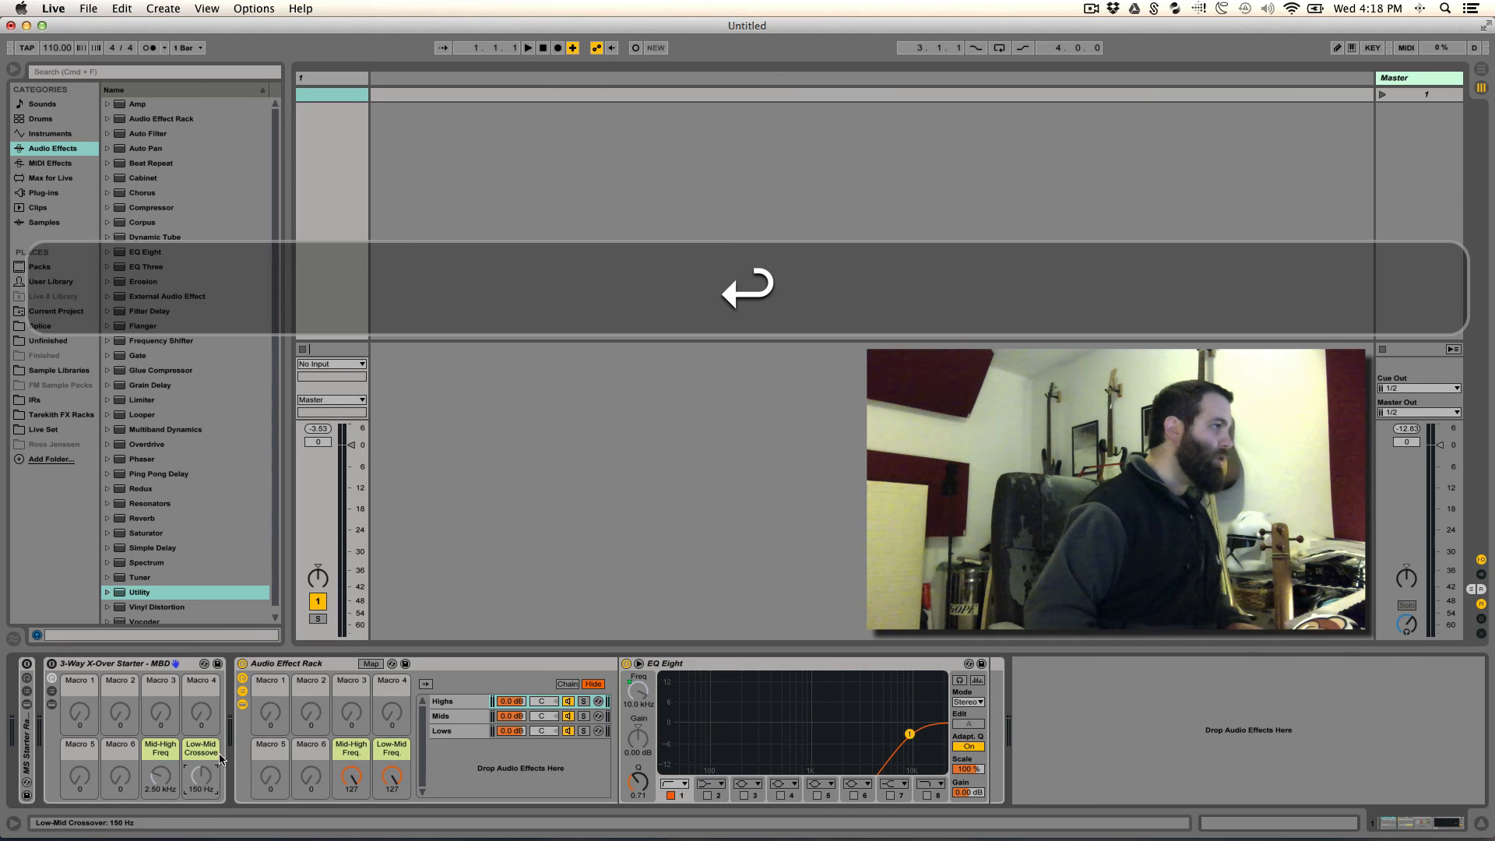
{"action": "key", "text": "super+r"}
{"action": "key", "text": "super+Right"}
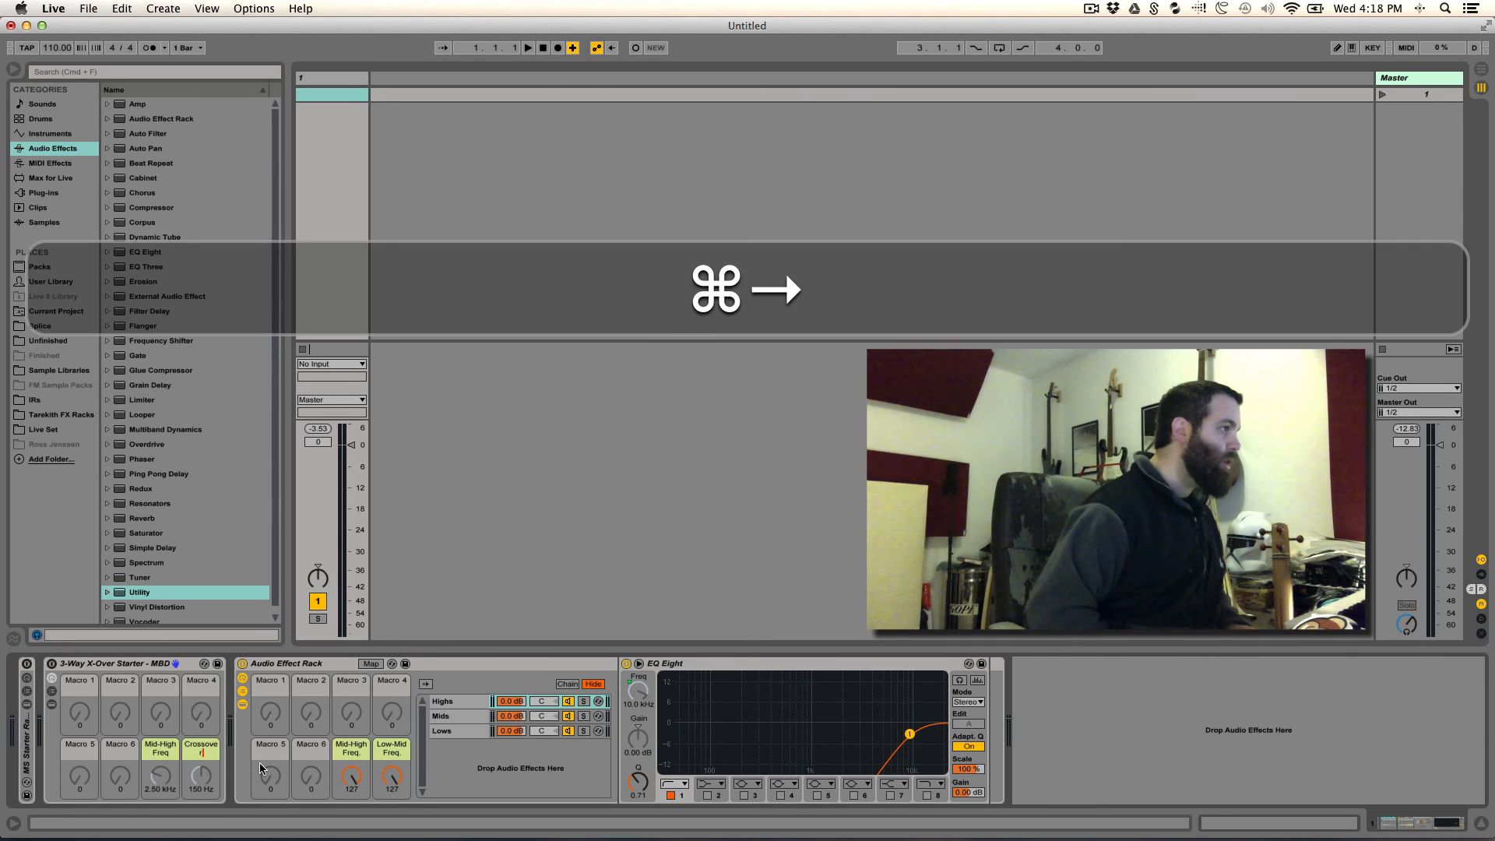
{"action": "key", "text": "BackSpace"}
{"action": "key", "text": "BackSpace"}
{"action": "key", "text": "BackSpace"}
{"action": "key", "text": "BackSpace"}
{"action": "key", "text": "BackSpace"}
{"action": "key", "text": "BackSpace"}
{"action": "key", "text": "BackSpace"}
{"action": "key", "text": "BackSpace"}
{"action": "key", "text": "BackSpace"}
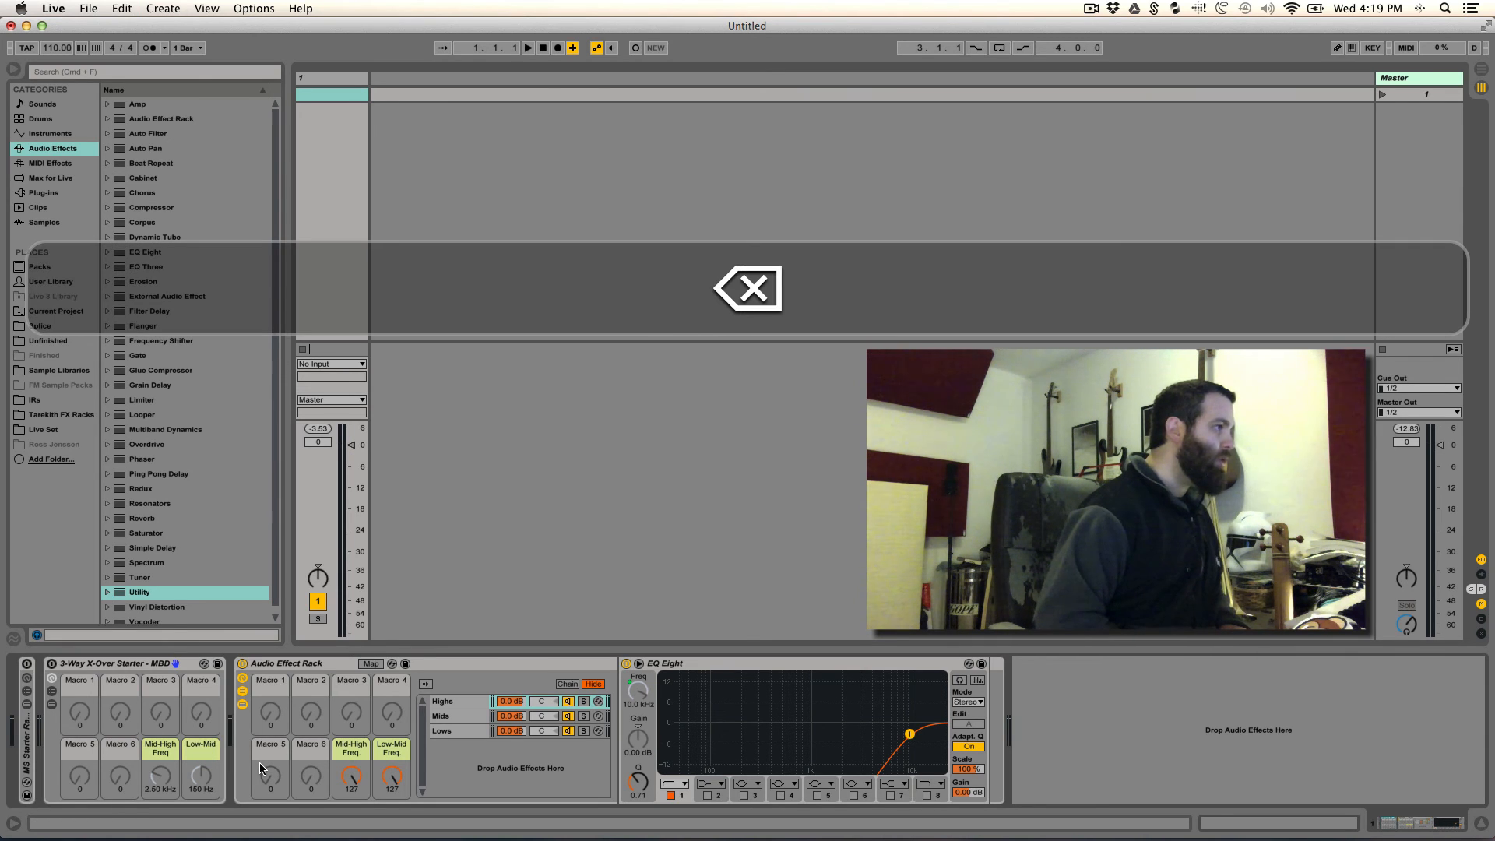
{"action": "type", "text": "Freq."}
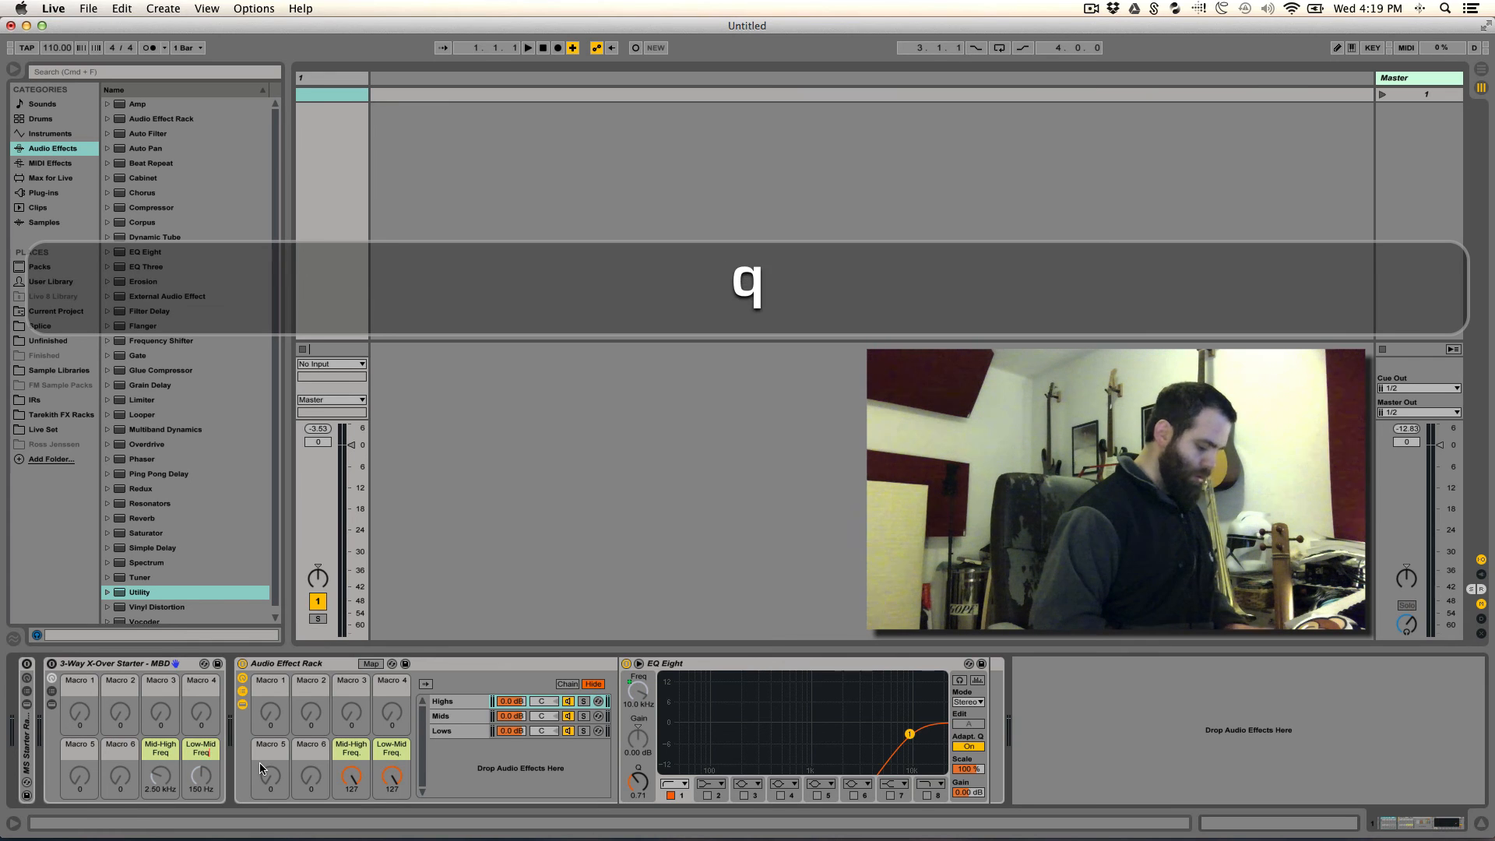
{"action": "key", "text": "Return"}
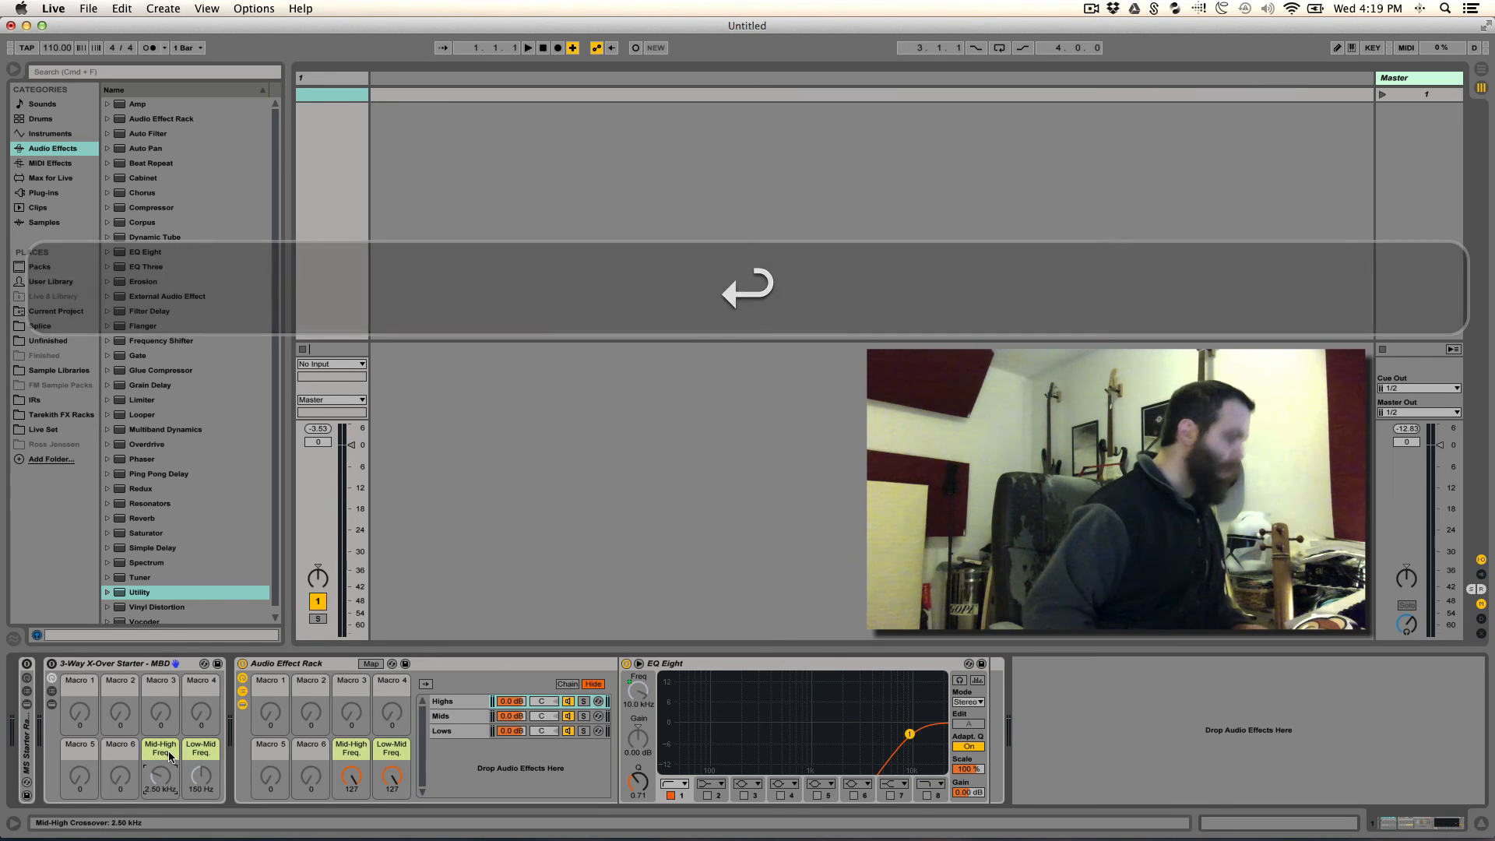
- Add a period to the MBD rack's Mid-High macro name so it reads "Mid-High Freq."
{"action": "key", "text": "super+r"}
{"action": "key", "text": "super+Right"}
{"action": "key", "text": "Return"}
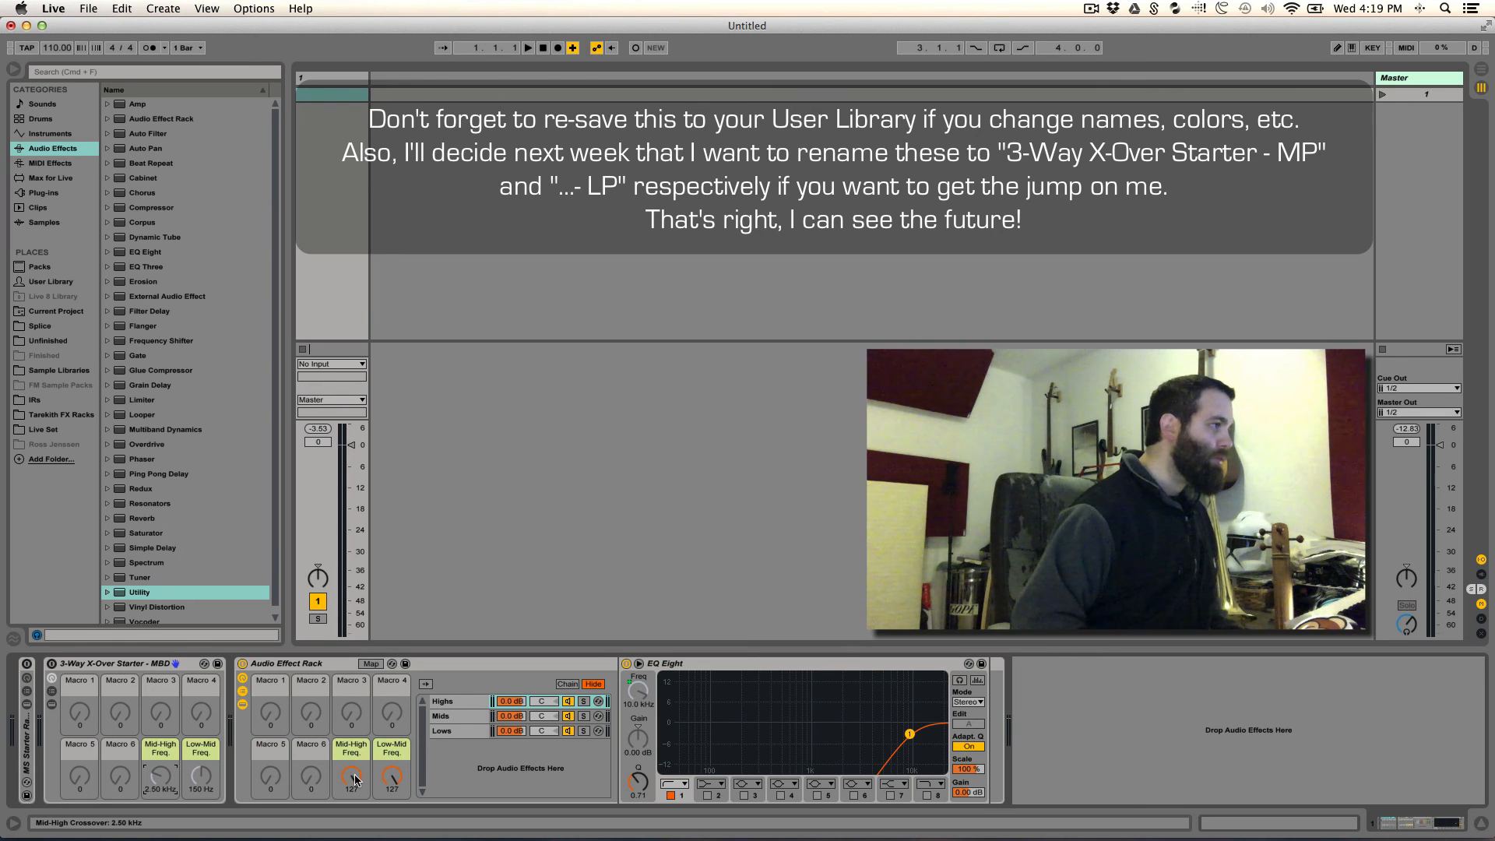
- Set the EQ Eight rack's Mid-High Freq. macro to 34 and its Low-Mid Freq. macro to 64, with the Lows chain selected
{"action": "left_click_drag", "start_coordinate": [354, 779], "coordinate": [354, 840]}
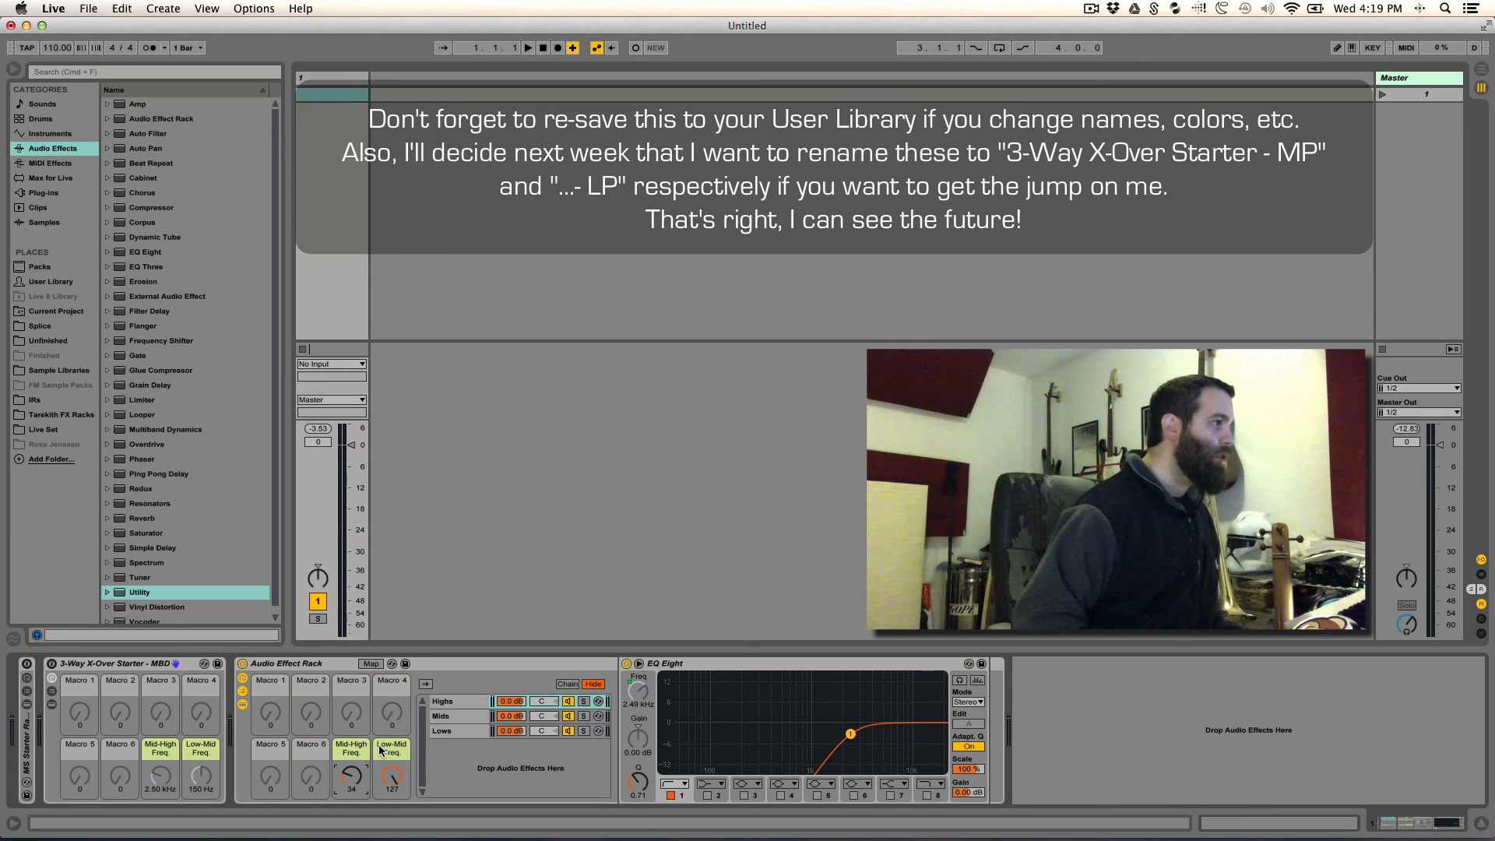
{"action": "left_click", "coordinate": [455, 732]}
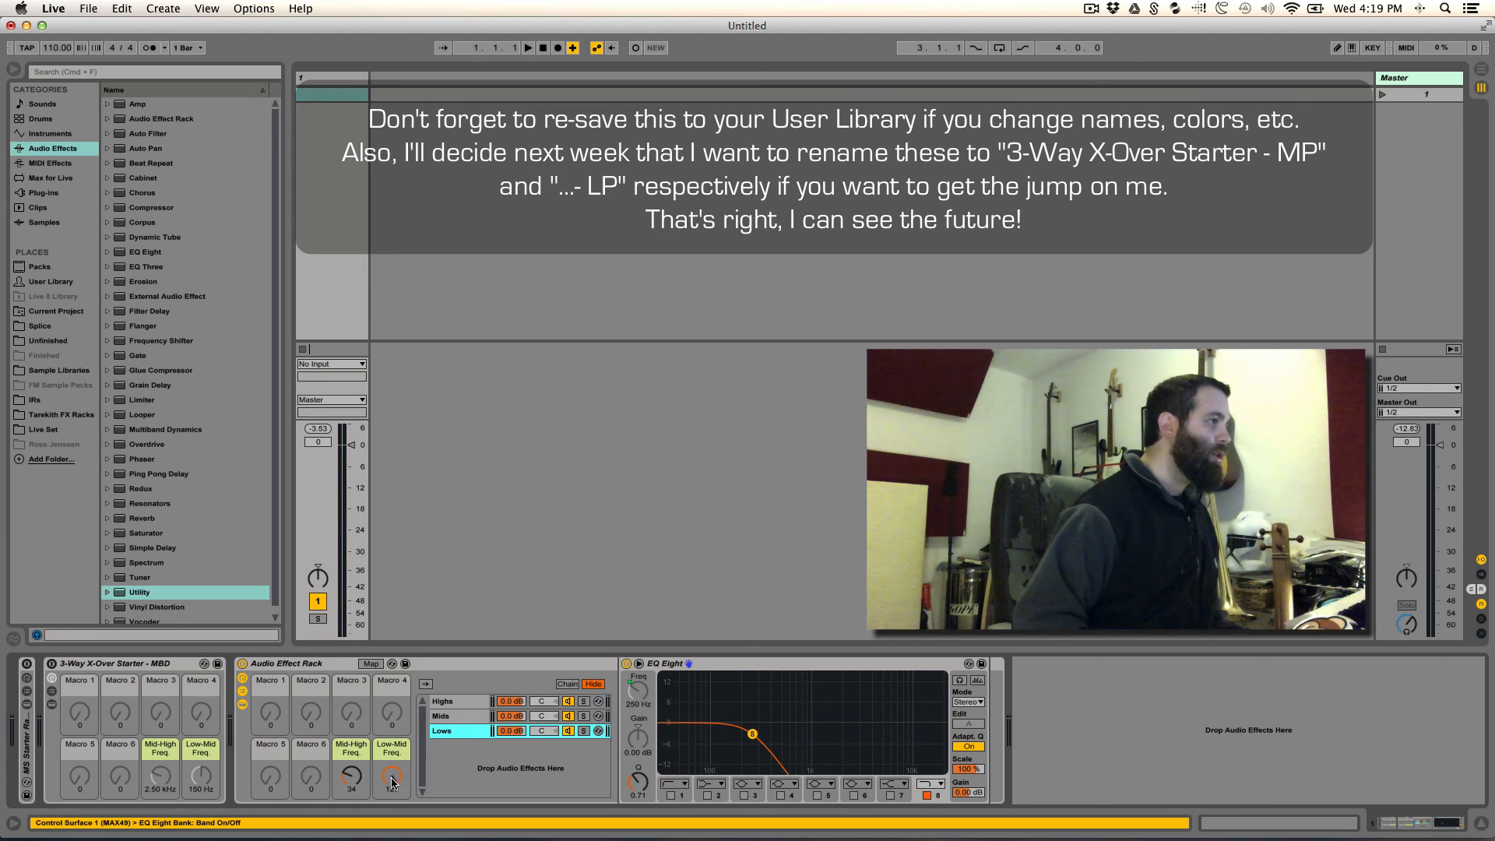
{"action": "left_click_drag", "start_coordinate": [392, 778], "coordinate": [392, 811]}
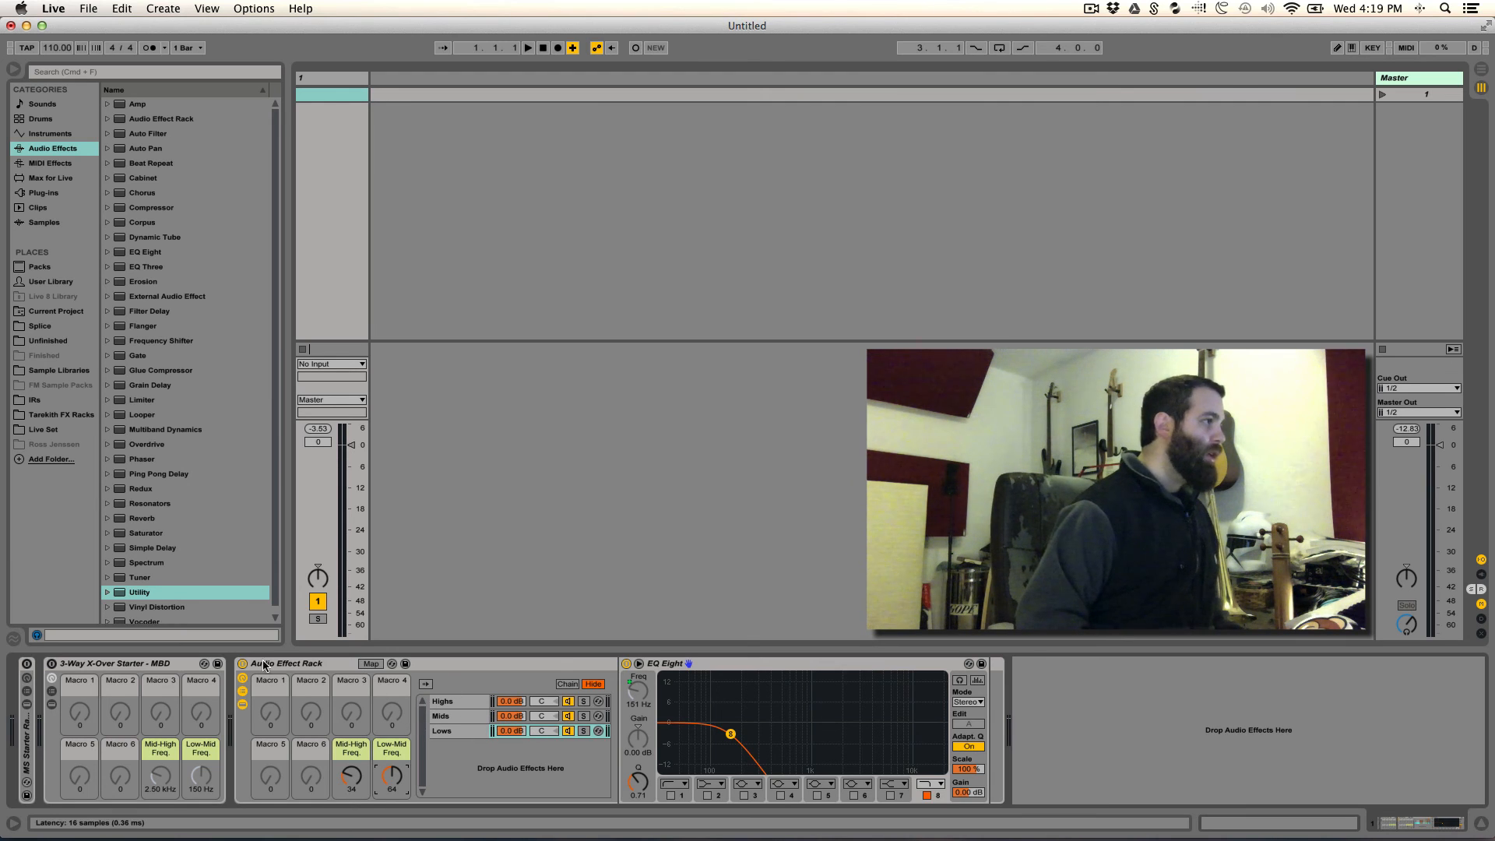
- Hide the EQ Eight rack's devices and chain list, and rename the rack "3-Way X-Over Starter - PC"
{"action": "left_click", "coordinate": [243, 705]}
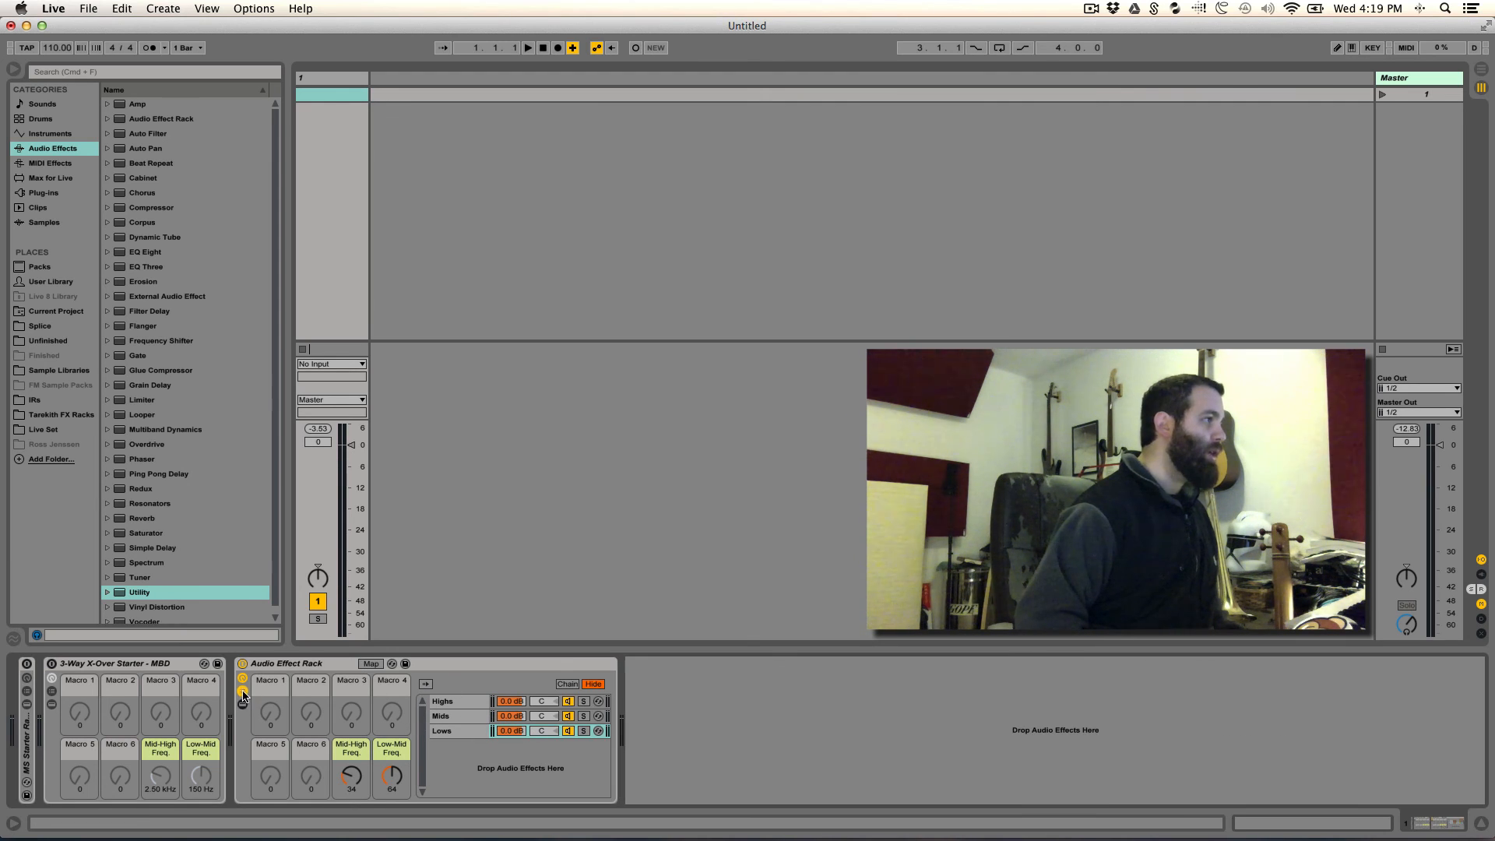
{"action": "left_click", "coordinate": [242, 691]}
{"action": "left_click", "coordinate": [273, 664]}
{"action": "key", "text": "ctrl+r"}
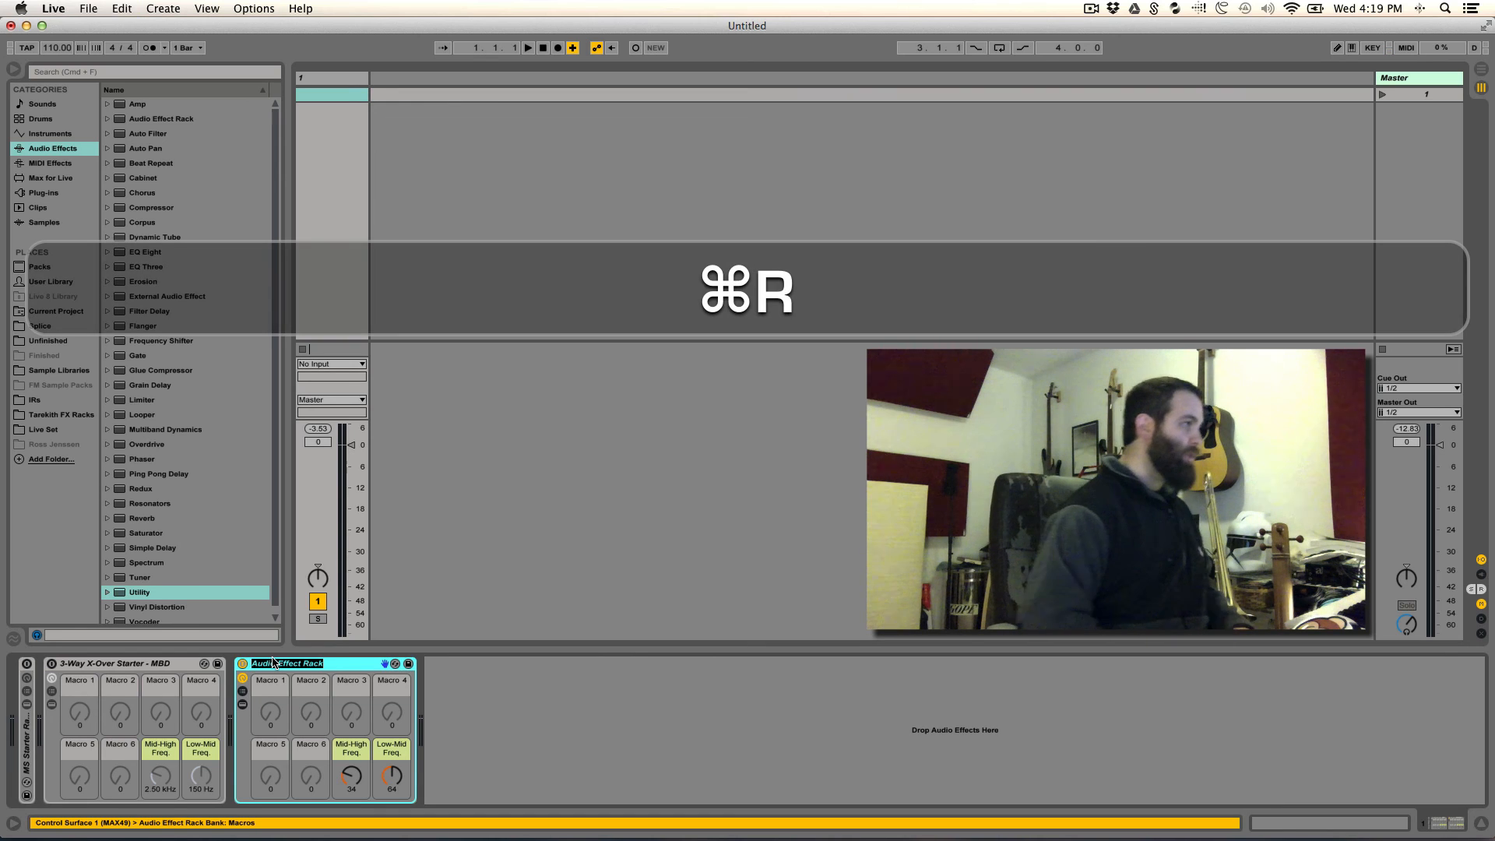
{"action": "type", "text": "3"}
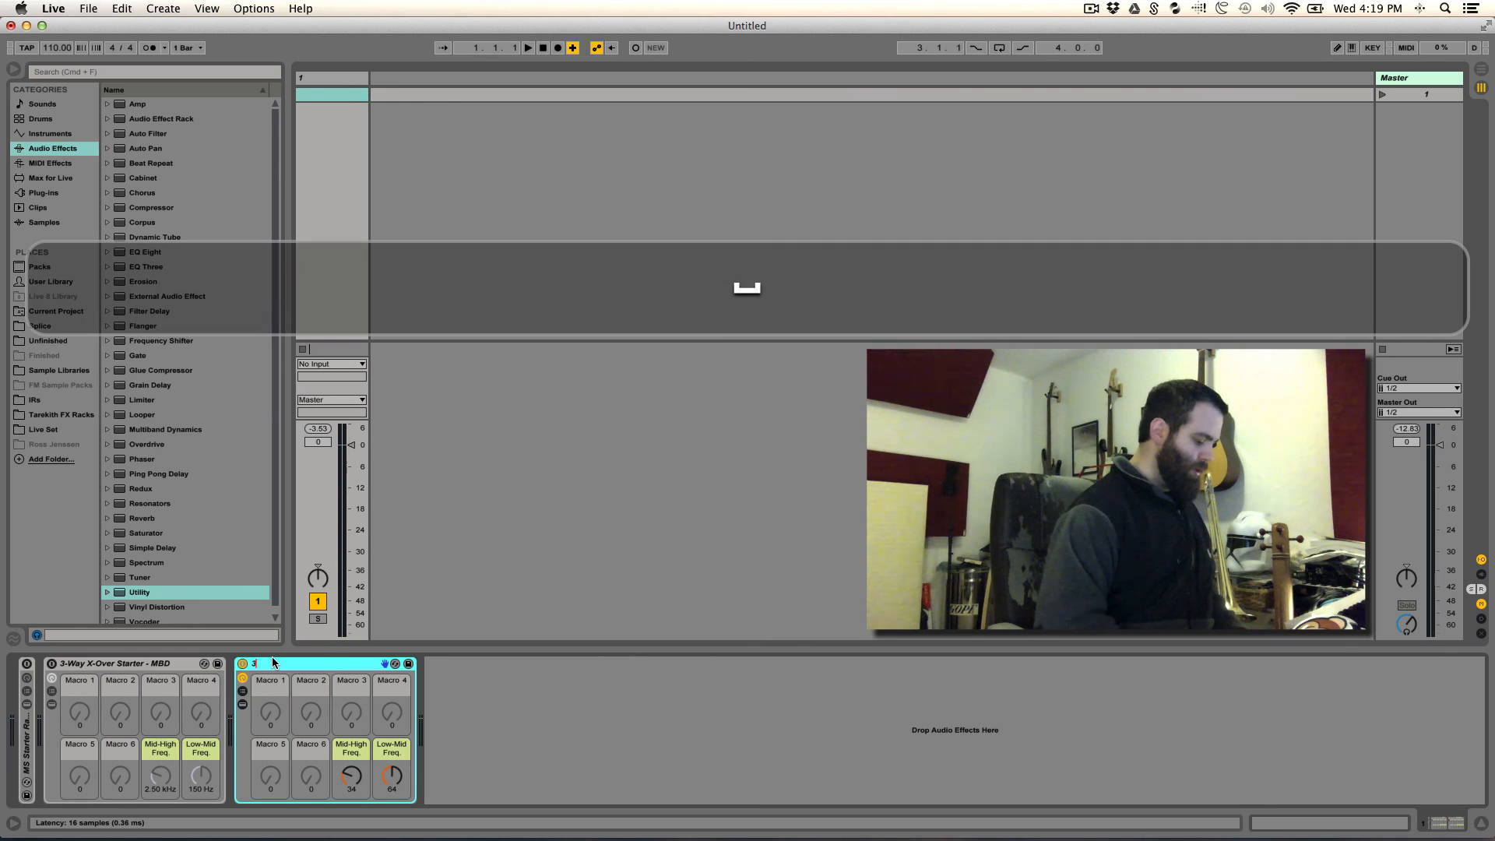
{"action": "key", "text": "BackSpace"}
{"action": "type", "text": "-W"}
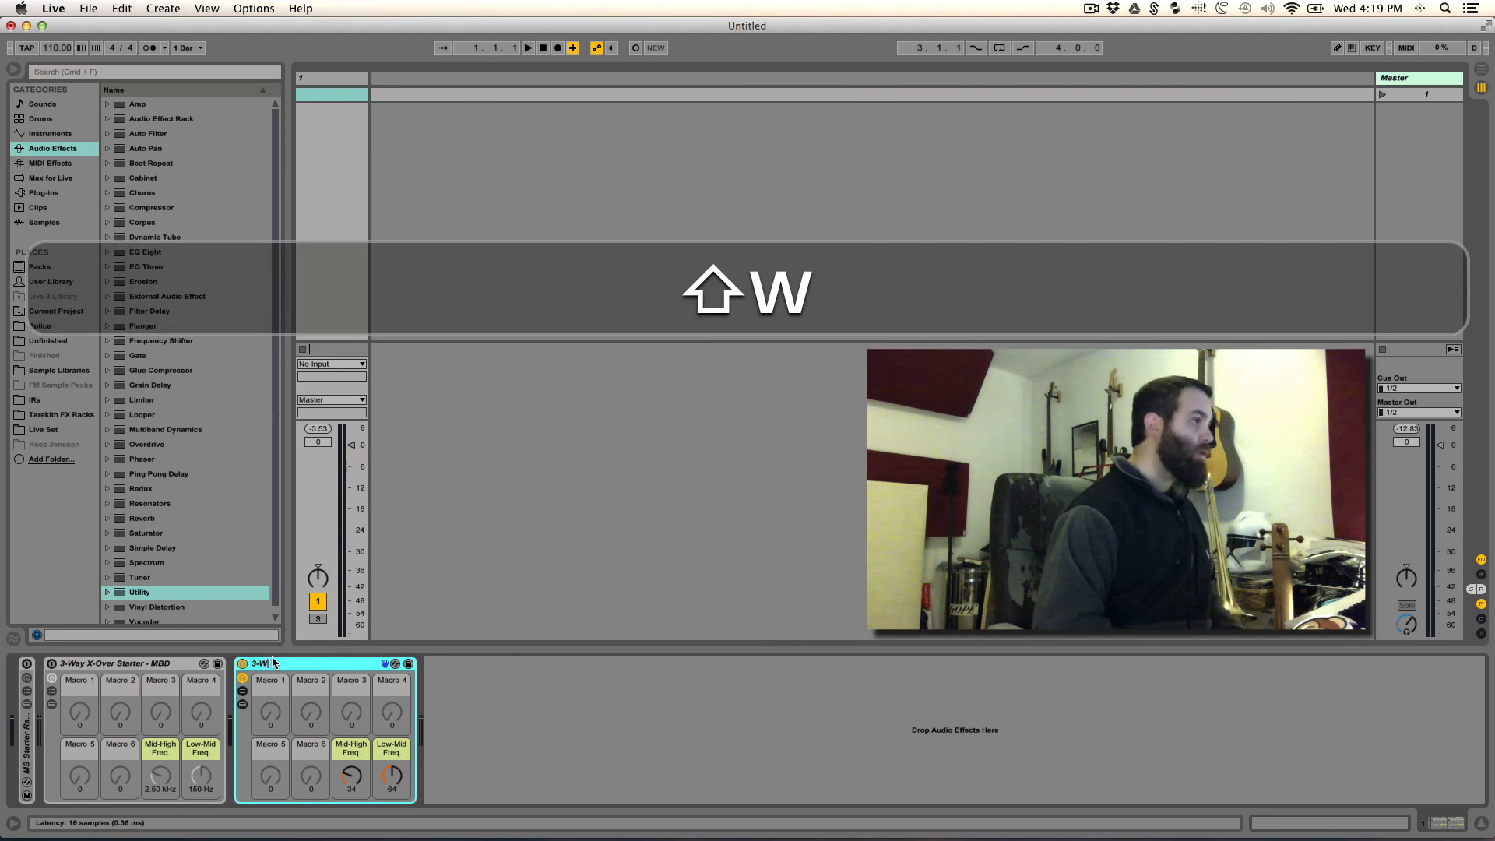
{"action": "type", "text": "ay X"}
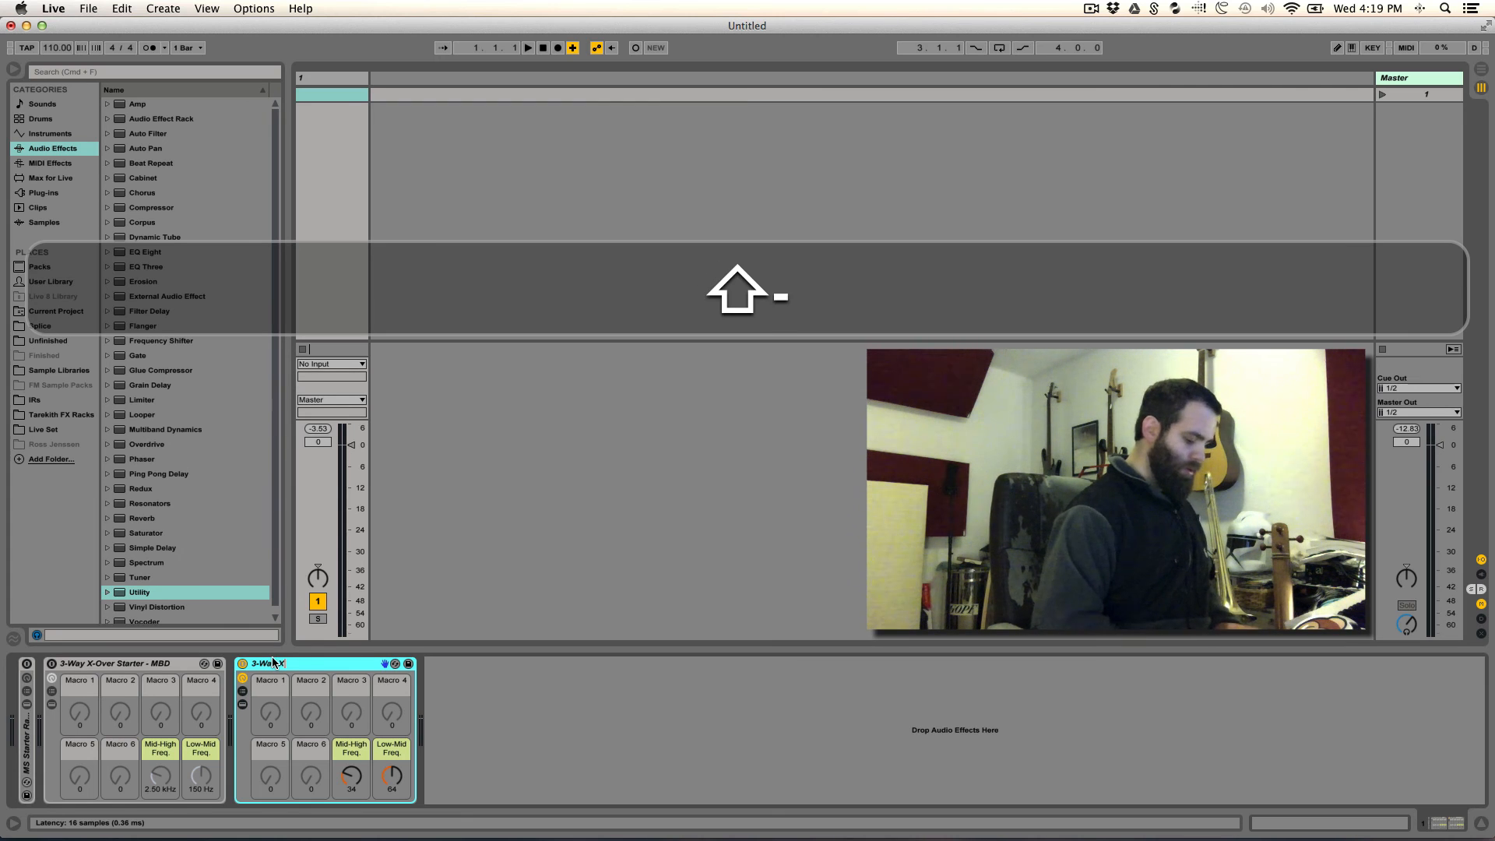
{"action": "type", "text": "-Over"}
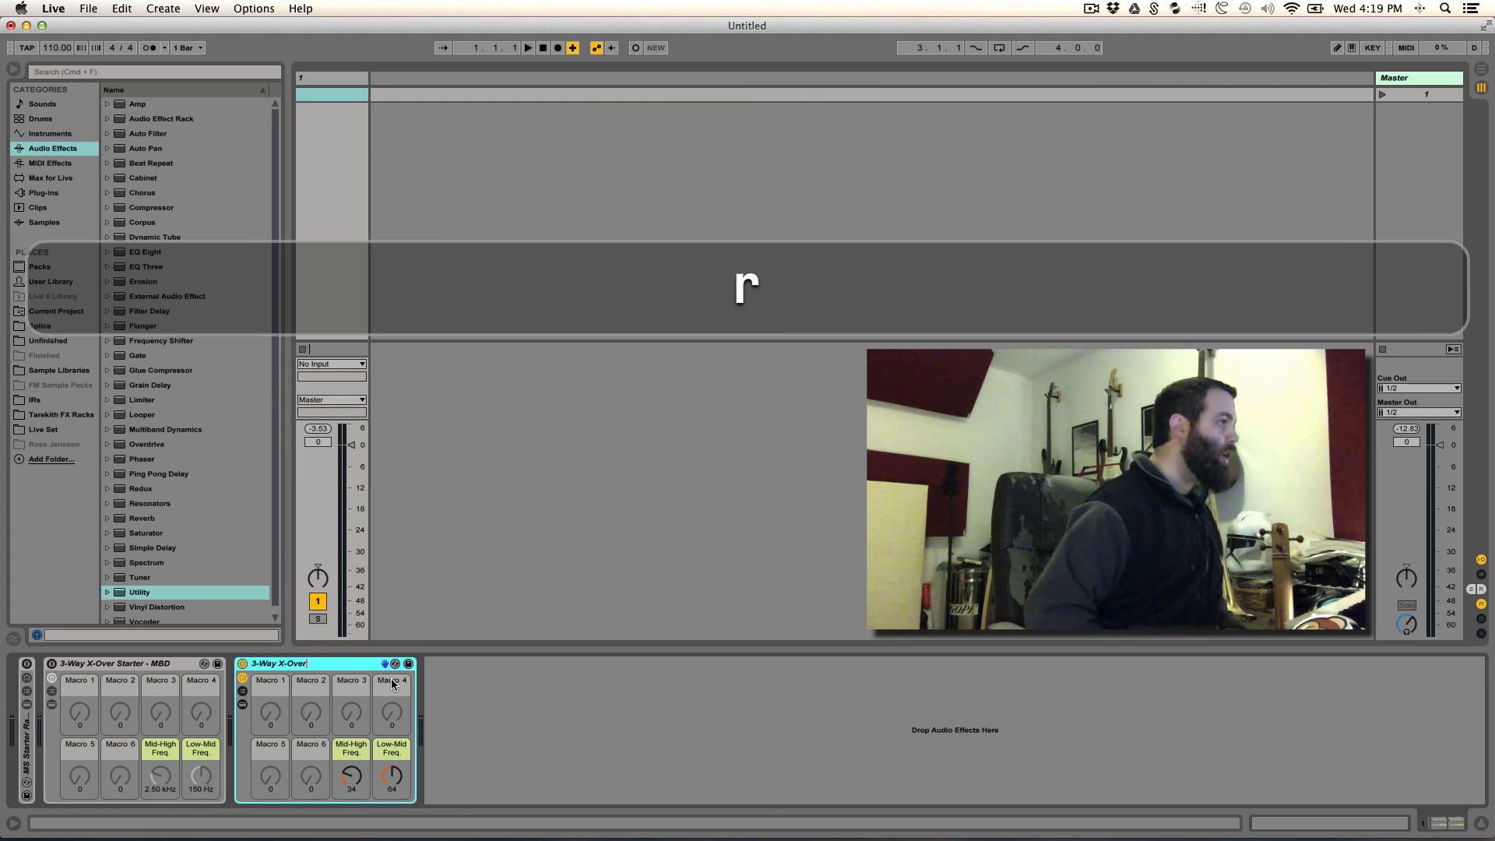
{"action": "type", "text": "Starter"}
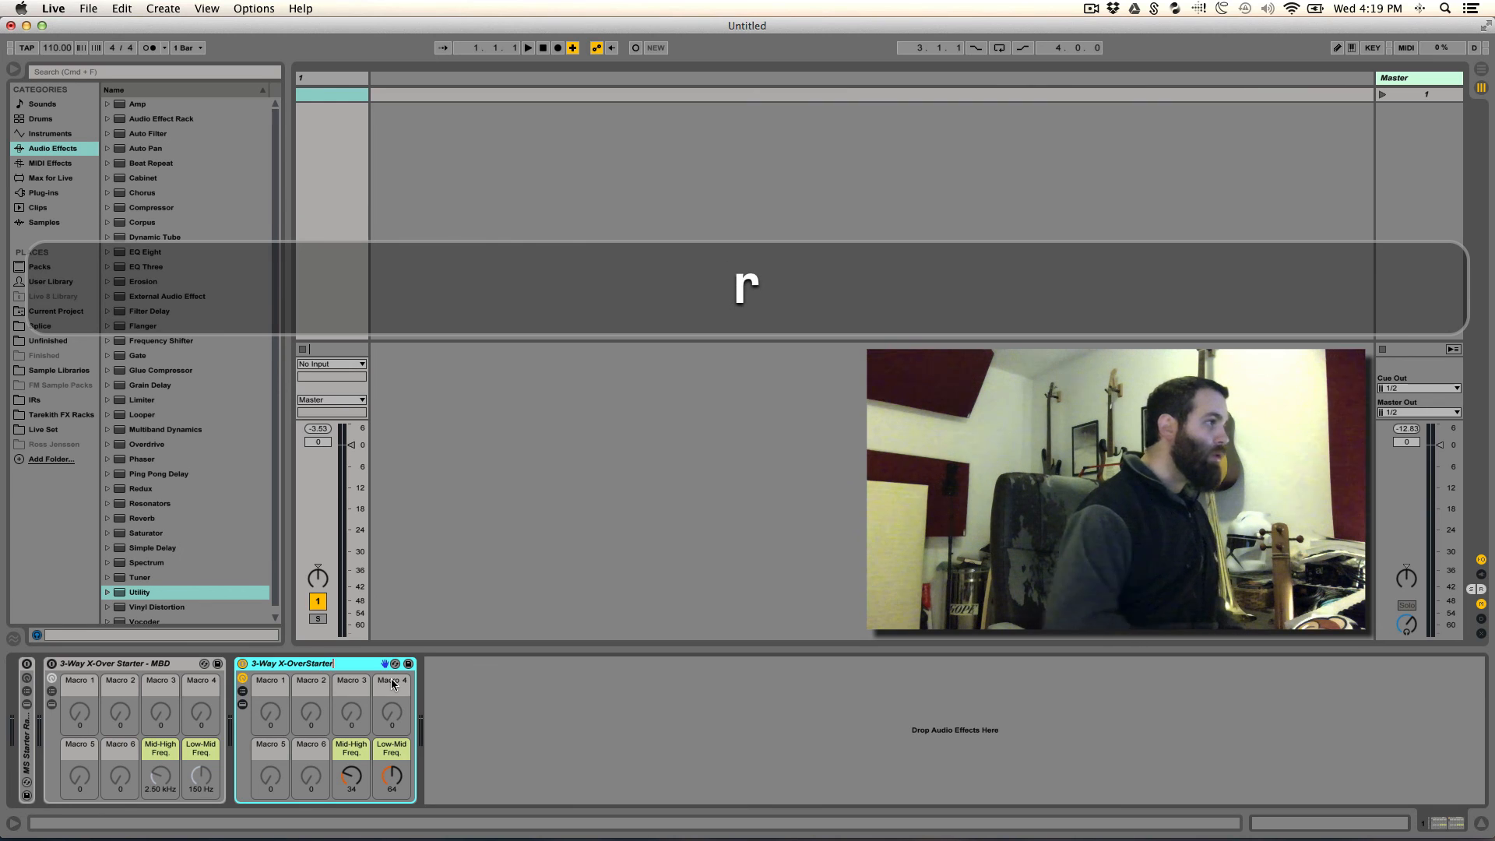
{"action": "key", "text": "Left"}
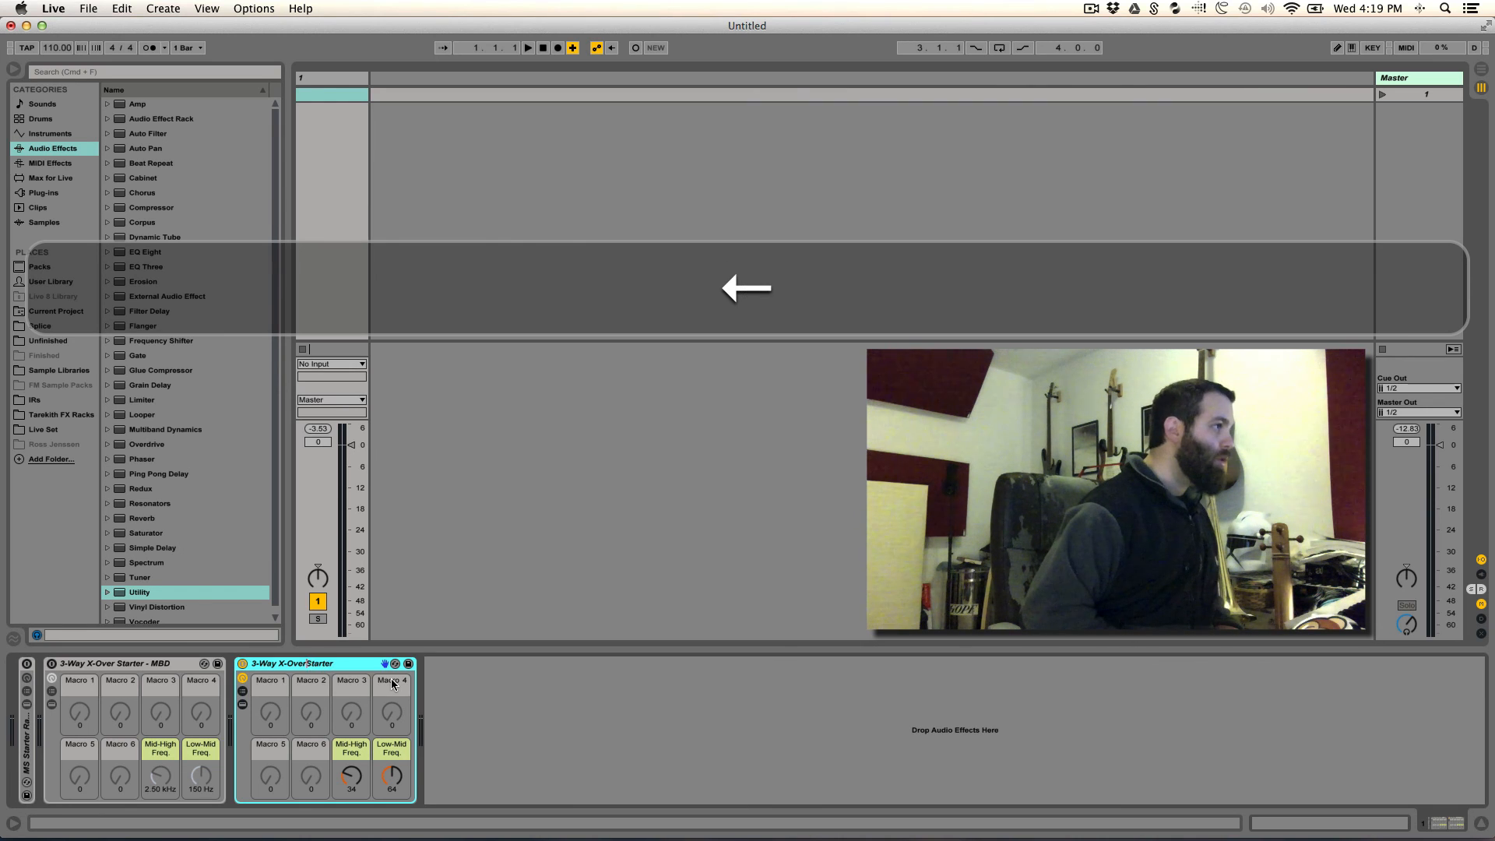
{"action": "key", "text": "Right"}
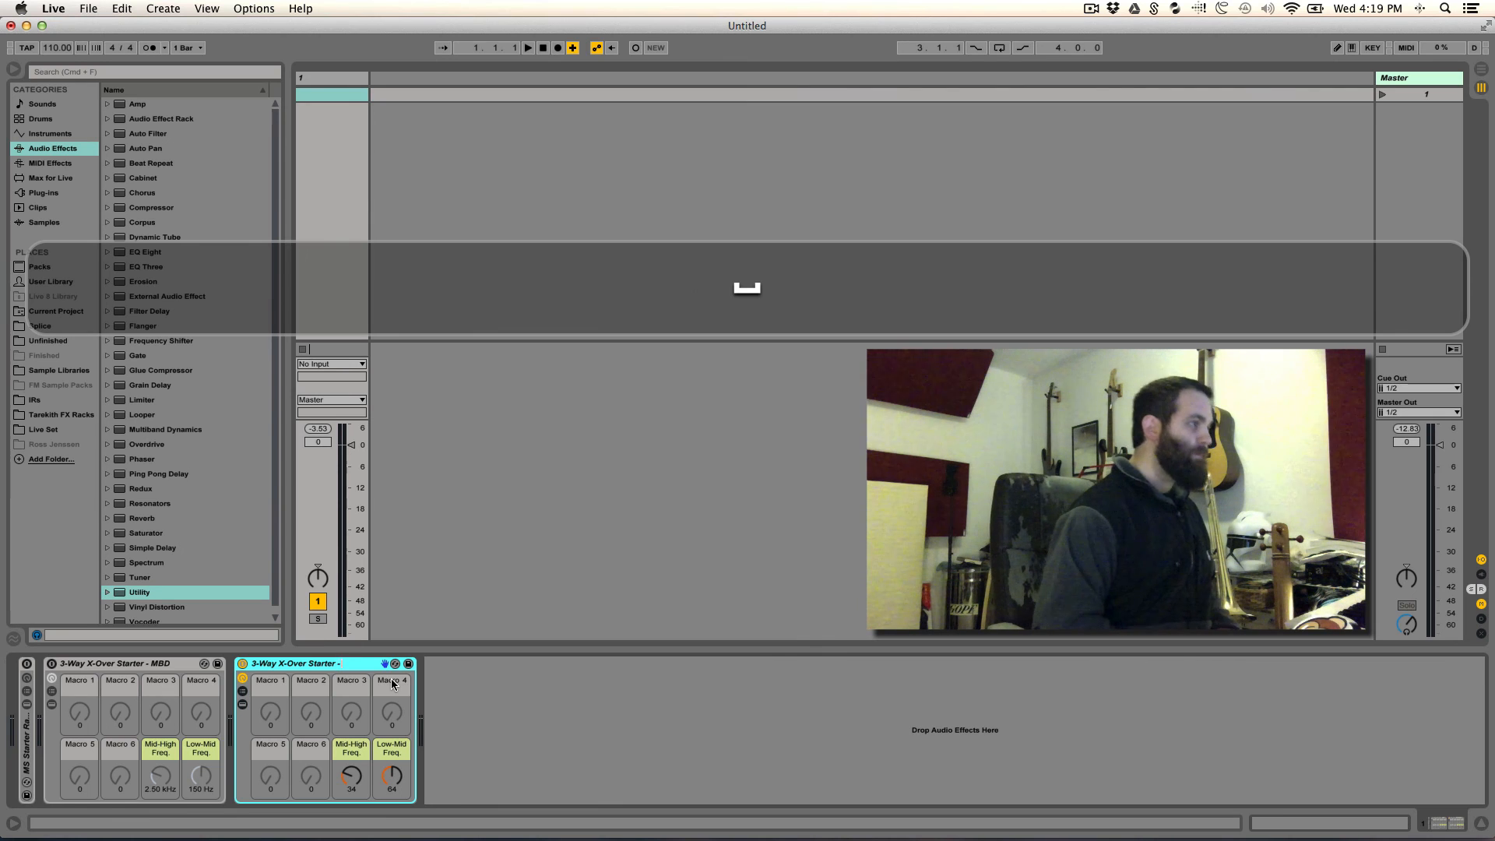
{"action": "key", "text": "shift"}
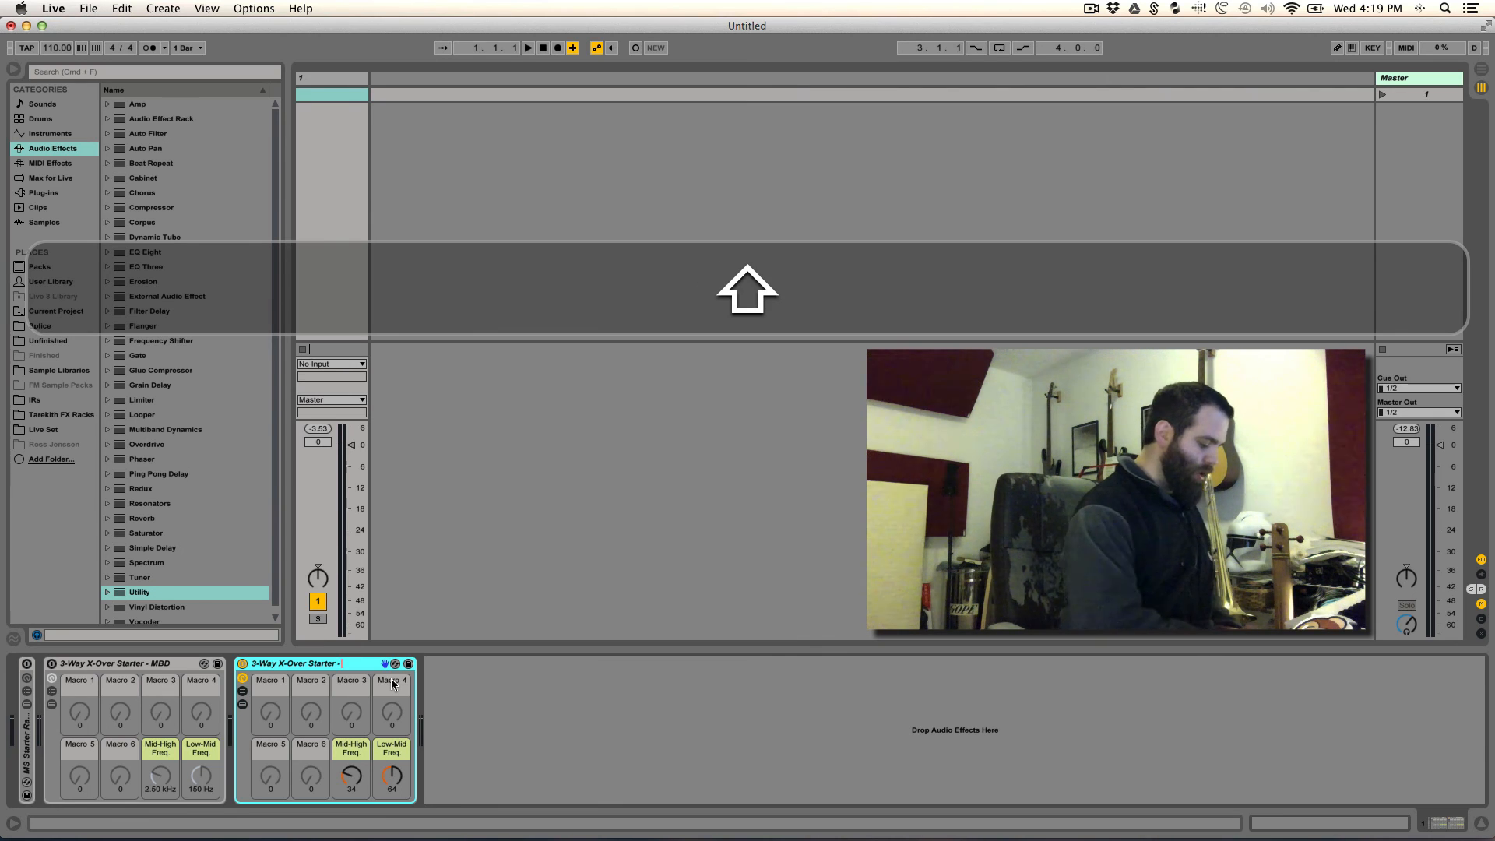
{"action": "type", "text": "- PC"}
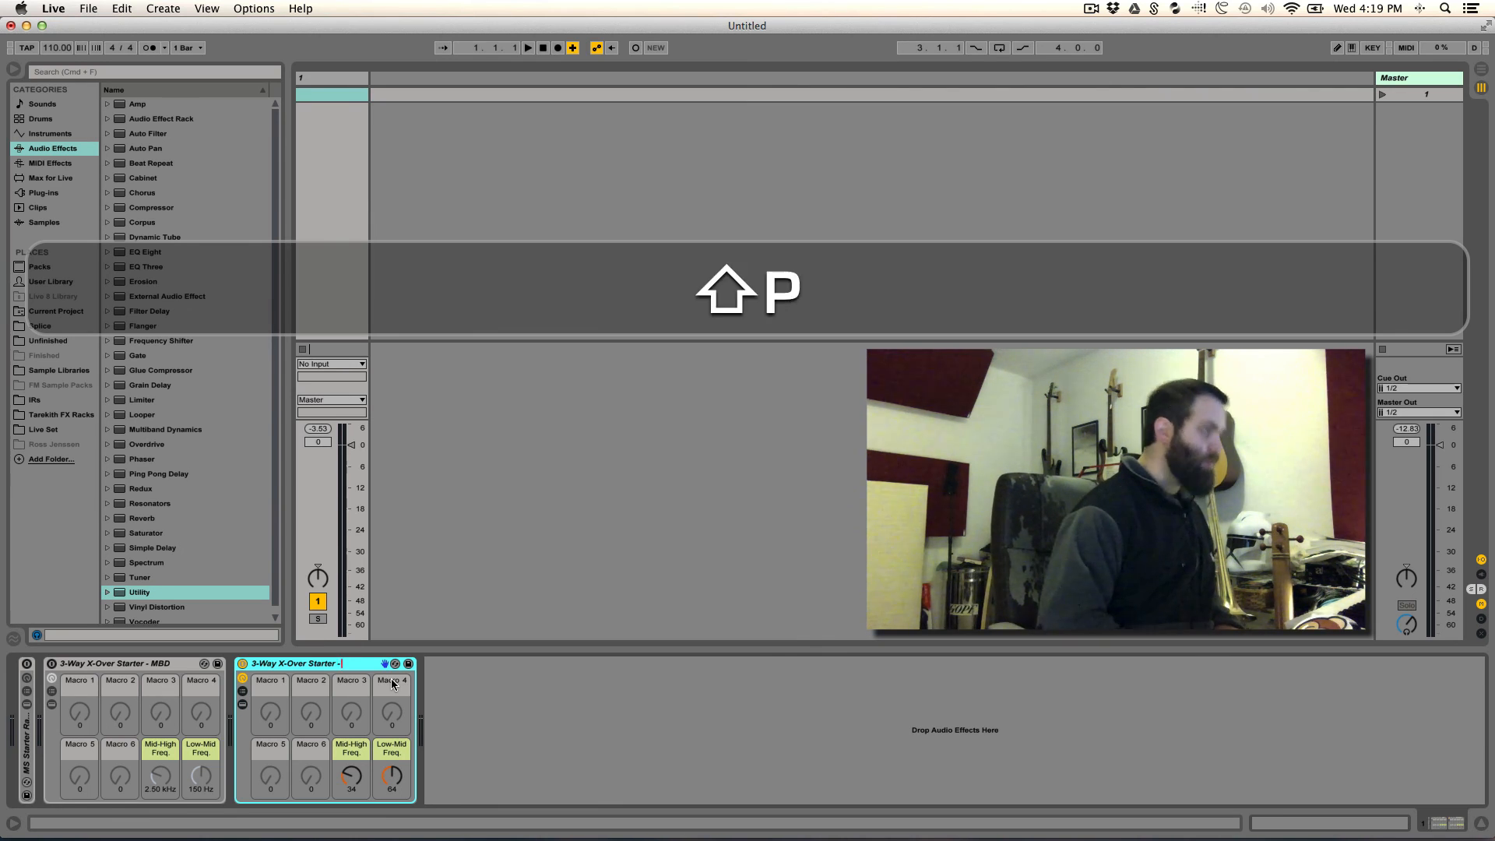
{"action": "key", "text": "shift+Return"}
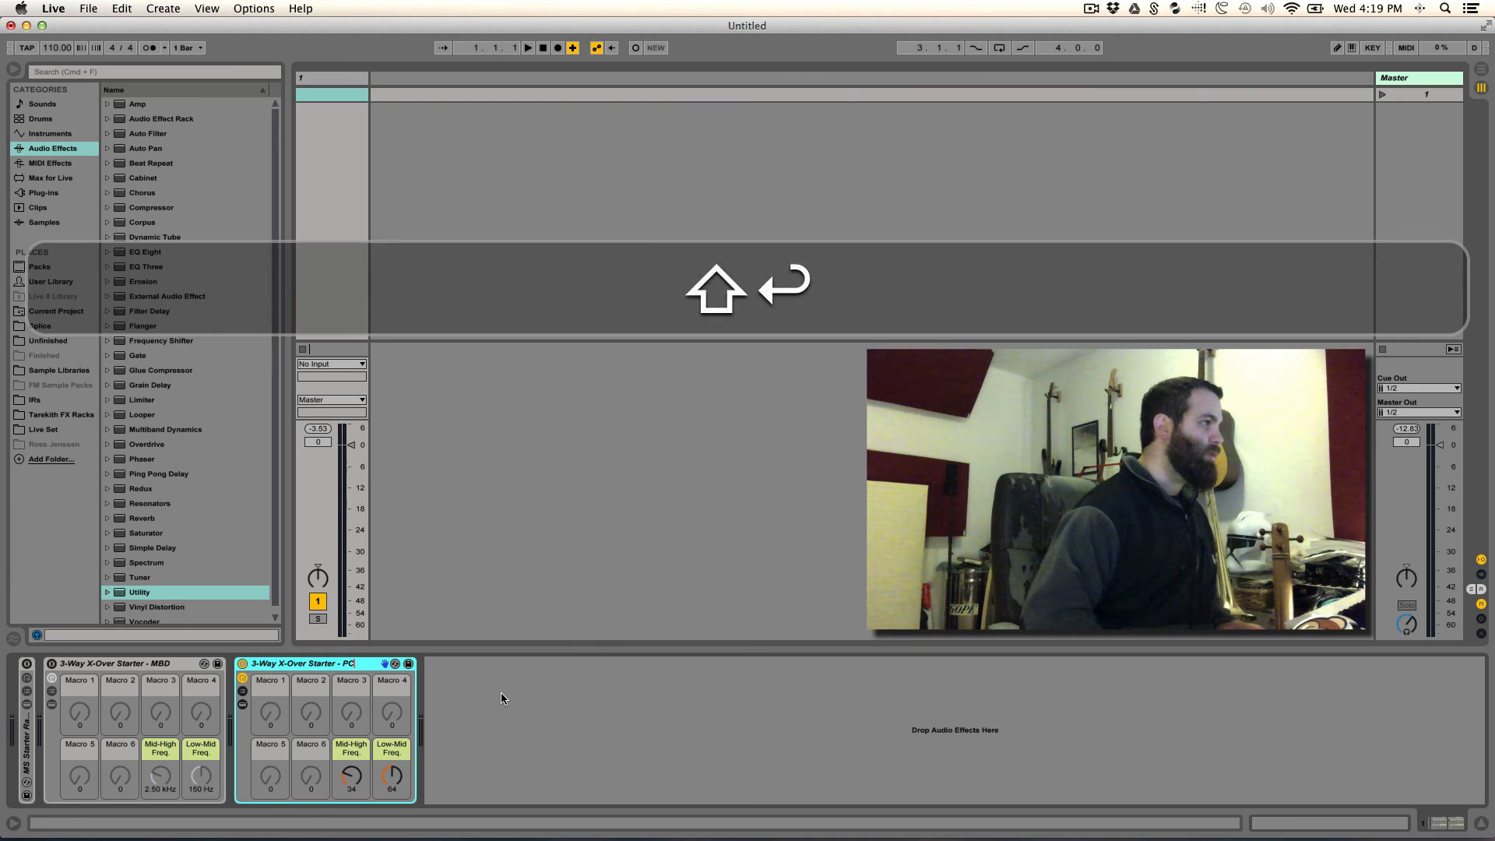
- Save the 3-Way X-Over Starter - PC rack in the User Library's Advanced Processing folder under its own name, and collapse the rack
{"action": "double_click", "coordinate": [283, 666]}
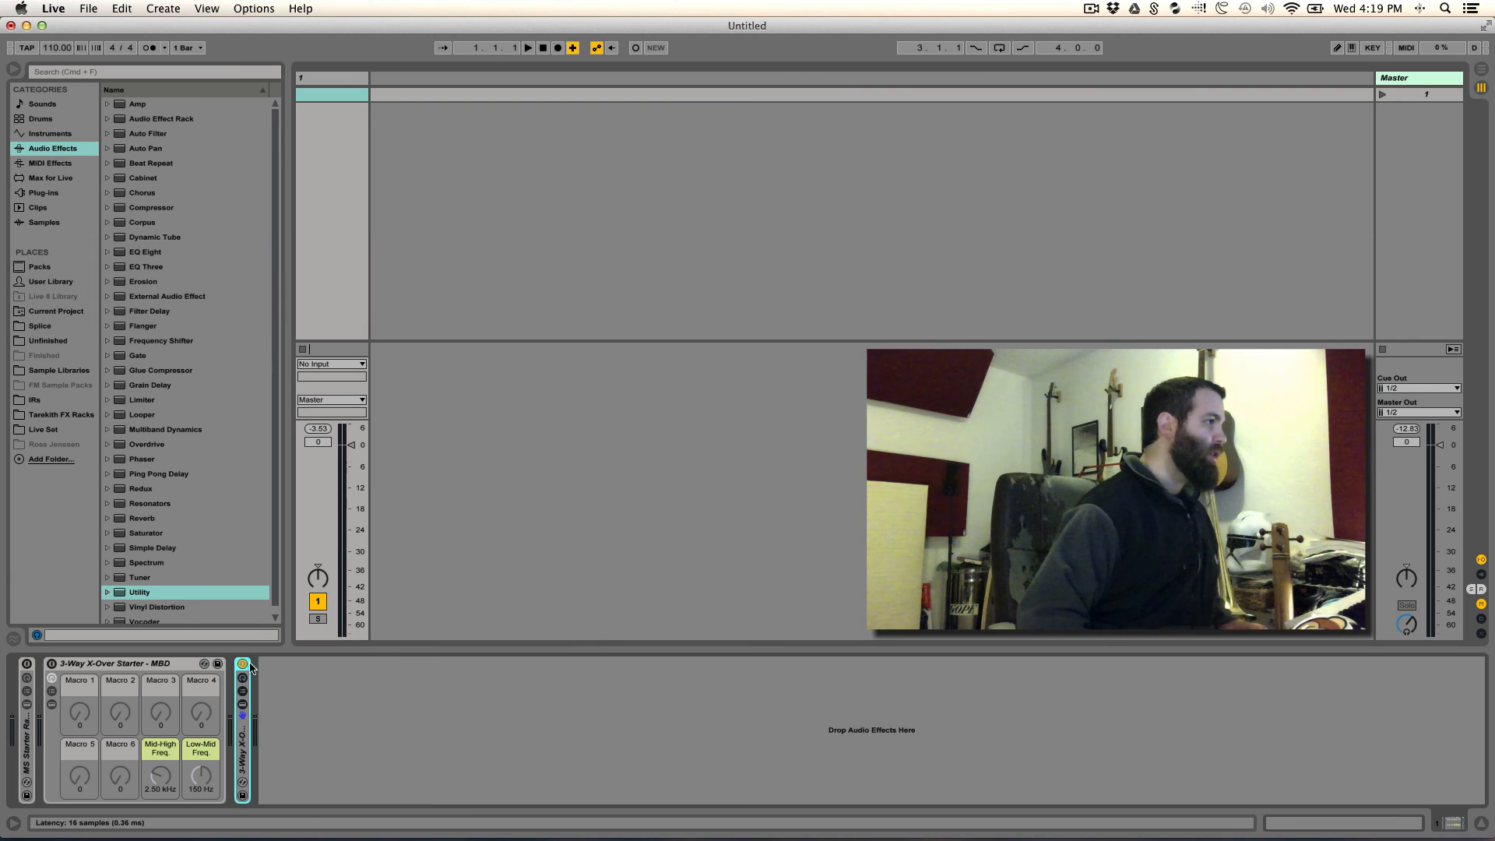
{"action": "double_click", "coordinate": [247, 743]}
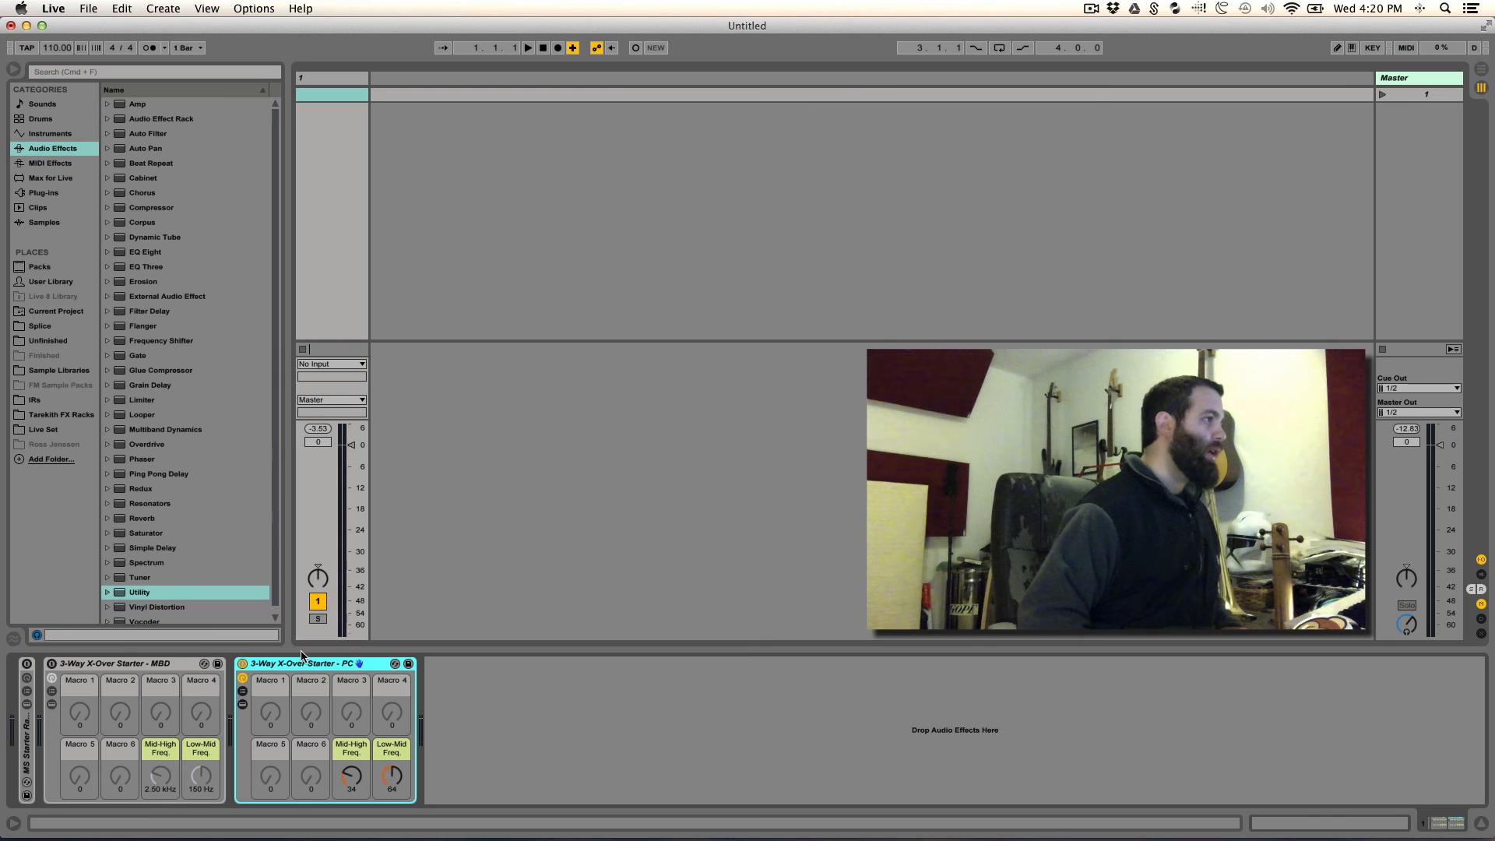
{"action": "left_click_drag", "start_coordinate": [302, 665], "coordinate": [150, 165]}
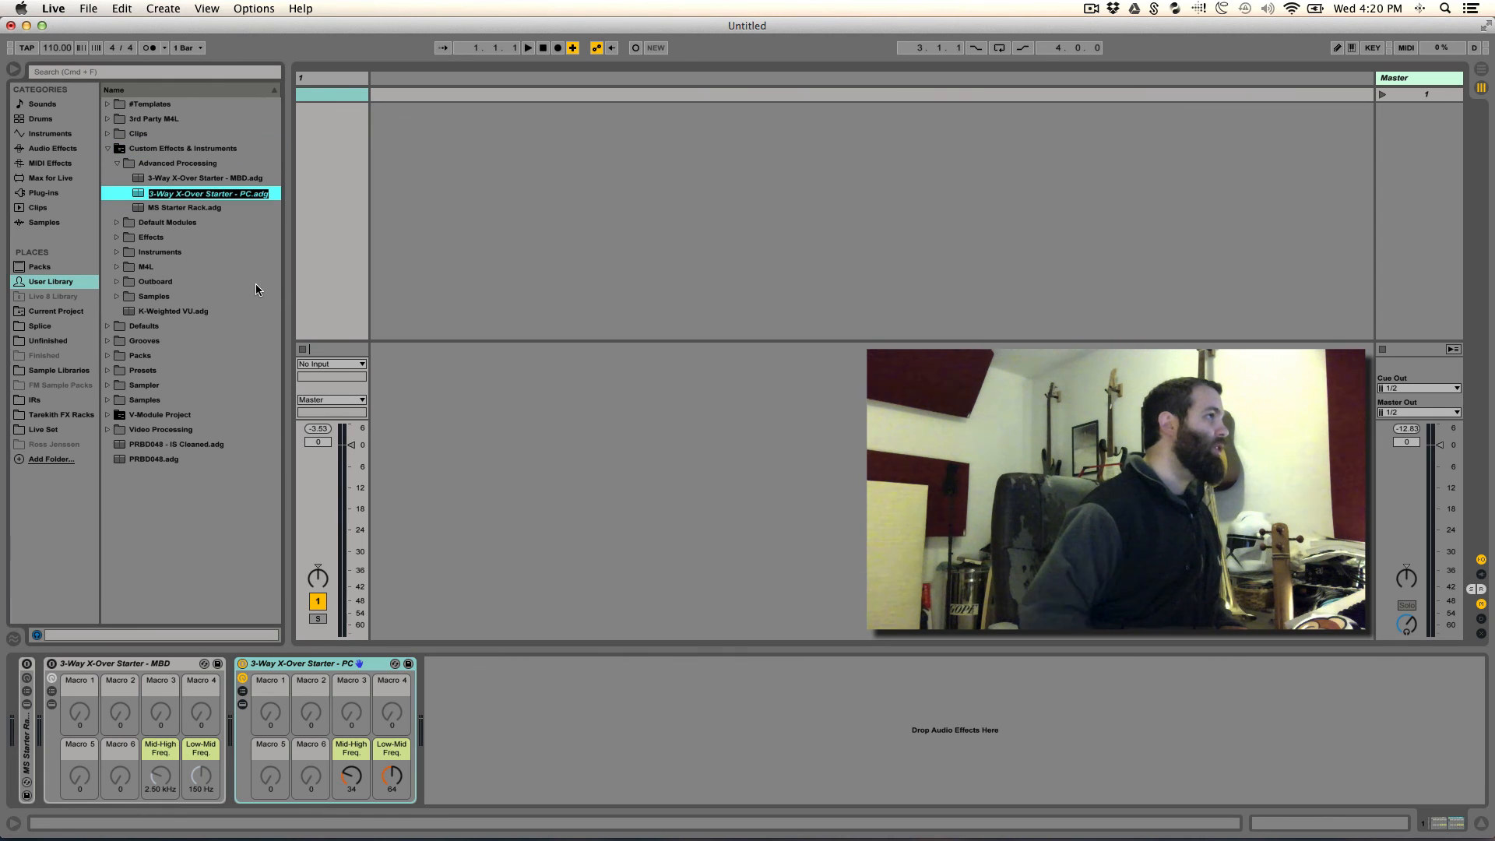
{"action": "key", "text": "Return"}
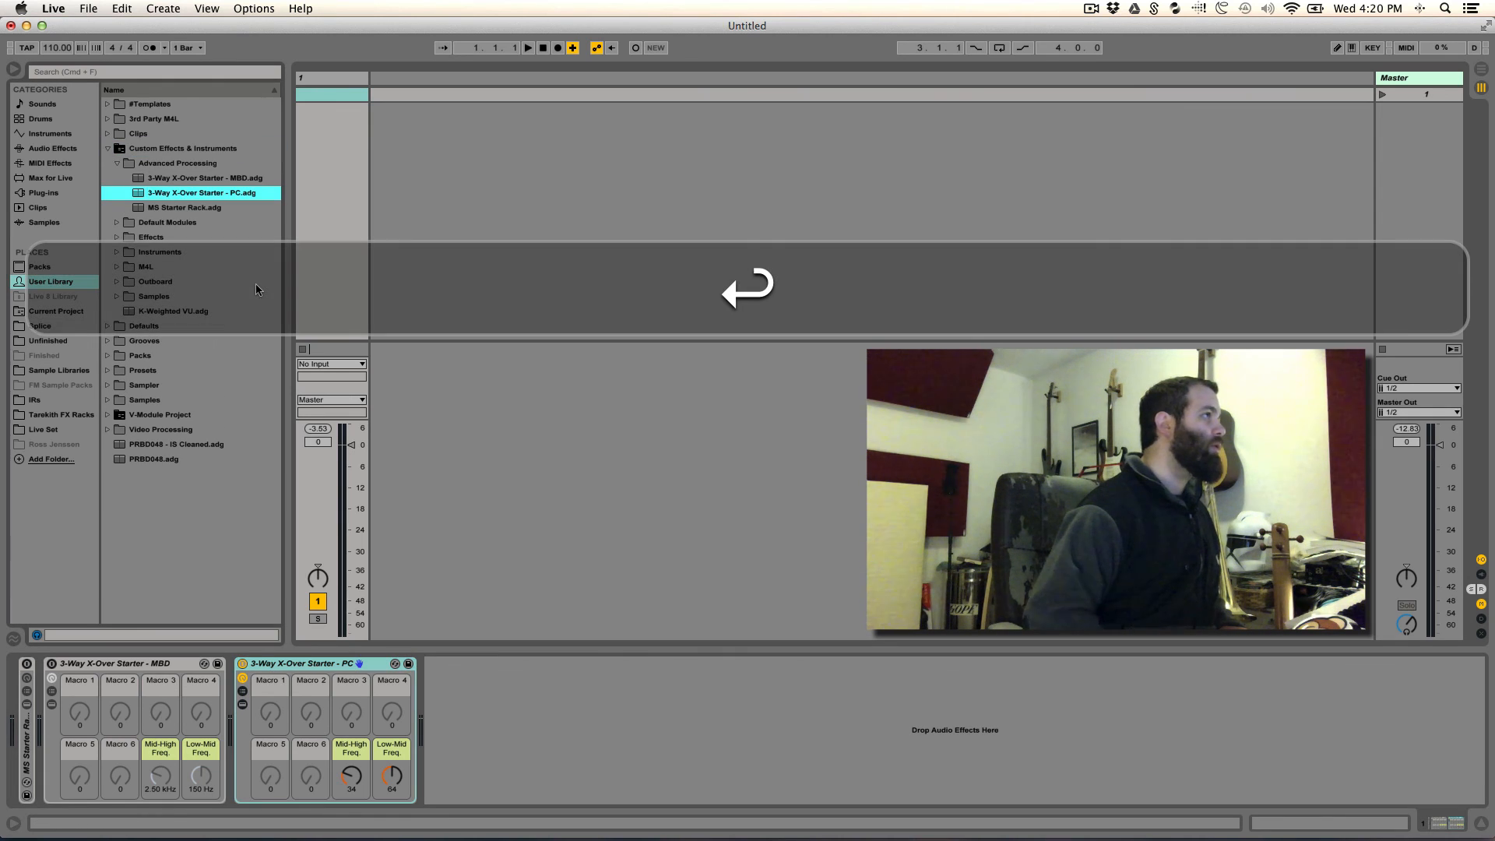
{"action": "double_click", "coordinate": [294, 667]}
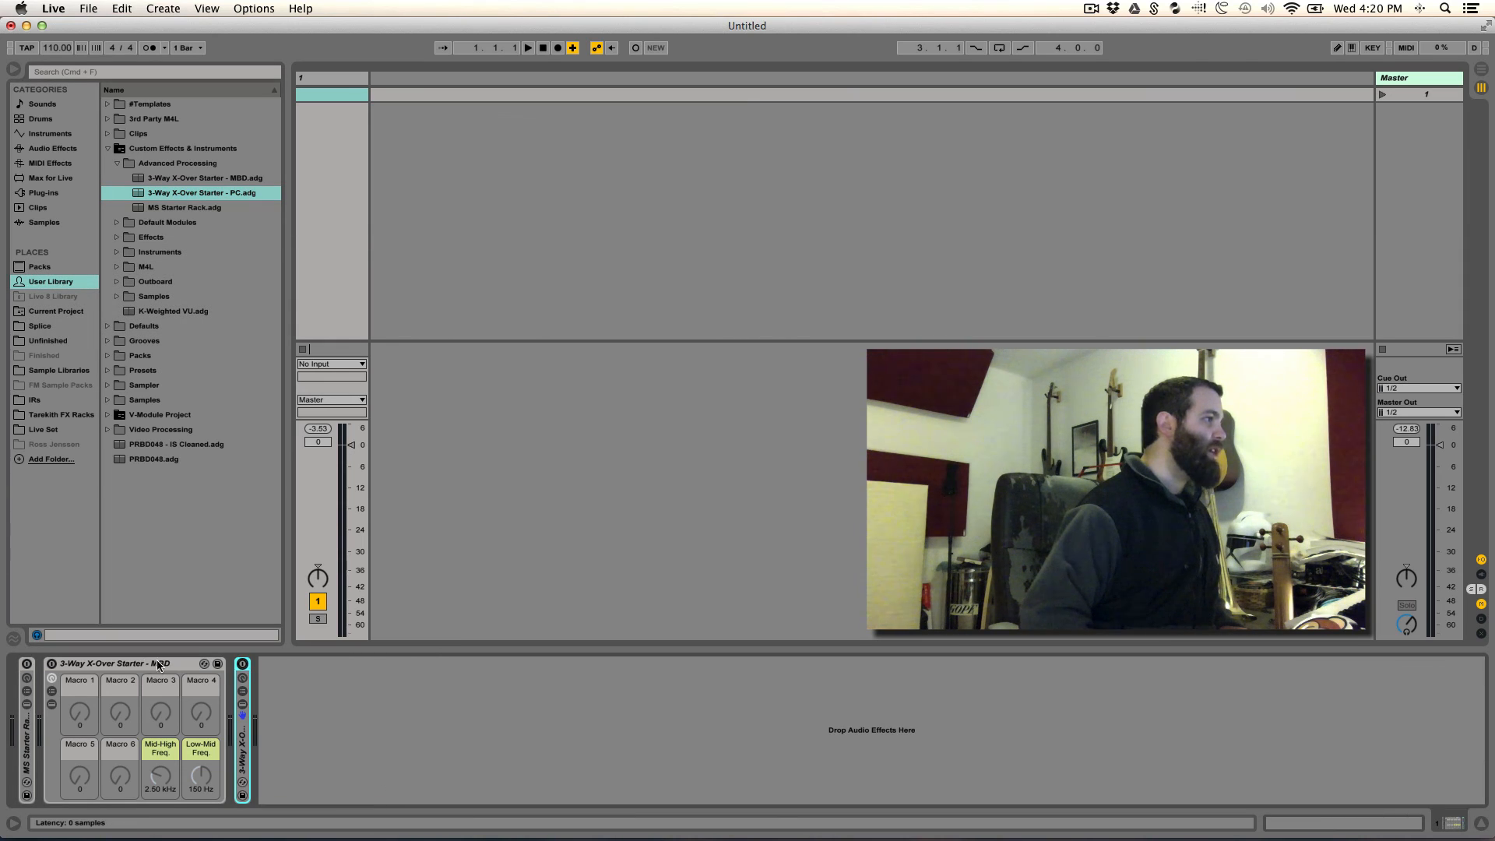